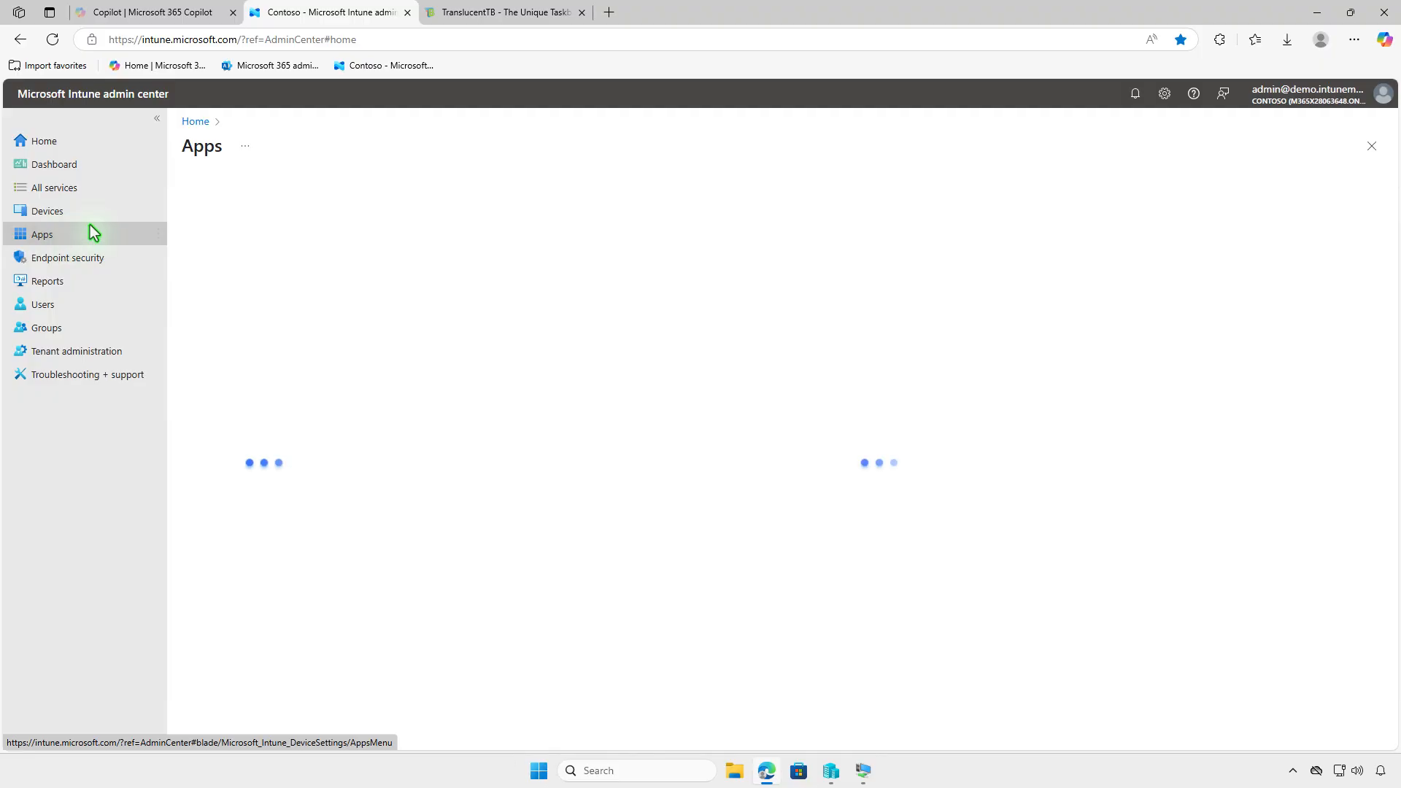
# Create a new app under Apps > Windows and pick Line-of-business app as its type
pyautogui.click(280, 302)
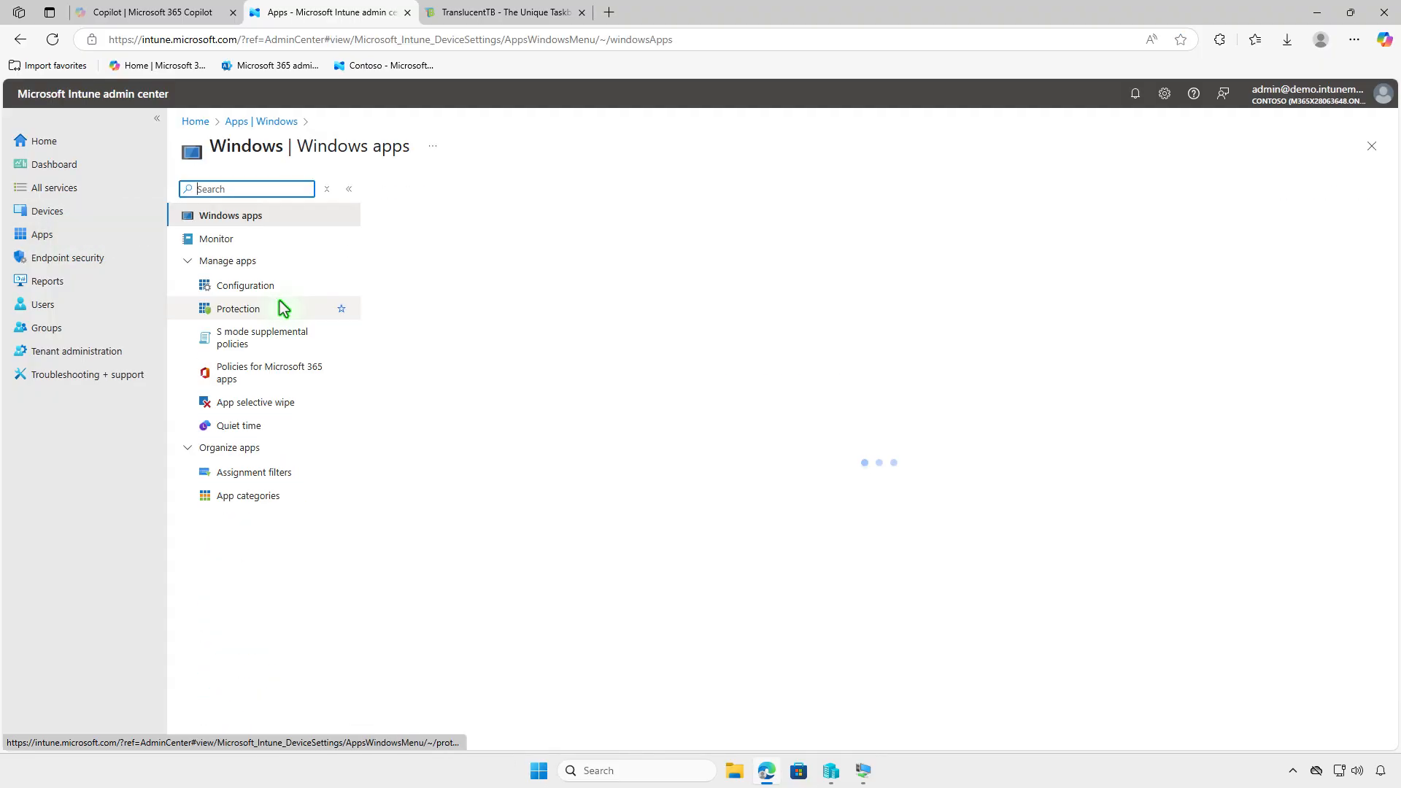
pyautogui.click(423, 204)
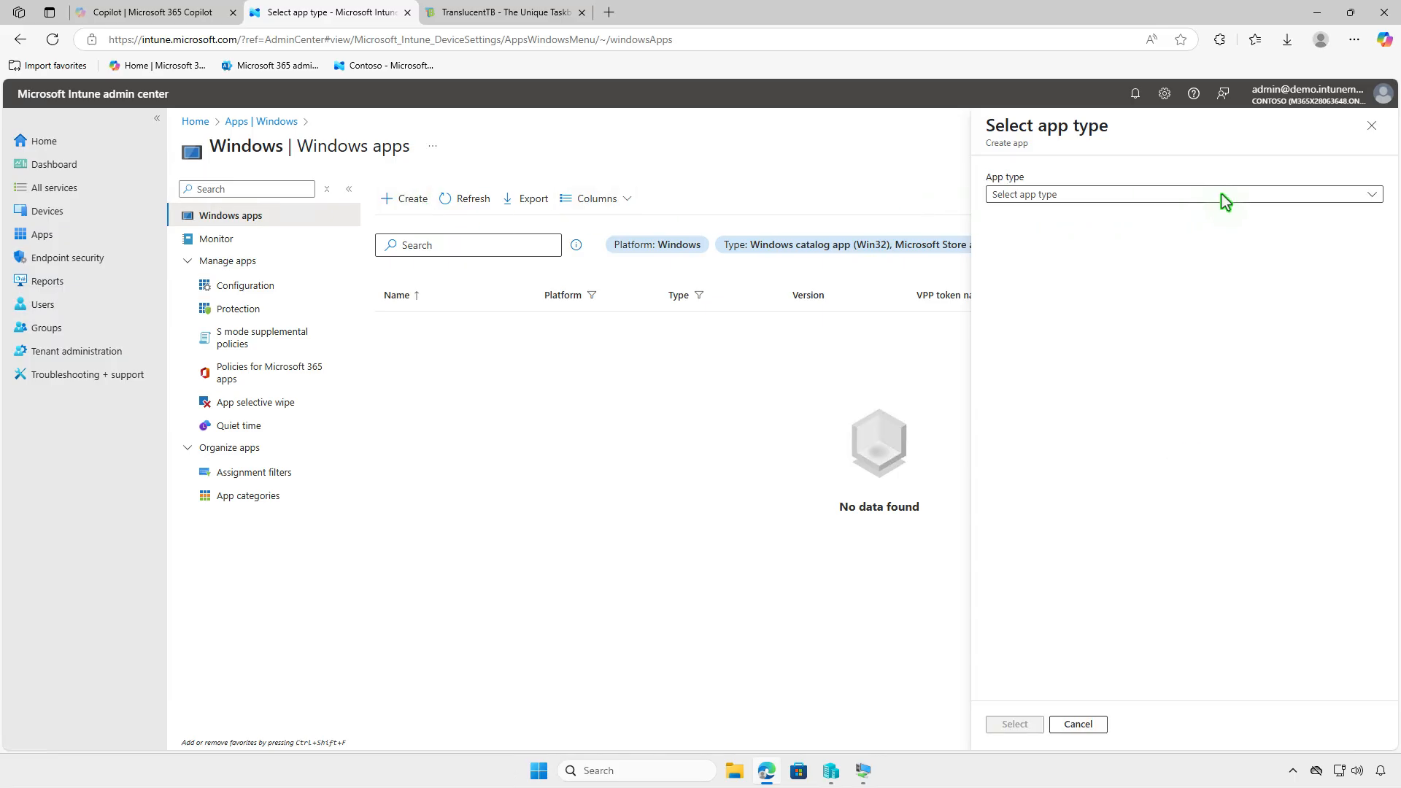
pyautogui.click(1223, 194)
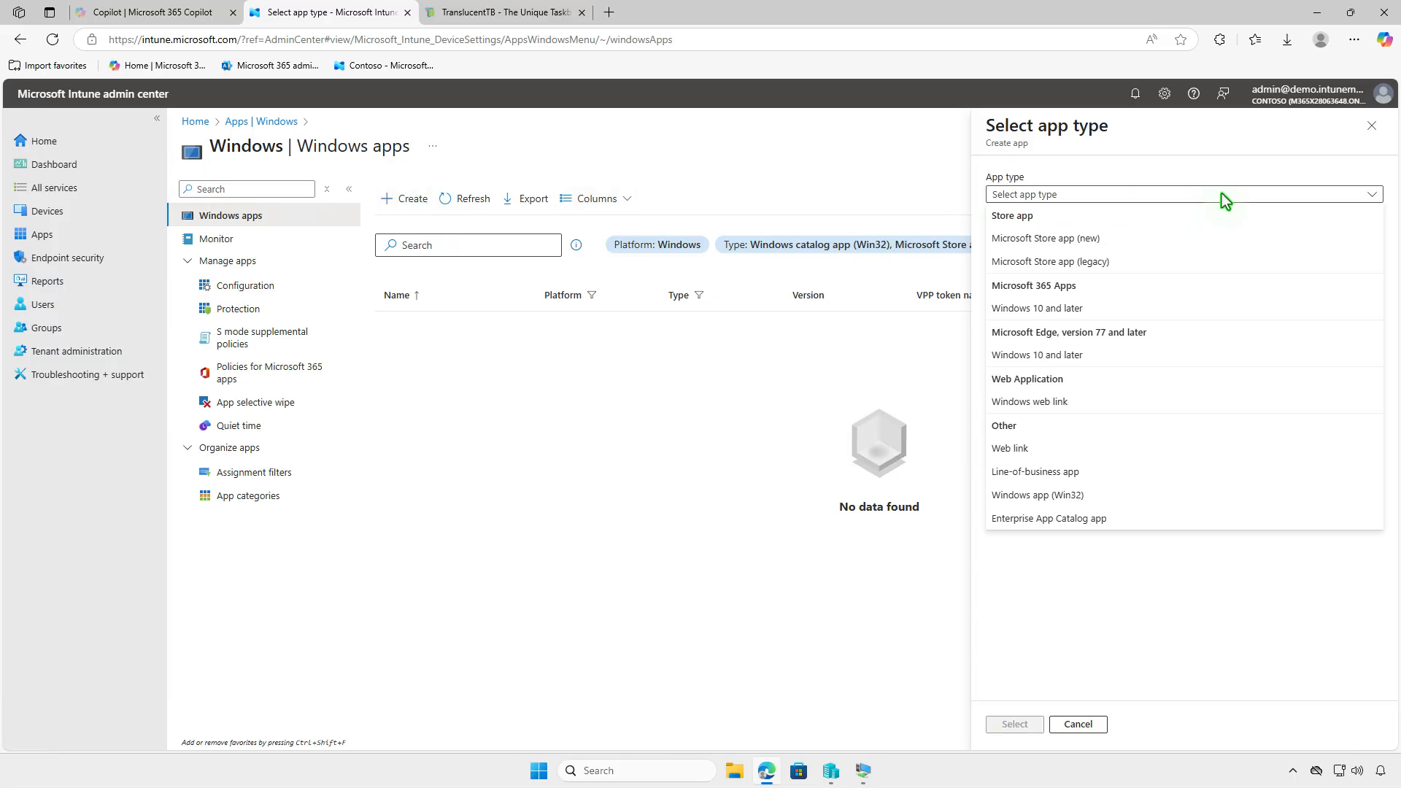
pyautogui.click(1201, 473)
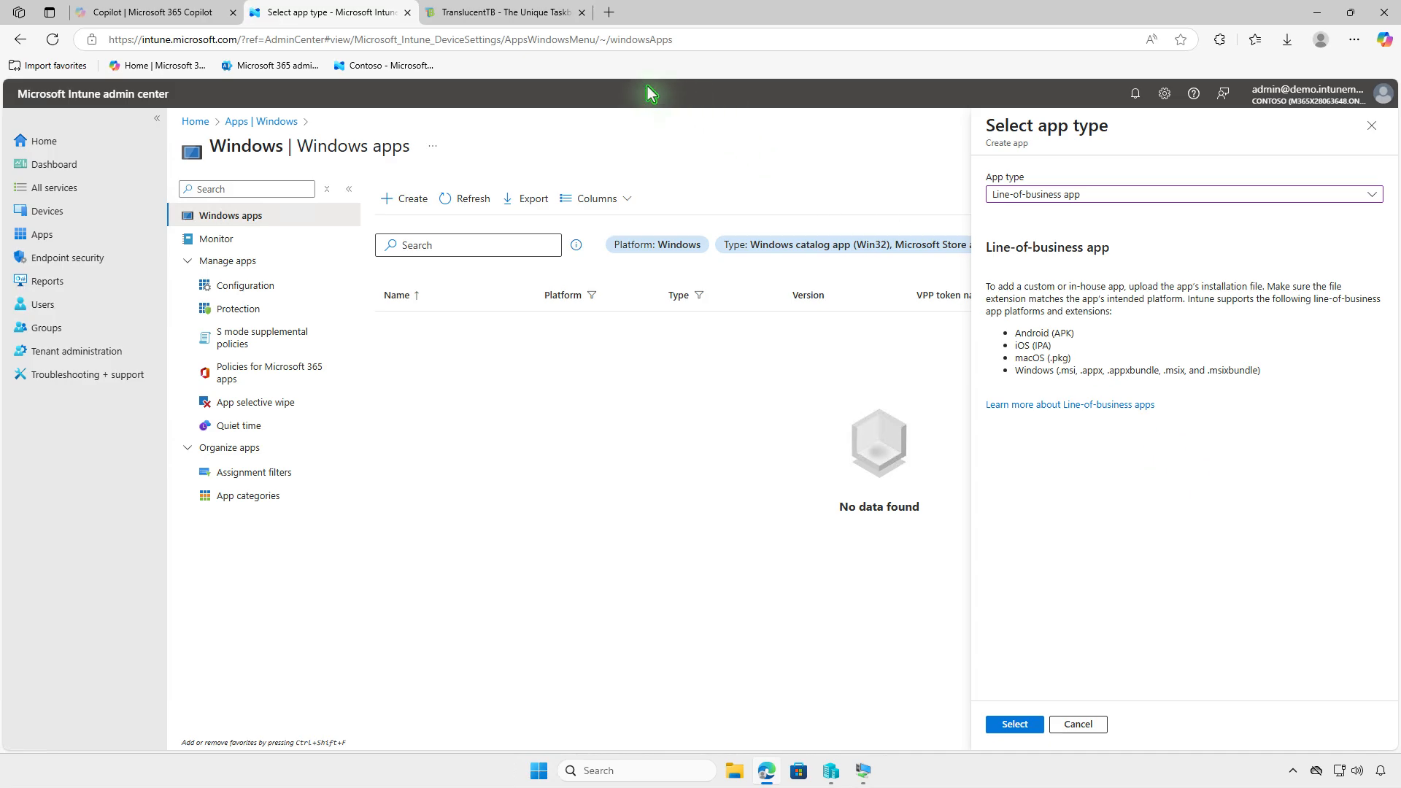
# Download translucenttb-2023-2.msixbundle from the TranslucentTB site, show it in its folder, and minimize Edge
pyautogui.click(537, 20)
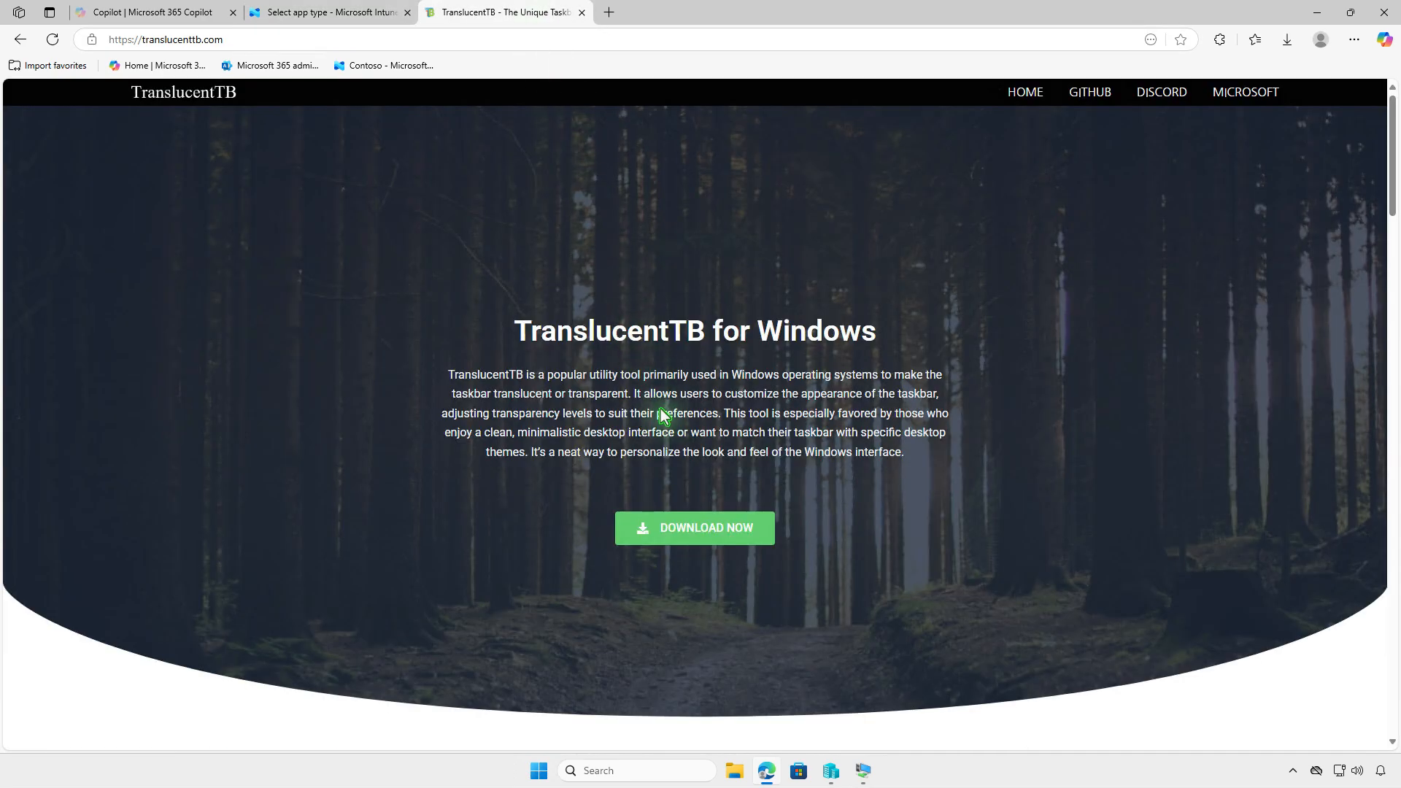
pyautogui.click(724, 529)
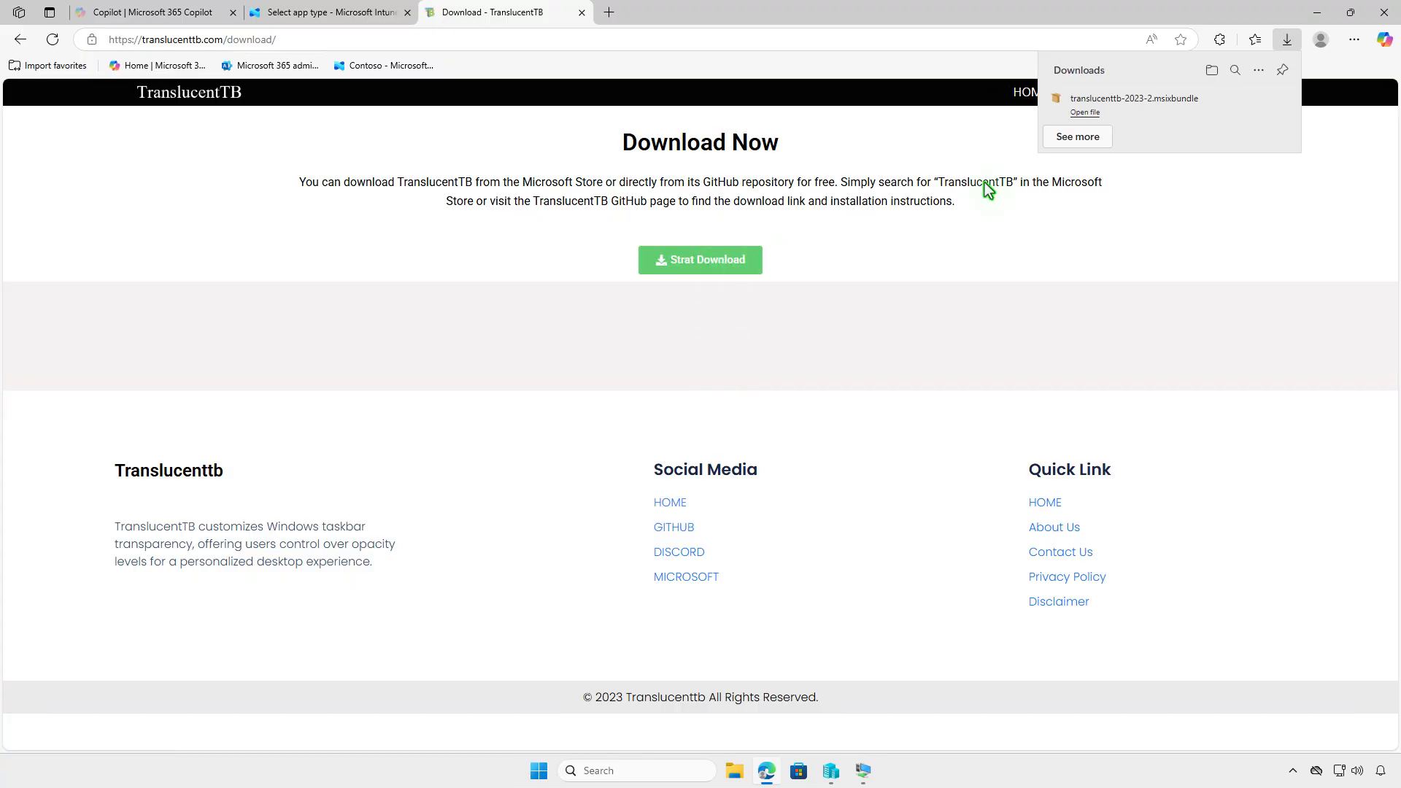
pyautogui.click(1209, 71)
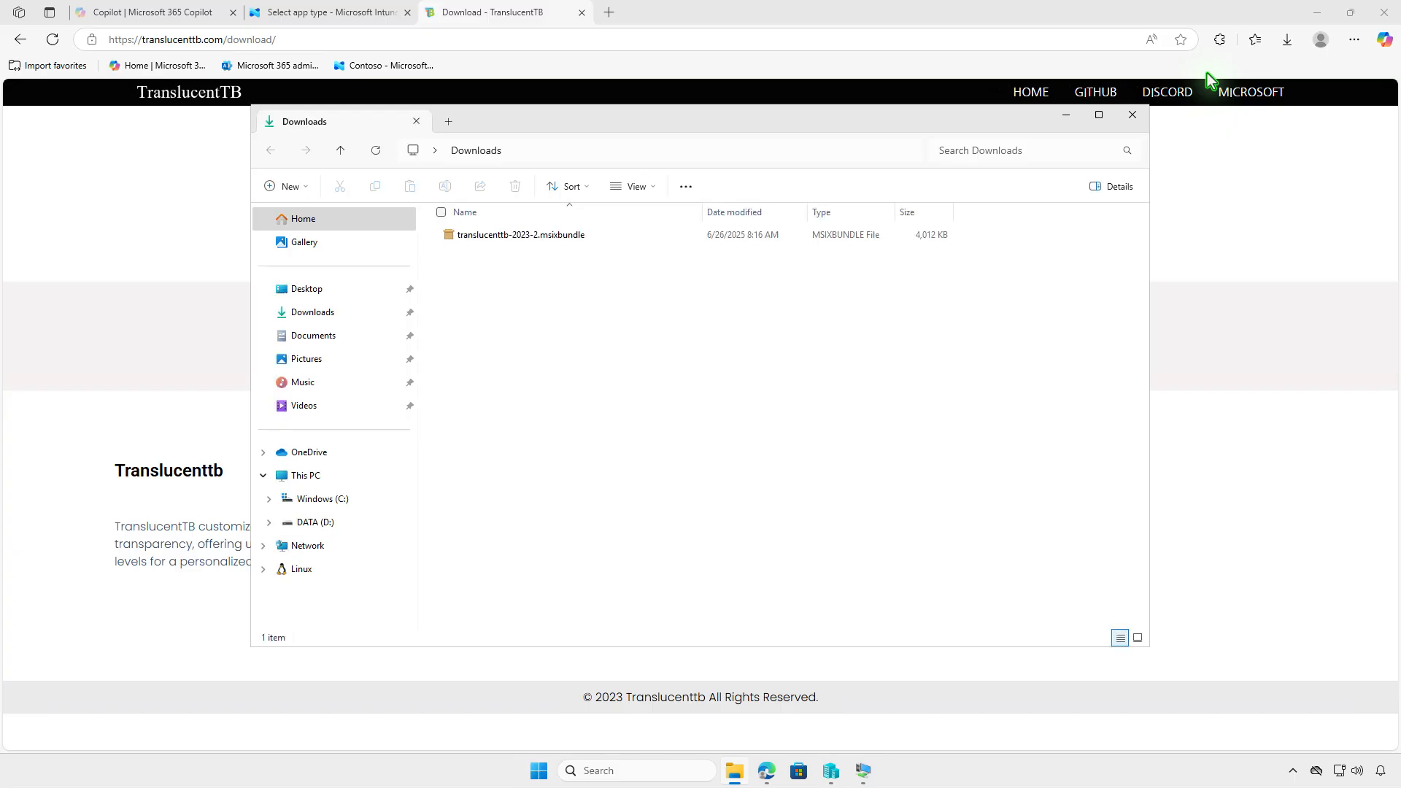
pyautogui.click(1316, 13)
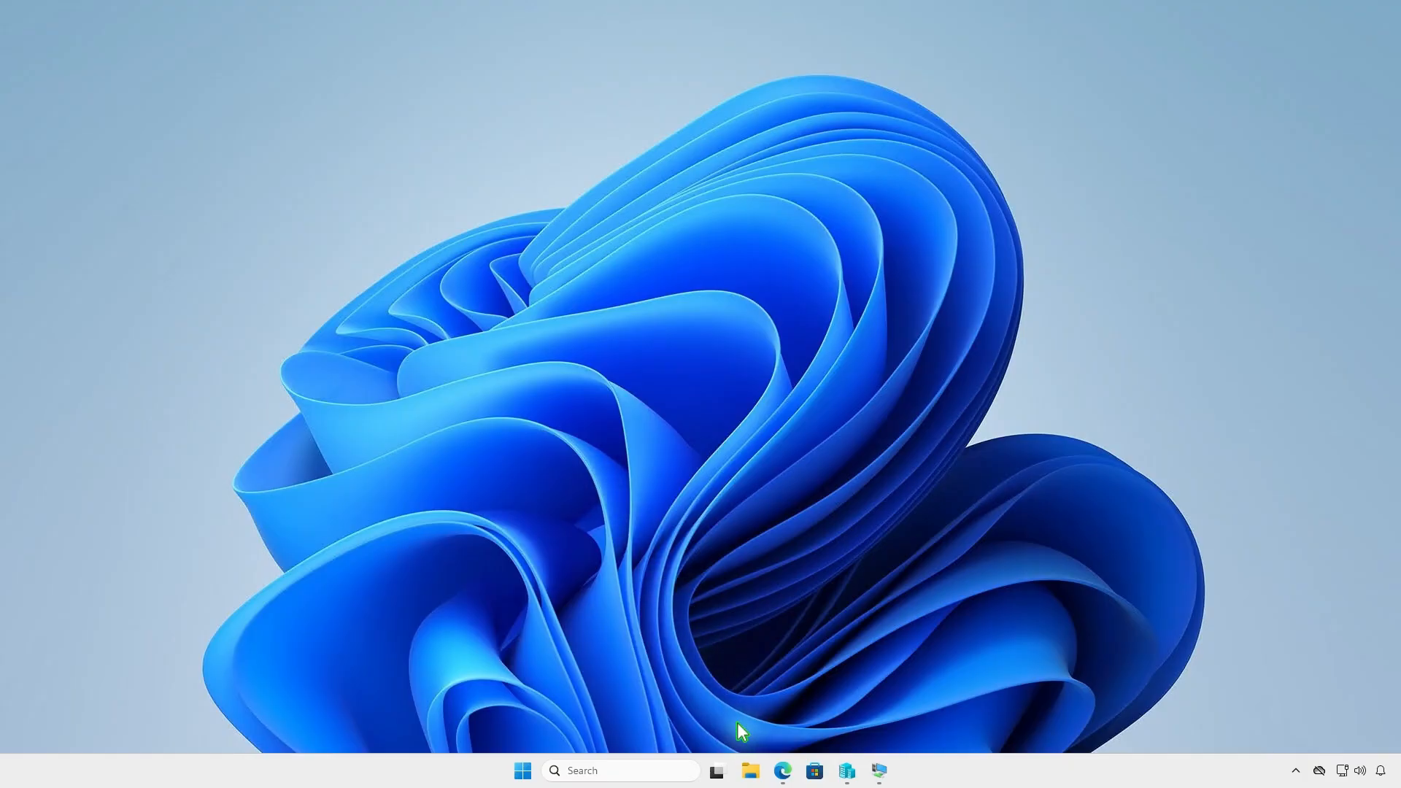
# Create a folder named Intune on the DATA (D:) drive and open it
pyautogui.click(751, 770)
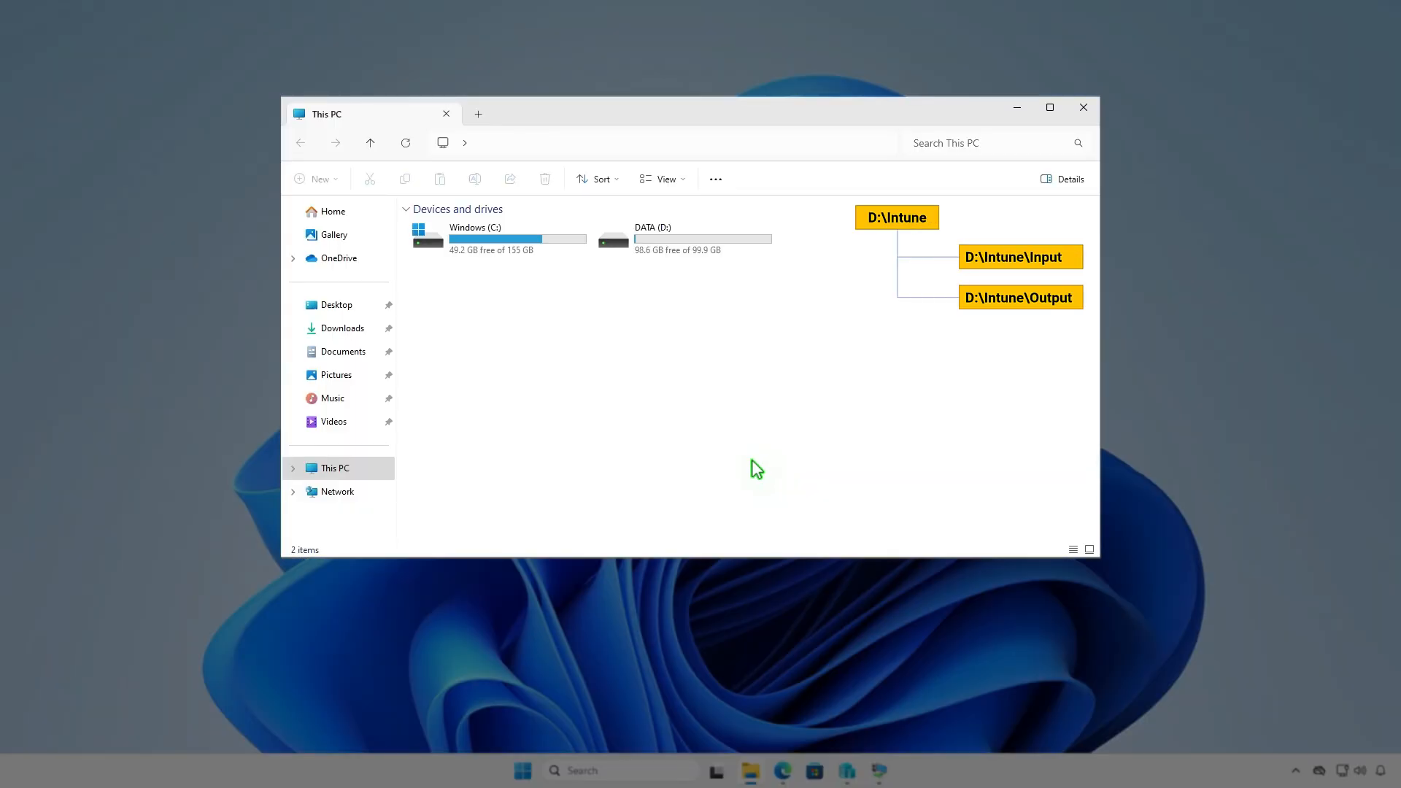
pyautogui.doubleClick(729, 244)
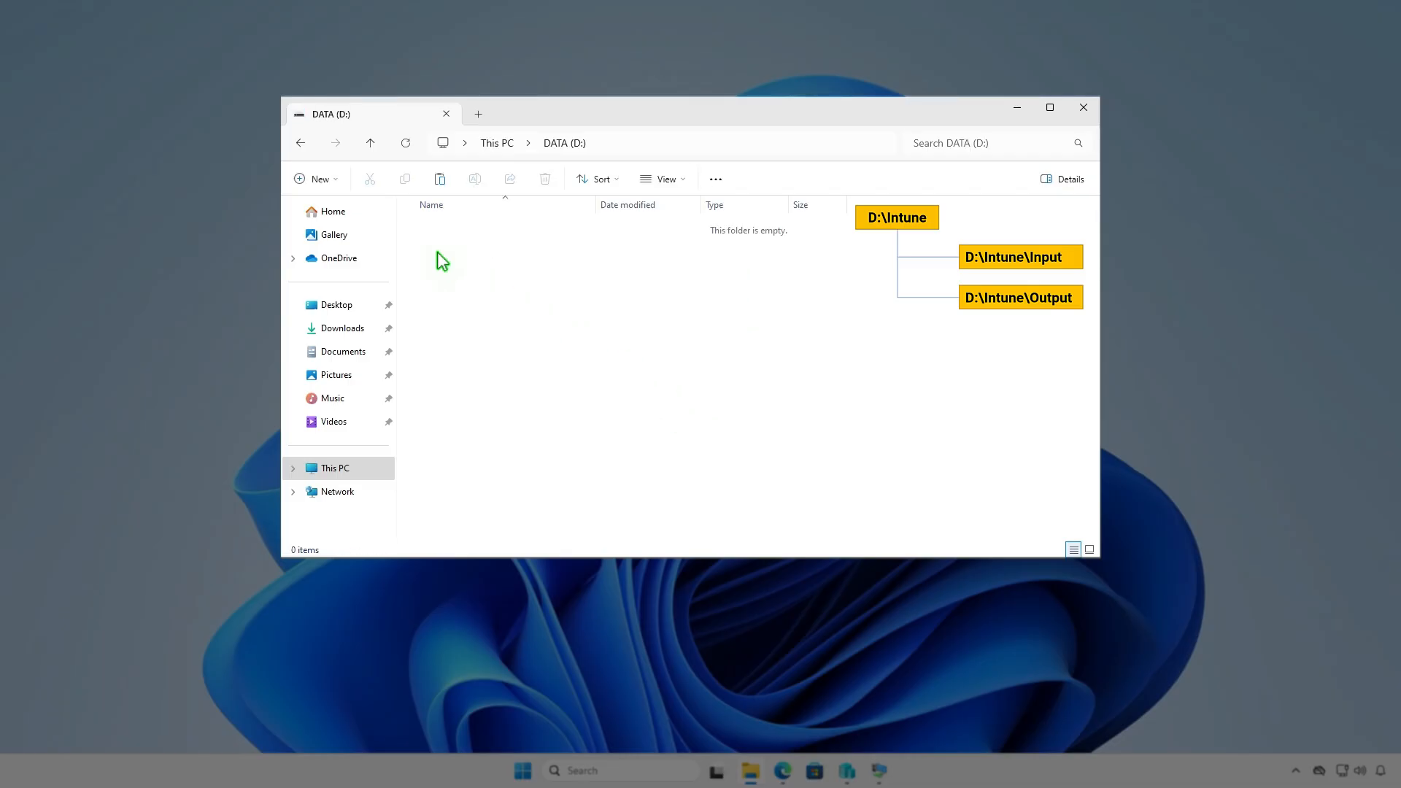
pyautogui.click(331, 179)
pyautogui.click(357, 210)
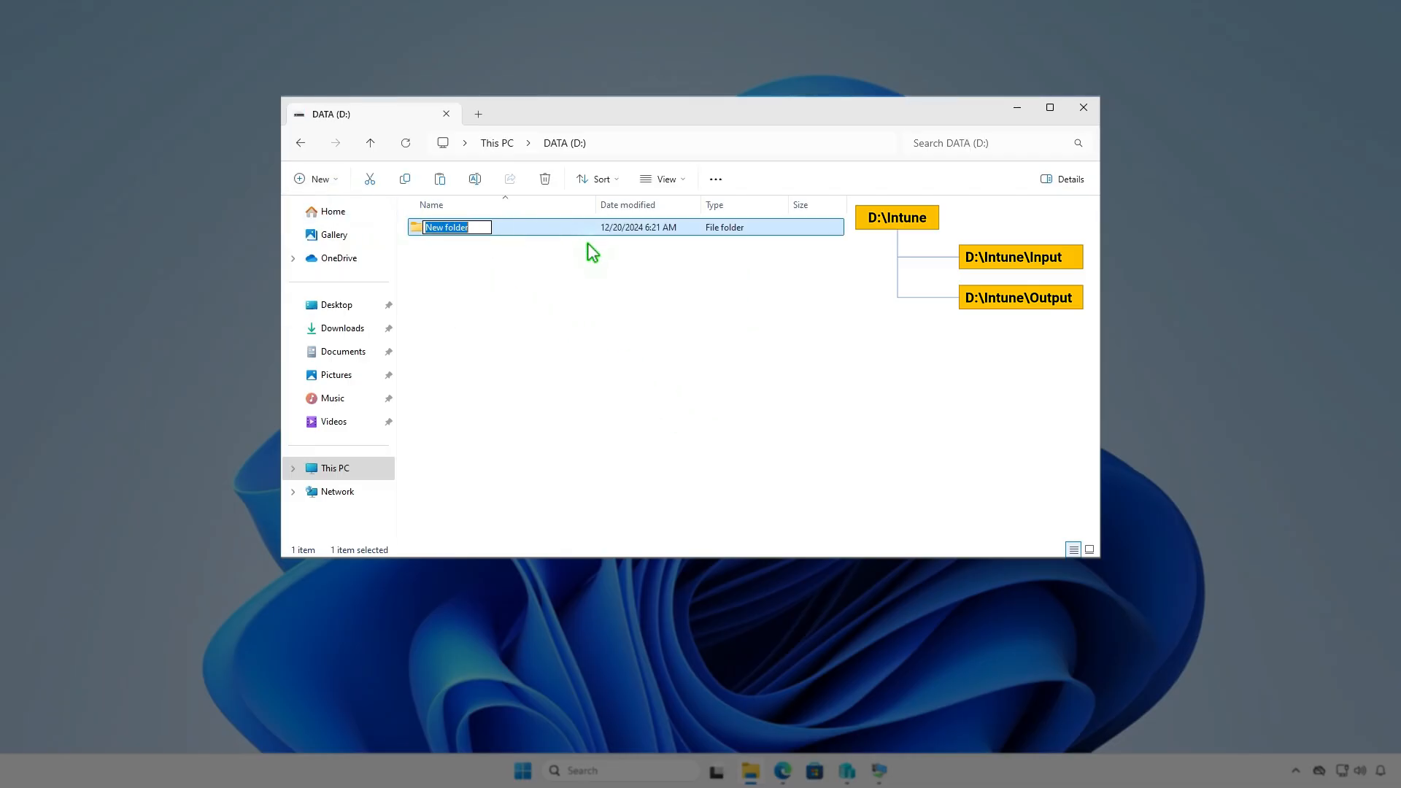
pyautogui.write('Intune')
pyautogui.press('Return')
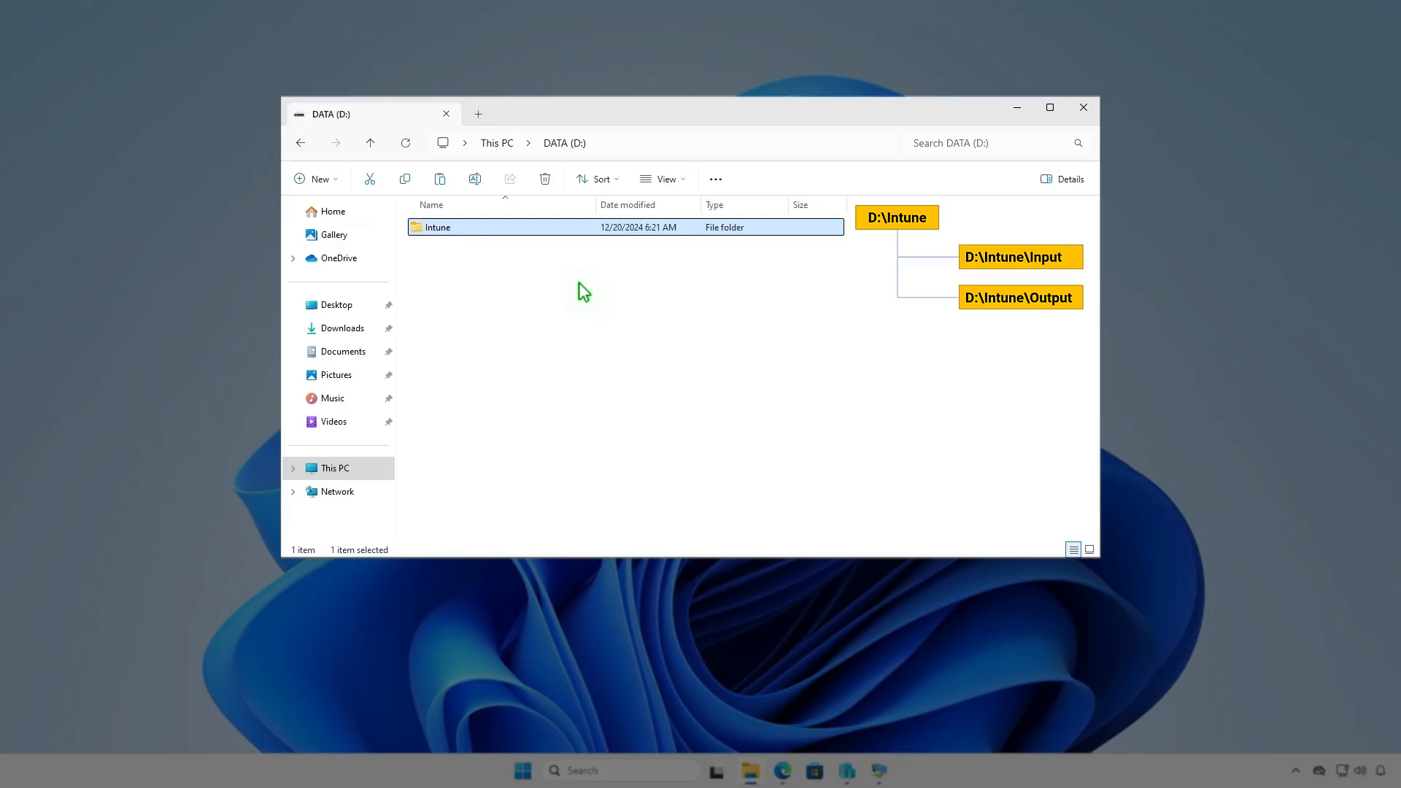
pyautogui.press('Return')
# Create the Input and Output subfolders inside D:\Intune
pyautogui.rightClick(579, 283)
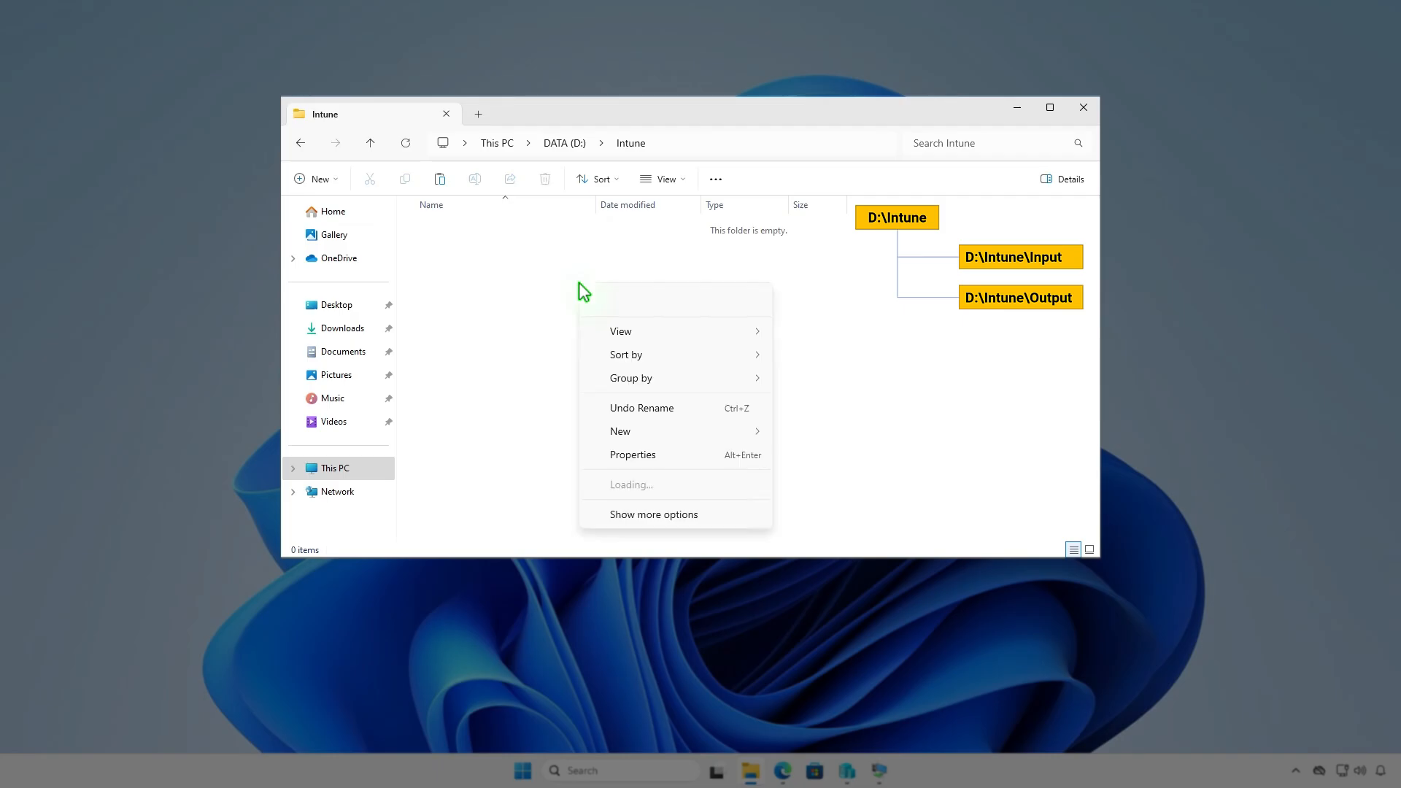
pyautogui.moveTo(633, 431)
pyautogui.click(805, 436)
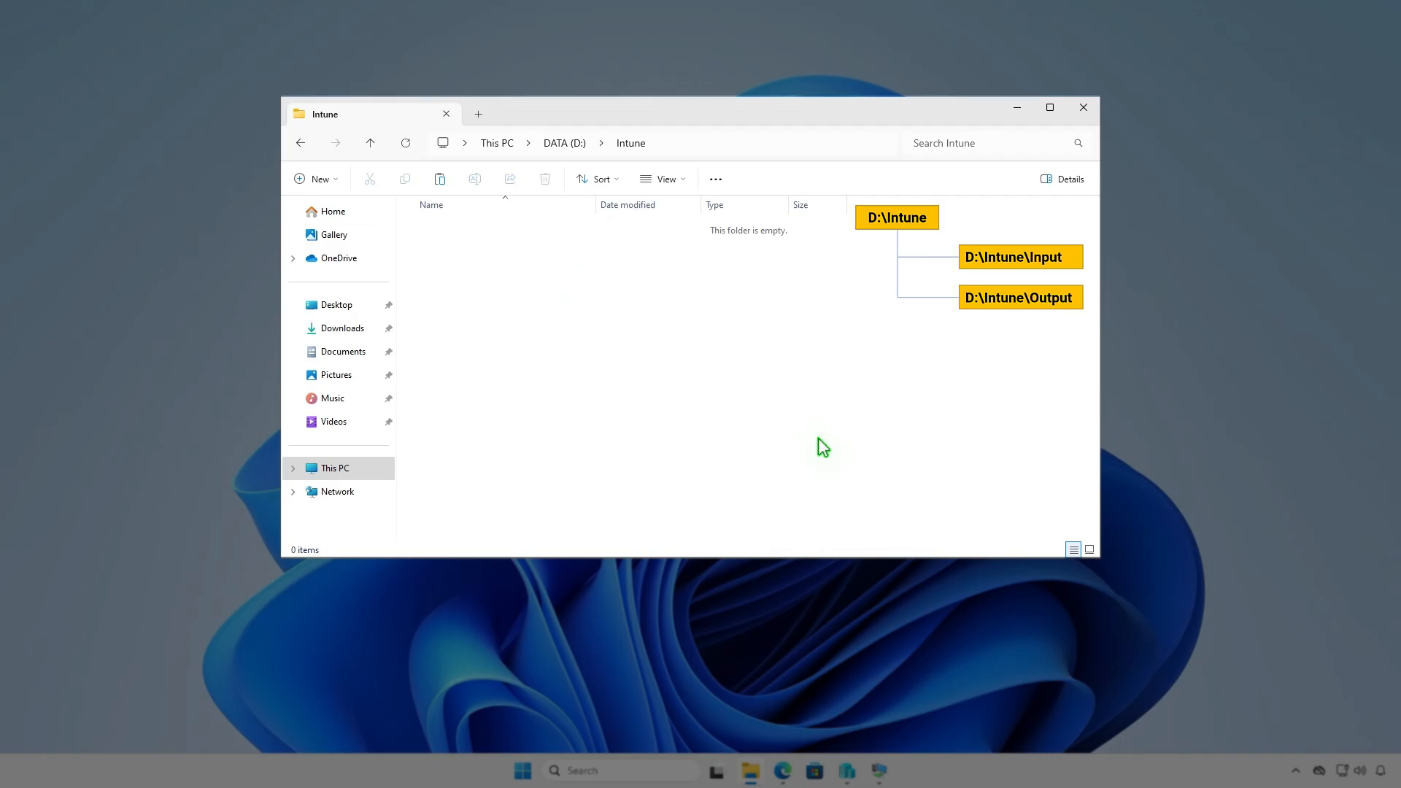
pyautogui.write('In')
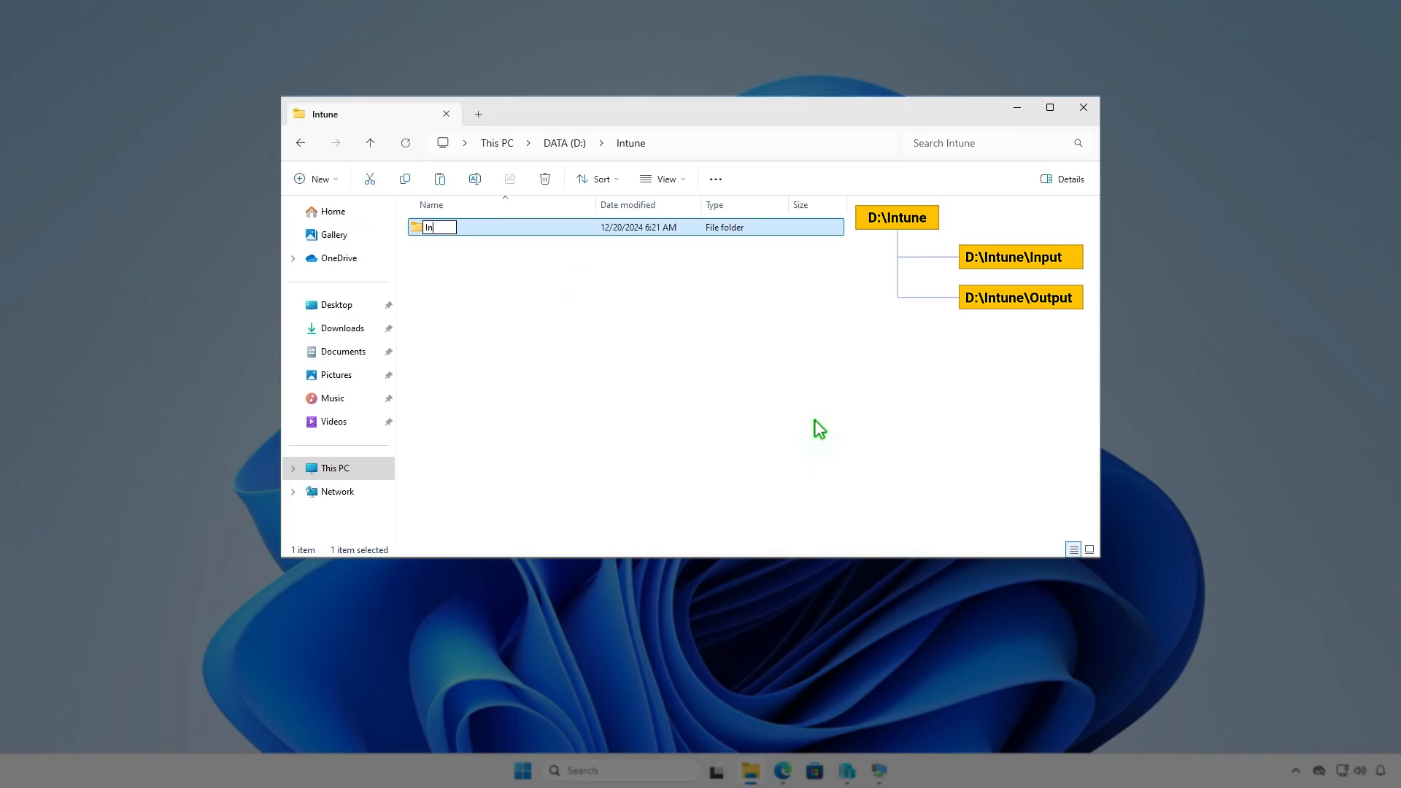
pyautogui.write('put')
pyautogui.press('Return')
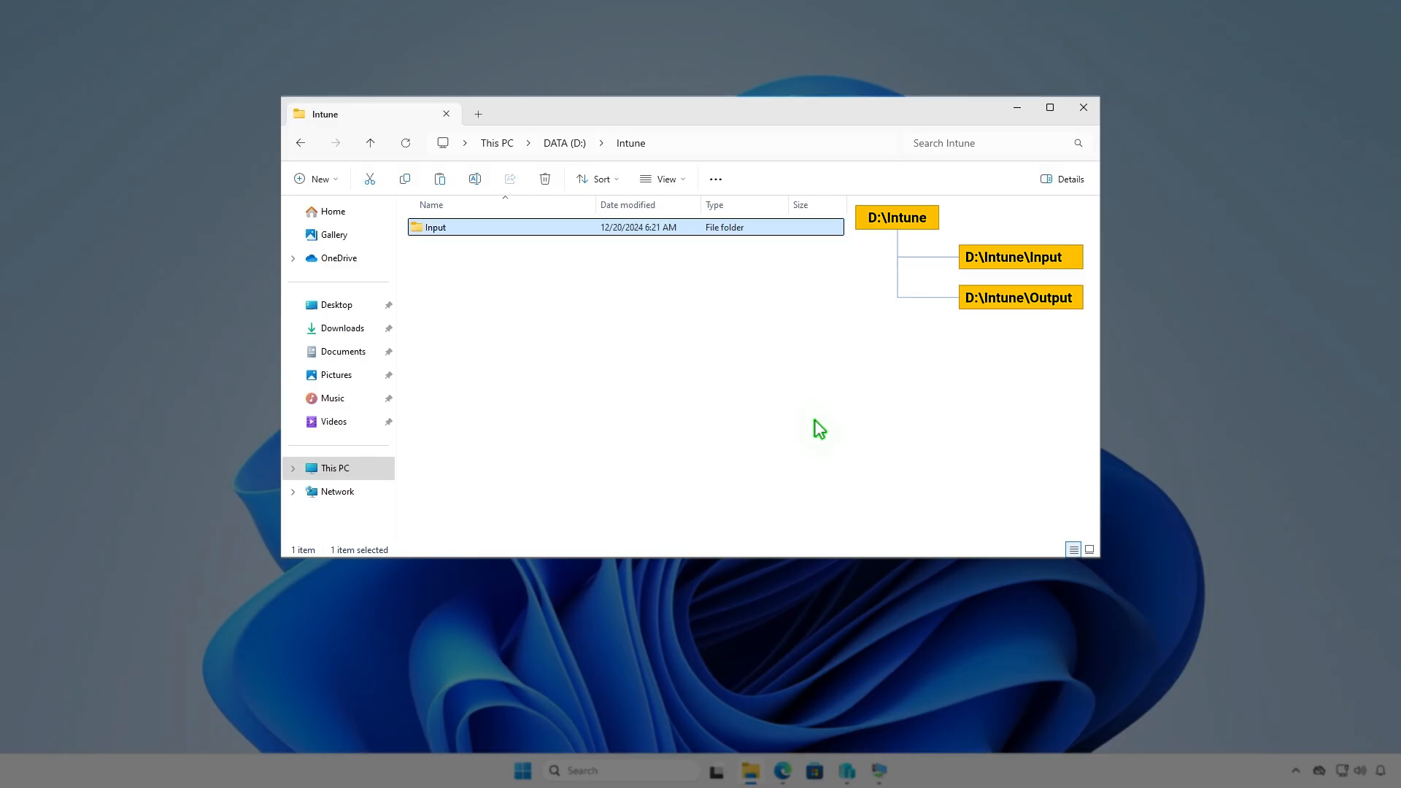
pyautogui.hotkey('ctrl', 'shift', 'n')
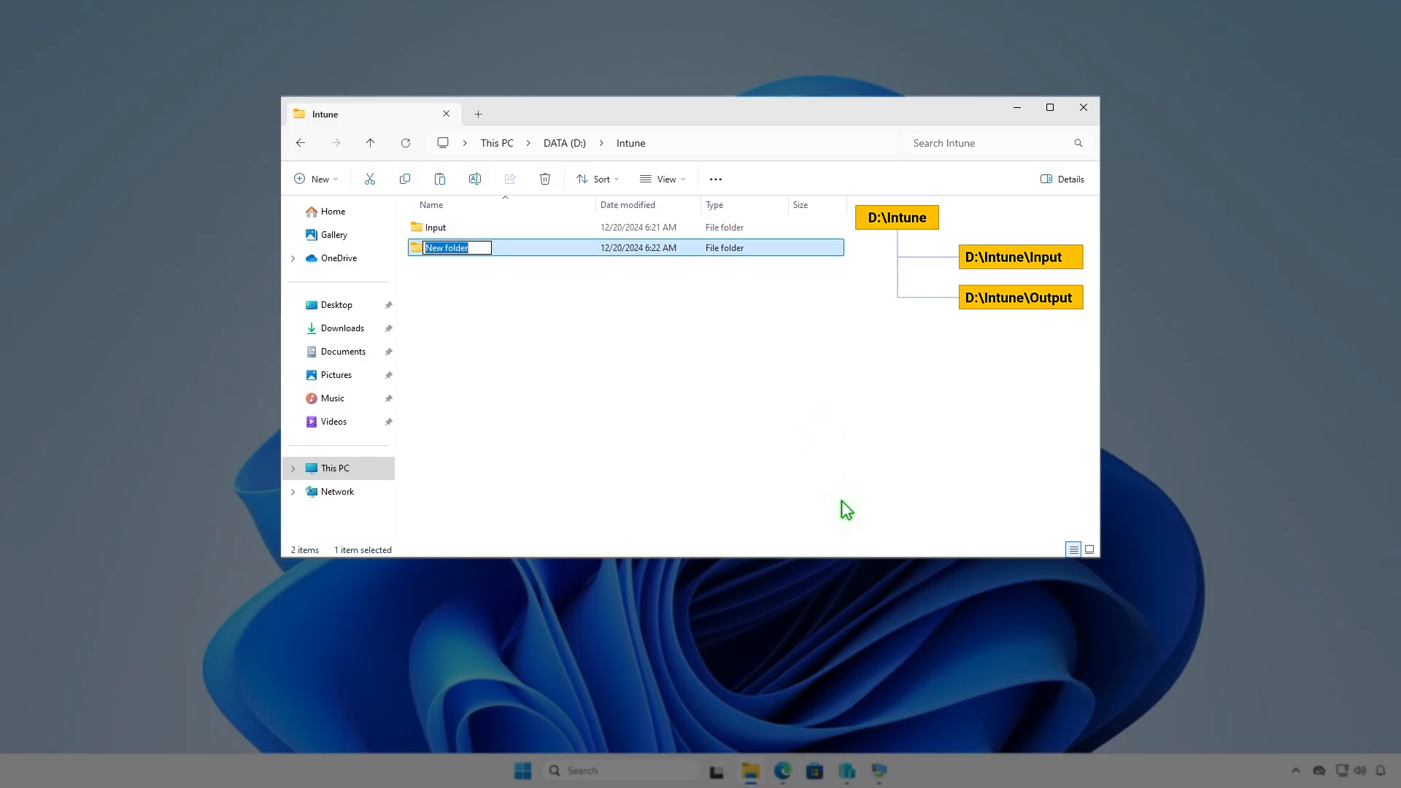
pyautogui.write('Output')
pyautogui.click(760, 393)
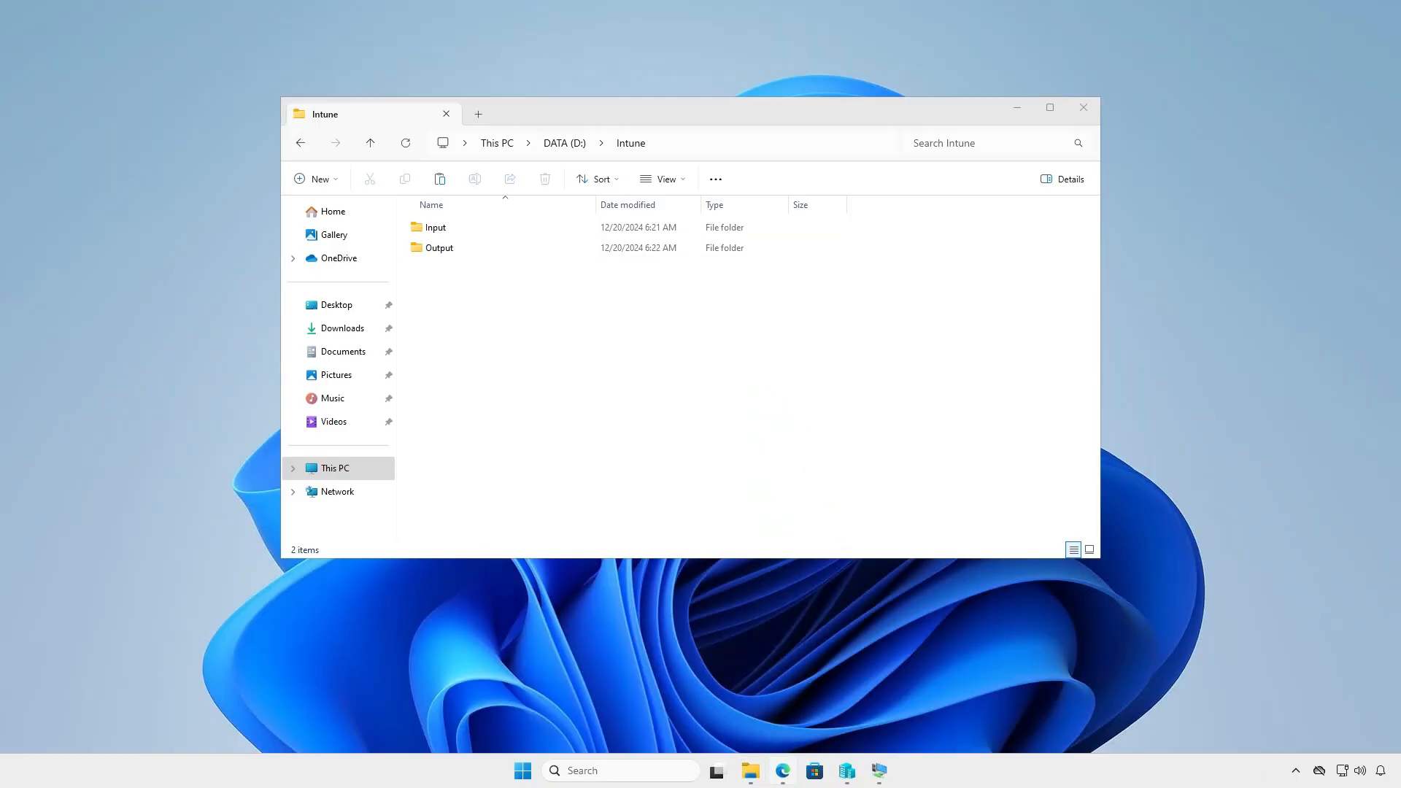
pyautogui.click(783, 771)
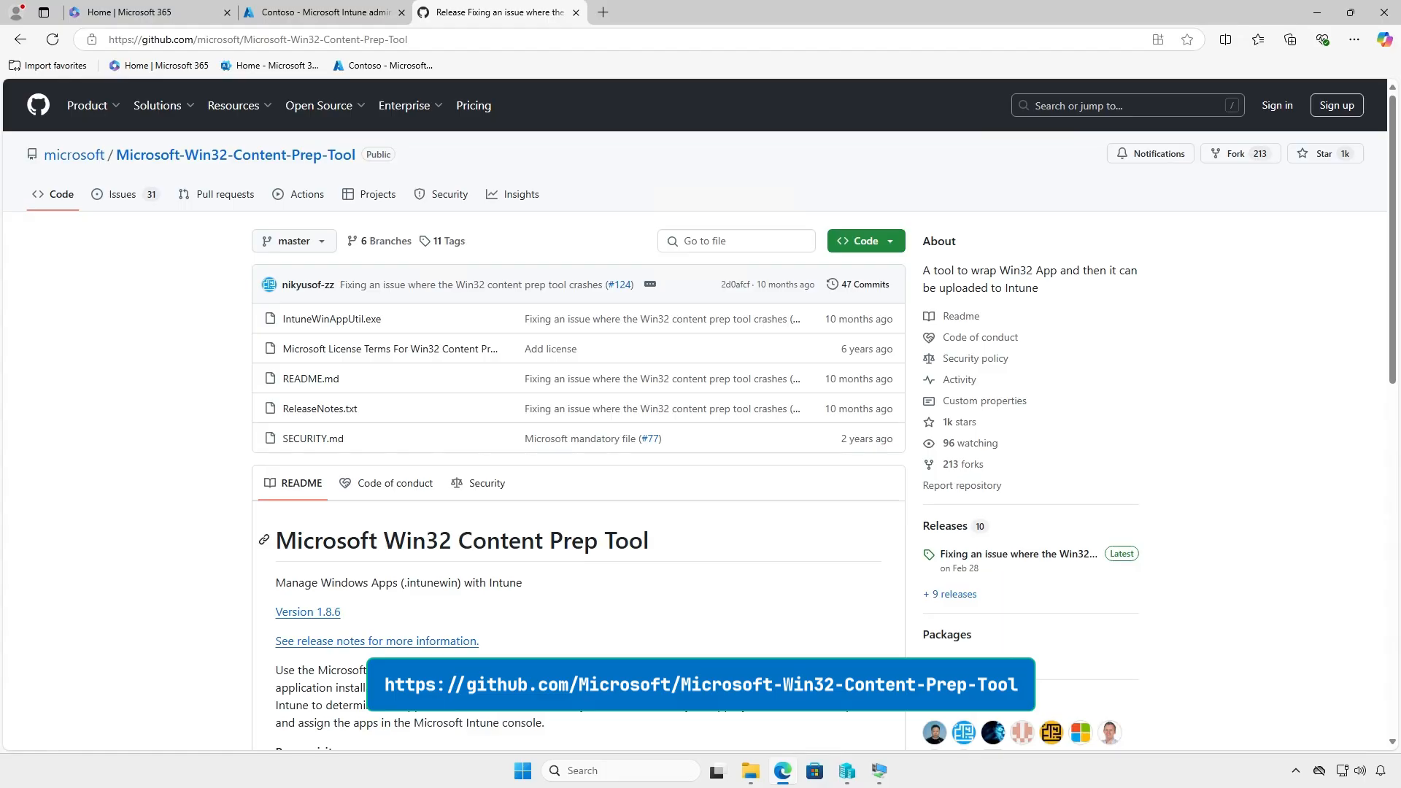
# Download Microsoft-Win32-Content-Prep-Tool-1.8.6.zip from the v1.8.6 release and show it in Downloads
pyautogui.click(1054, 558)
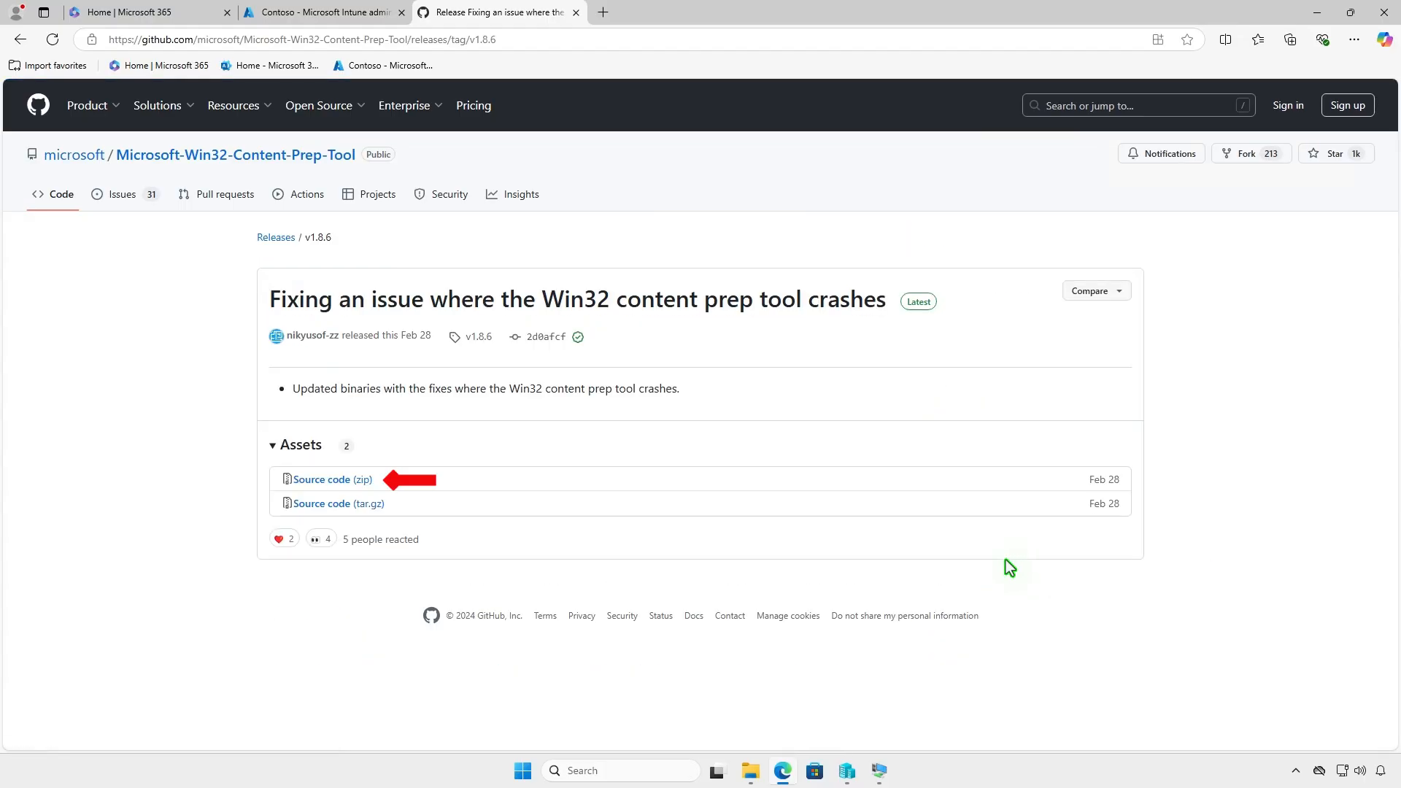
pyautogui.click(365, 480)
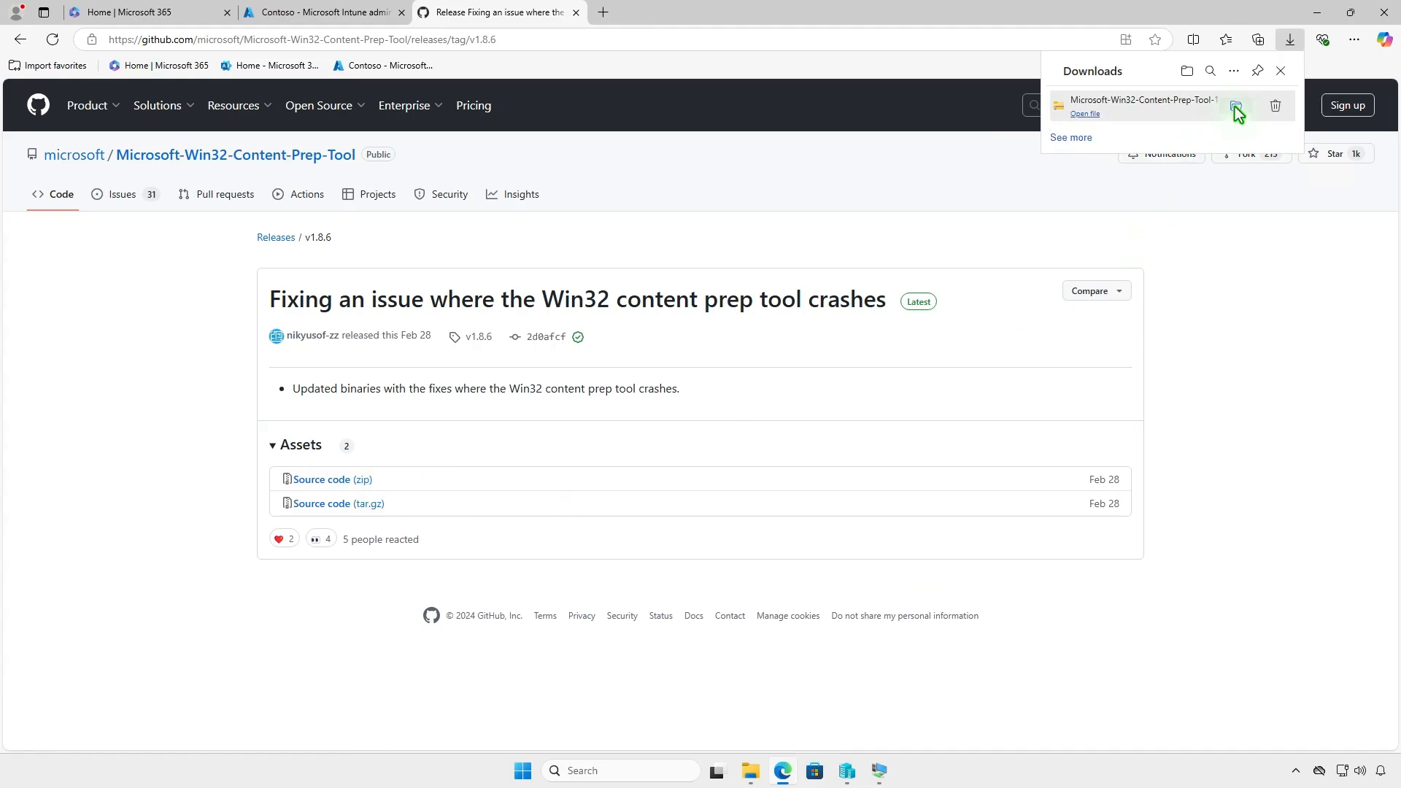
pyautogui.click(1237, 108)
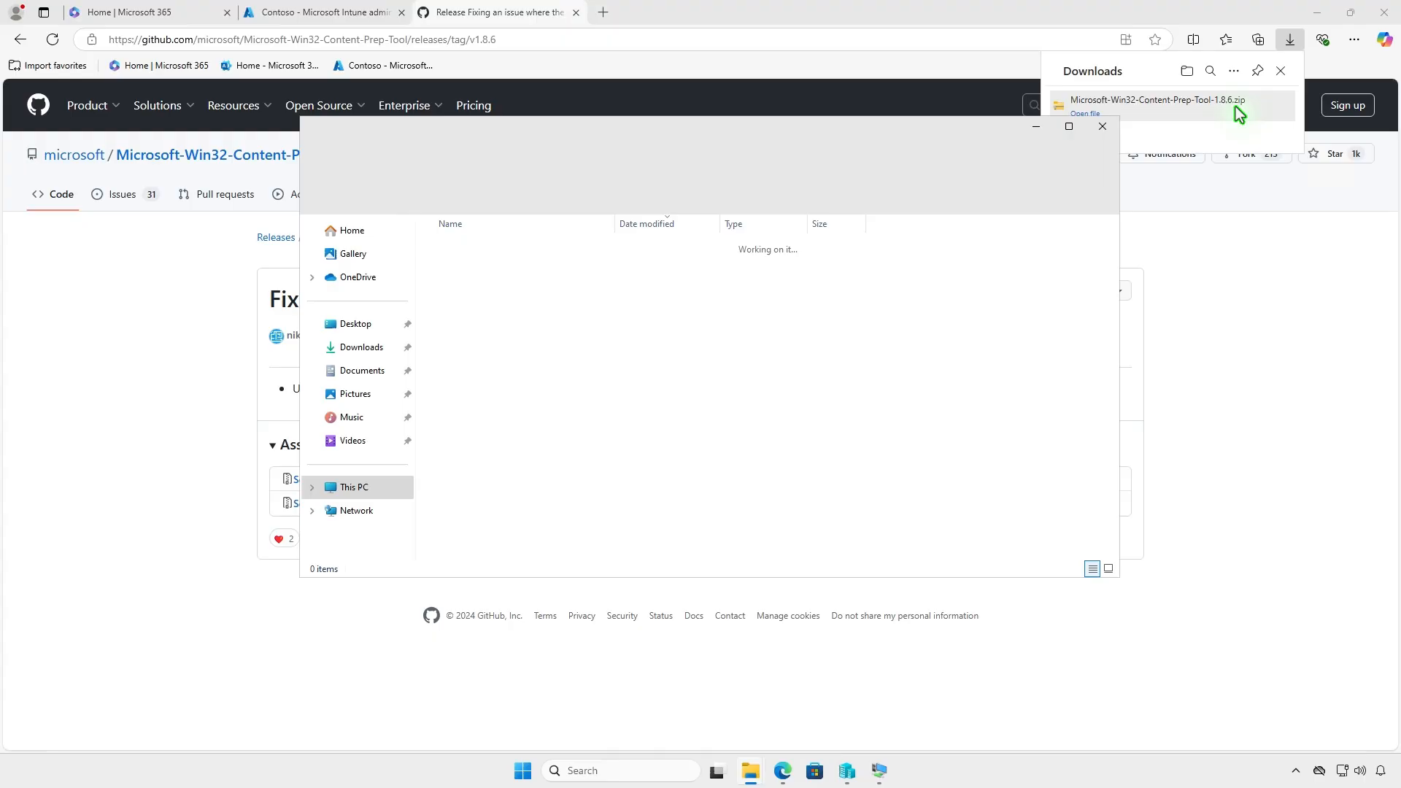
# Extract the Content Prep Tool zip into Downloads and copy IntuneWinAppUtil from it
pyautogui.click(1318, 13)
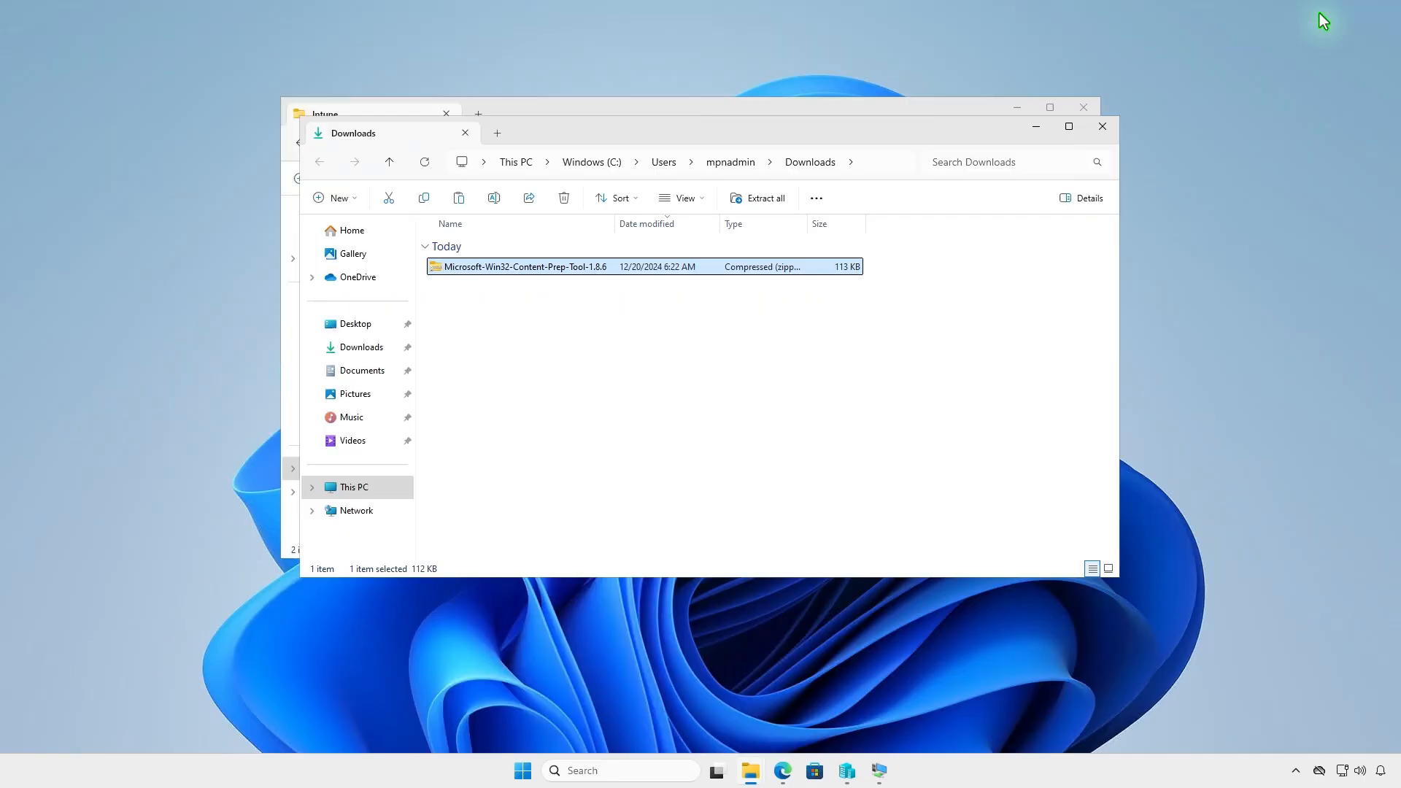
pyautogui.click(765, 201)
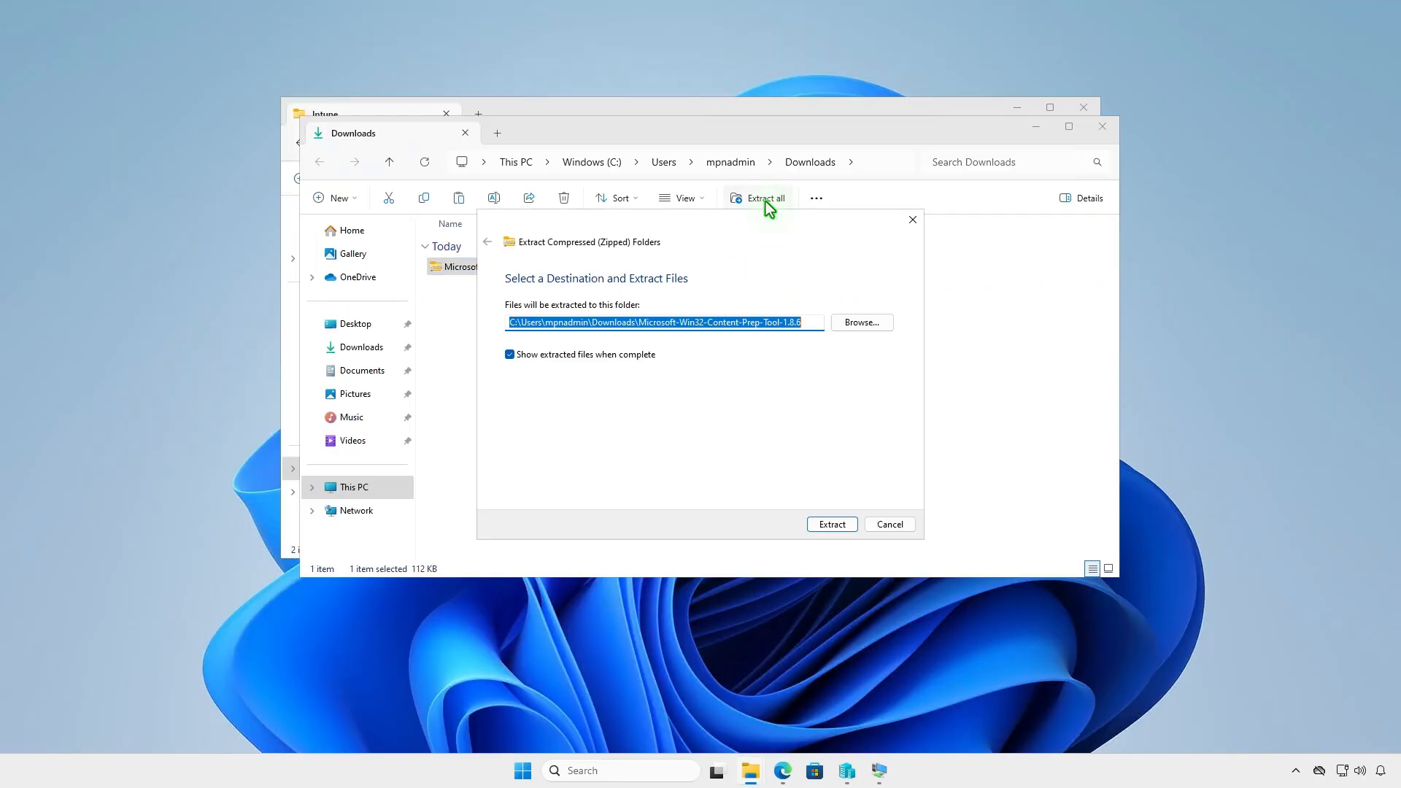
pyautogui.click(825, 525)
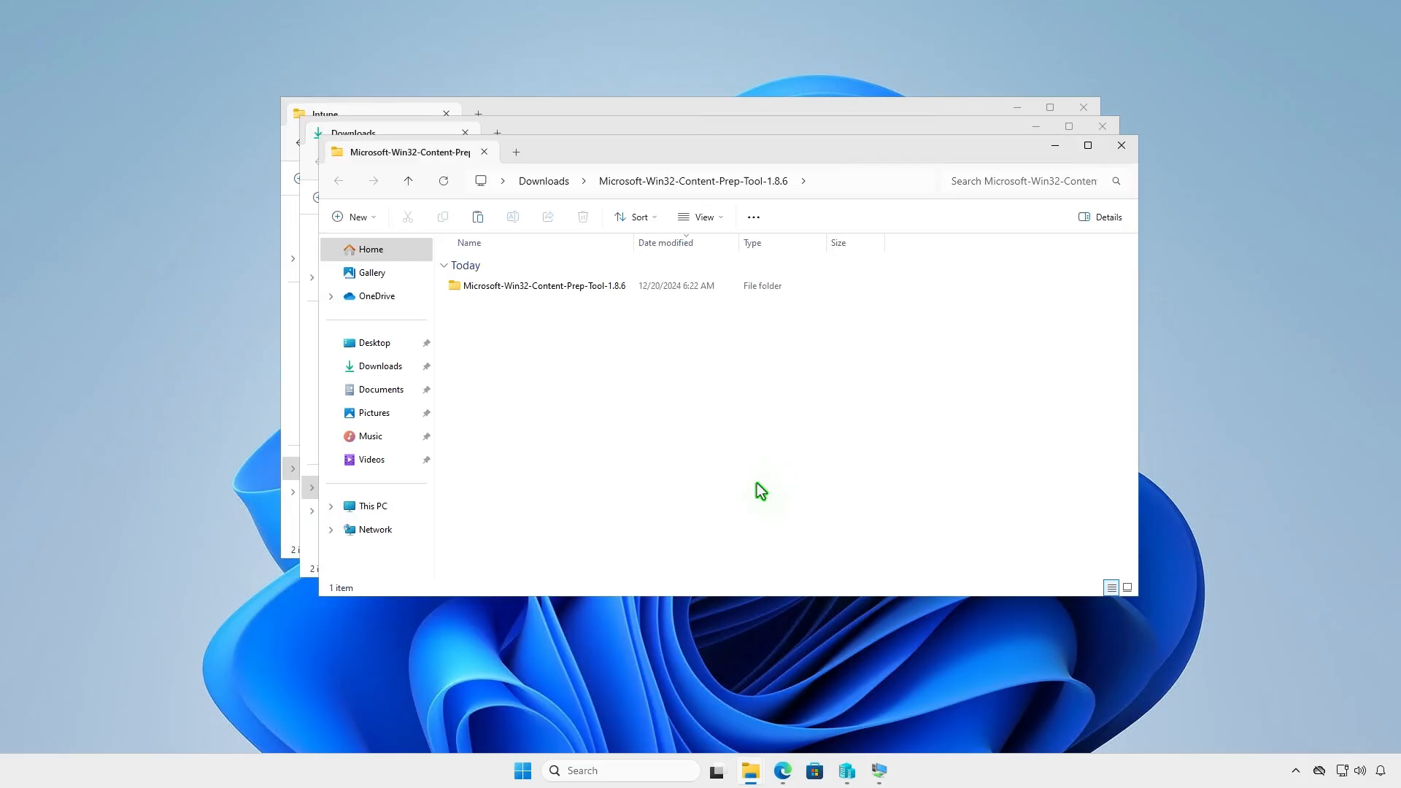
pyautogui.doubleClick(625, 288)
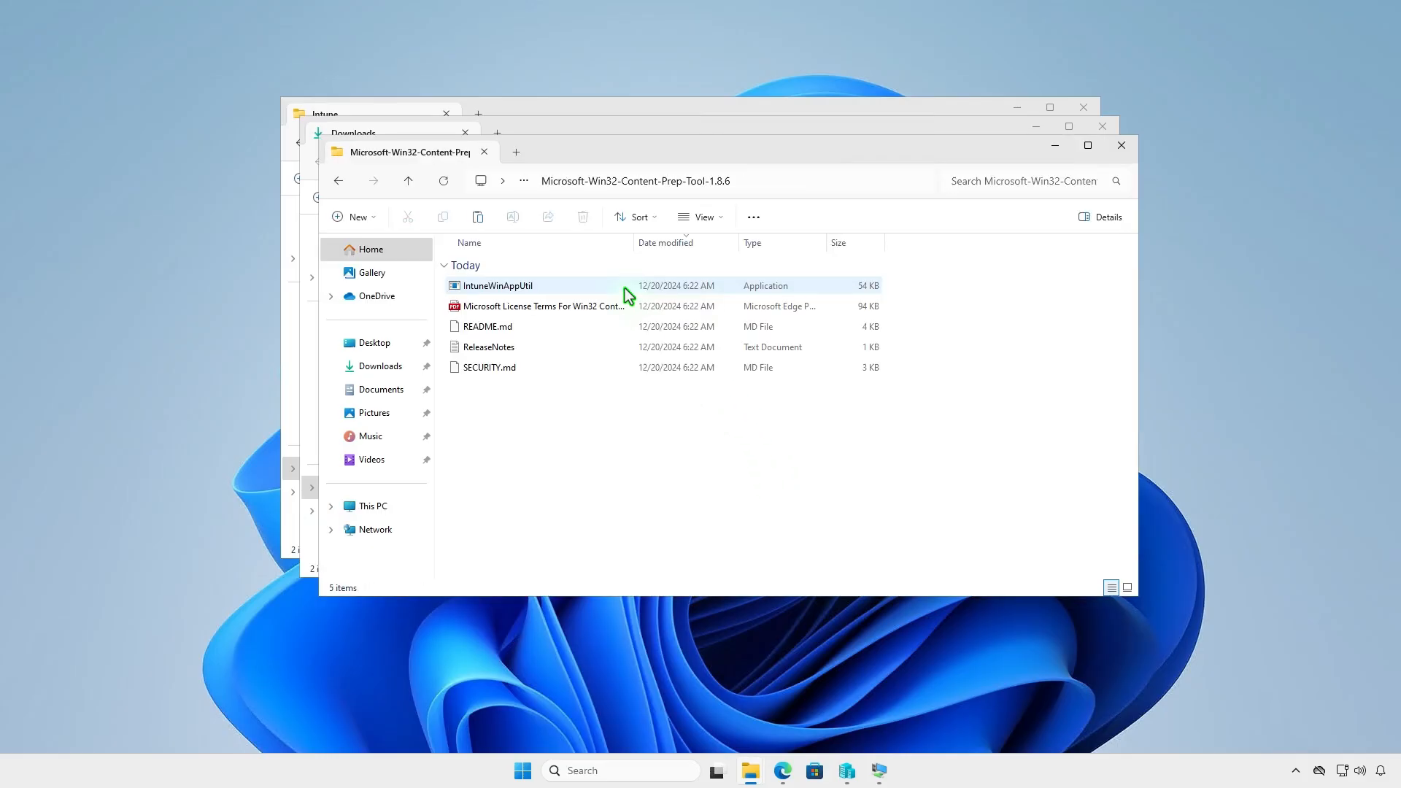
pyautogui.click(559, 286)
pyautogui.rightClick(559, 286)
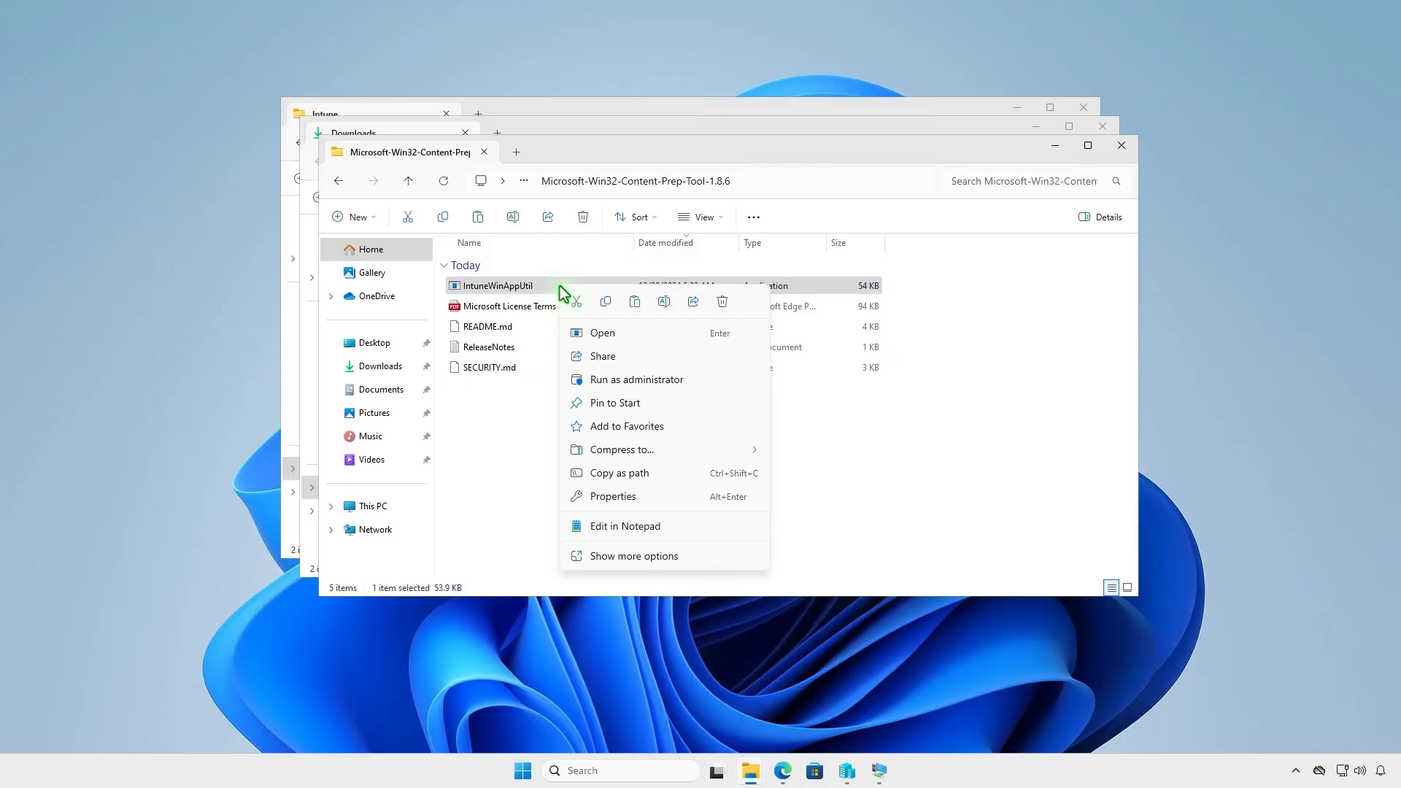
pyautogui.click(603, 304)
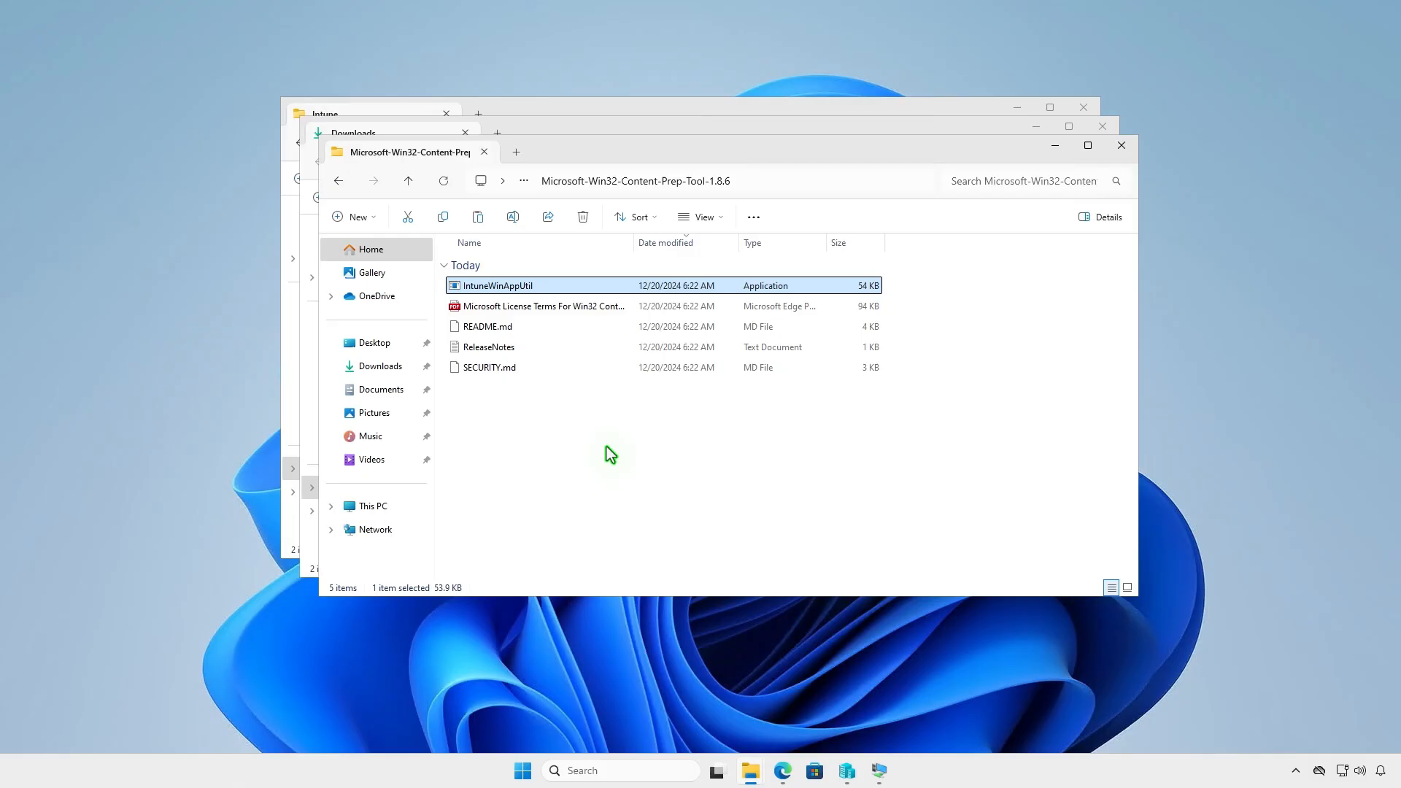
# Paste IntuneWinAppUtil into D:\Intune beside Input and Output, then show the desktop
pyautogui.click(1122, 147)
pyautogui.click(1103, 128)
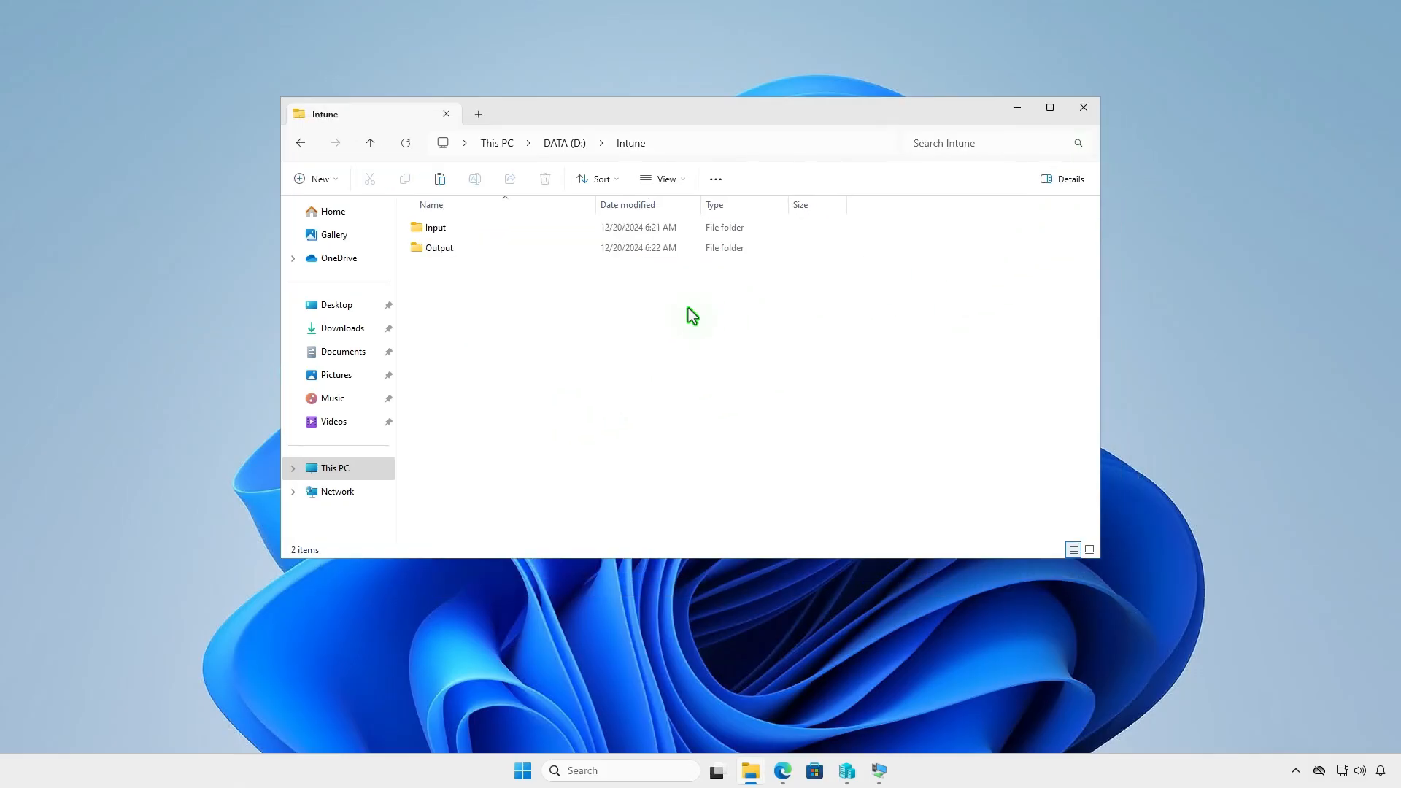
pyautogui.rightClick(502, 315)
pyautogui.click(517, 332)
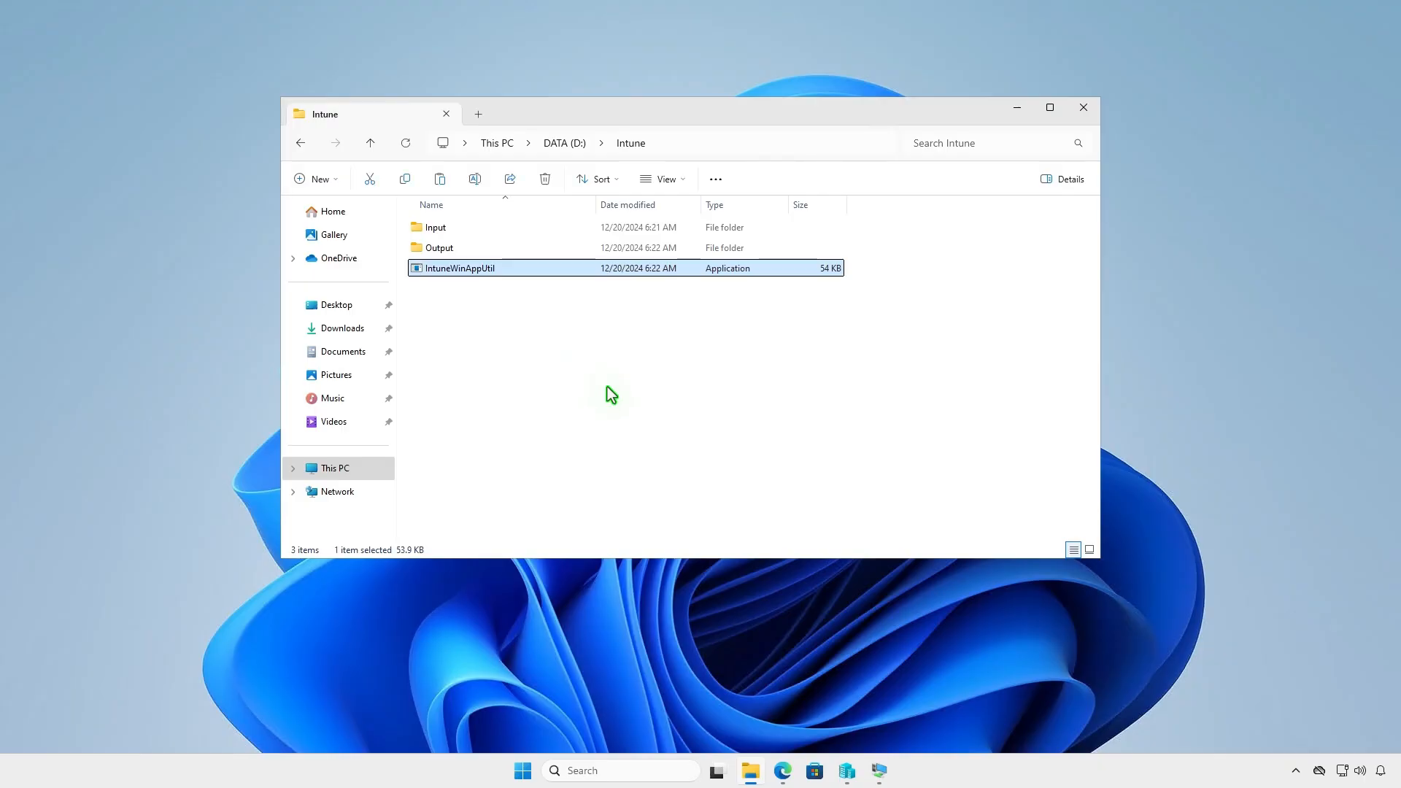
pyautogui.click(612, 395)
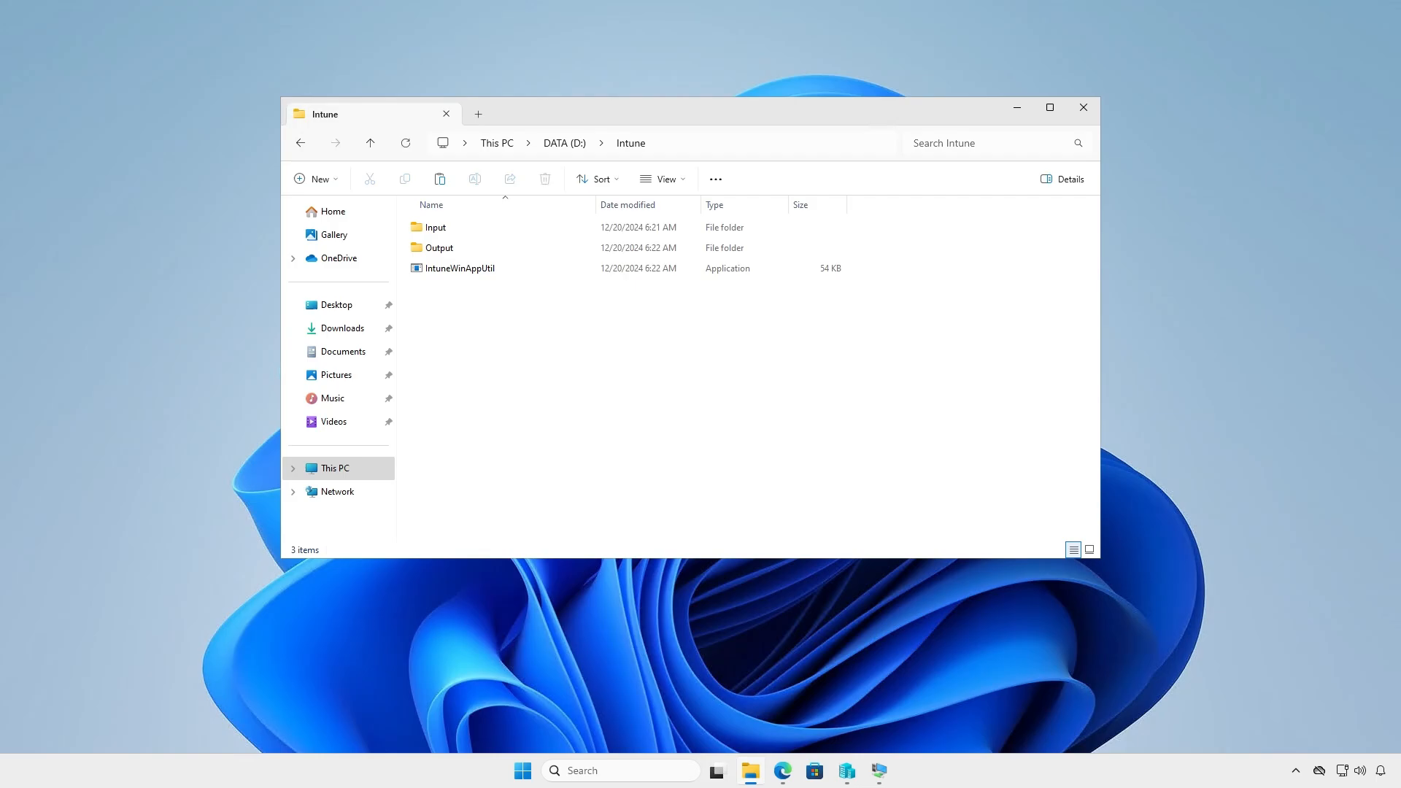
pyautogui.press('super+d')
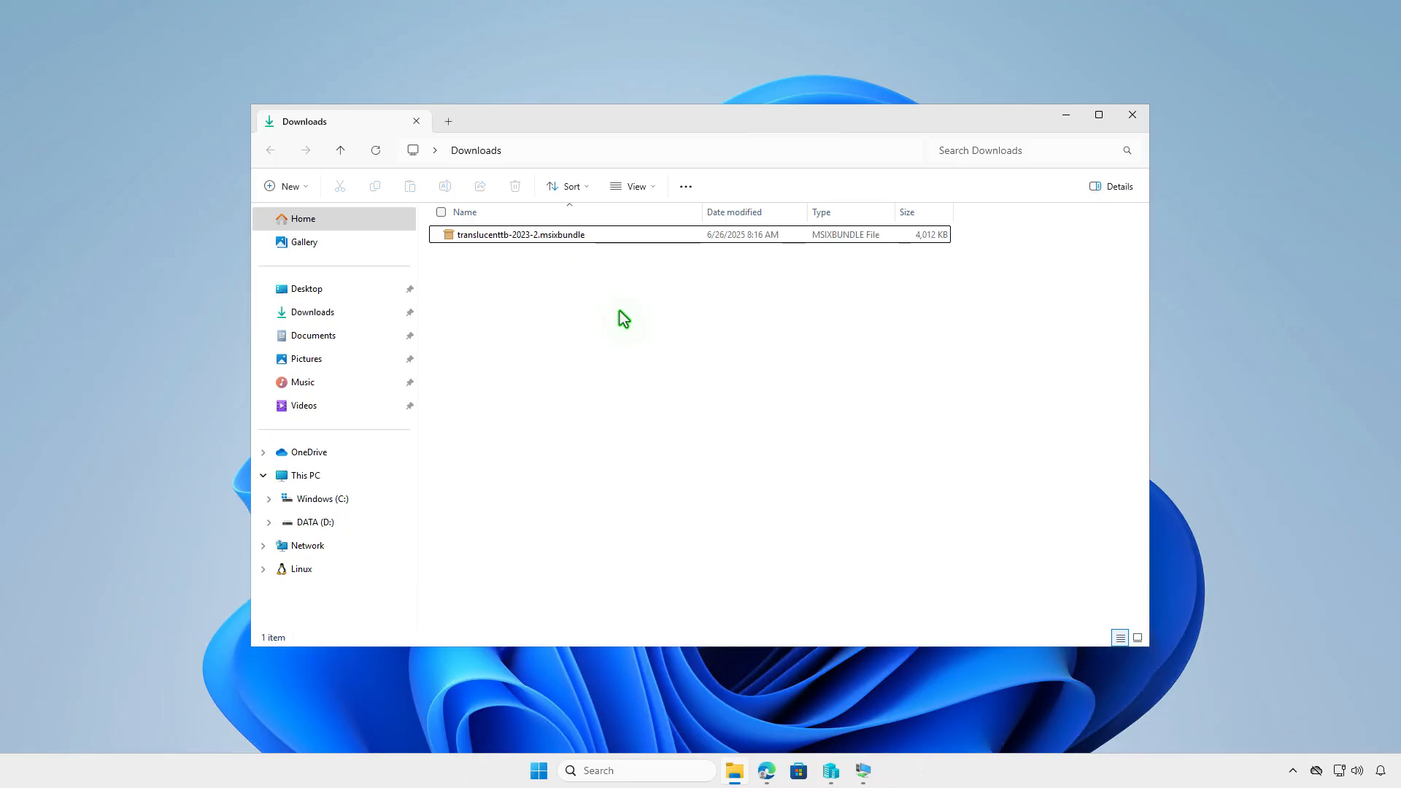
# Rename the TranslucentTB bundle to setup.msixbundle and copy it
pyautogui.click(597, 235)
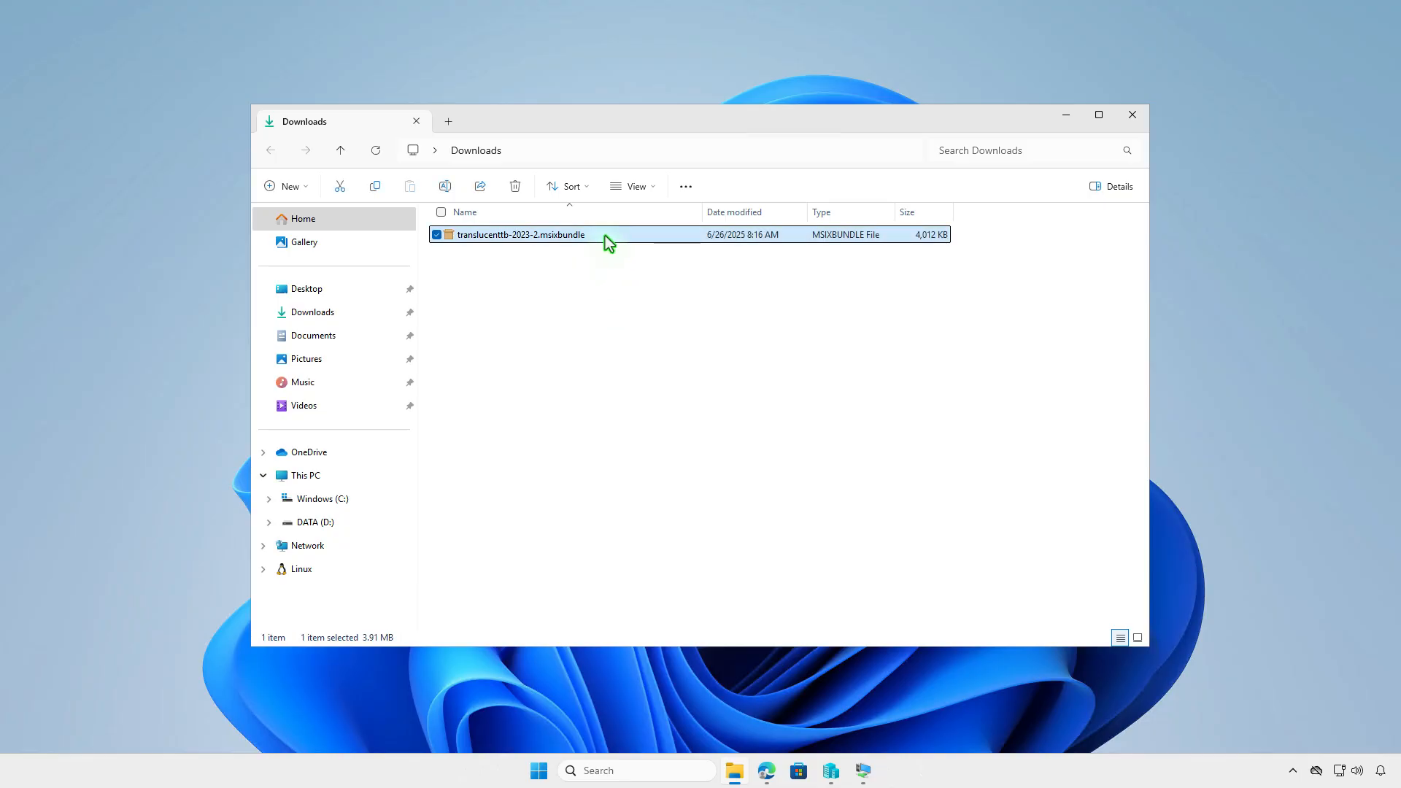
pyautogui.press('F2')
pyautogui.write('setup')
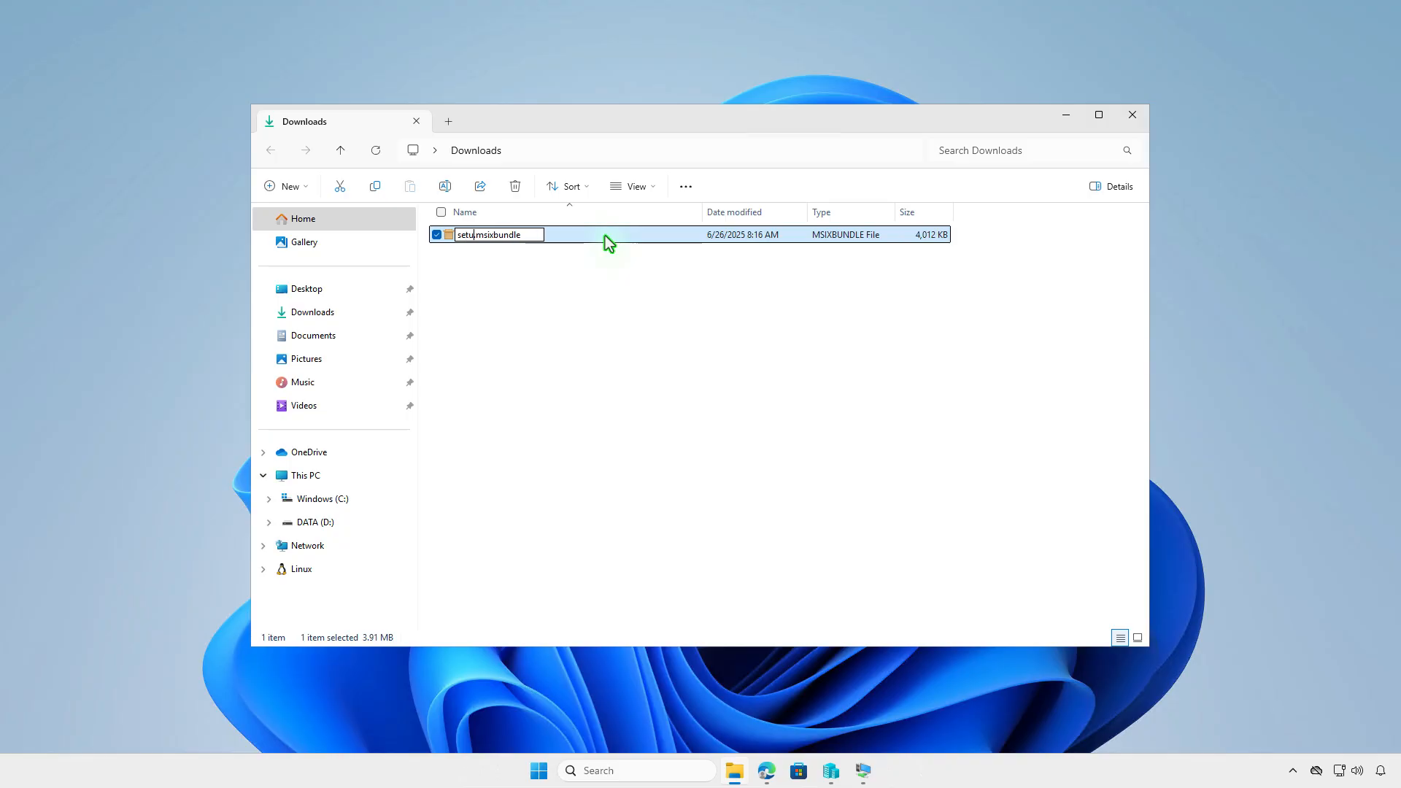
pyautogui.press('Return')
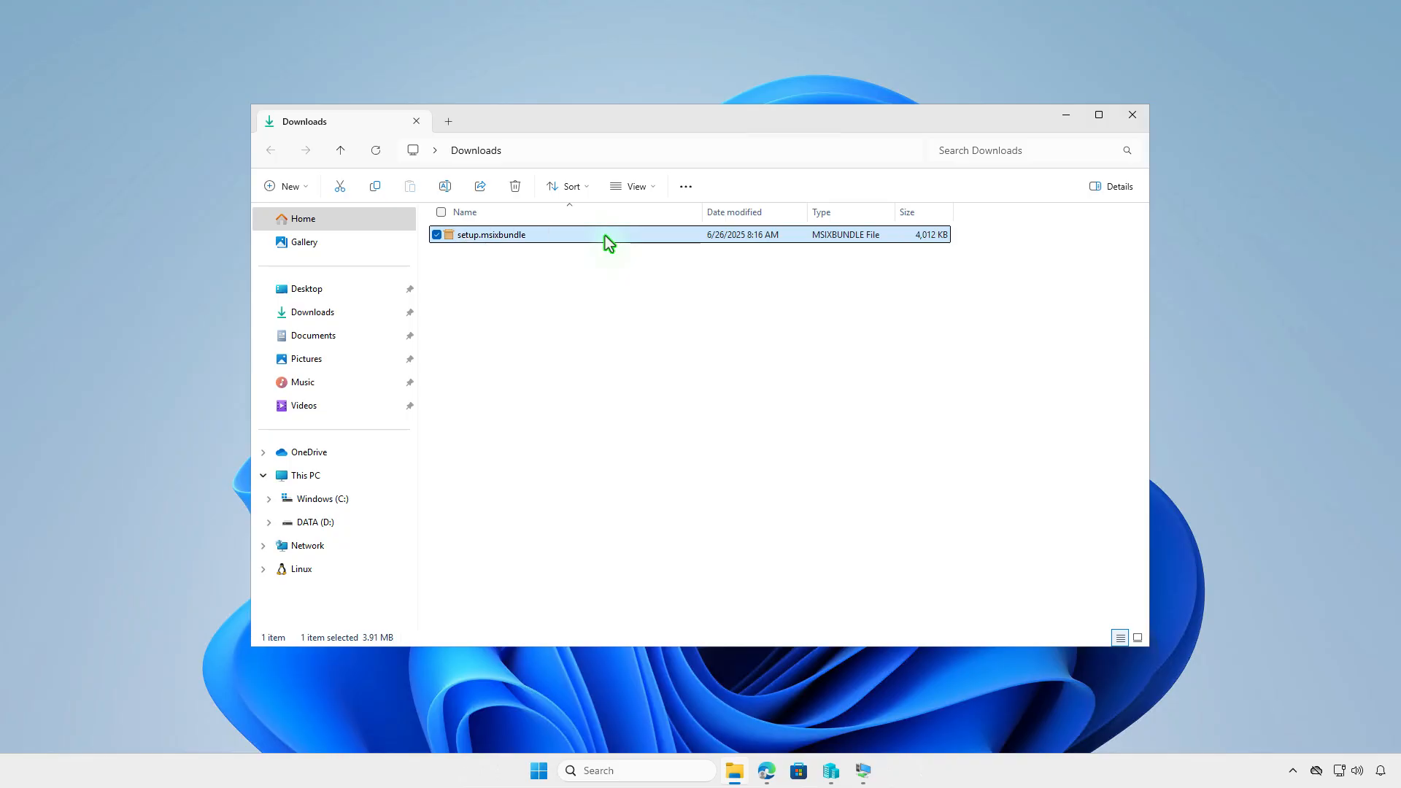
pyautogui.rightClick(606, 235)
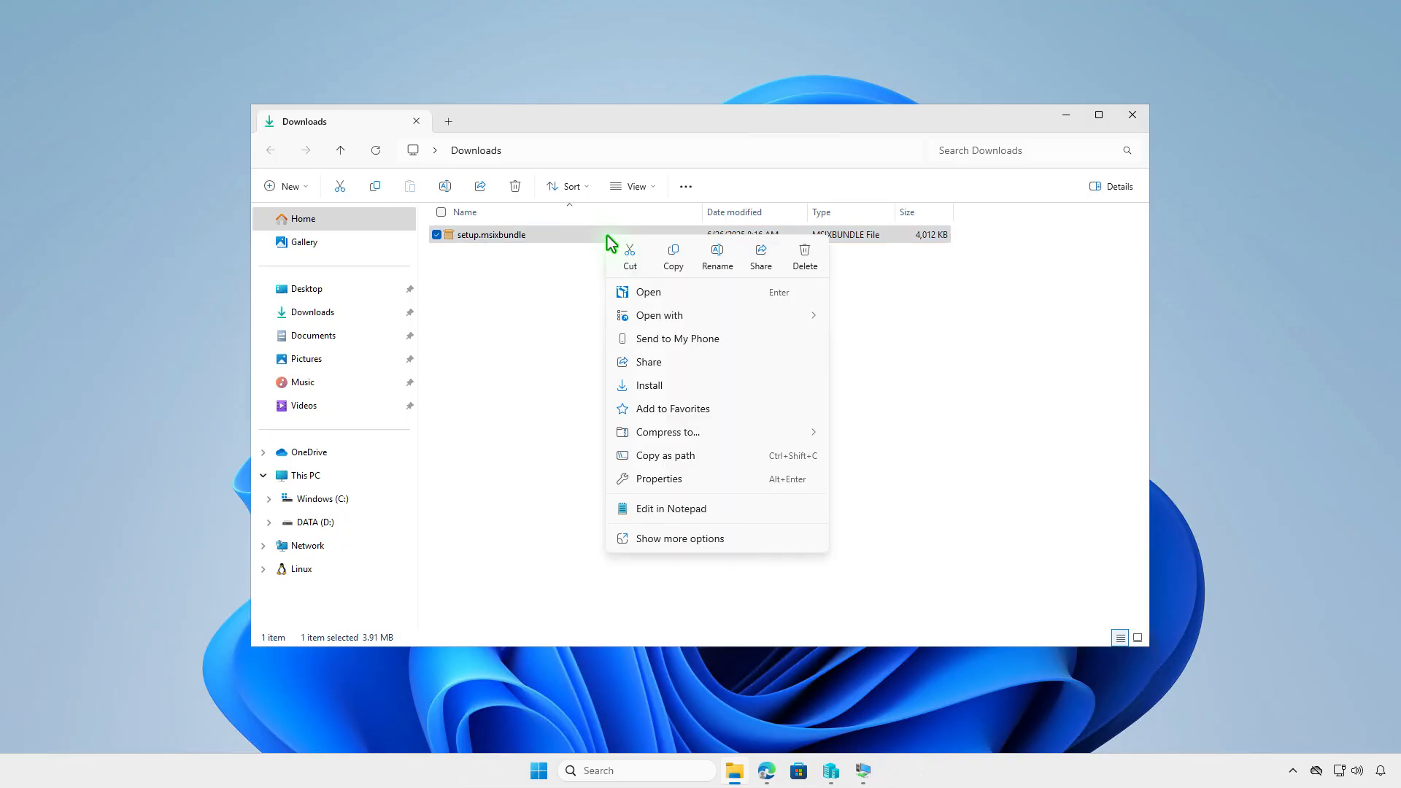
pyautogui.click(675, 263)
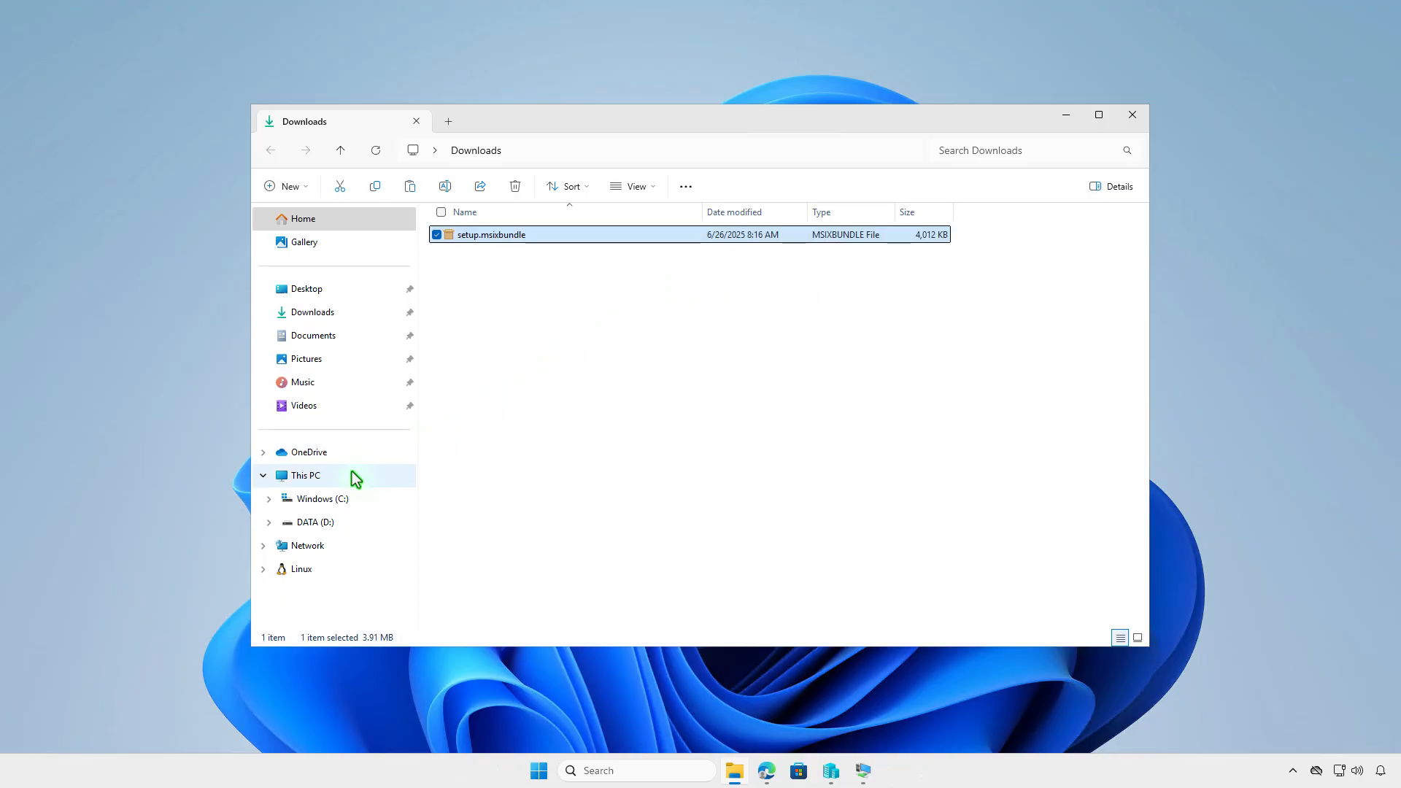
# Go to the empty D:\Intune\Input folder to receive the copied package
pyautogui.click(354, 477)
pyautogui.doubleClick(707, 256)
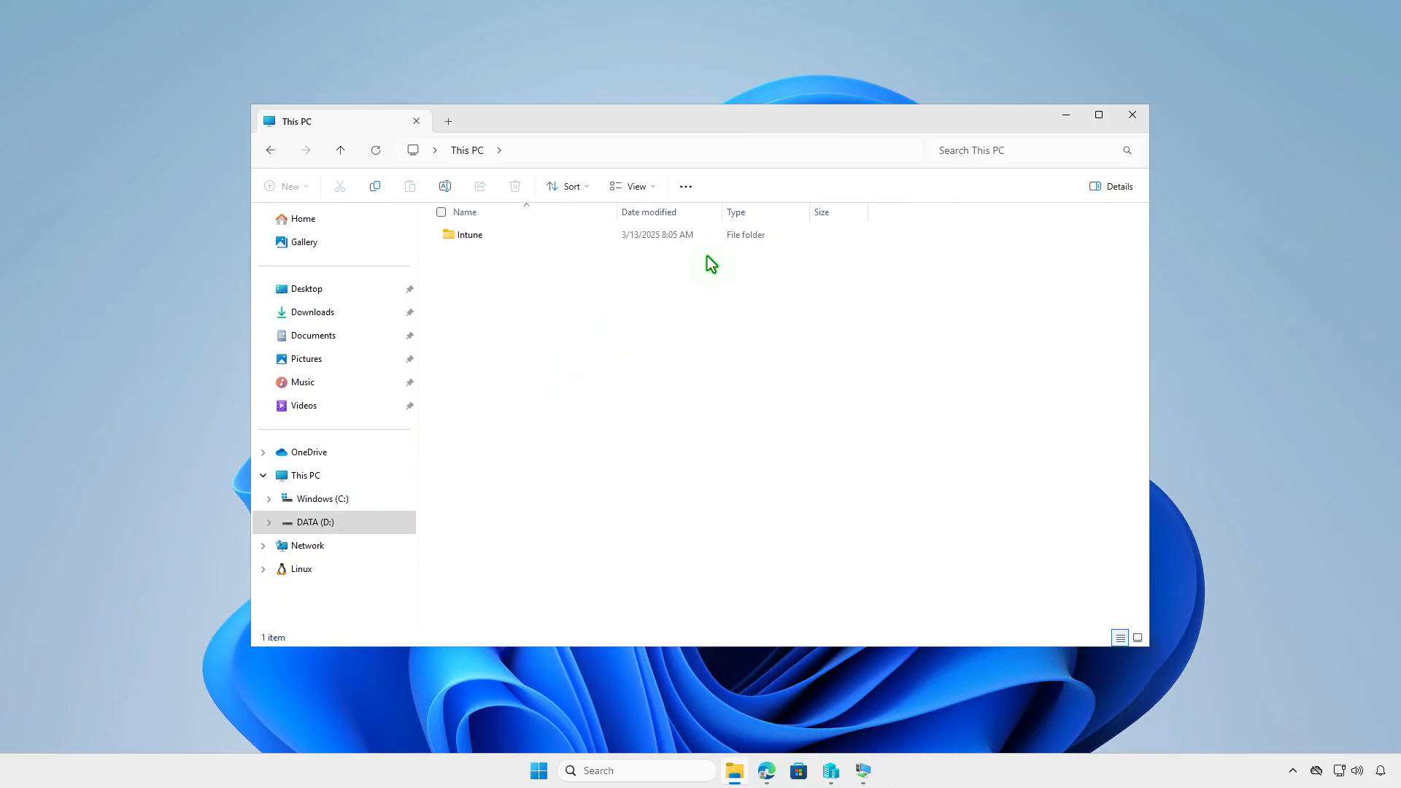
pyautogui.doubleClick(535, 239)
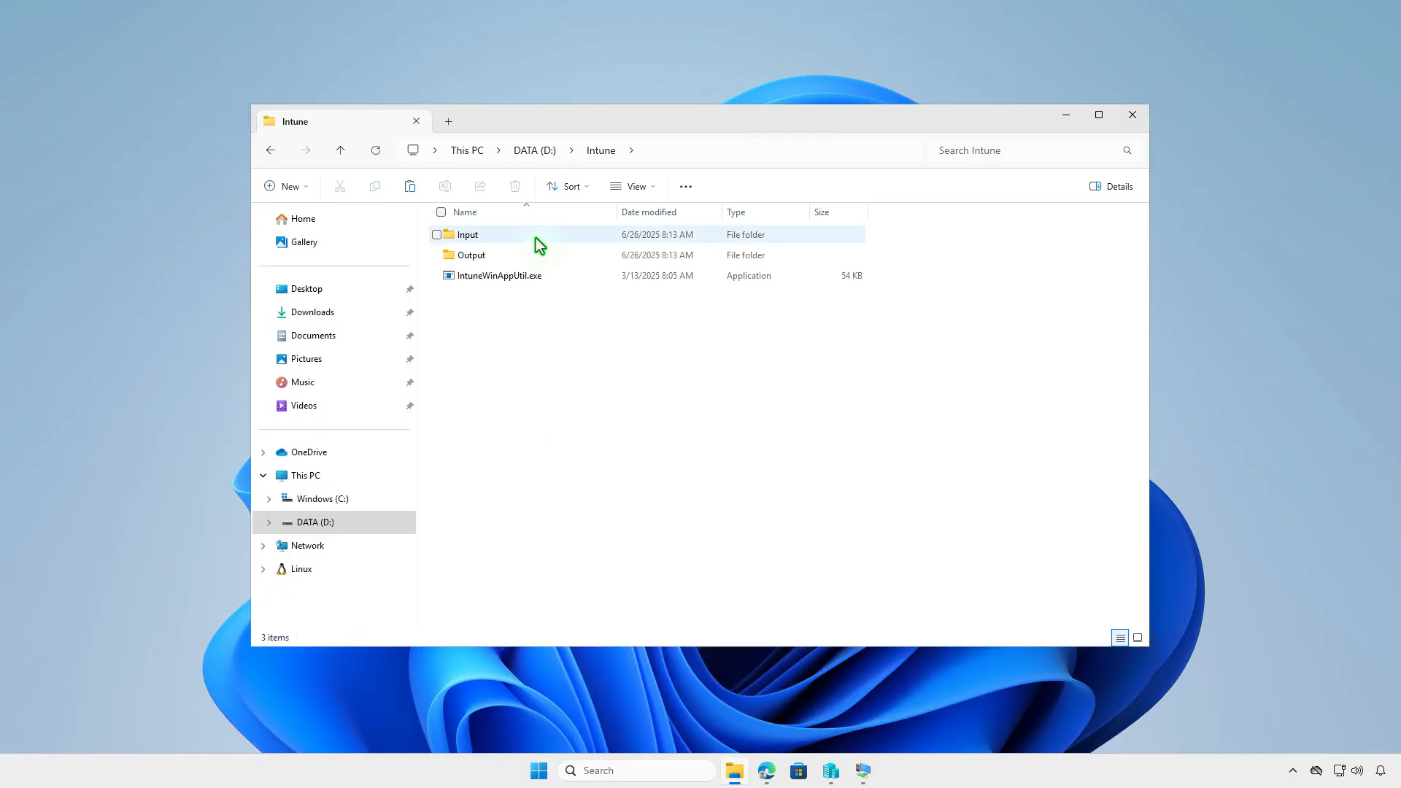
pyautogui.doubleClick(519, 238)
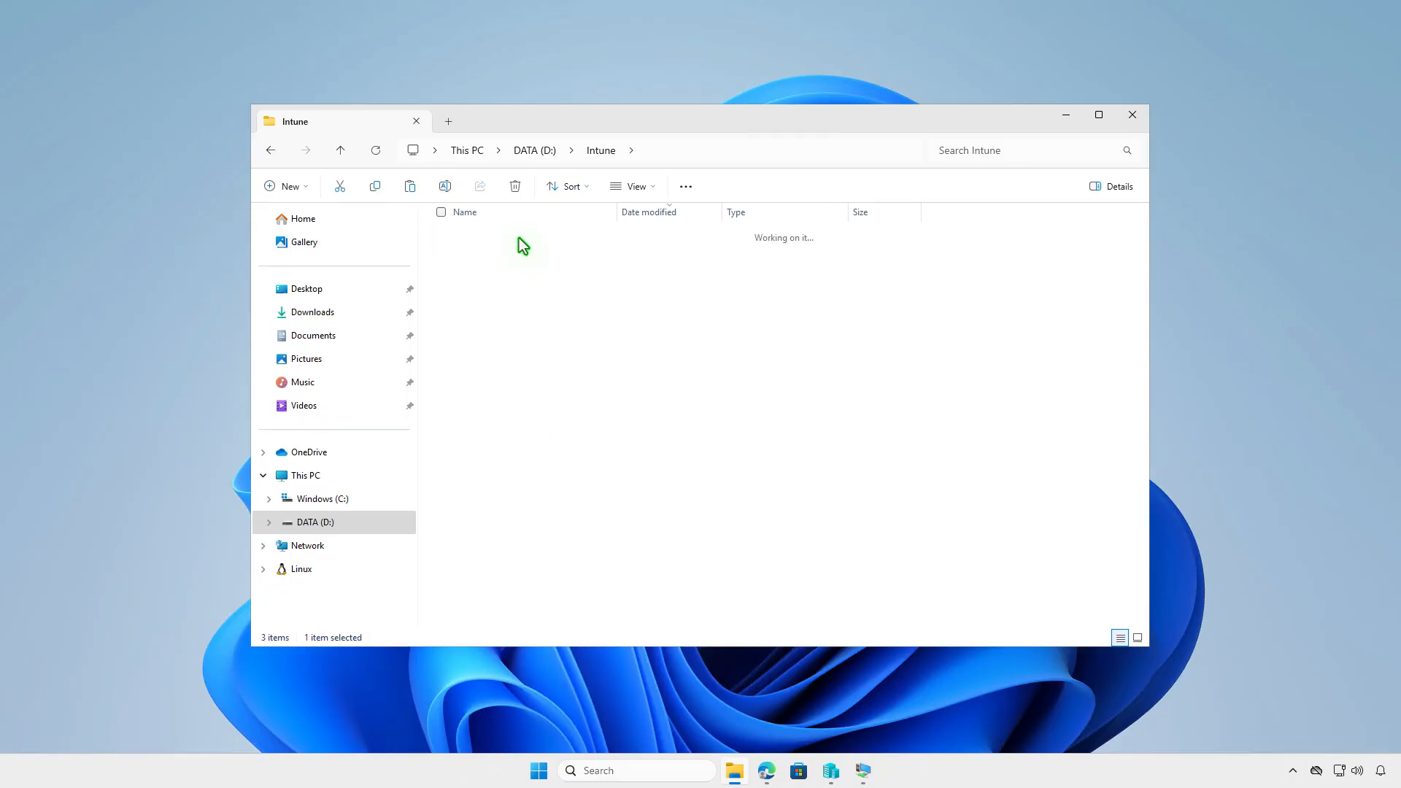
pyautogui.rightClick(527, 297)
# Paste setup.msixbundle into Input, then create a text document holding the Add-AppxPackage command
pyautogui.click(551, 321)
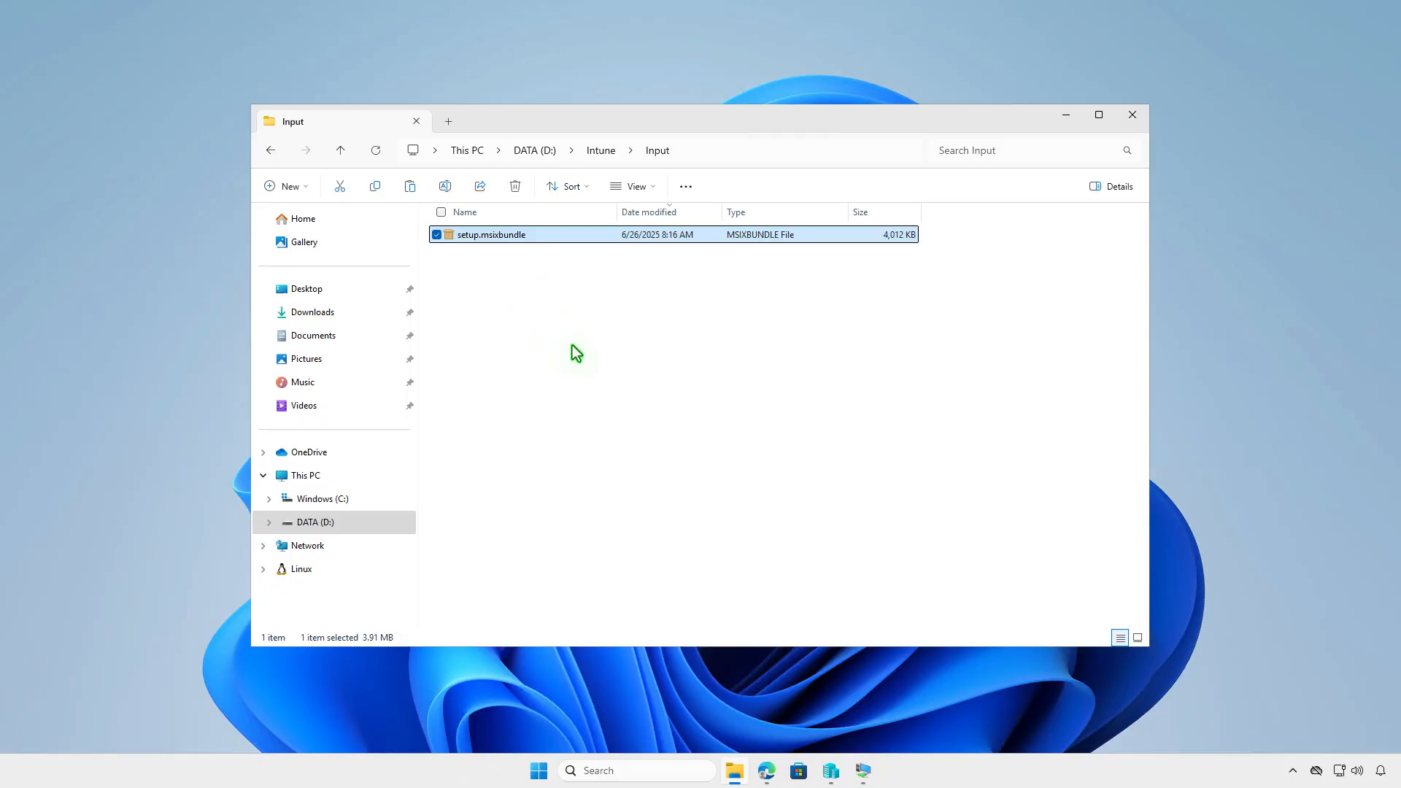
pyautogui.click(591, 387)
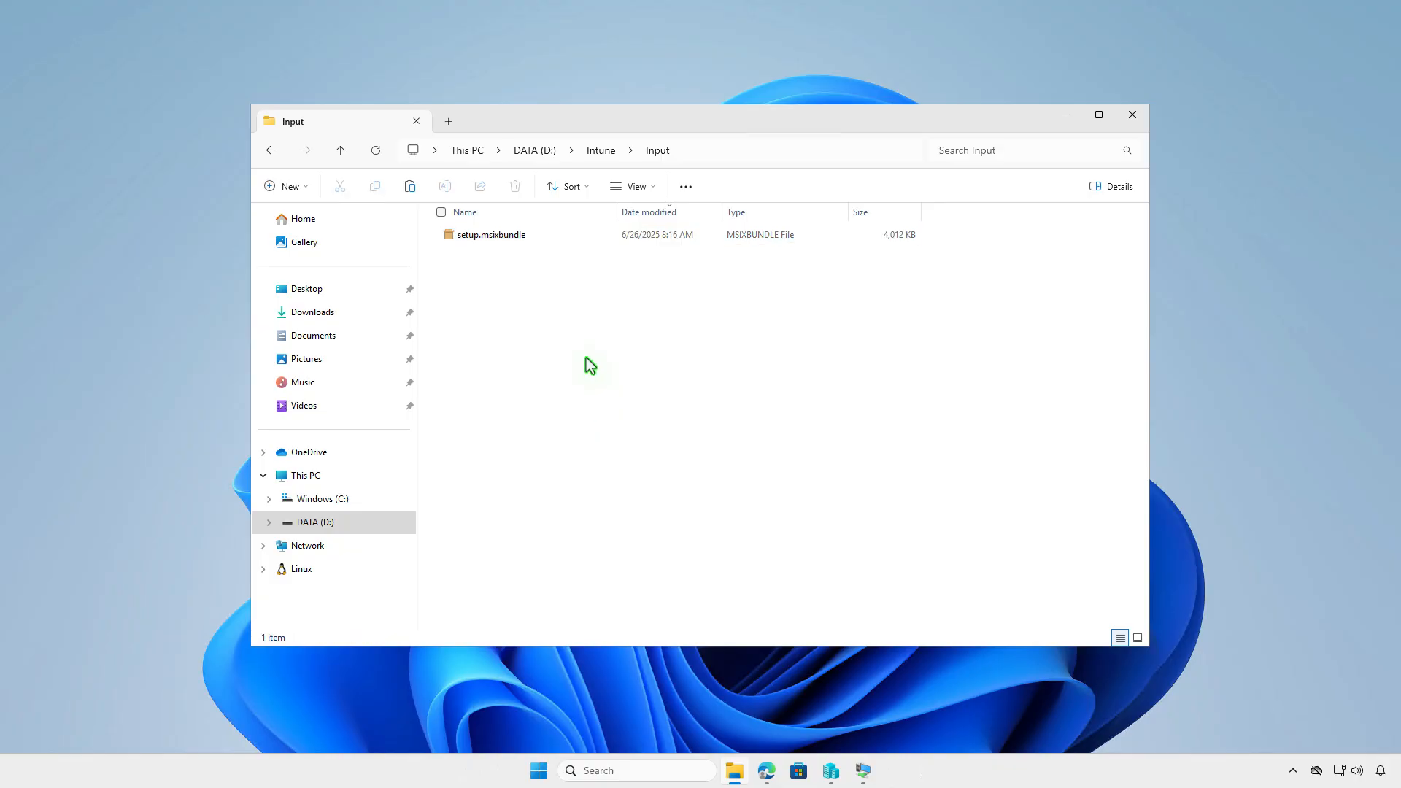
pyautogui.rightClick(586, 357)
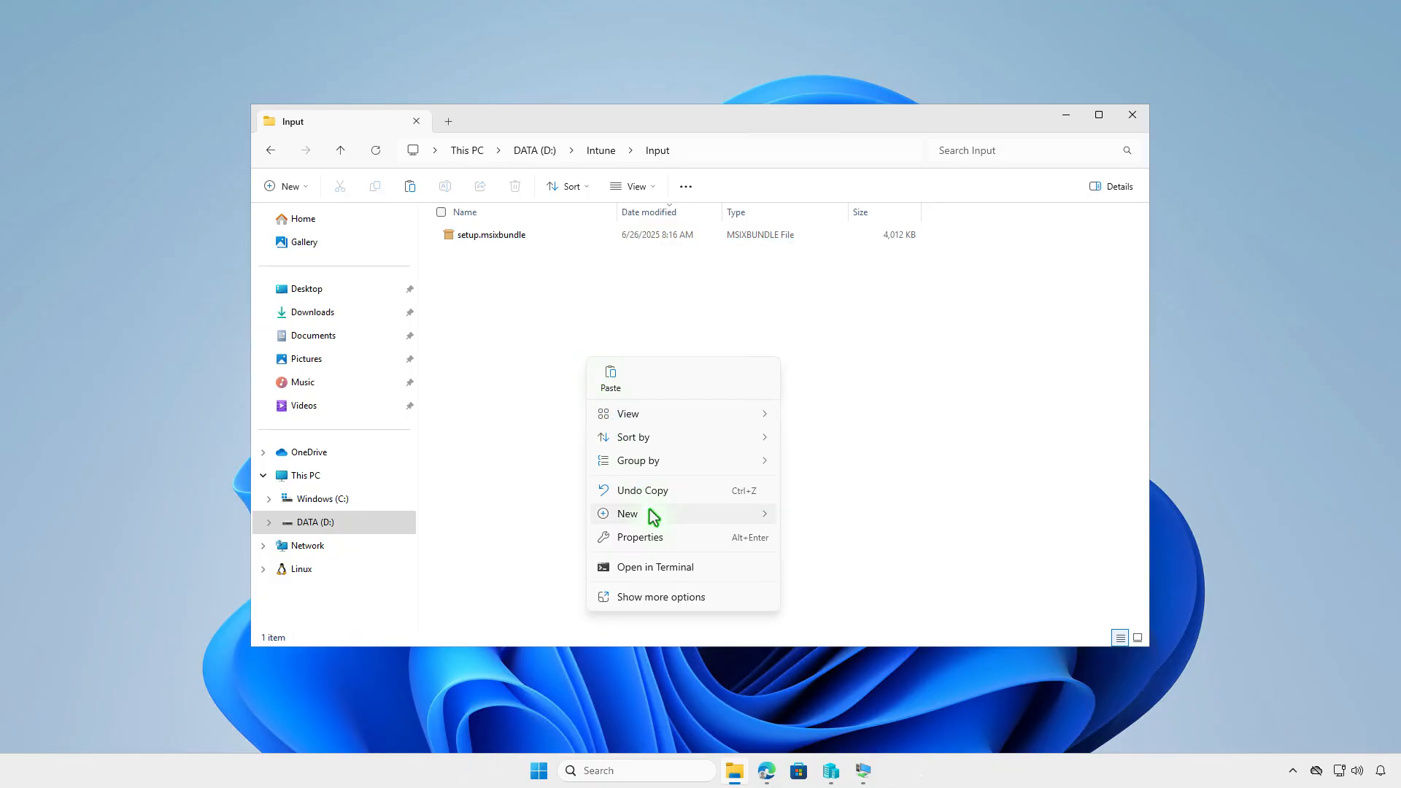
pyautogui.moveTo(650, 512)
pyautogui.click(839, 587)
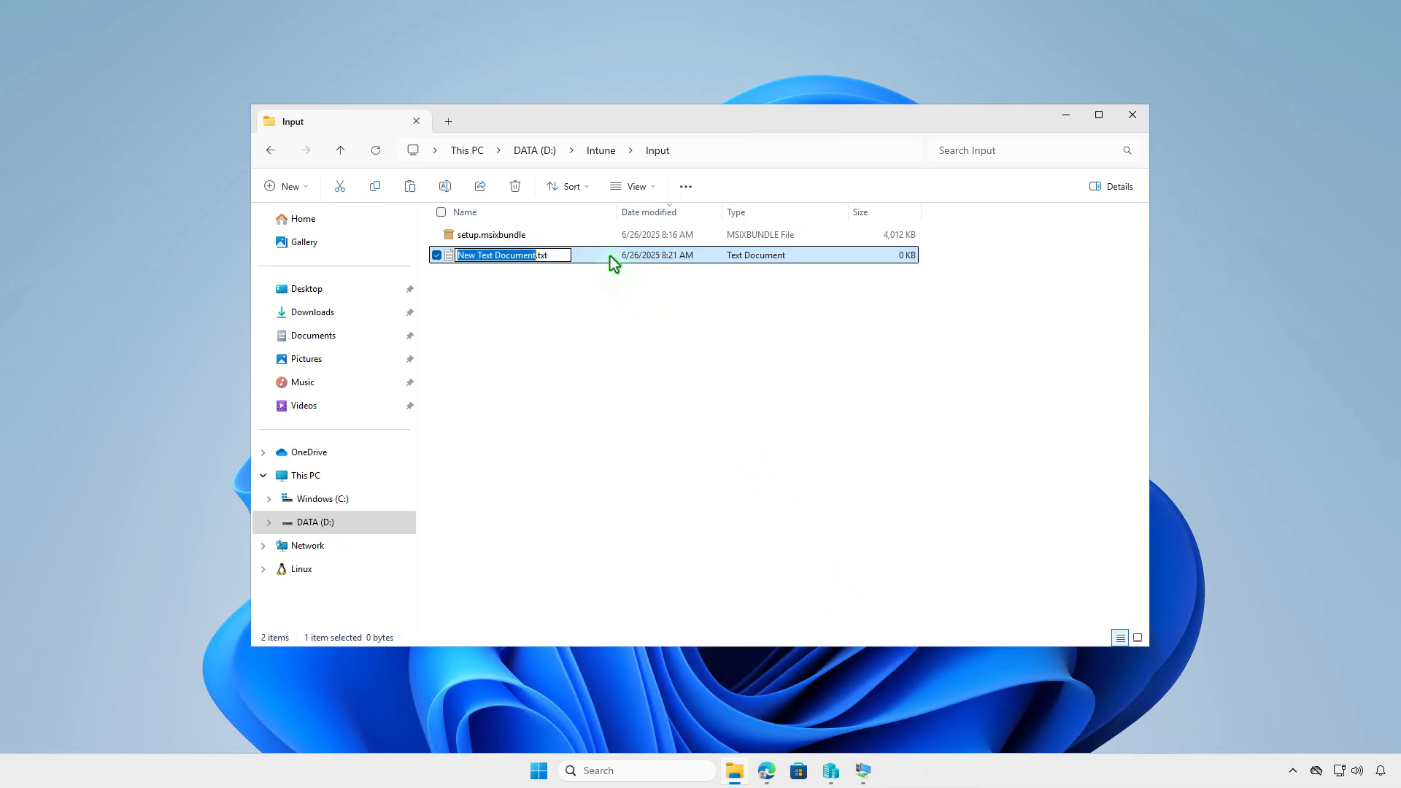
pyautogui.press('Return')
pyautogui.press('Return')
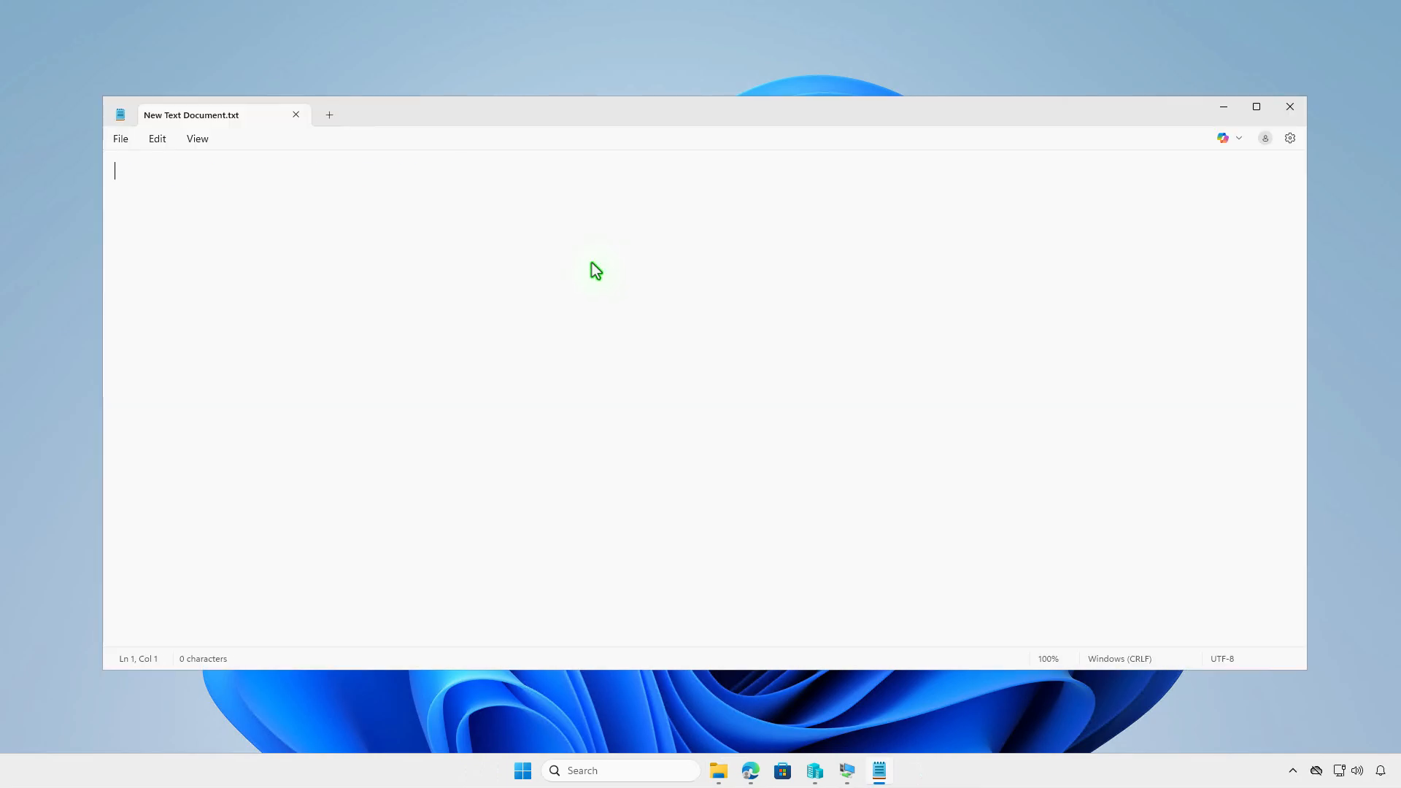
pyautogui.hotkey('ctrl', 'v')
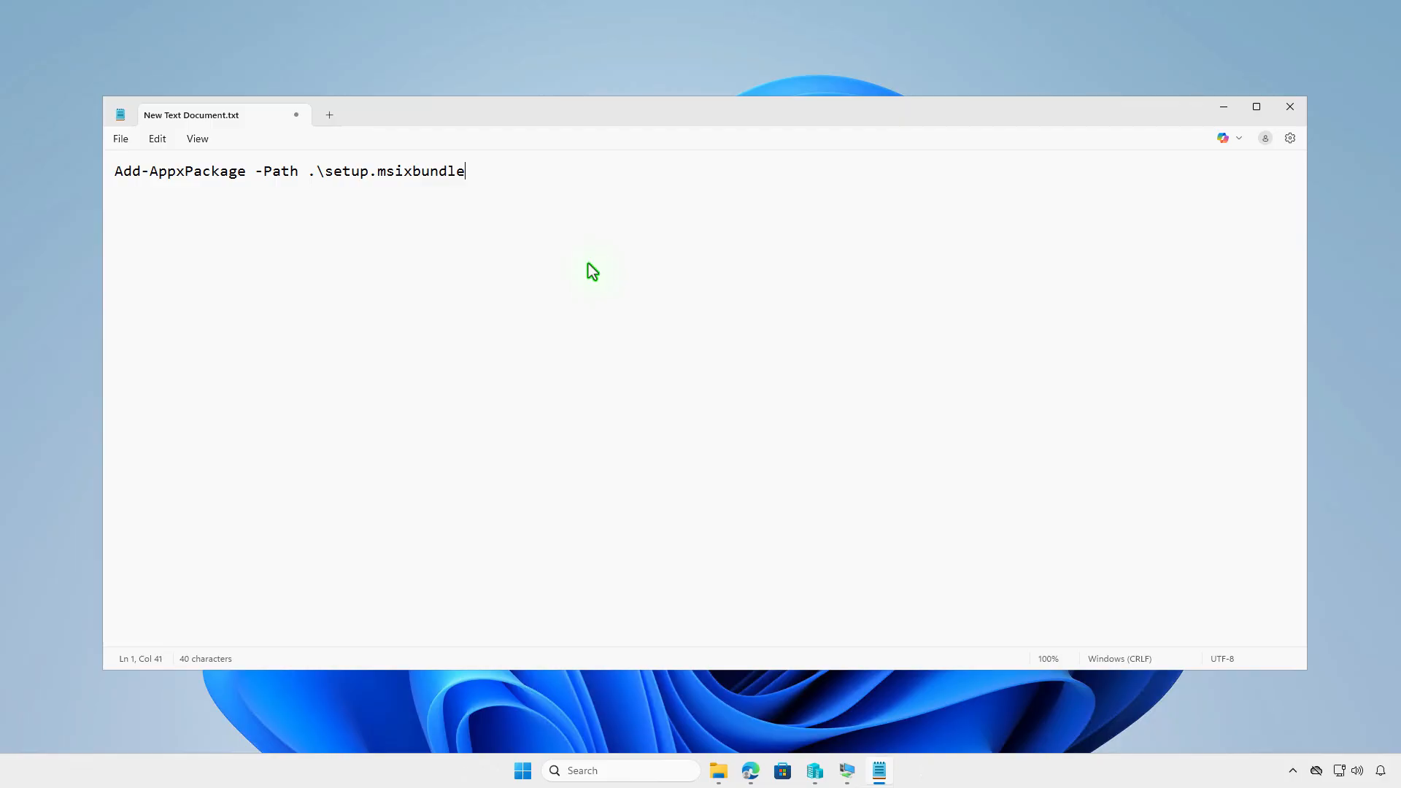
# Save the document as install.ps1 with the All files type
pyautogui.click(121, 139)
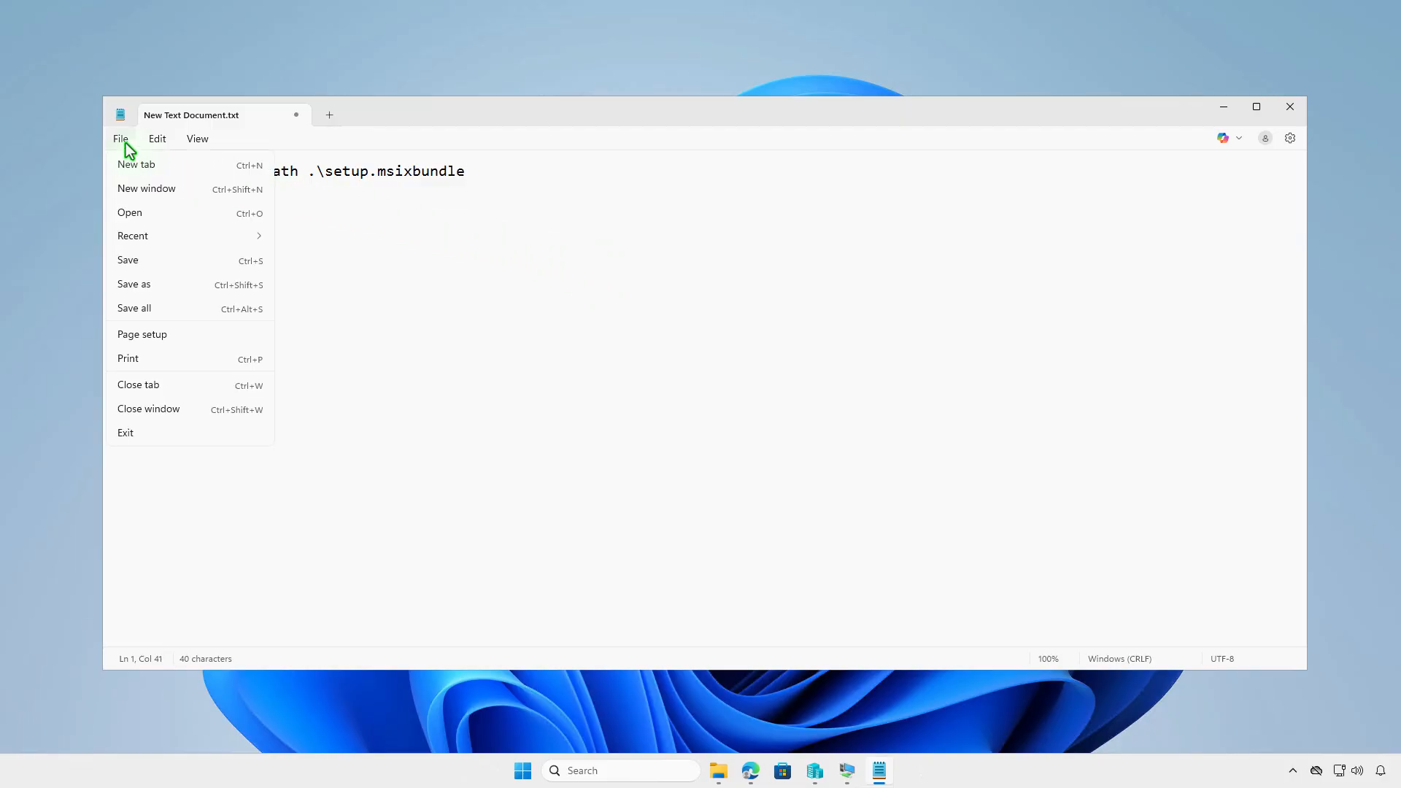
pyautogui.click(163, 284)
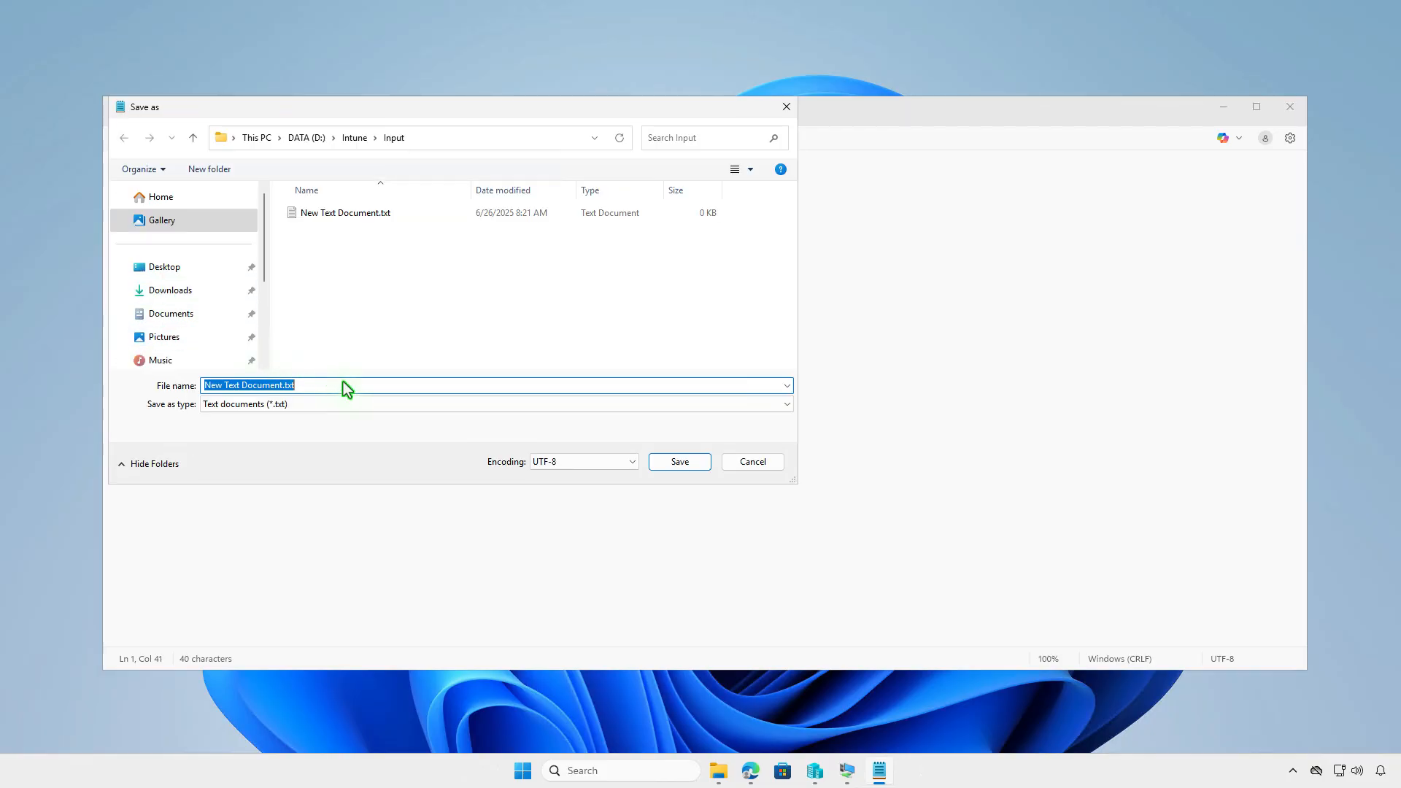
pyautogui.click(414, 405)
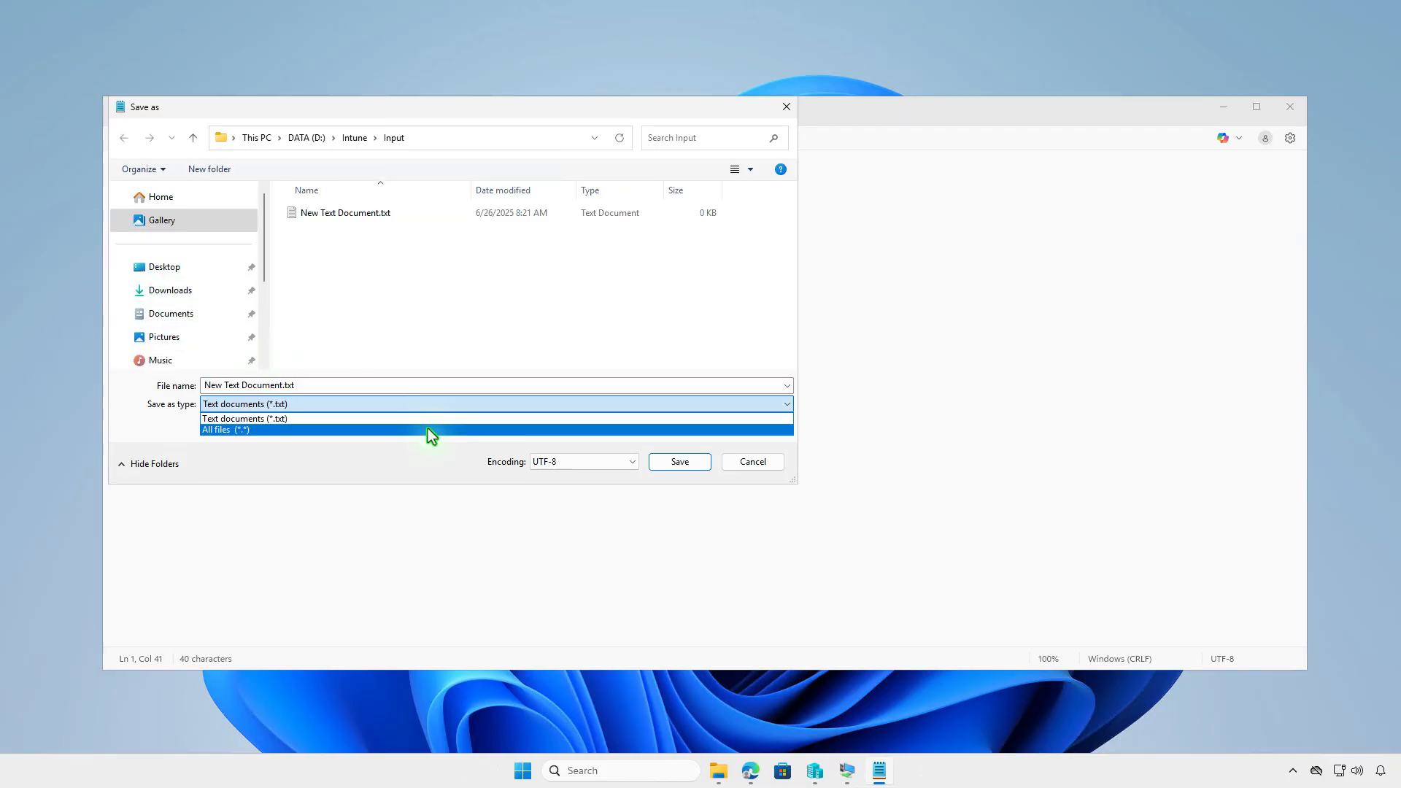
pyautogui.click(427, 429)
pyautogui.click(410, 388)
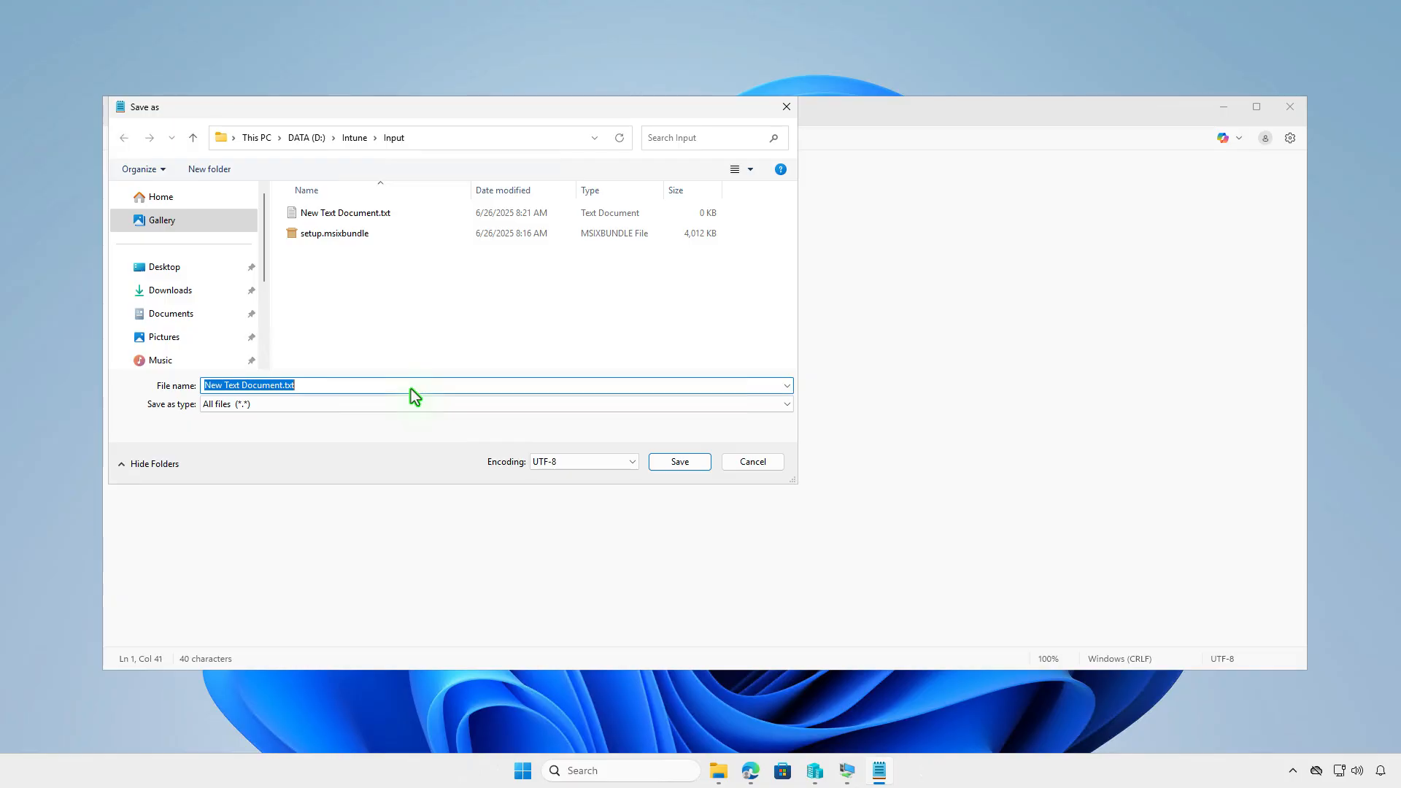
pyautogui.write('insta')
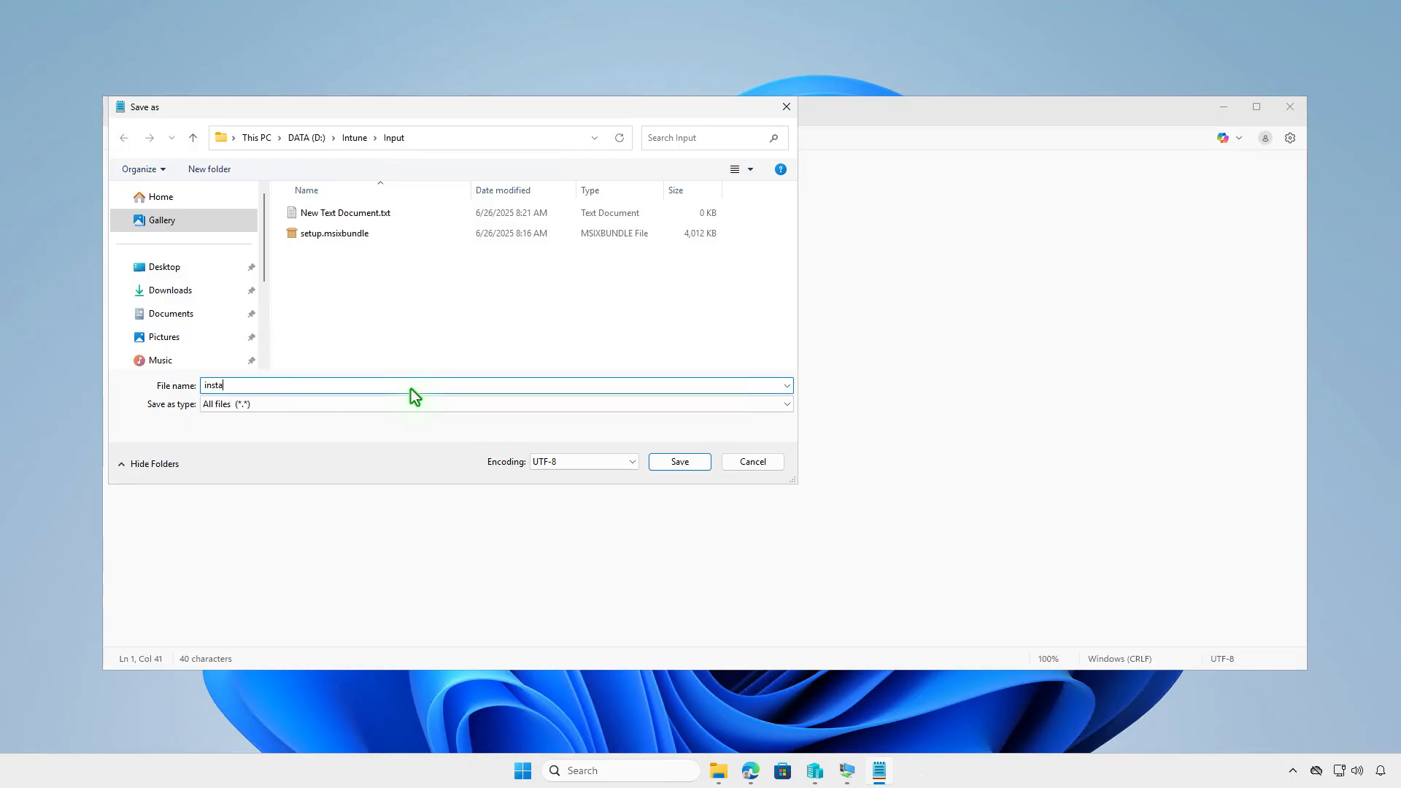
pyautogui.write('ll.ps1')
pyautogui.click(671, 465)
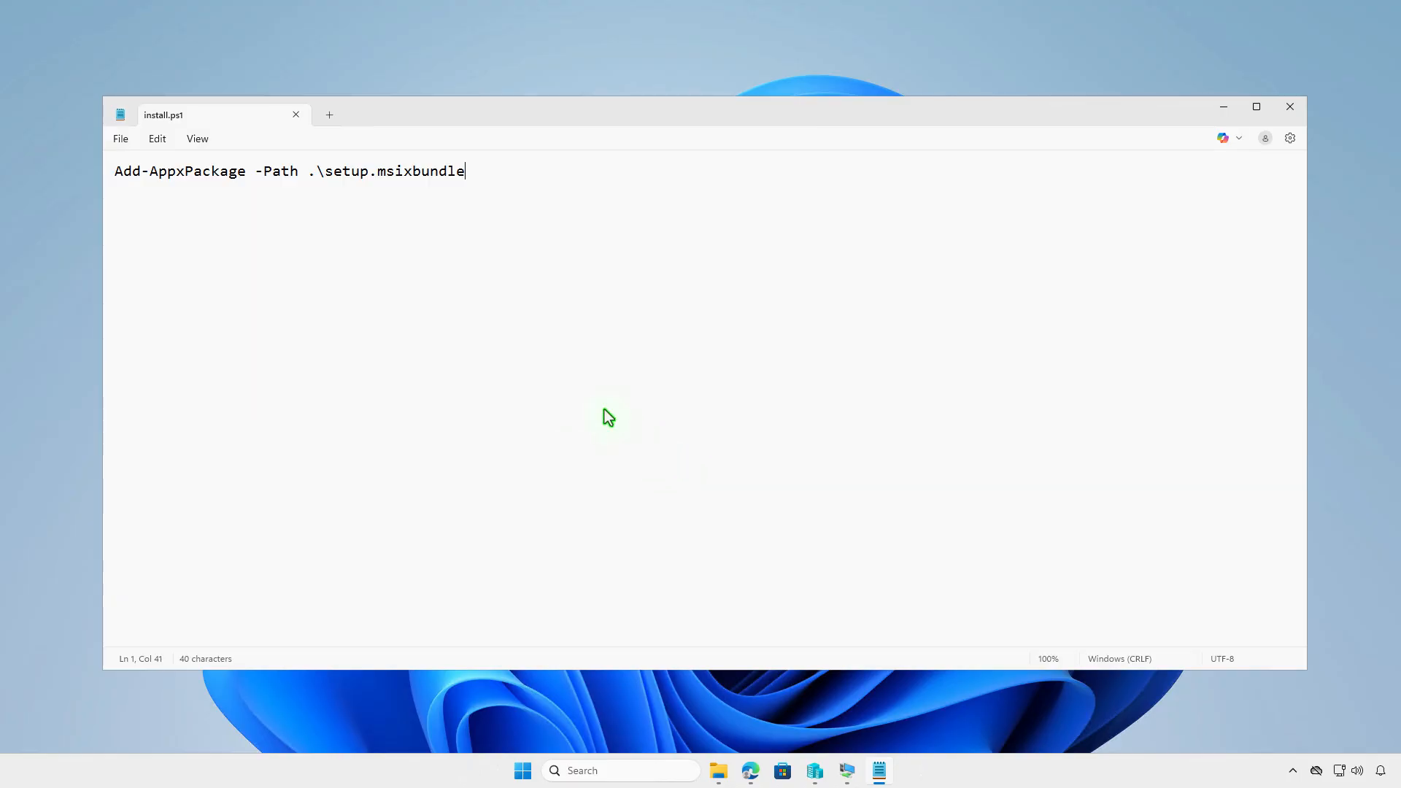
# Open New Text Document.txt and paste the Stop-Process, Start-Sleep -Seconds 10 and Remove-AppxPackage lines
pyautogui.click(295, 115)
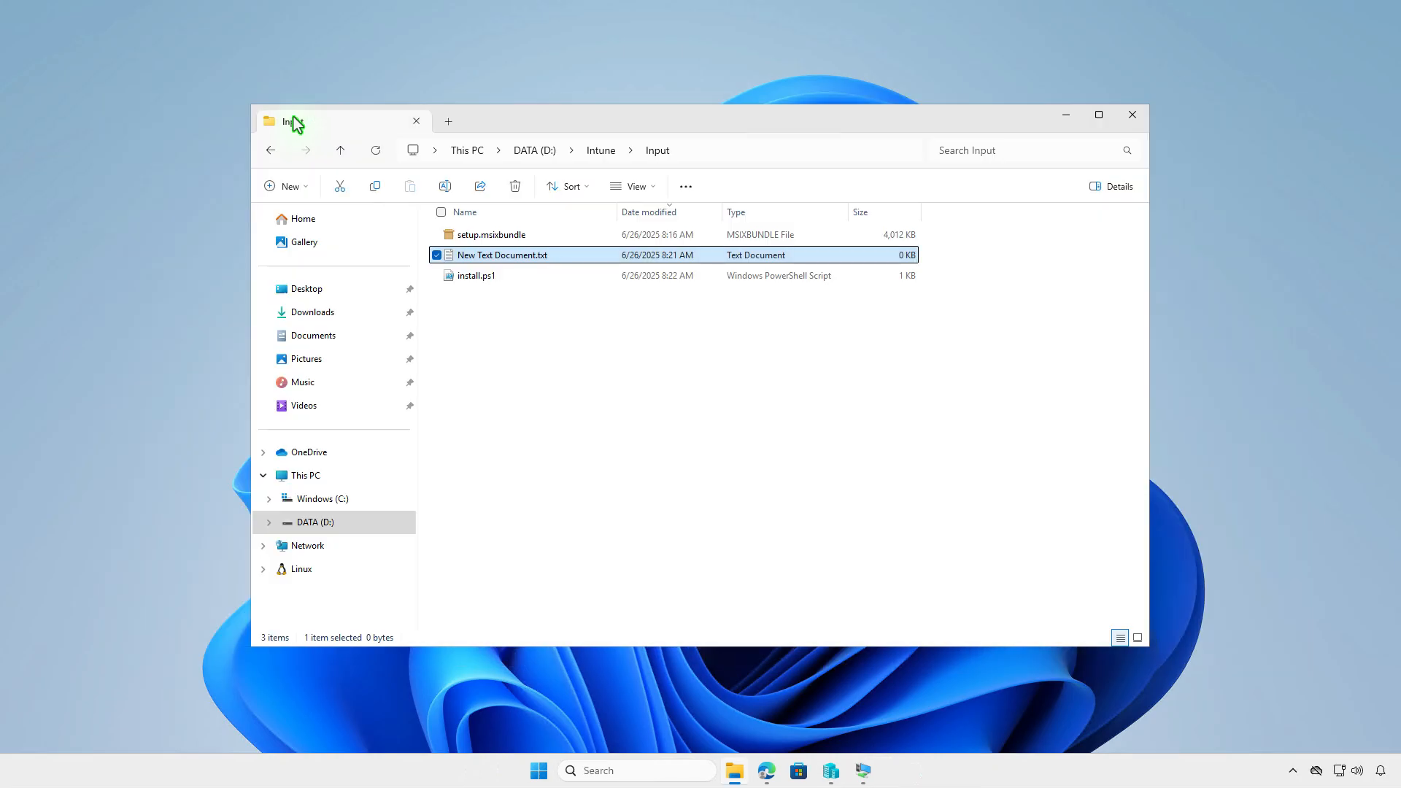
pyautogui.doubleClick(601, 256)
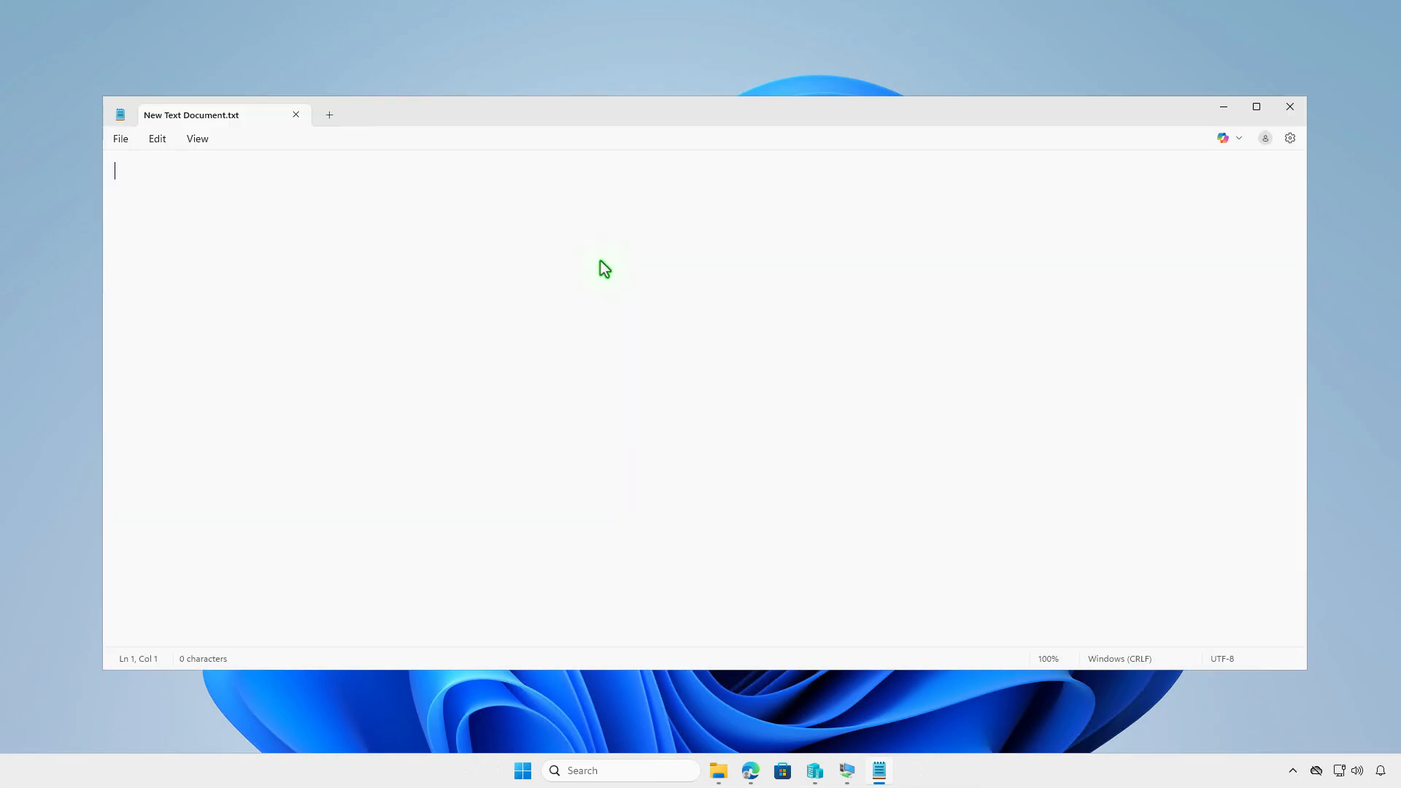
pyautogui.hotkey('ctrl', 'v')
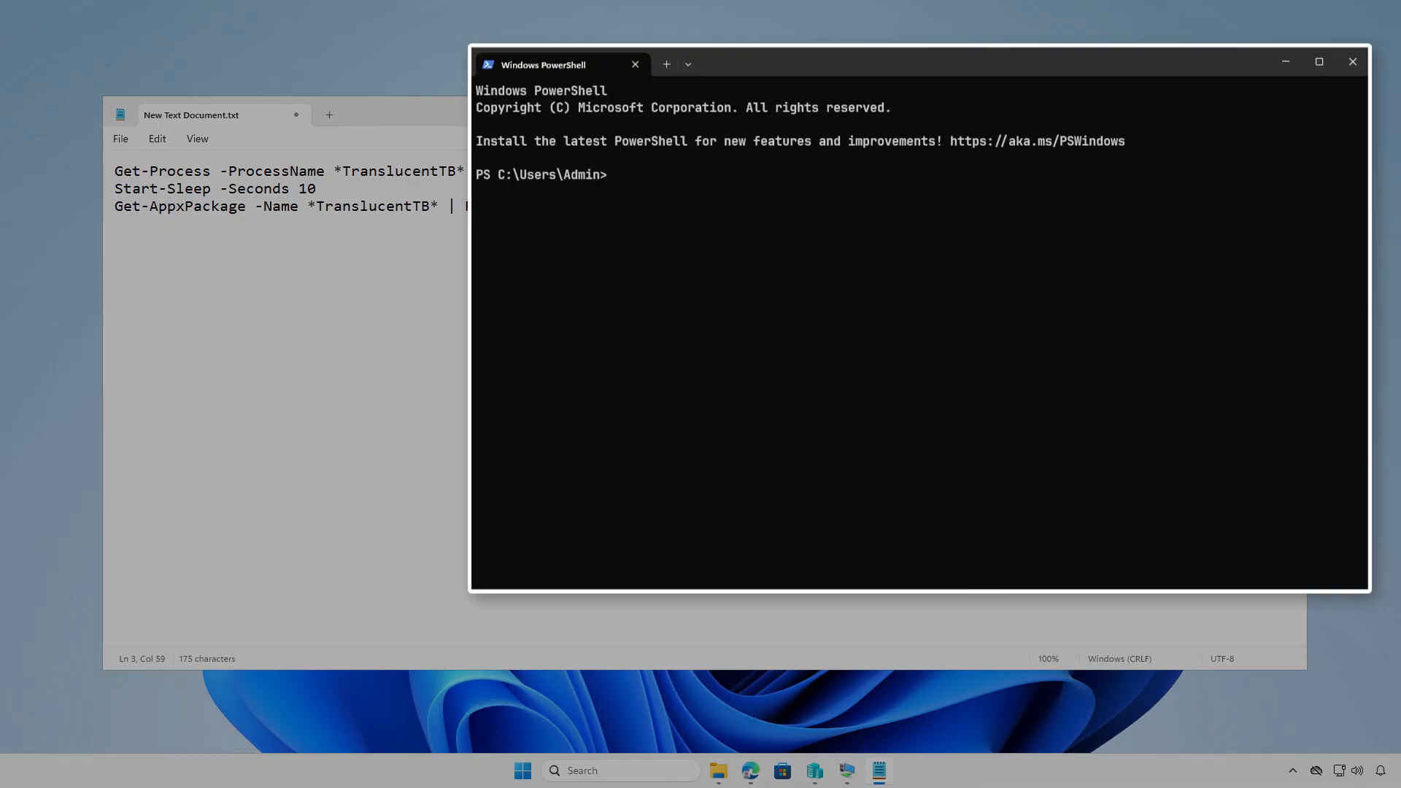
# Install setup.msixbundle from the Downloads directory with Add-AppxPackage
pyautogui.write('cd .\\Downloads\\')
pyautogui.press('Return')
pyautogui.press('Return')
pyautogui.write('add-app')
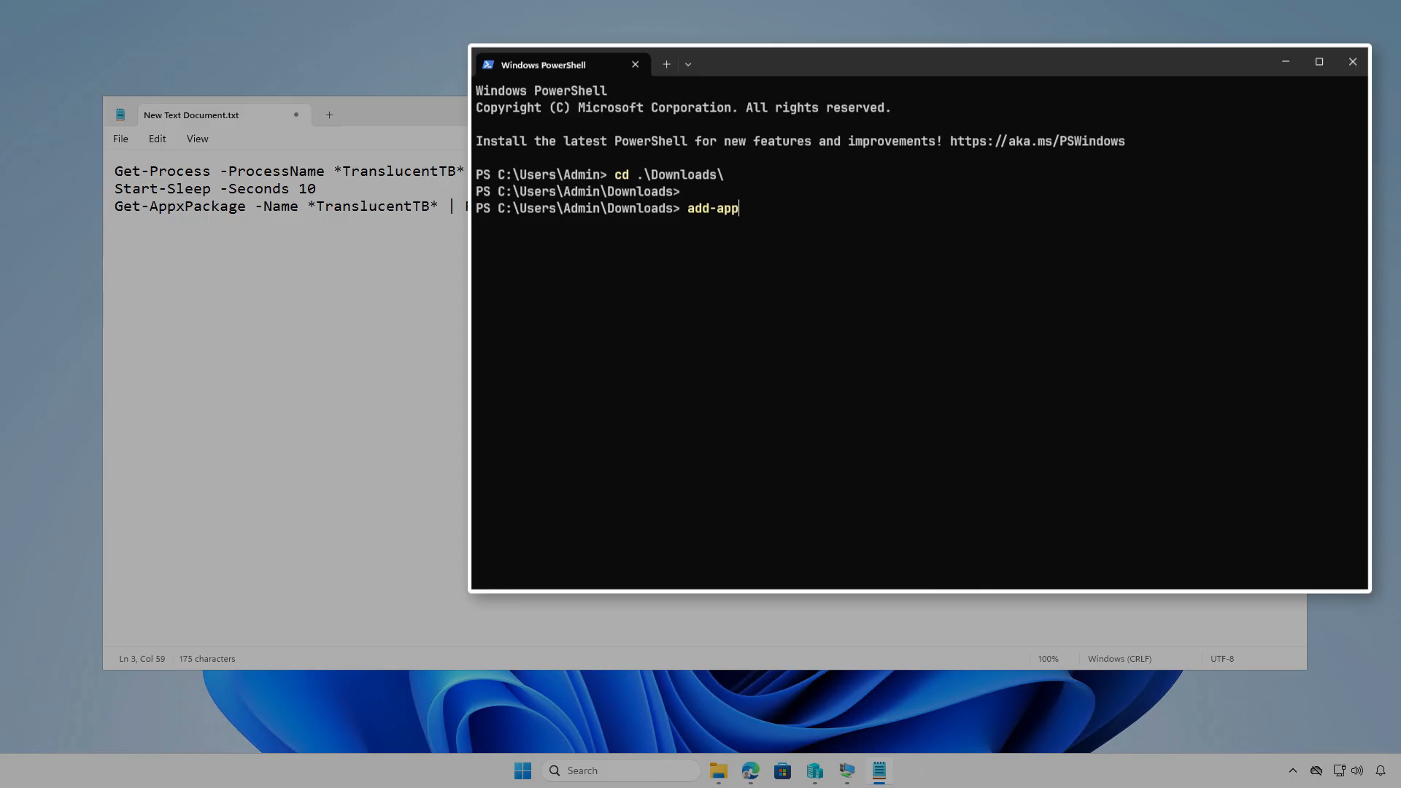
pyautogui.press('Tab')
pyautogui.write('-Path .\\s')
pyautogui.press('Tab')
pyautogui.press('Return')
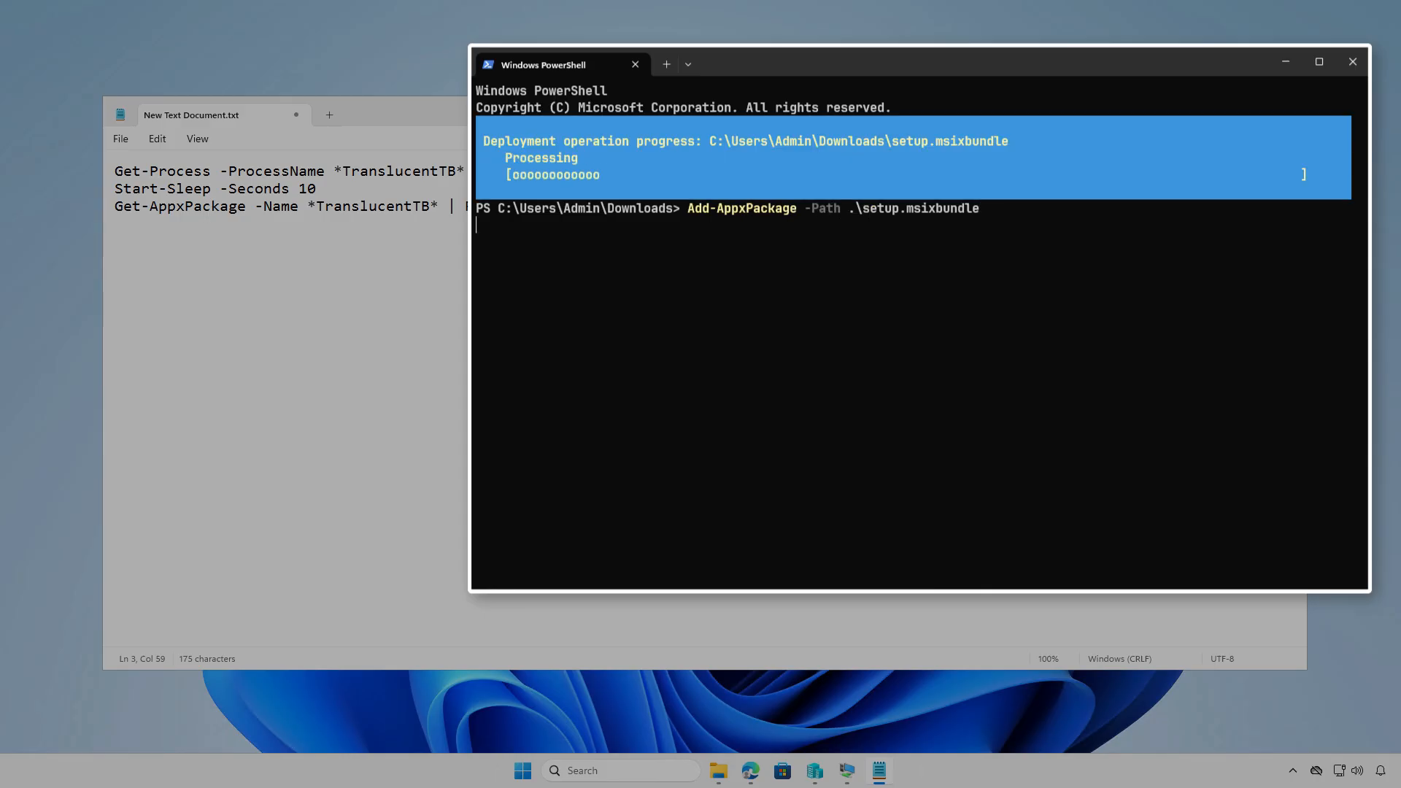
pyautogui.press('Return')
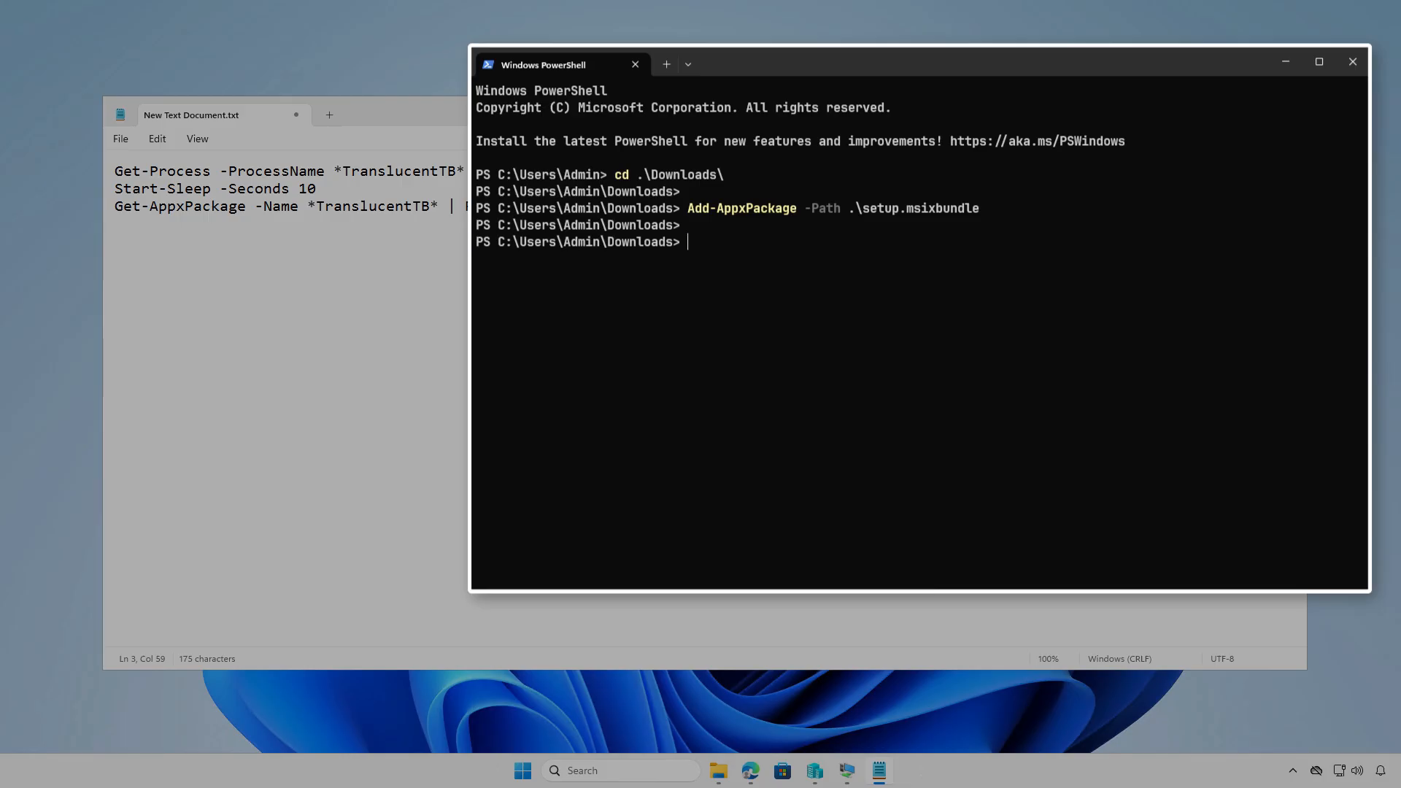
# List packages with Get-AppxPackage | Format-Table, then query the TranslucentTB package details
pyautogui.write('get-a')
pyautogui.write('xp')
pyautogui.press('Tab')
pyautogui.write('| format-t')
pyautogui.press('Tab')
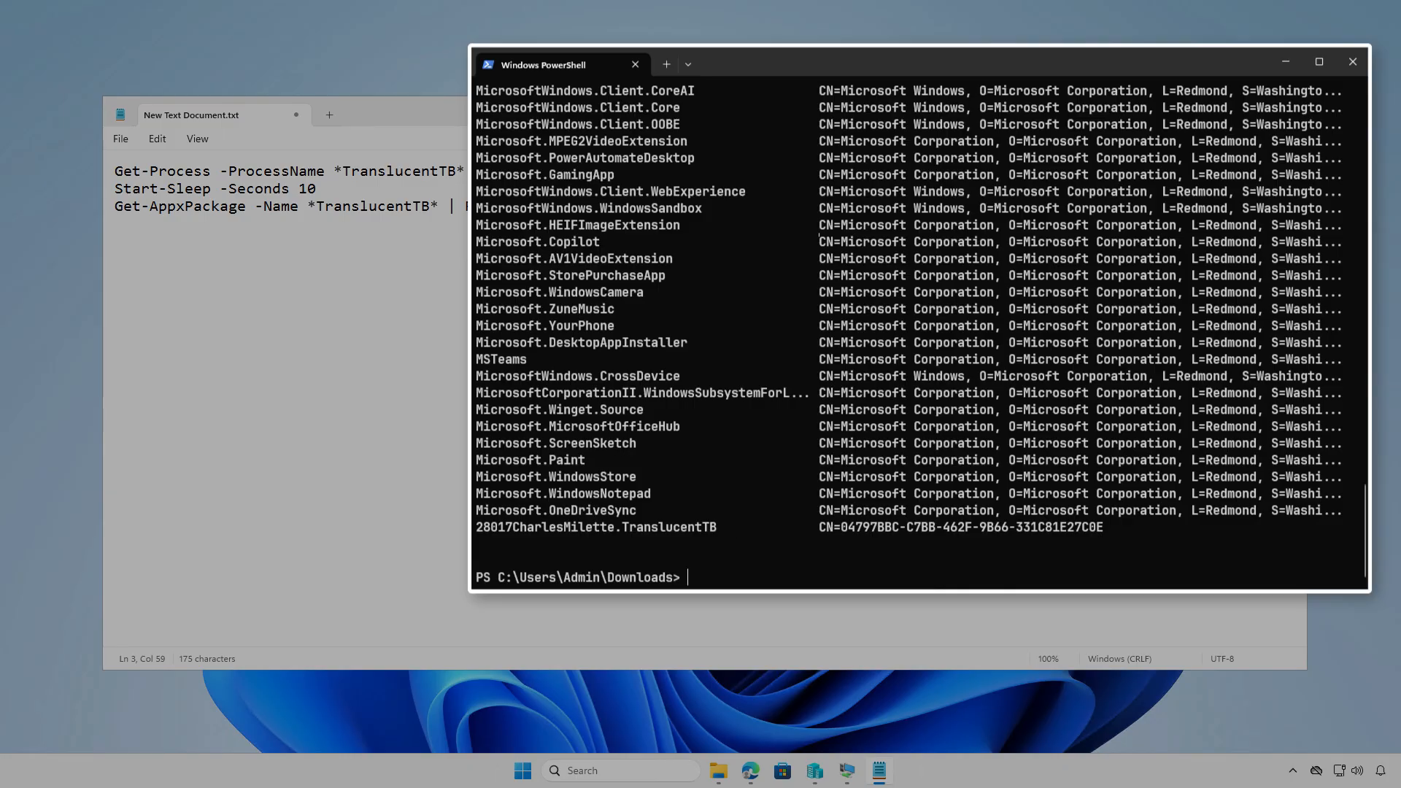
pyautogui.moveTo(476, 527); pyautogui.dragTo(716, 527)
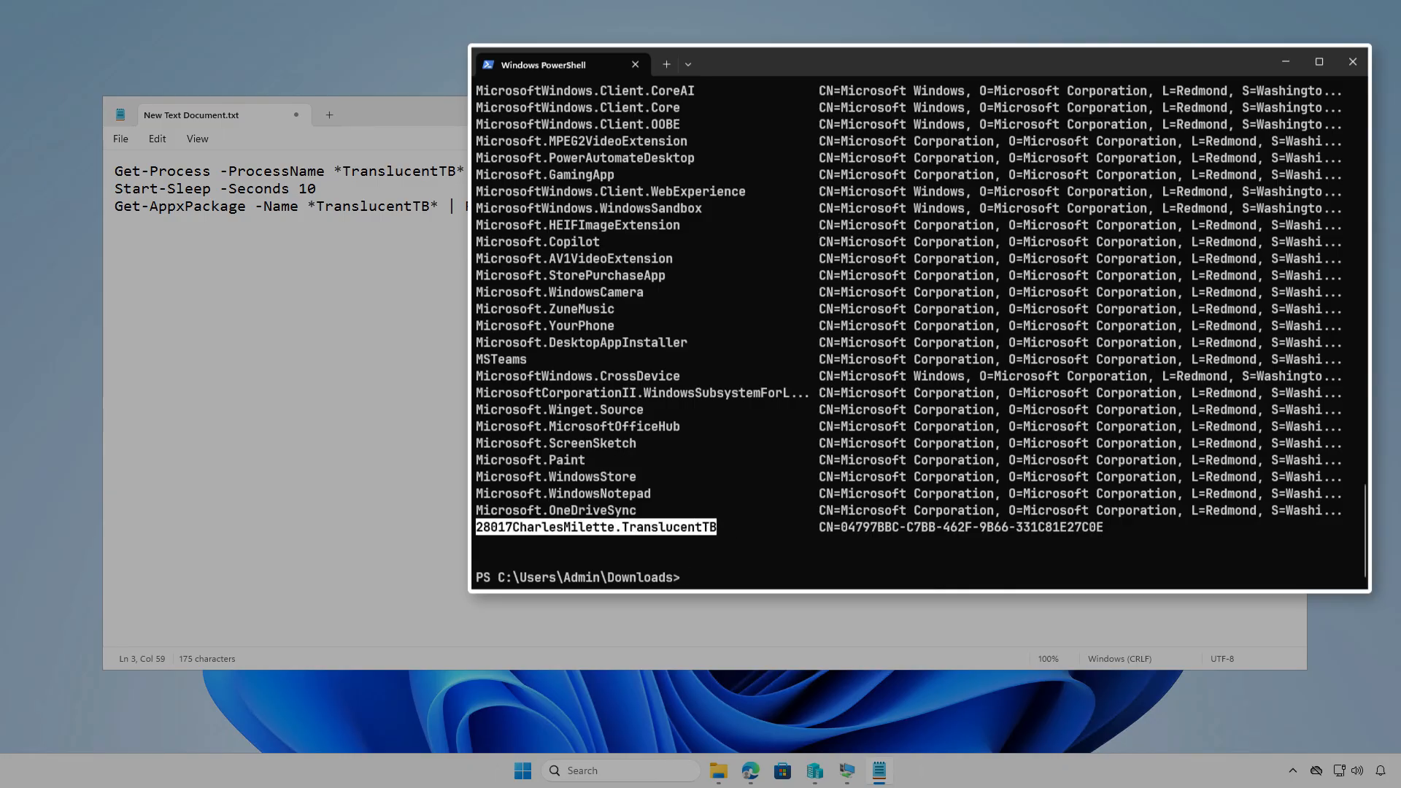
pyautogui.hotkey('ctrl', 'c')
pyautogui.write('get-appx')
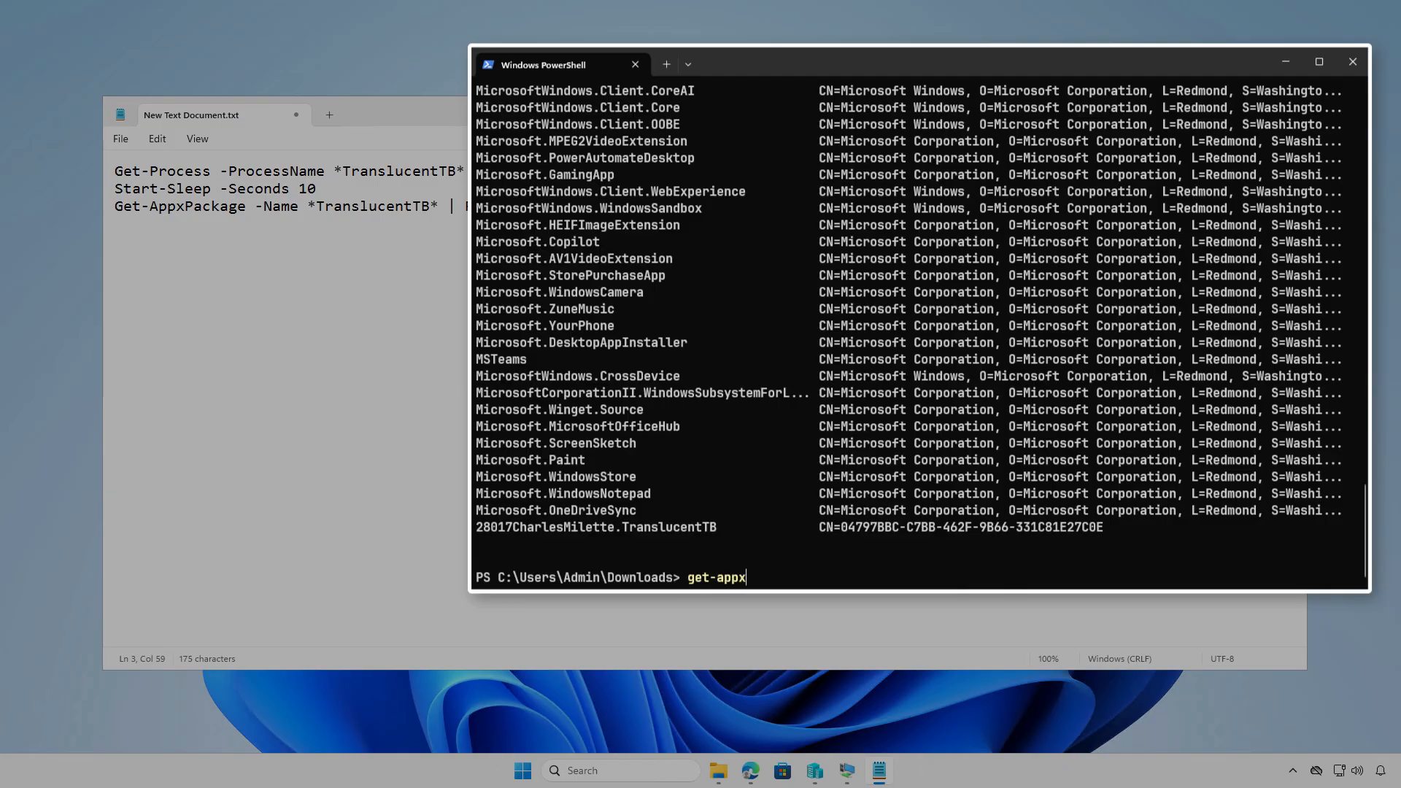
pyautogui.press('Tab')
pyautogui.hotkey('ctrl', 'v')
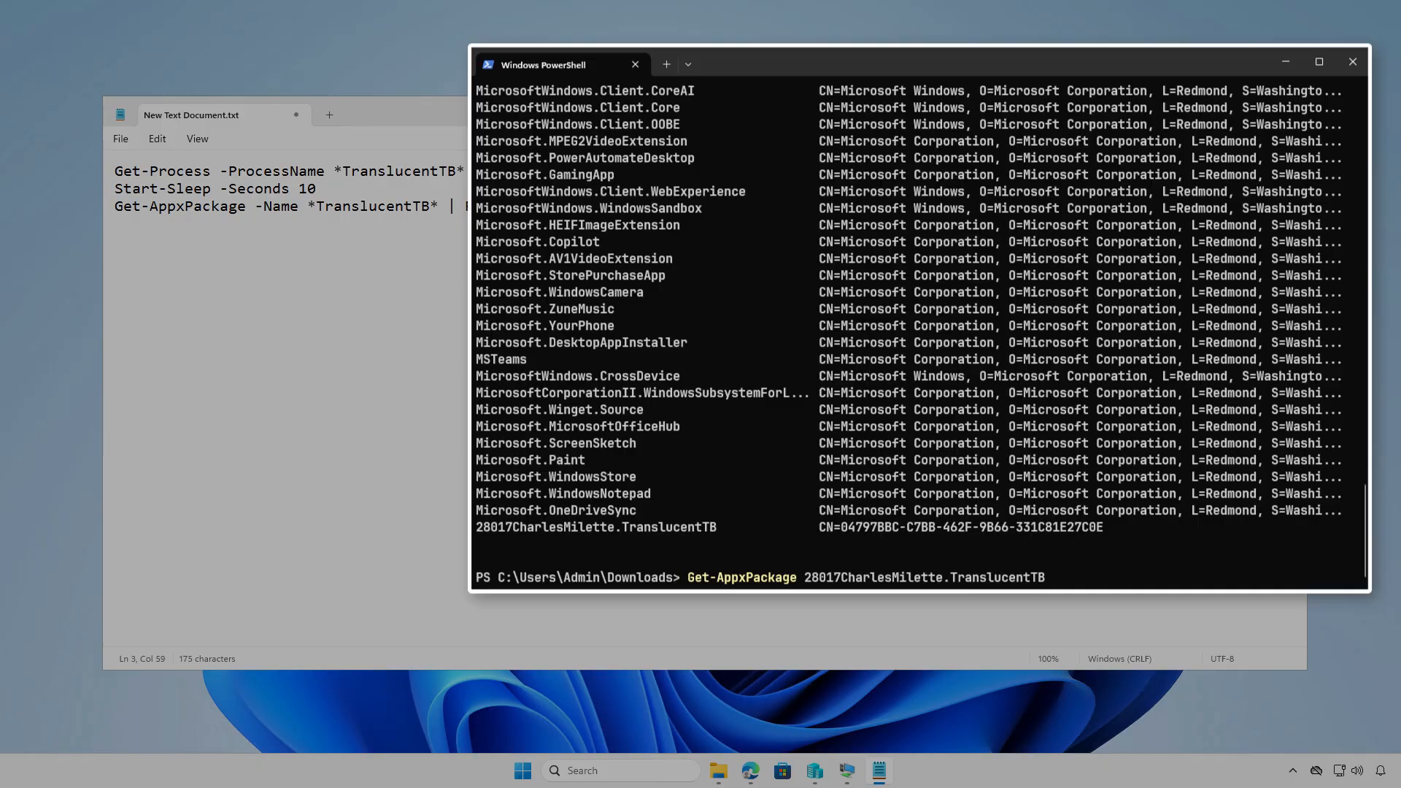
pyautogui.press('Return')
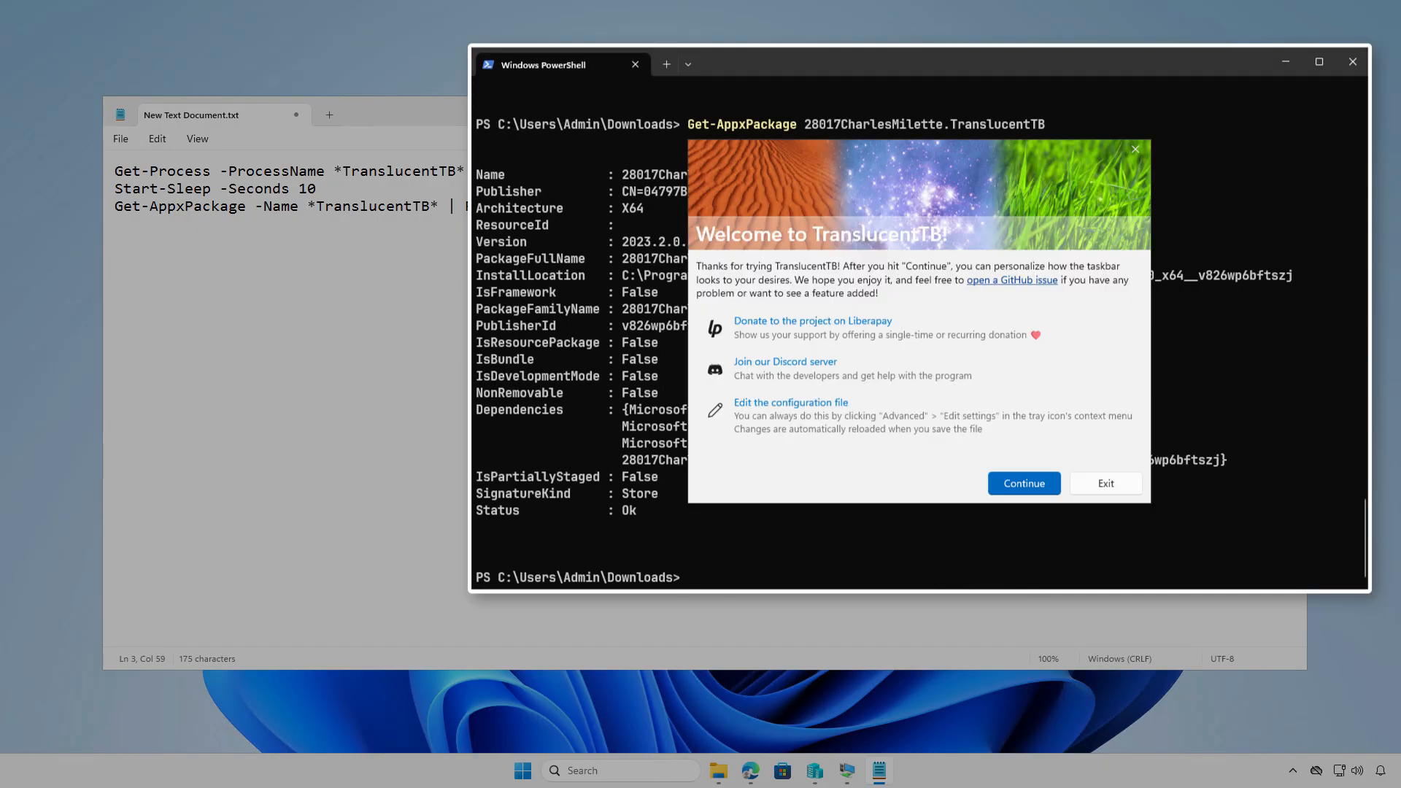
pyautogui.press('Return')
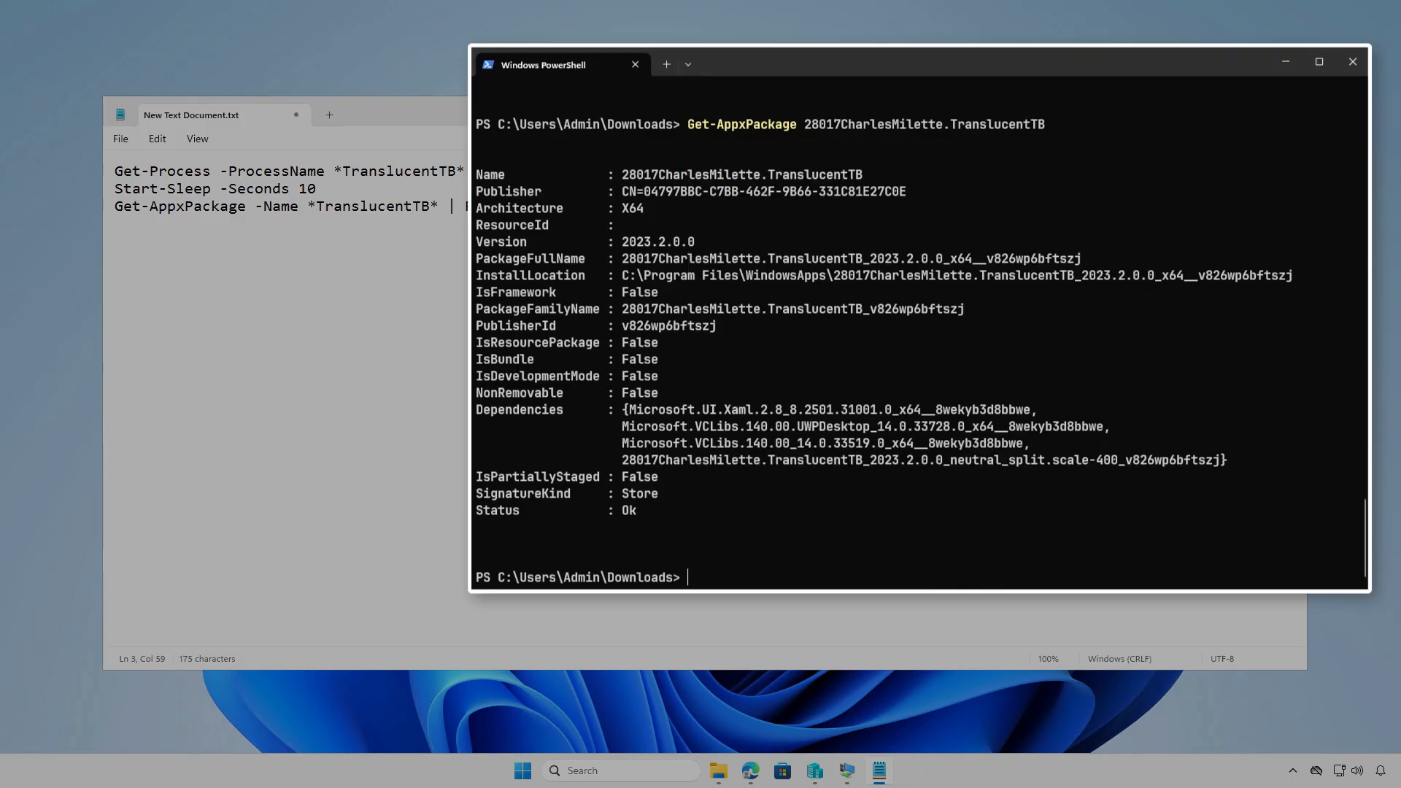
# Clear the screen and run Get-Process to confirm TranslucentTB is running
pyautogui.write('cls')
pyautogui.press('Return')
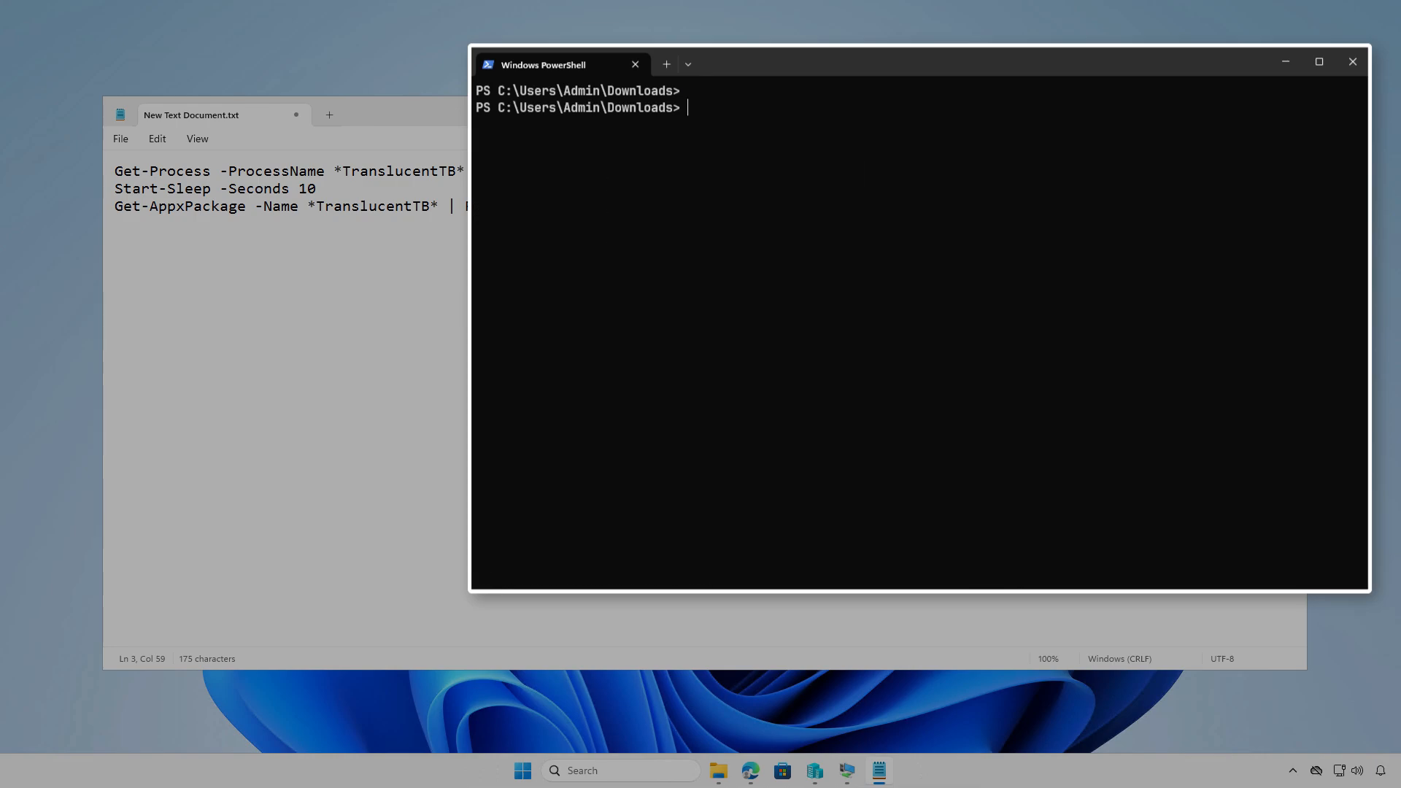
pyautogui.write('get-pro')
pyautogui.press('Tab')
pyautogui.press('Return')
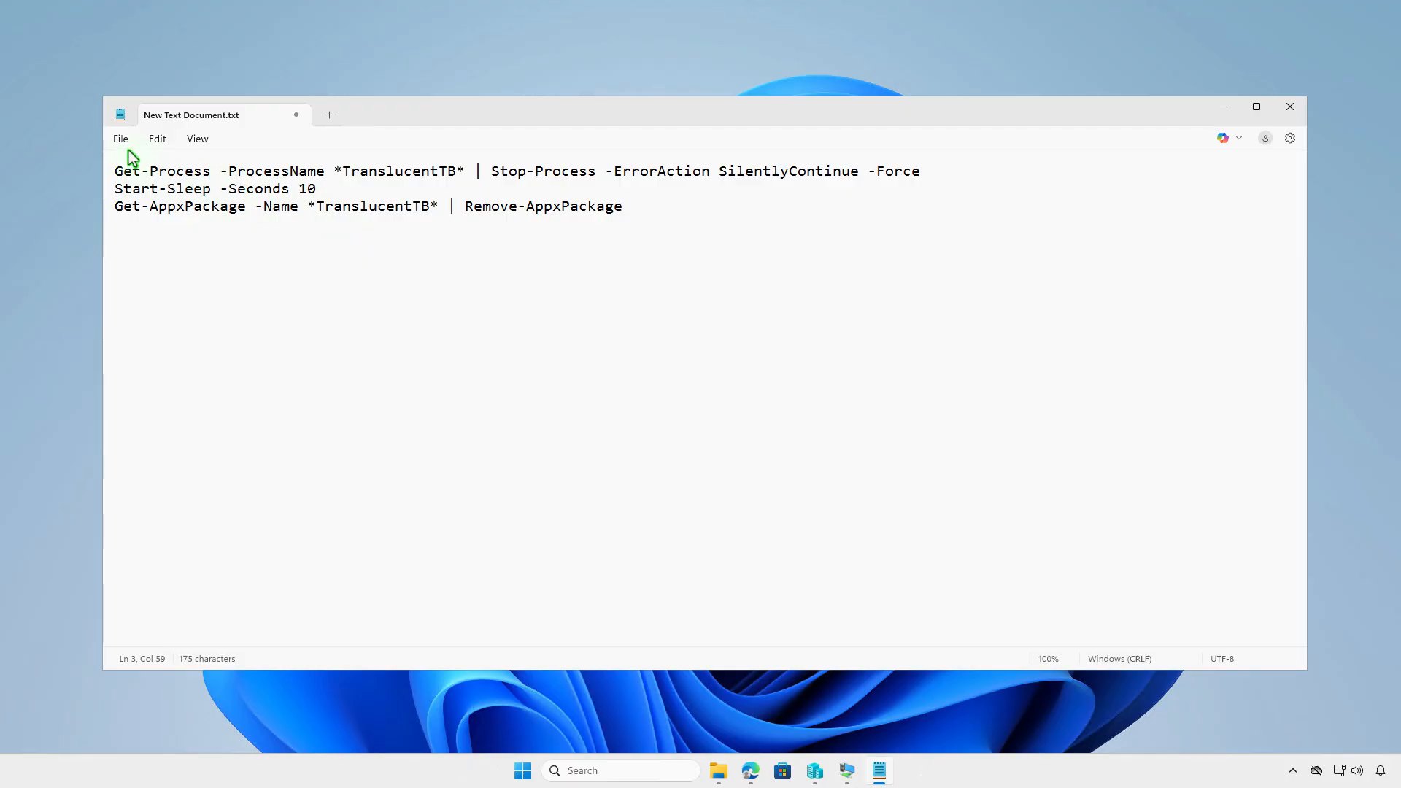
# Save the removal script as uninstall.ps1 with the All files (*.*) type, then close it
pyautogui.click(120, 140)
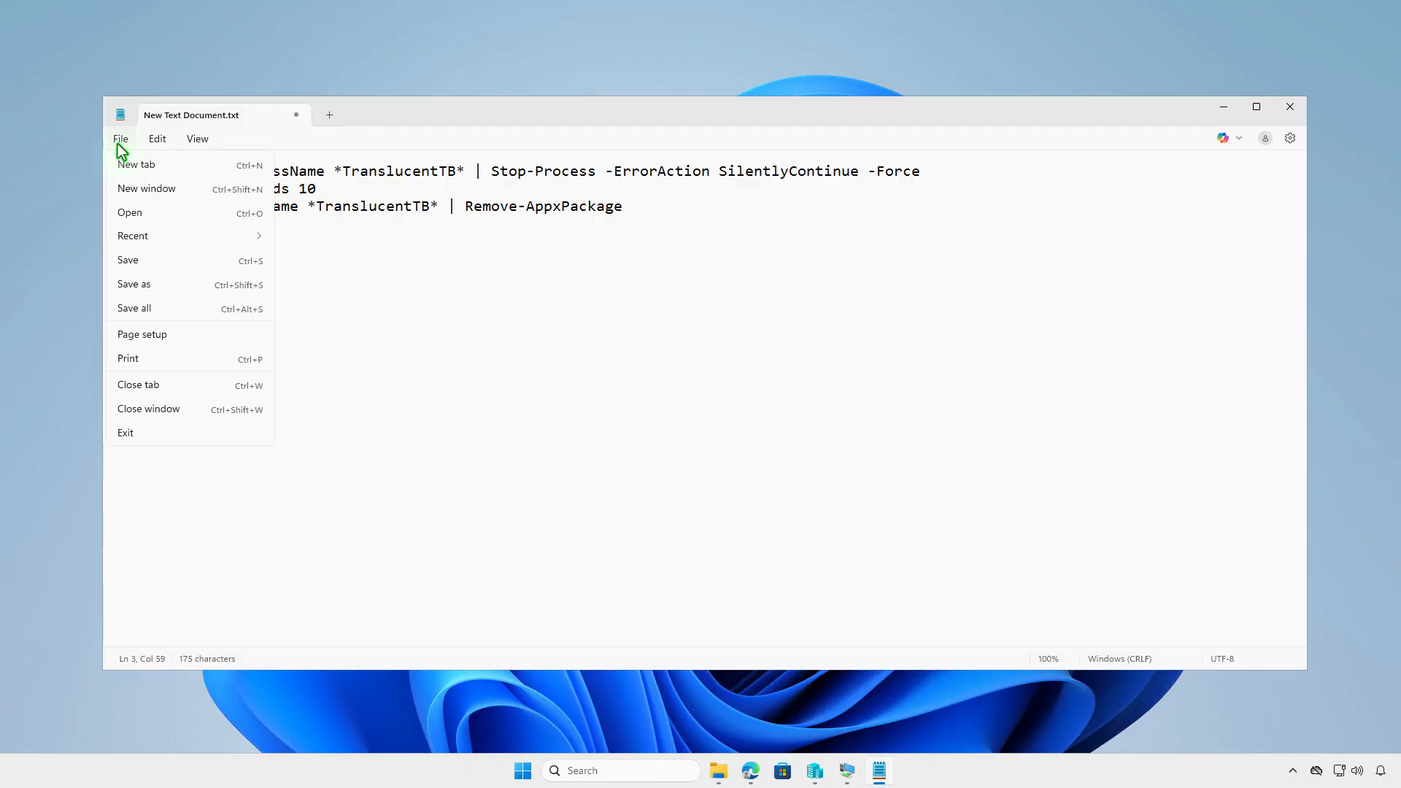
pyautogui.click(173, 283)
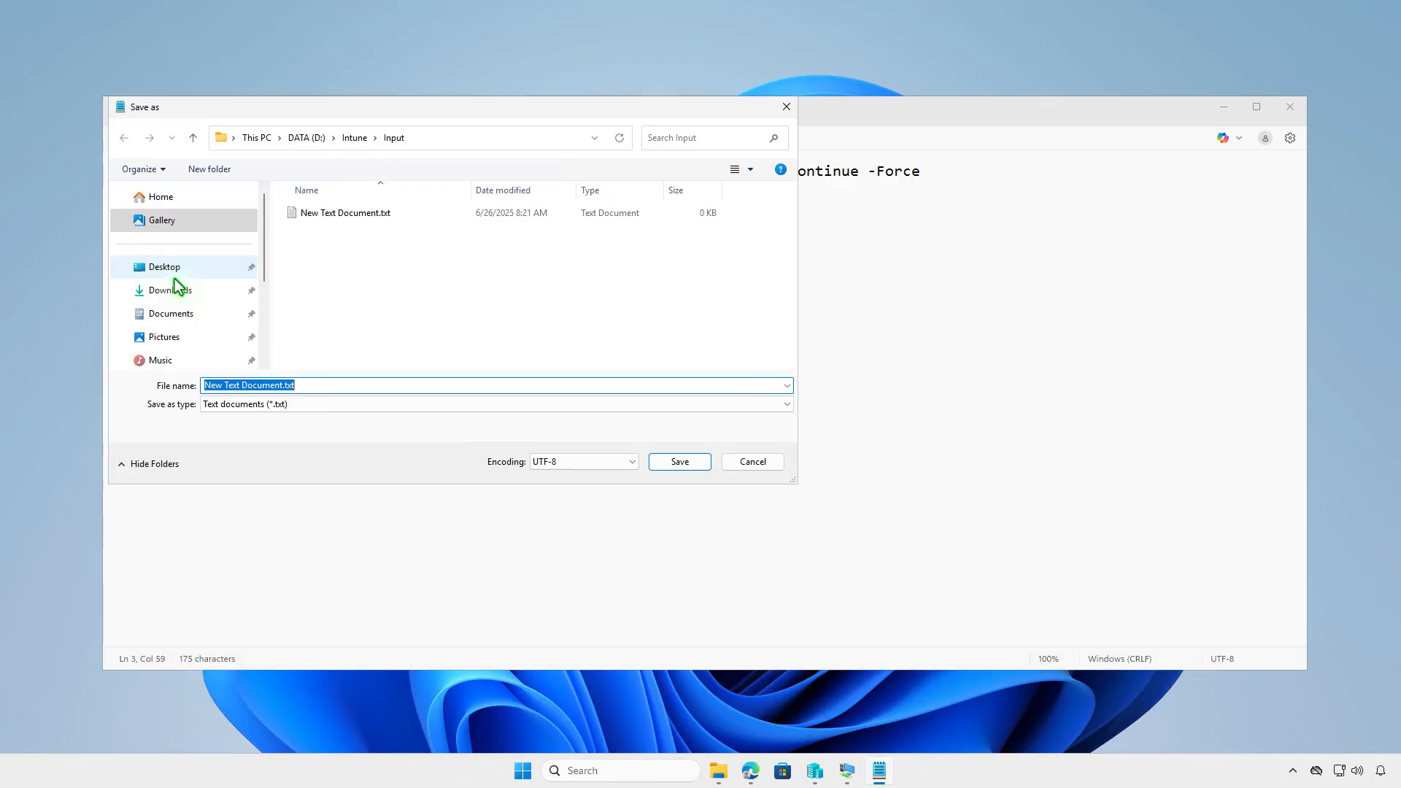
pyautogui.click(511, 404)
pyautogui.click(523, 429)
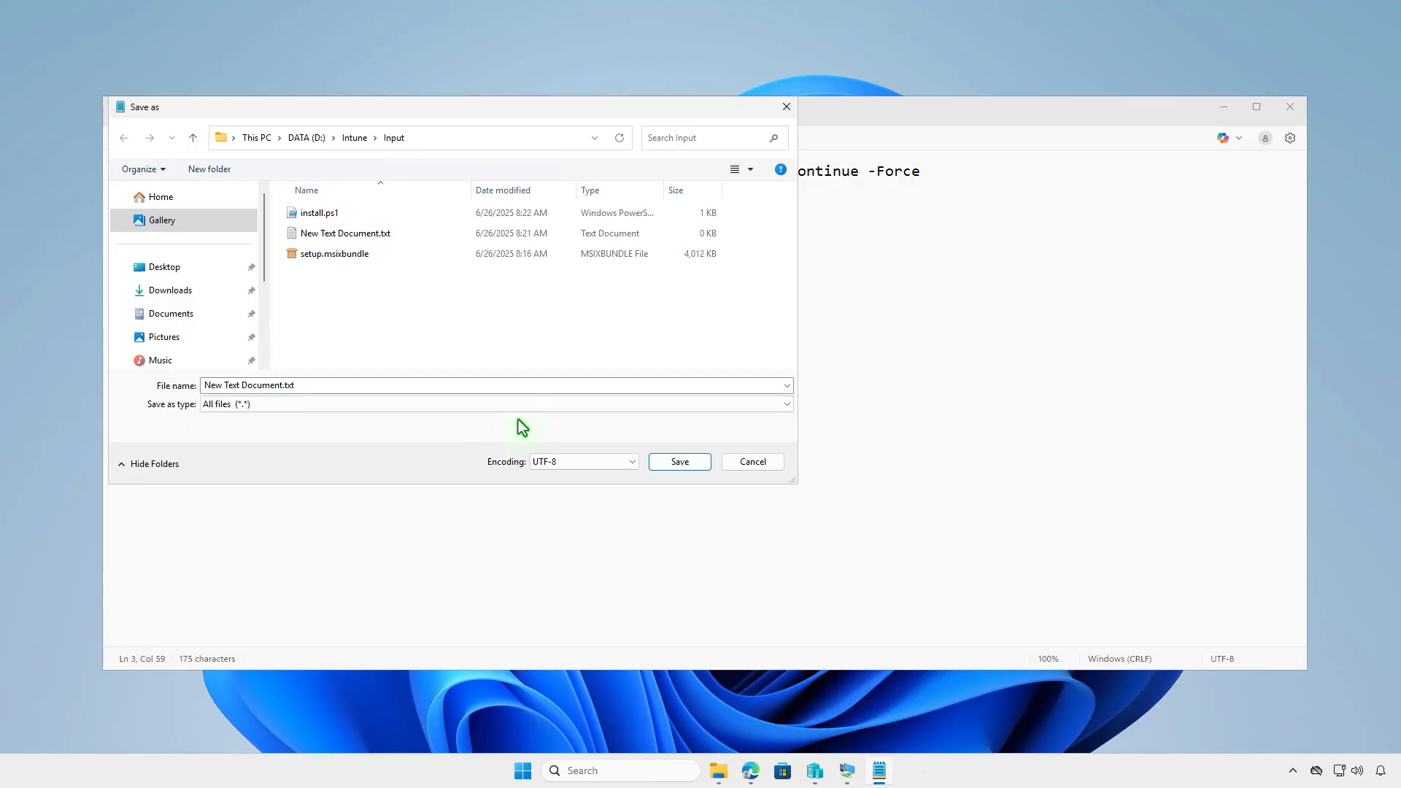
pyautogui.click(498, 388)
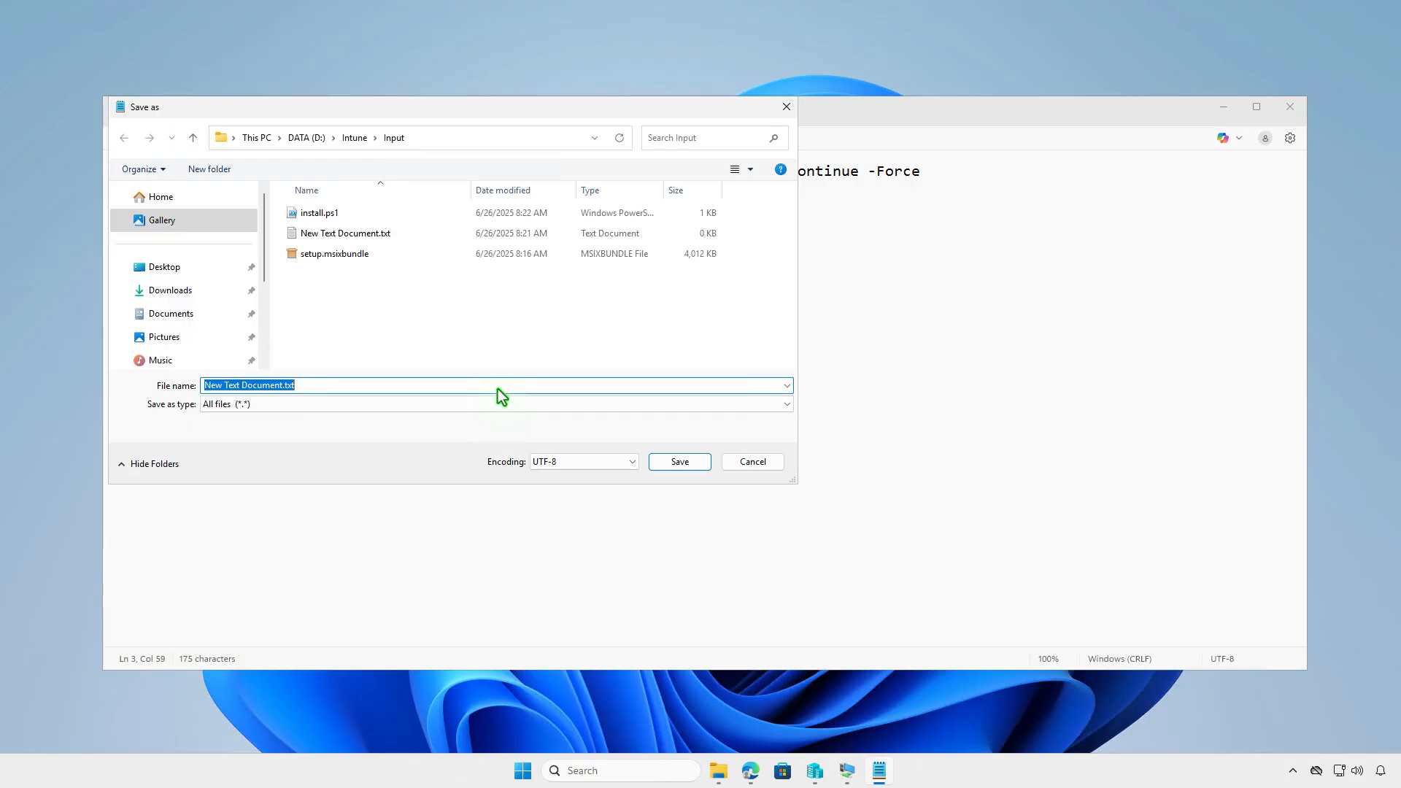
pyautogui.write('uninsta')
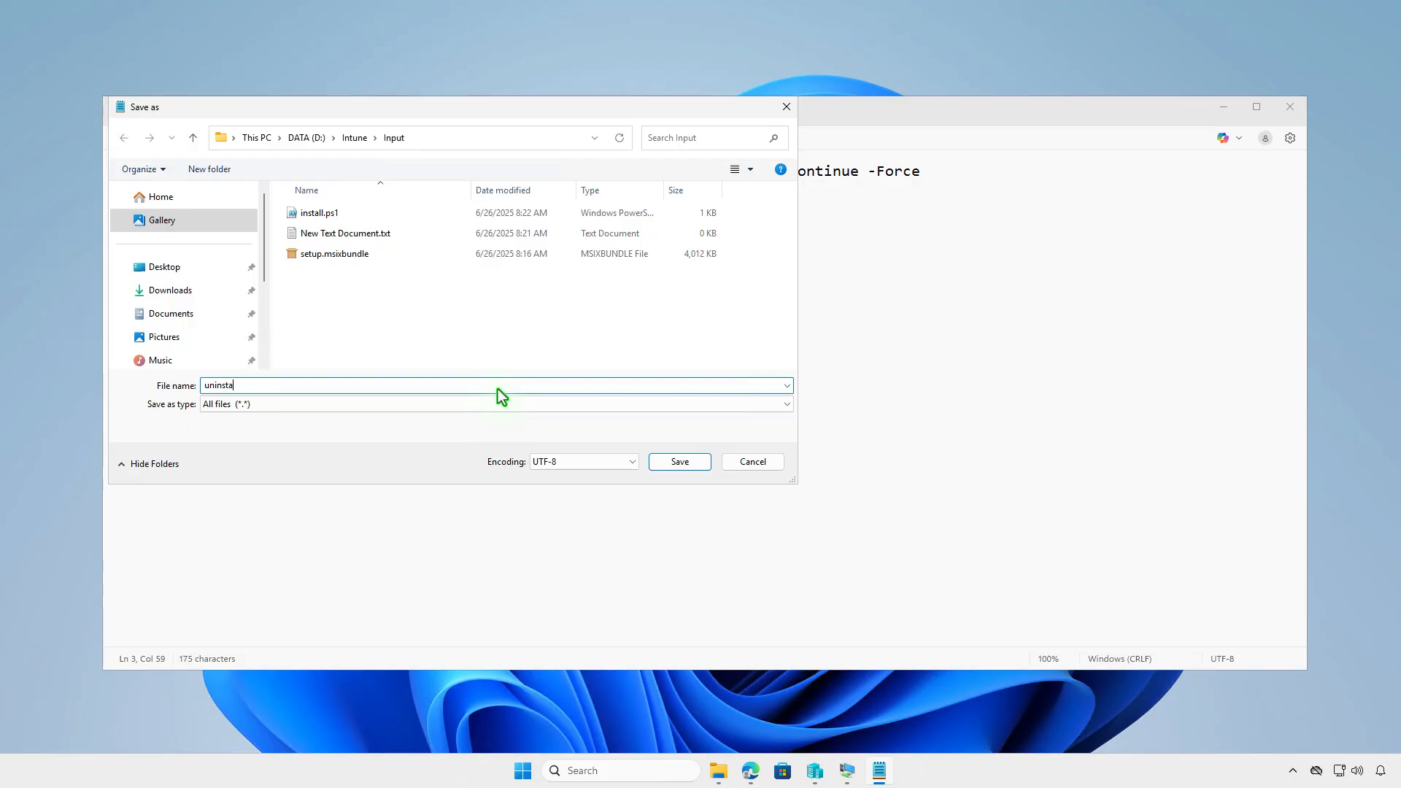
pyautogui.write('ll.ps1')
pyautogui.click(695, 462)
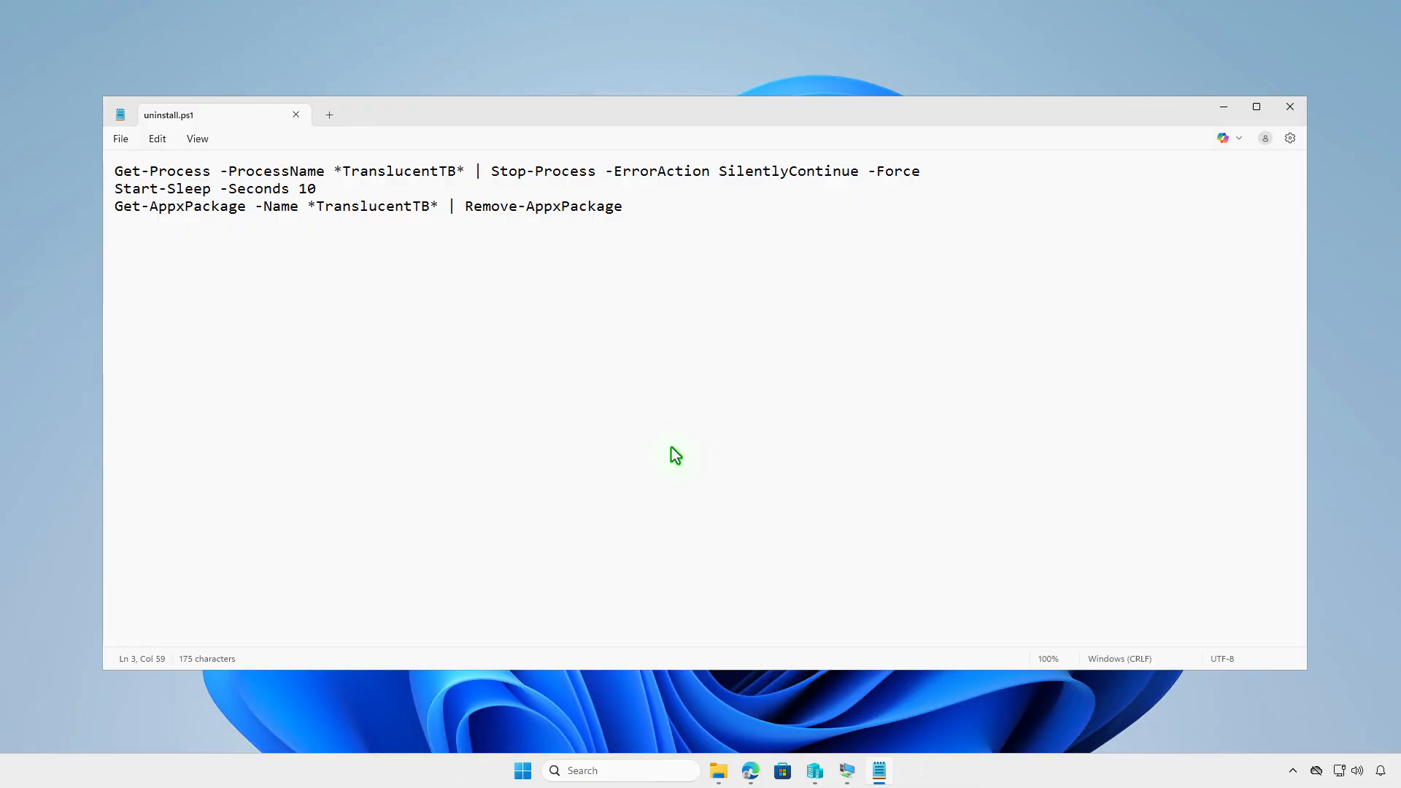
pyautogui.click(295, 116)
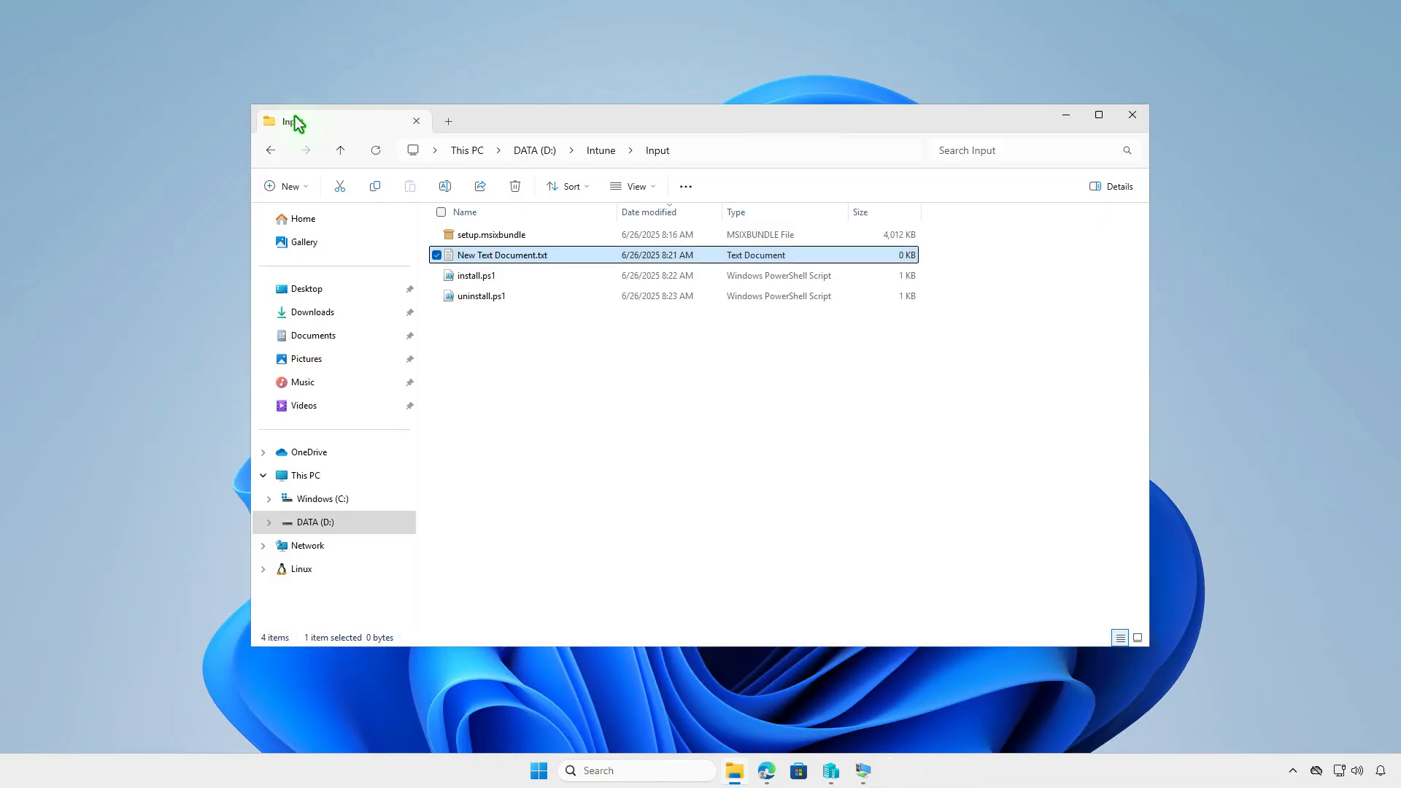
# Paste the TranslucentTB detection script into New Text Document.txt, save it as detection.ps1 (All files), and close Notepad
pyautogui.doubleClick(585, 255)
pyautogui.hotkey('ctrl', 'v')
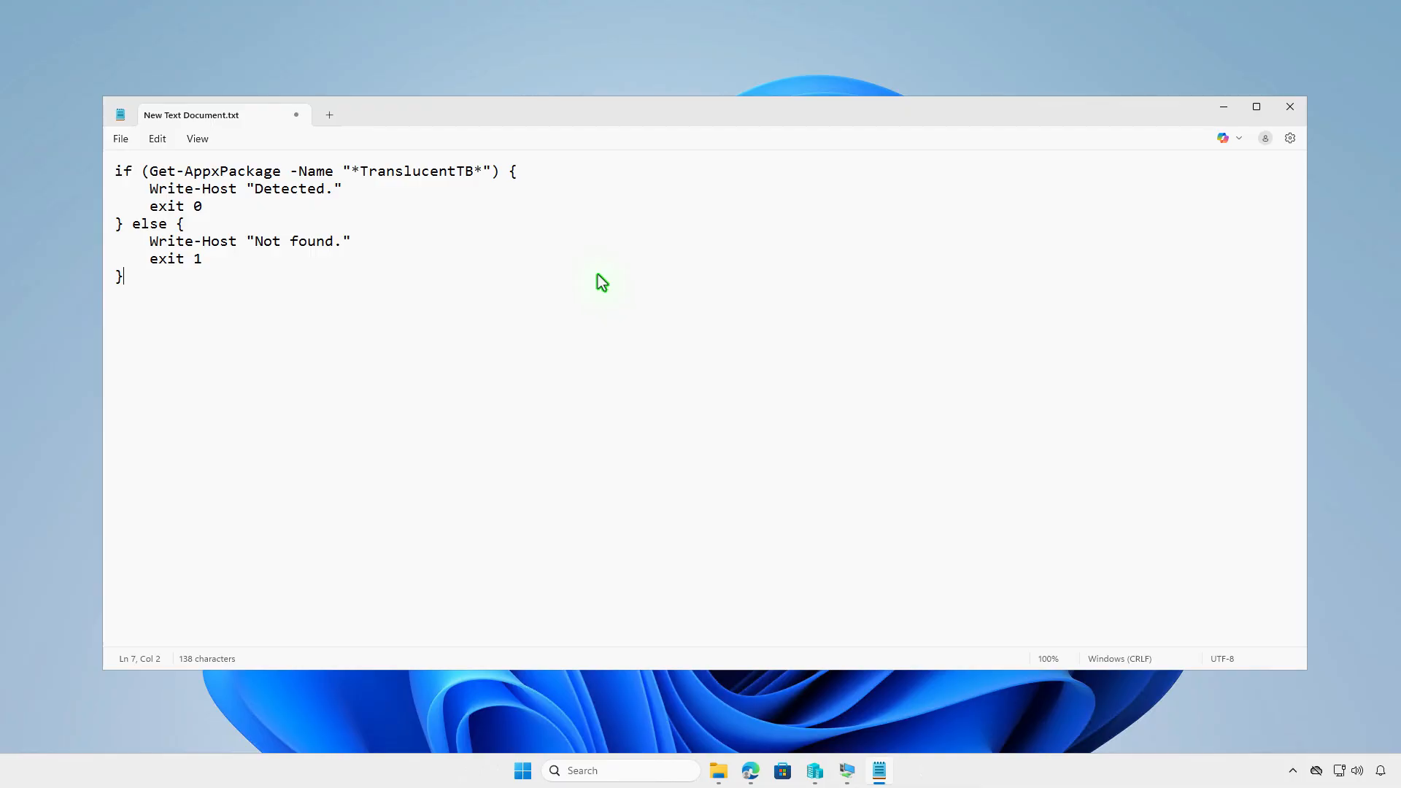
pyautogui.click(121, 138)
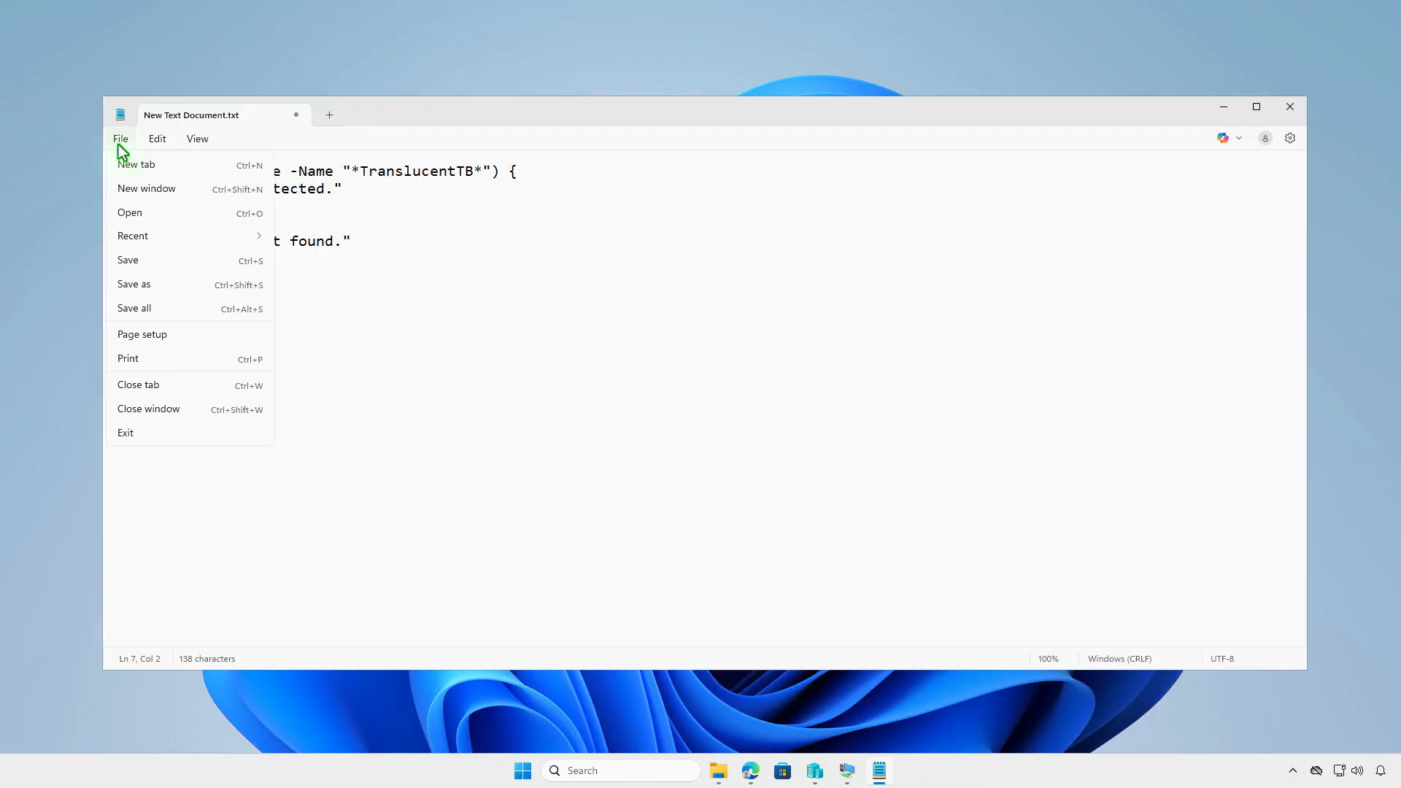
pyautogui.click(165, 288)
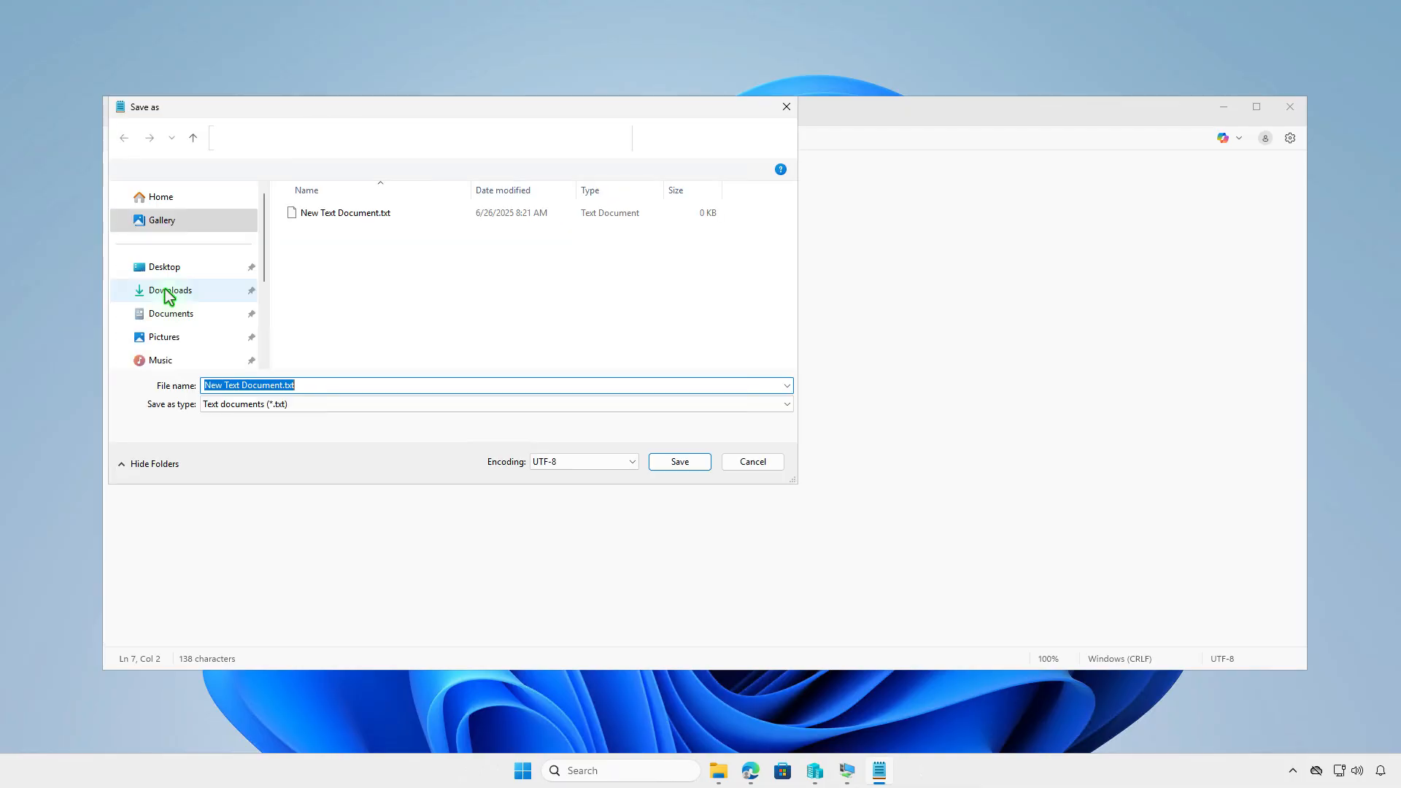
pyautogui.click(485, 404)
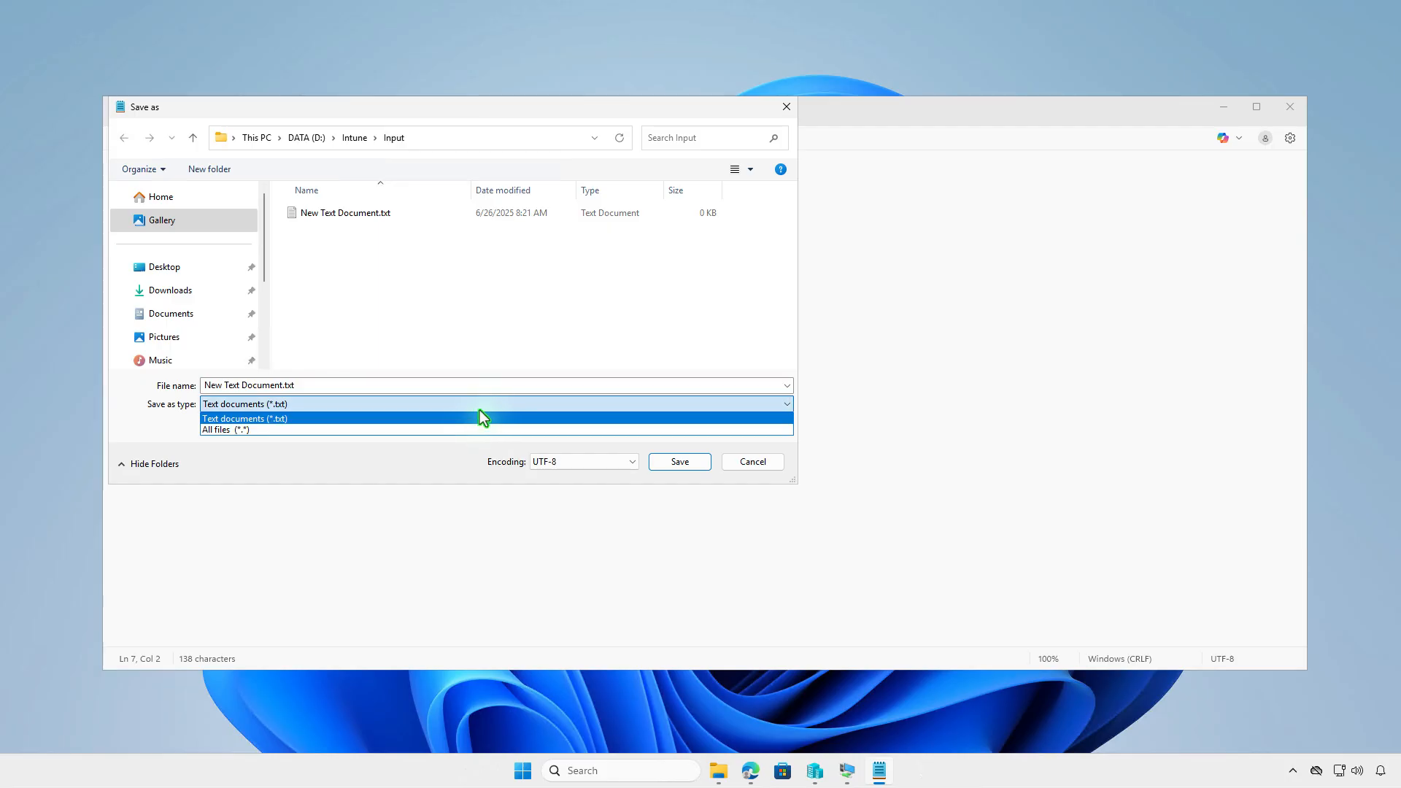
pyautogui.click(420, 431)
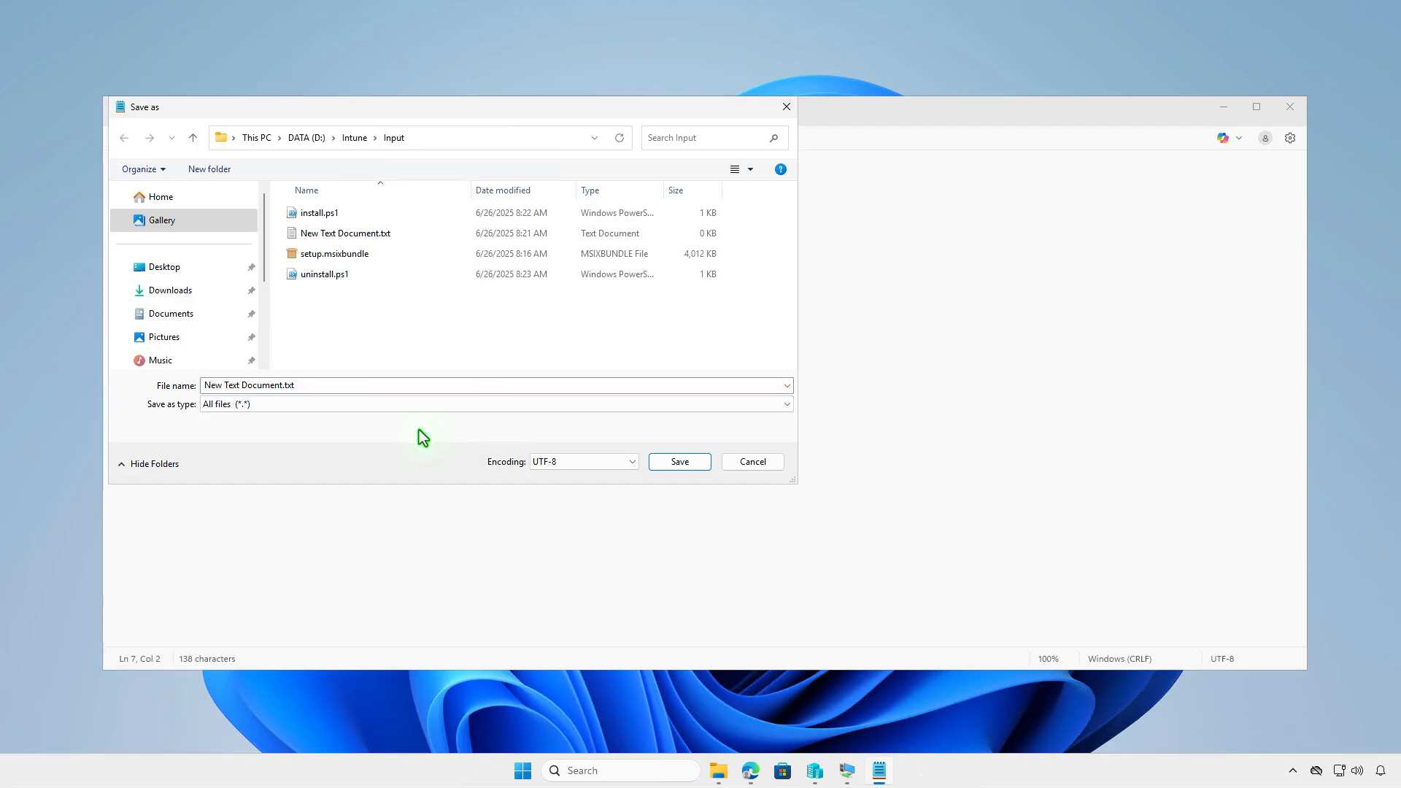
pyautogui.click(393, 387)
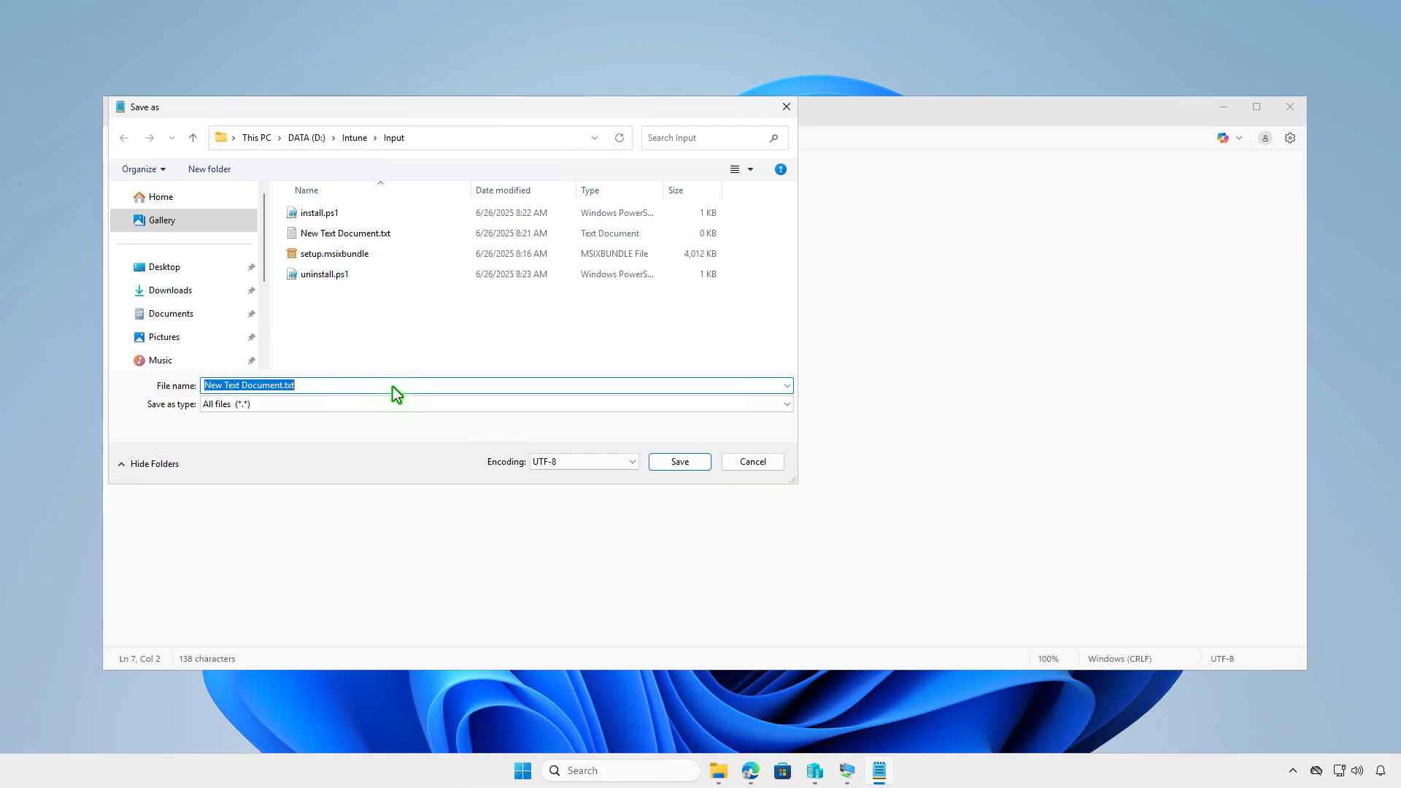
pyautogui.write('detect')
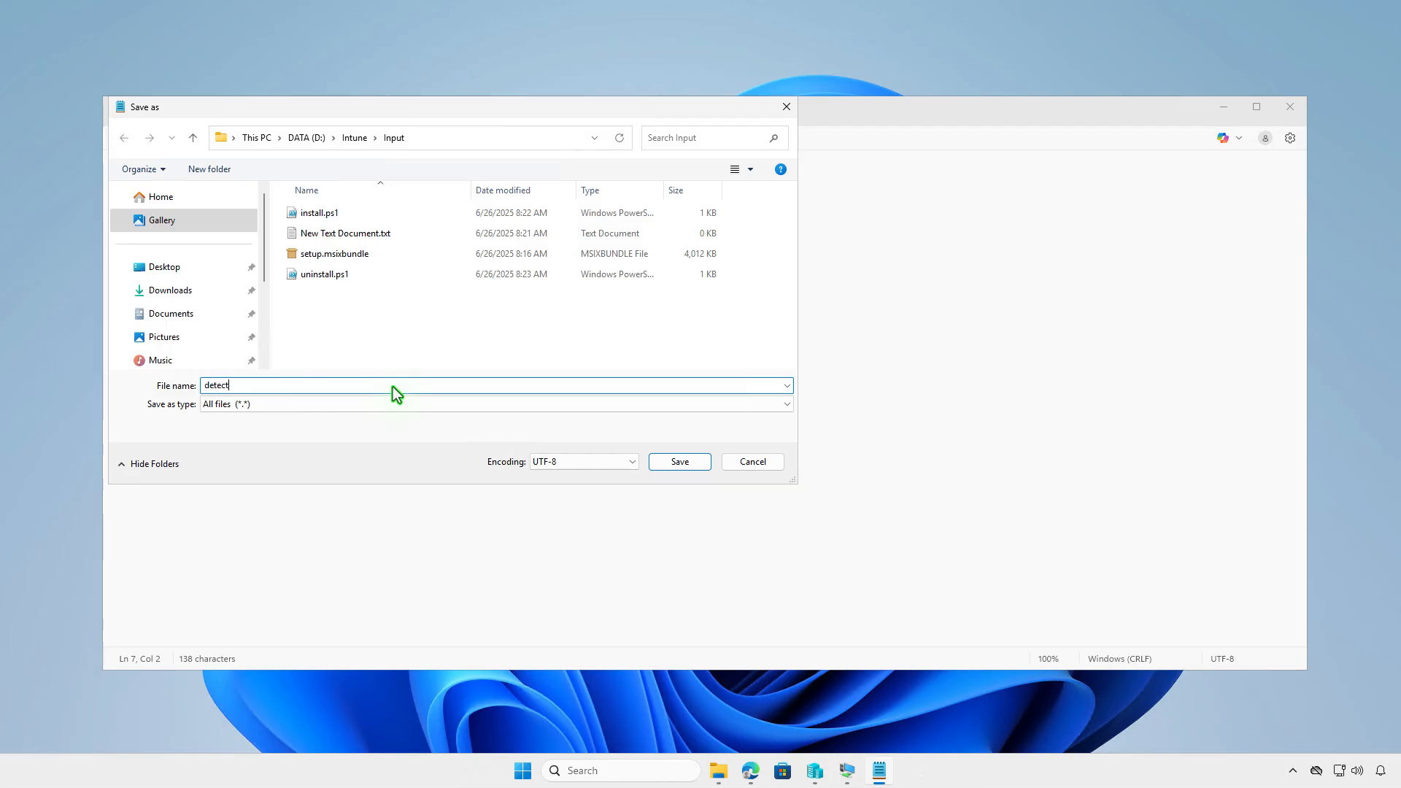
pyautogui.write('ion.ps1')
pyautogui.click(676, 463)
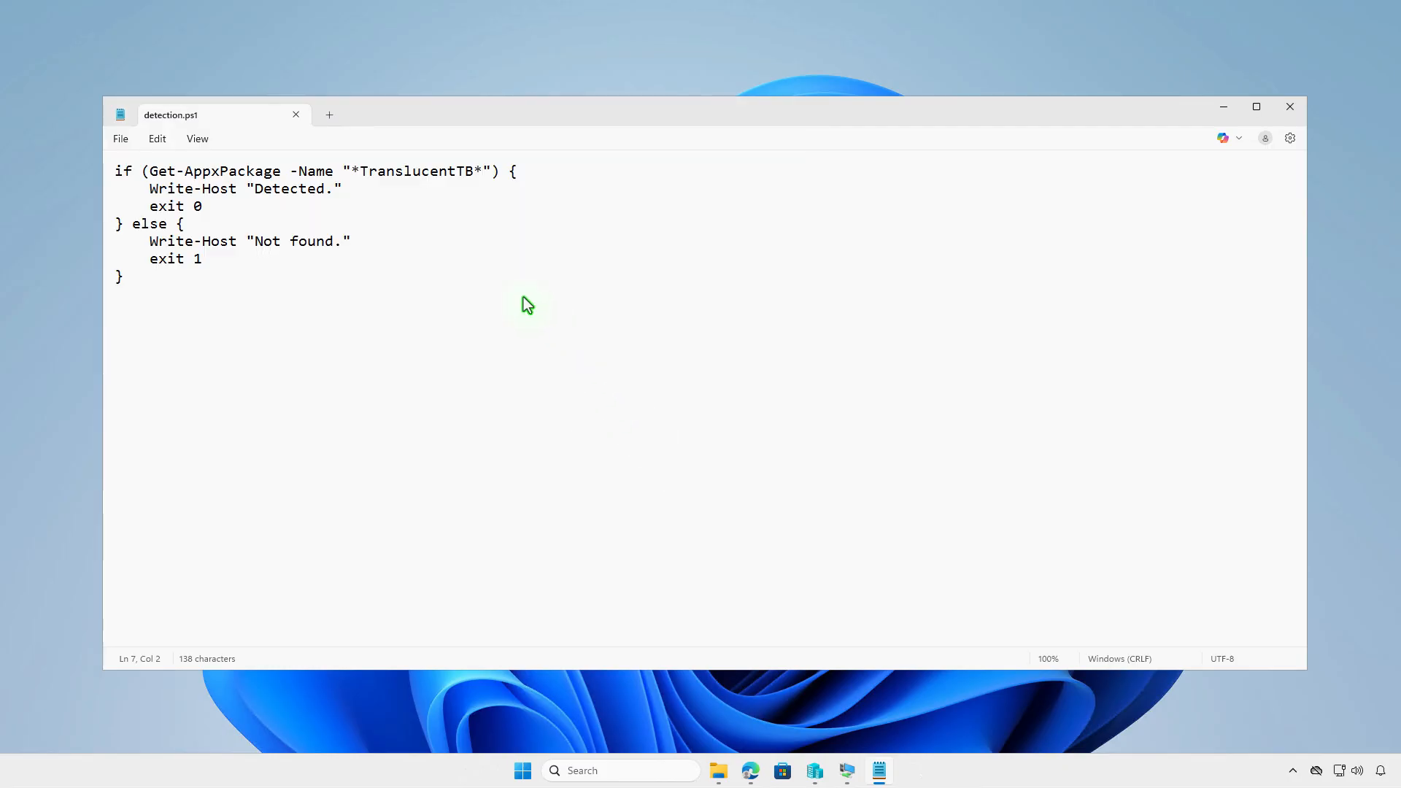
pyautogui.click(296, 116)
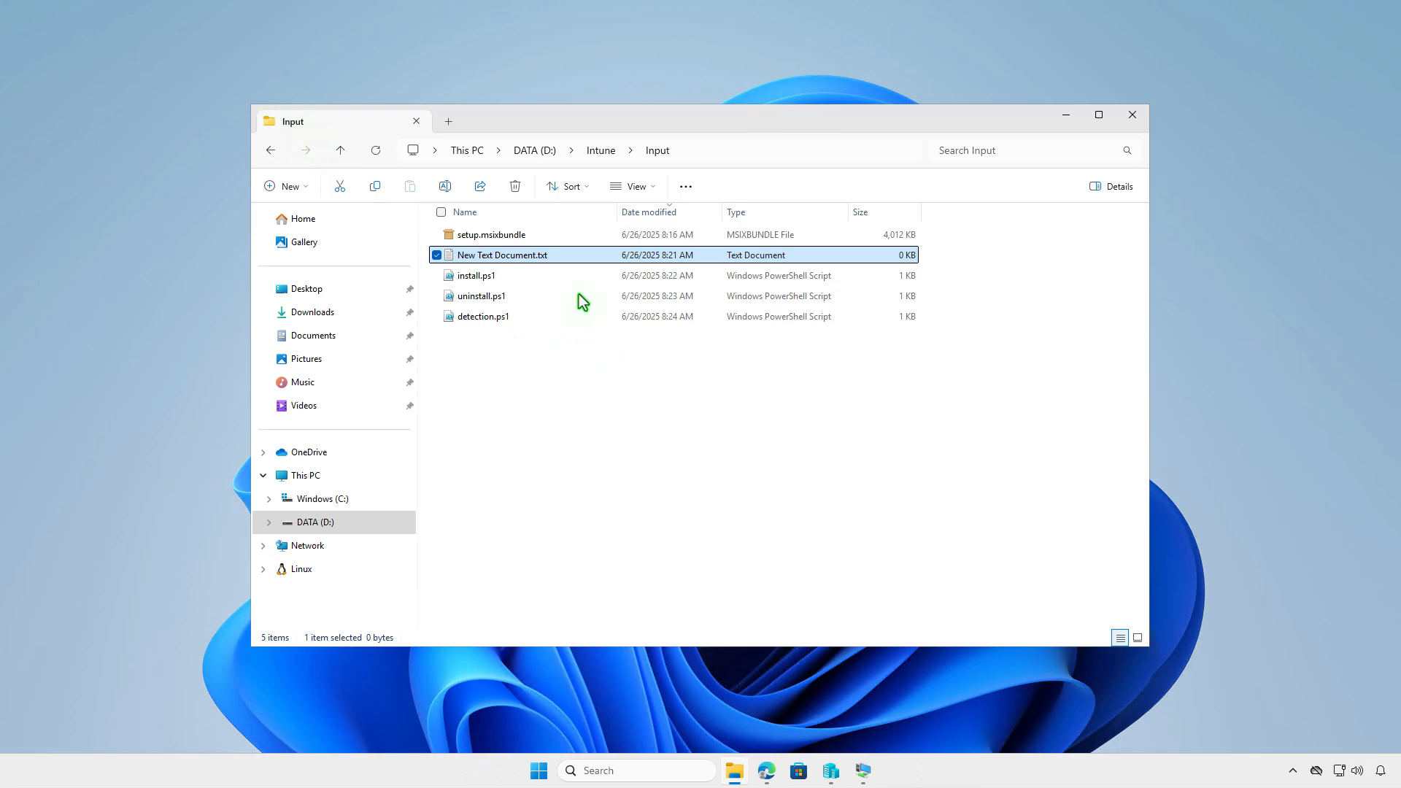
# Delete New Text Document.txt, go up to the Intune folder, and select IntuneWinAppUtil.exe
pyautogui.click(516, 187)
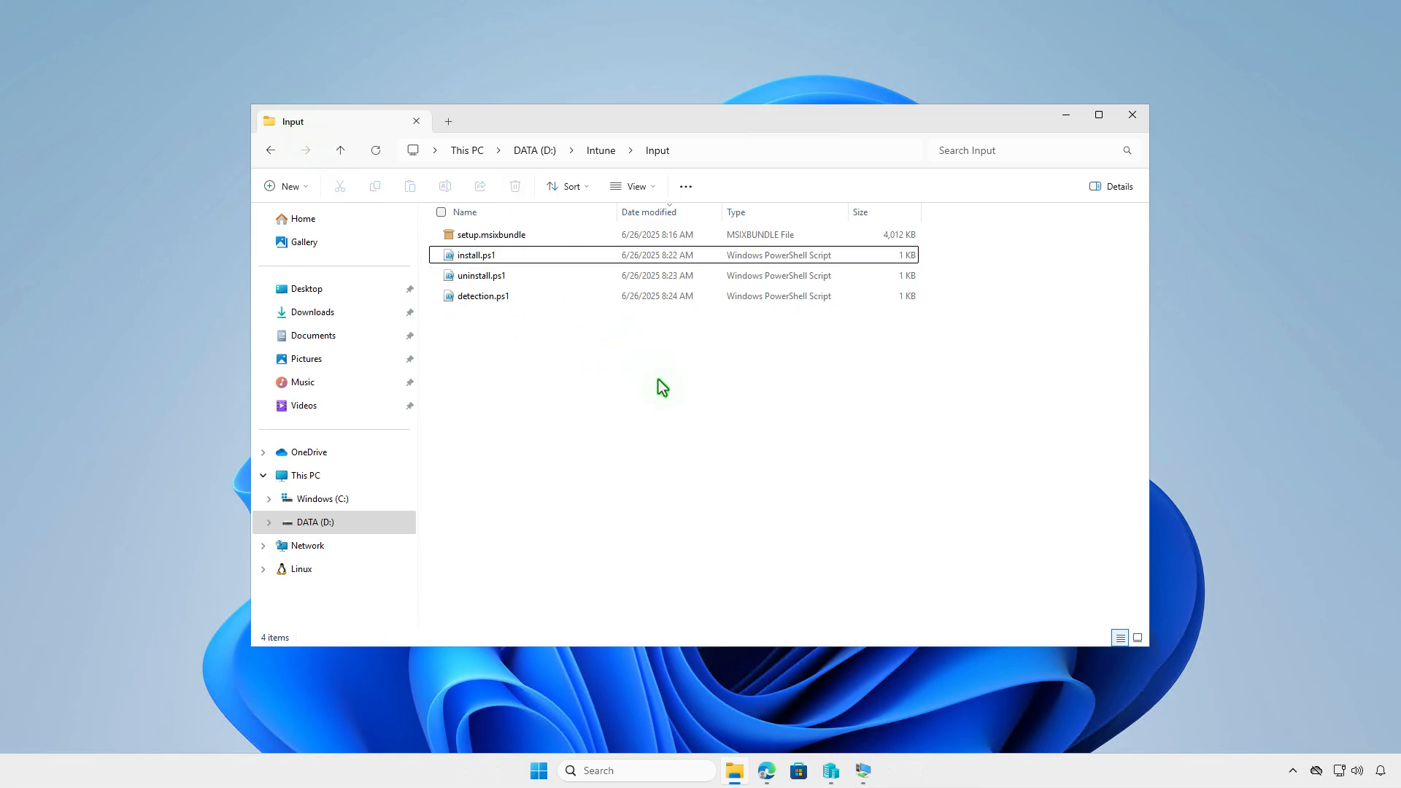
pyautogui.click(603, 151)
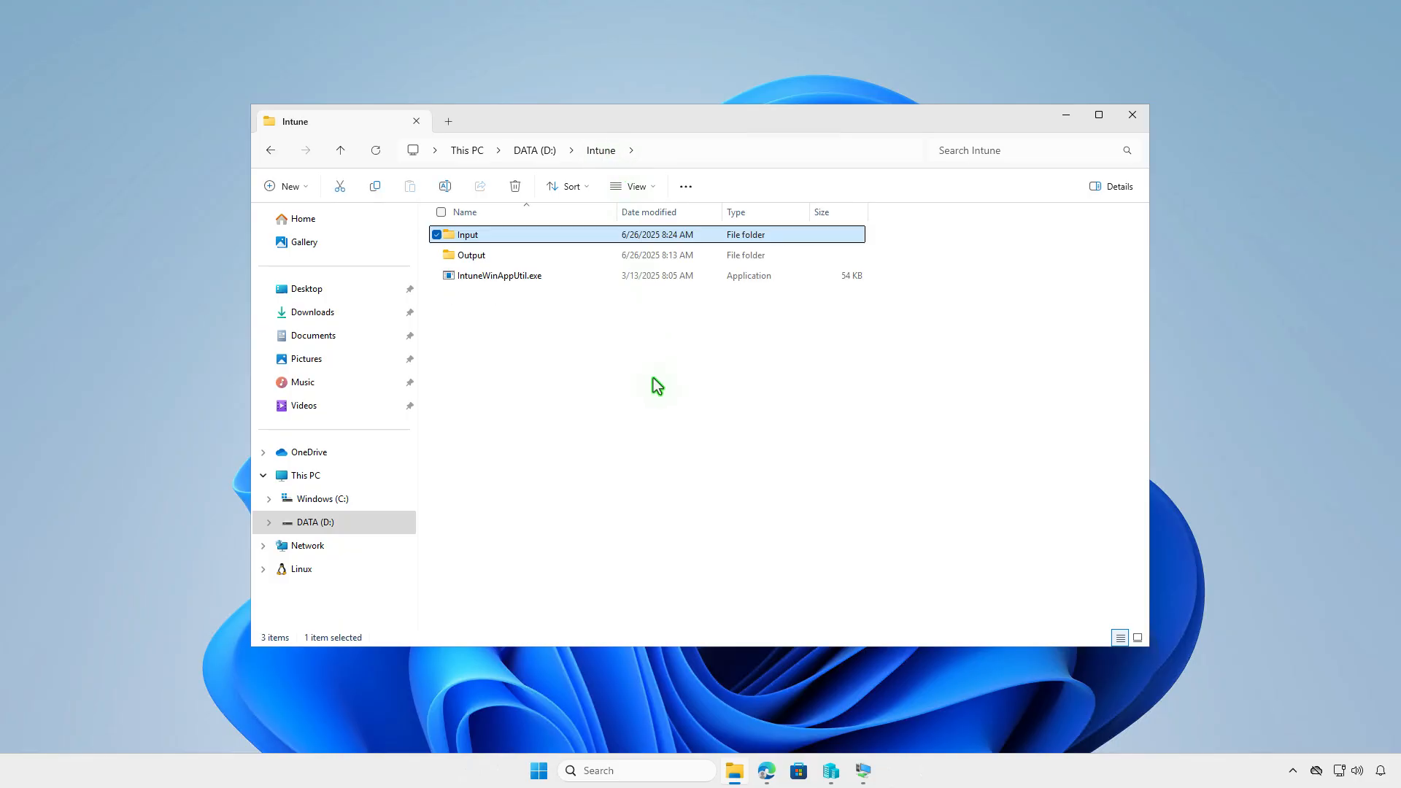
pyautogui.click(654, 377)
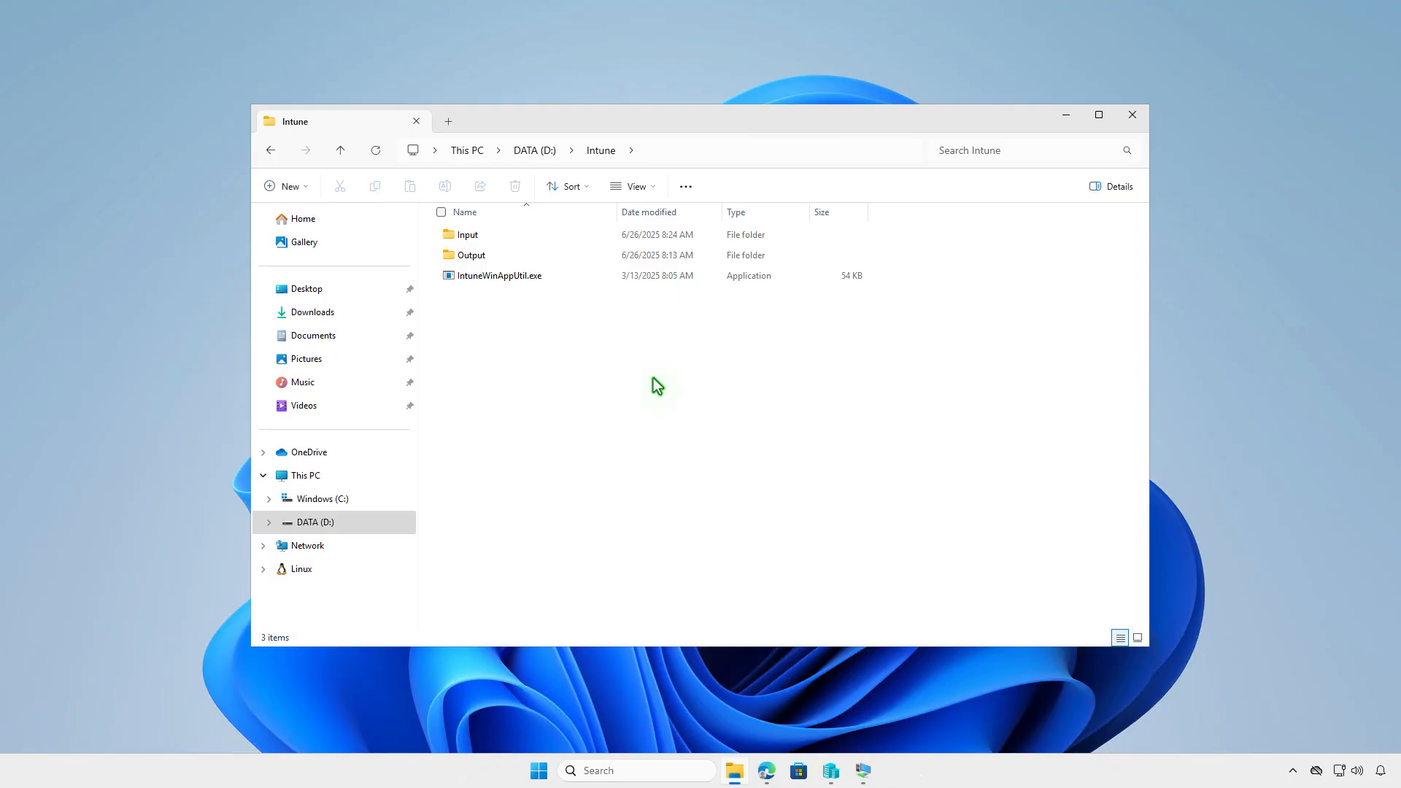
pyautogui.click(558, 278)
# Launch IntuneWinAppUtil and give it D:\Intune\Input as the source folder
pyautogui.doubleClick(558, 278)
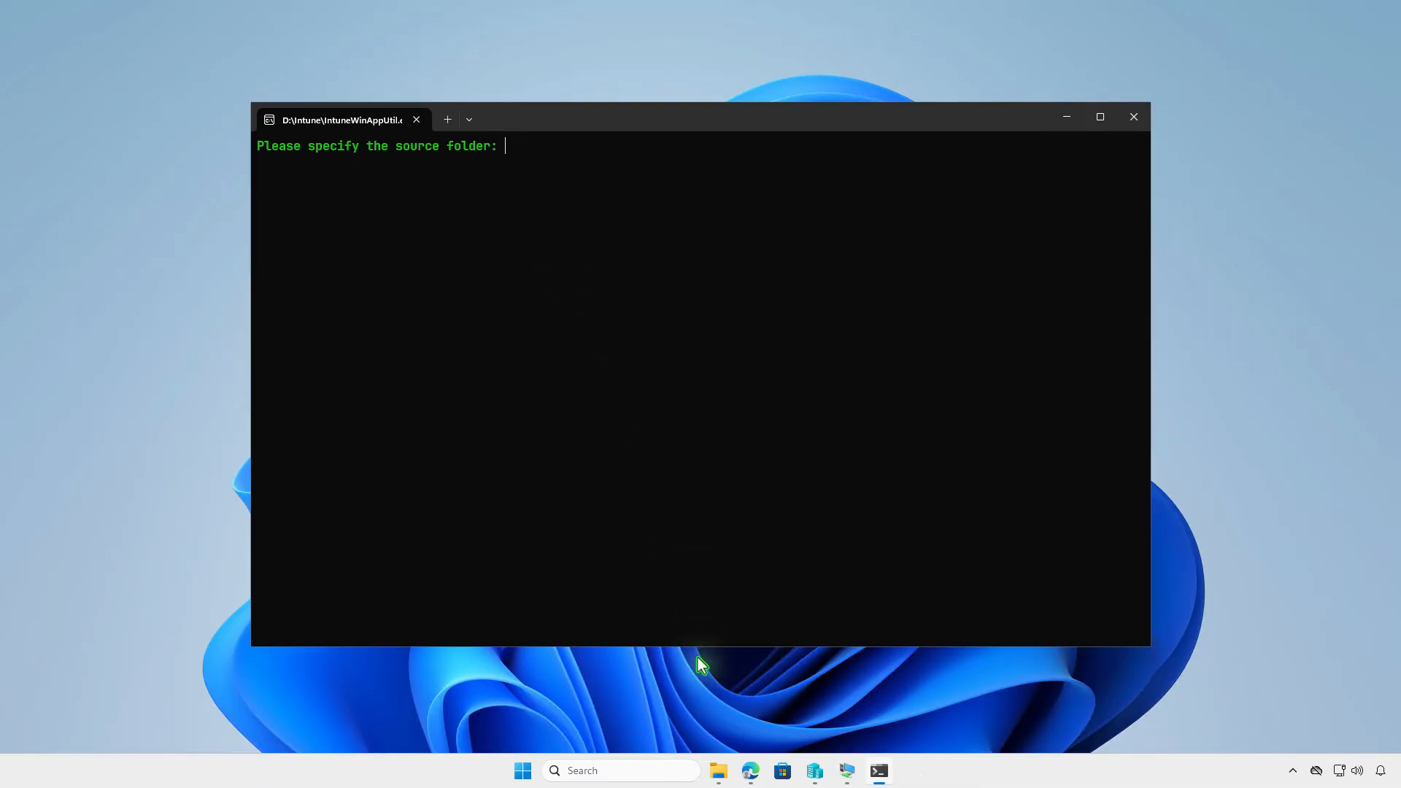
pyautogui.click(717, 769)
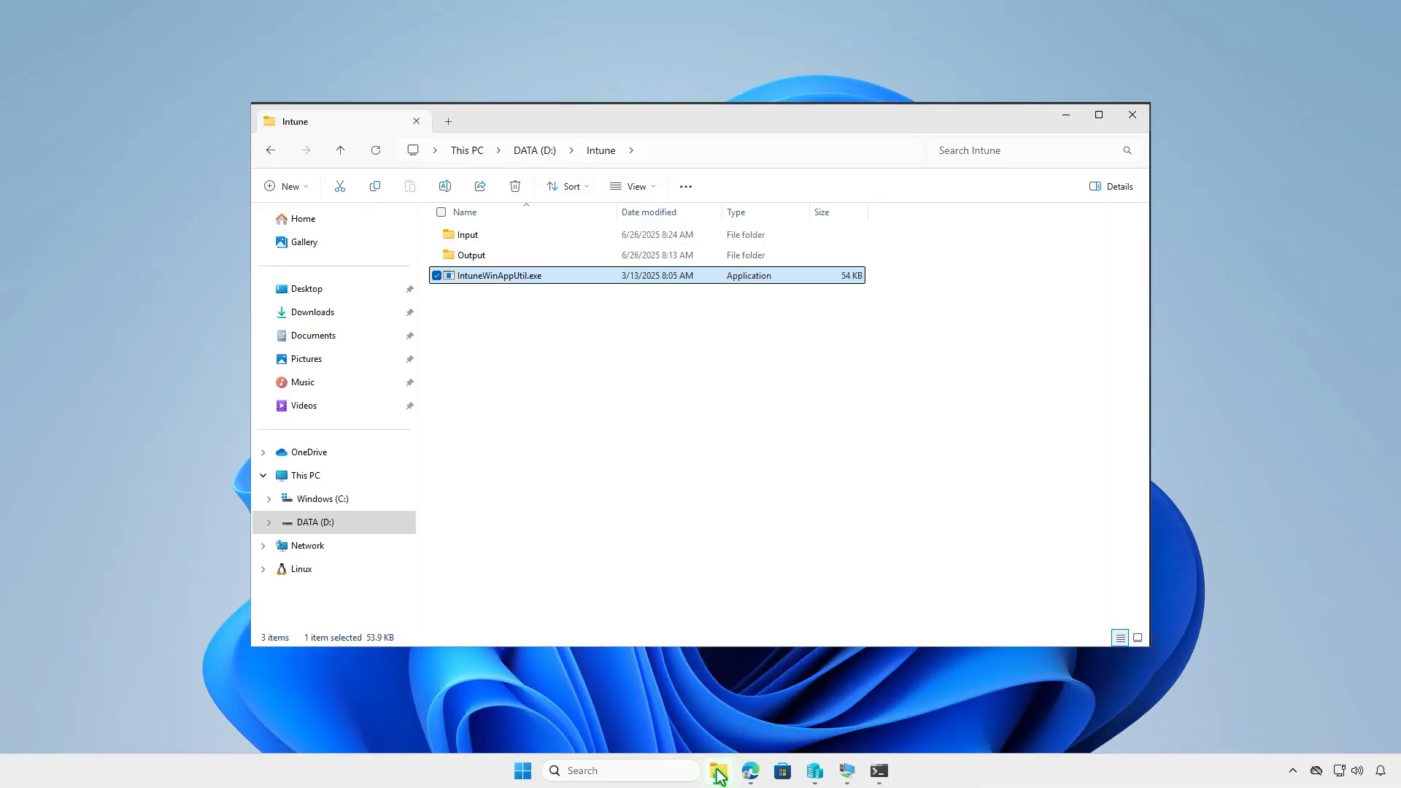
pyautogui.click(510, 236)
pyautogui.rightClick(525, 236)
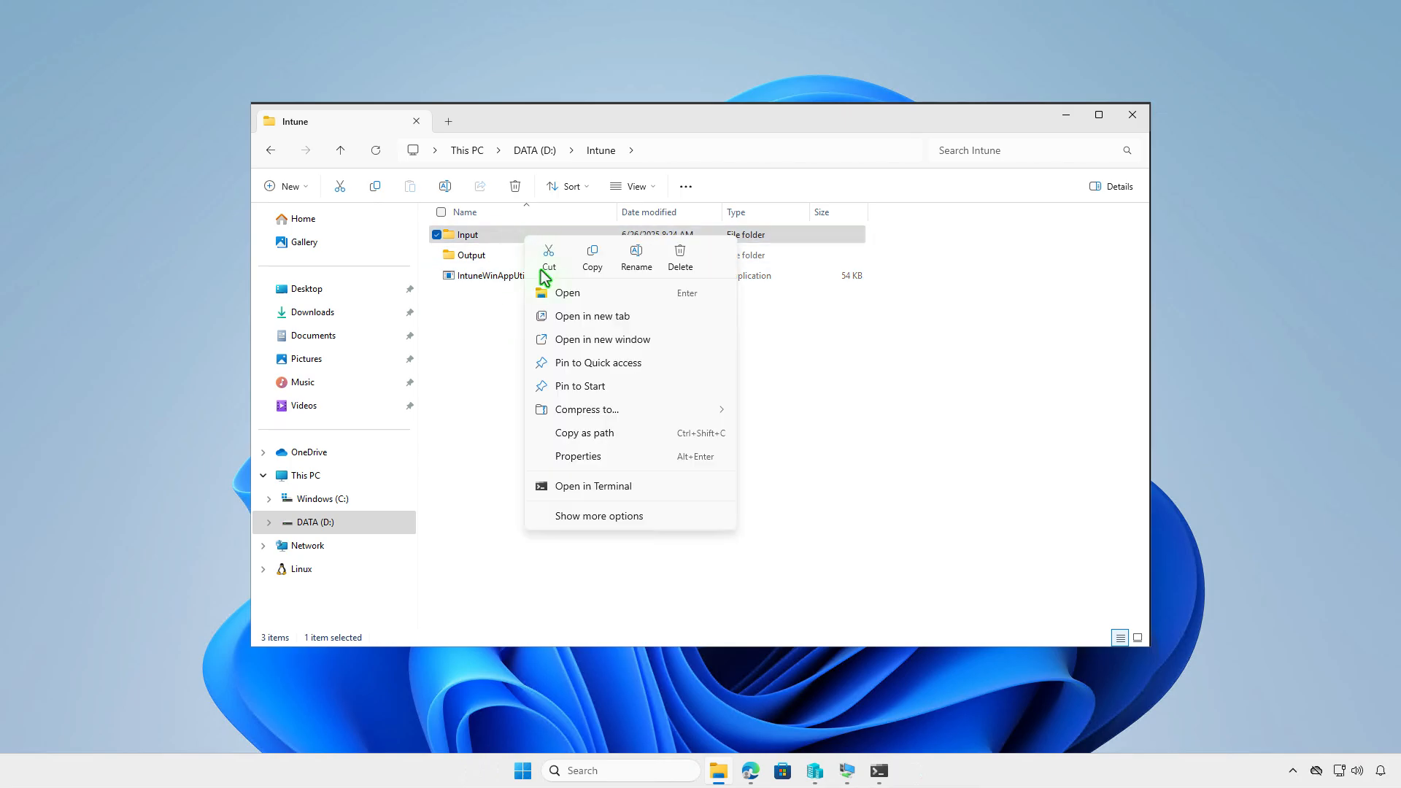
pyautogui.click(604, 434)
pyautogui.click(879, 770)
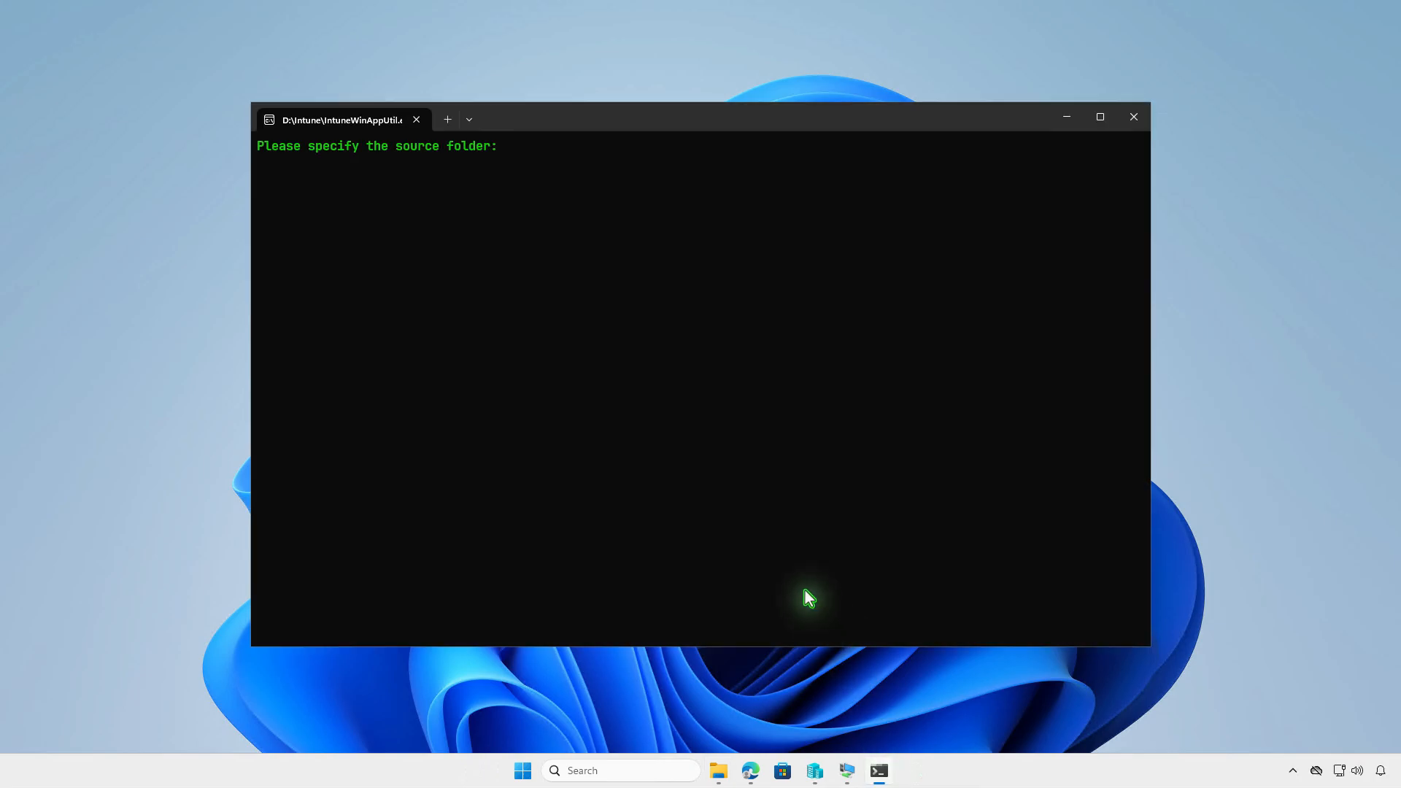
pyautogui.write('"D:\\Intune\\Input"')
pyautogui.press('Return')
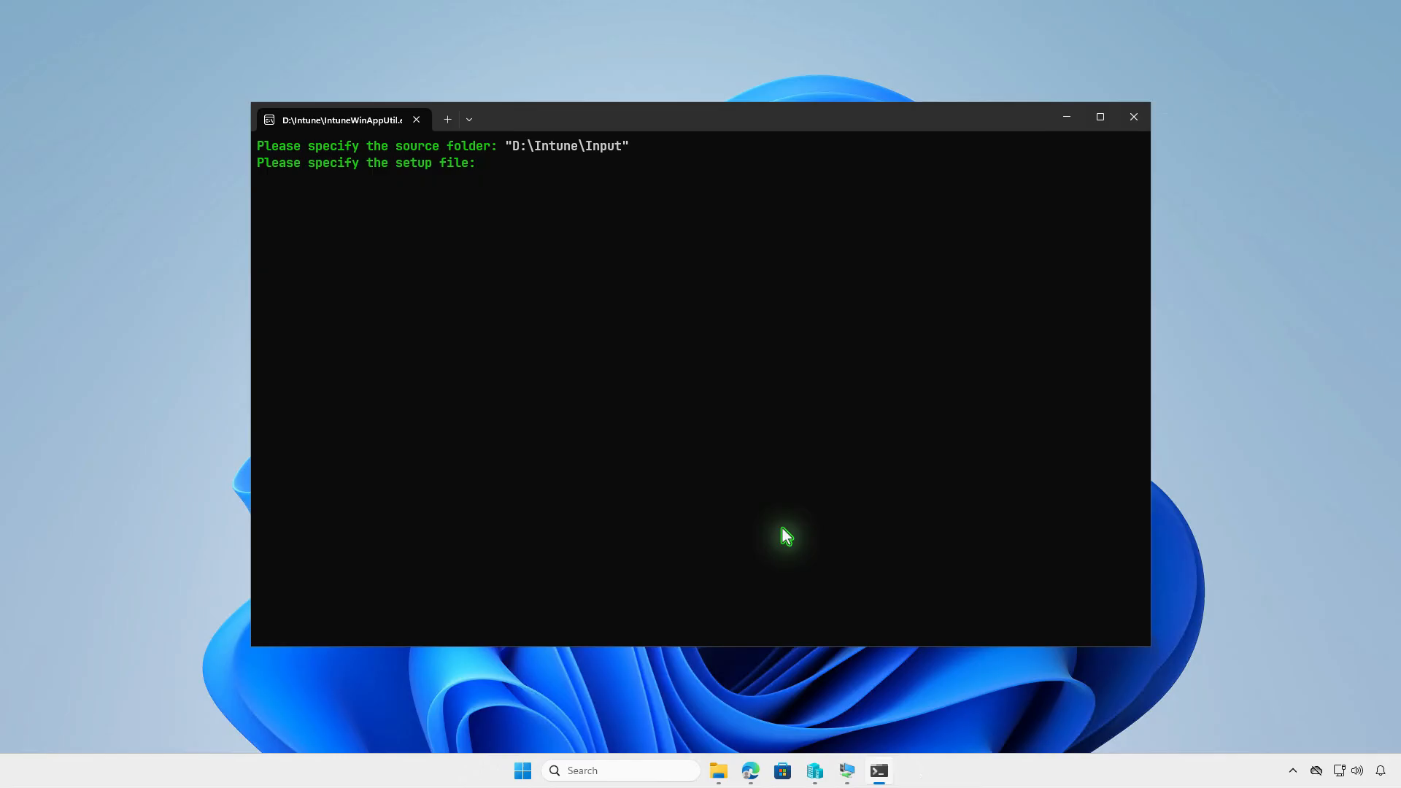
# Enter the copied install.ps1 path as the setup file
pyautogui.click(718, 770)
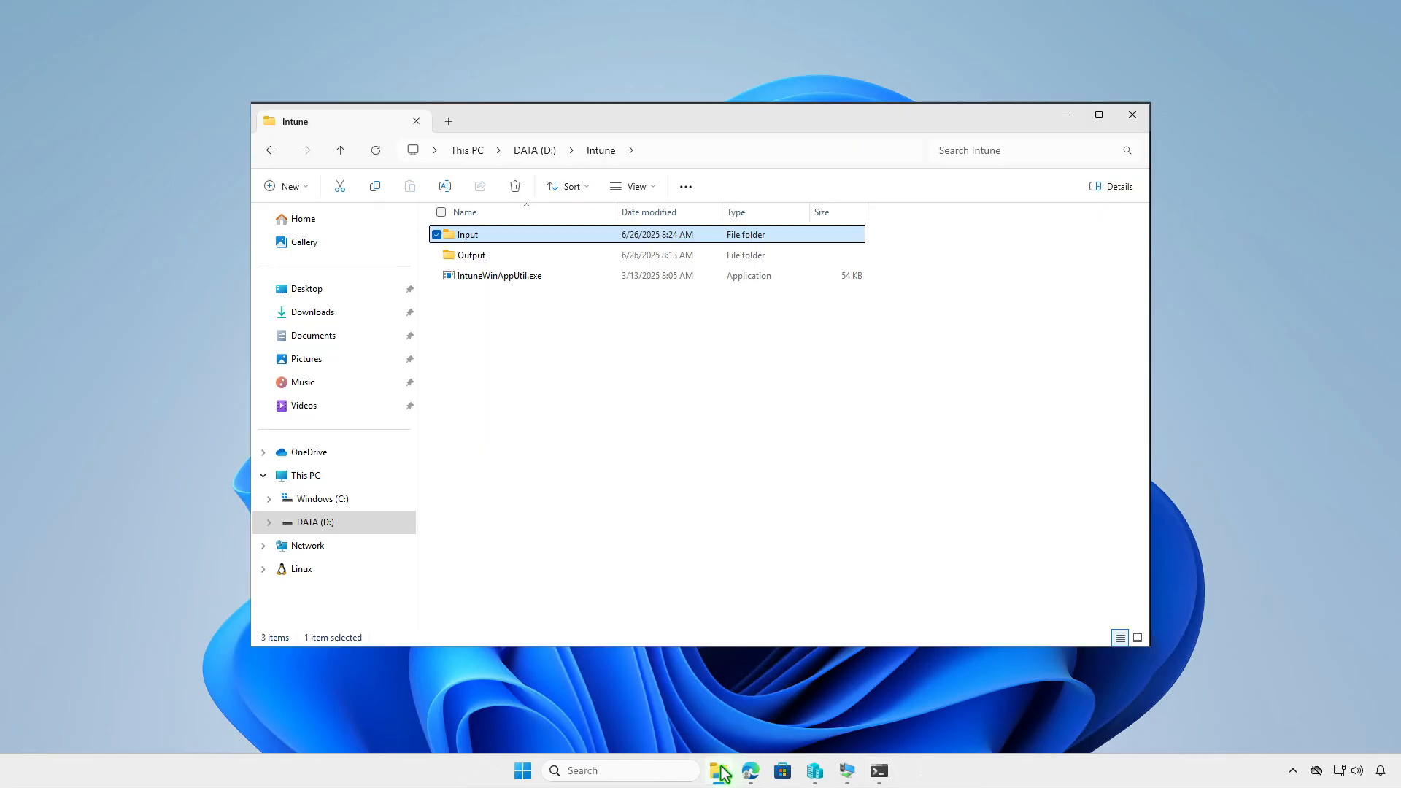
pyautogui.doubleClick(571, 237)
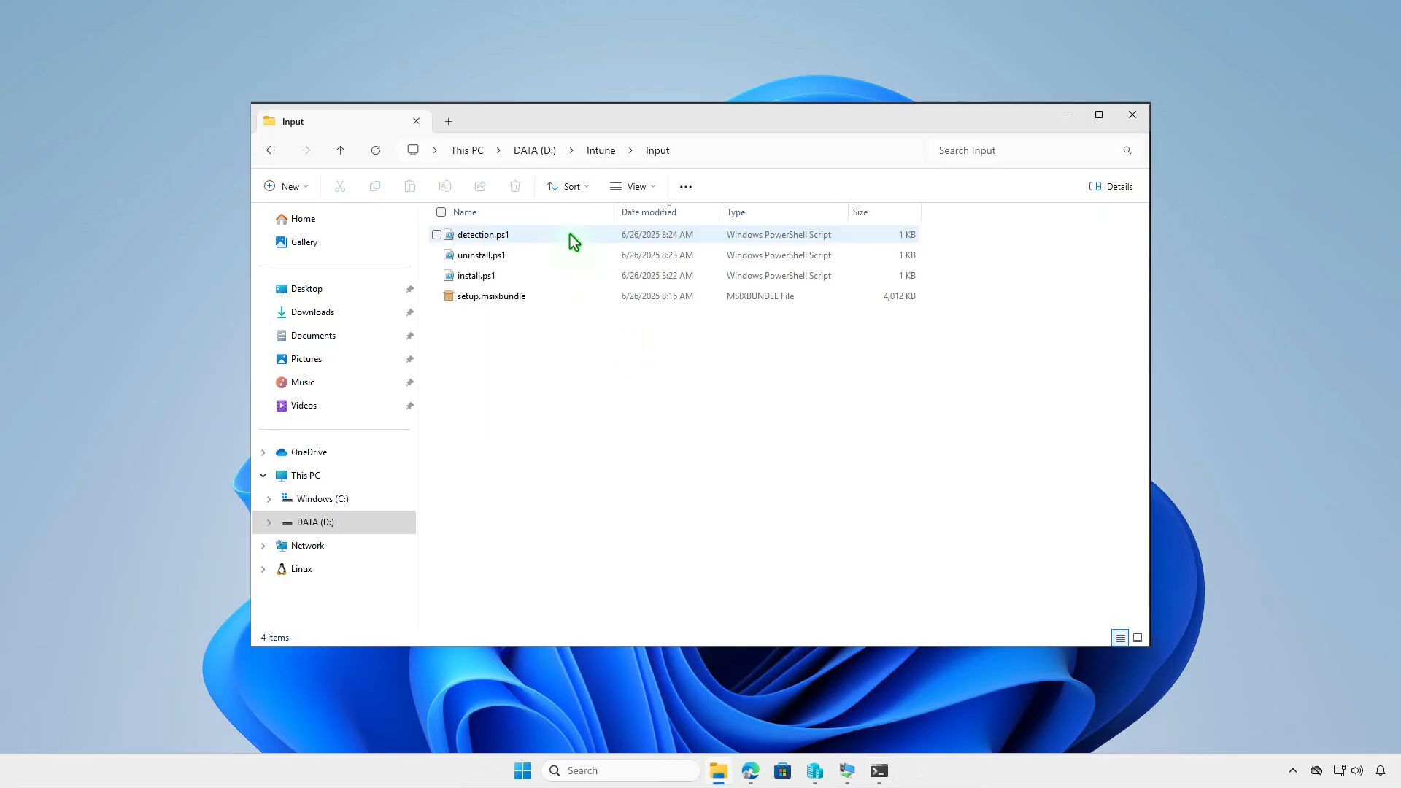
pyautogui.click(548, 277)
pyautogui.rightClick(548, 277)
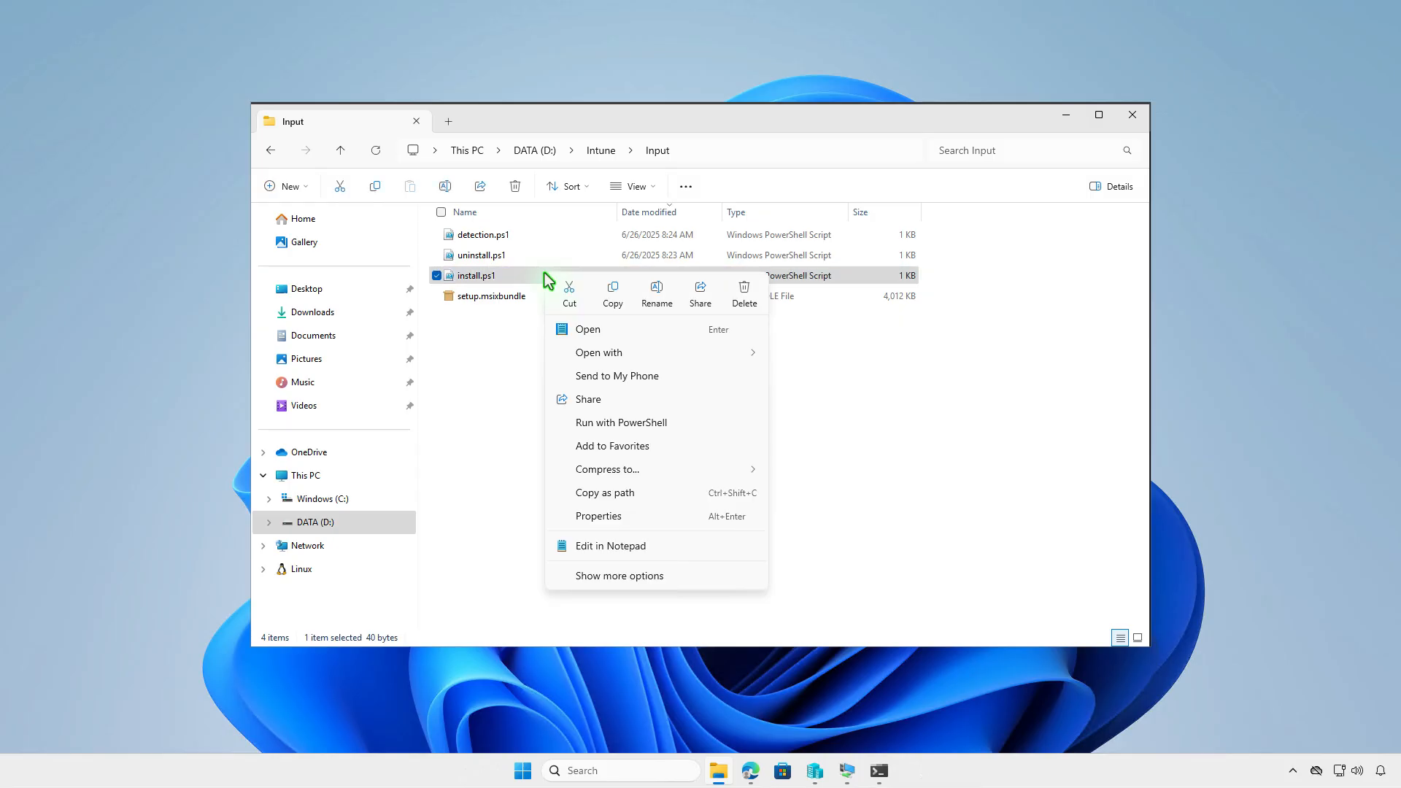
pyautogui.click(642, 494)
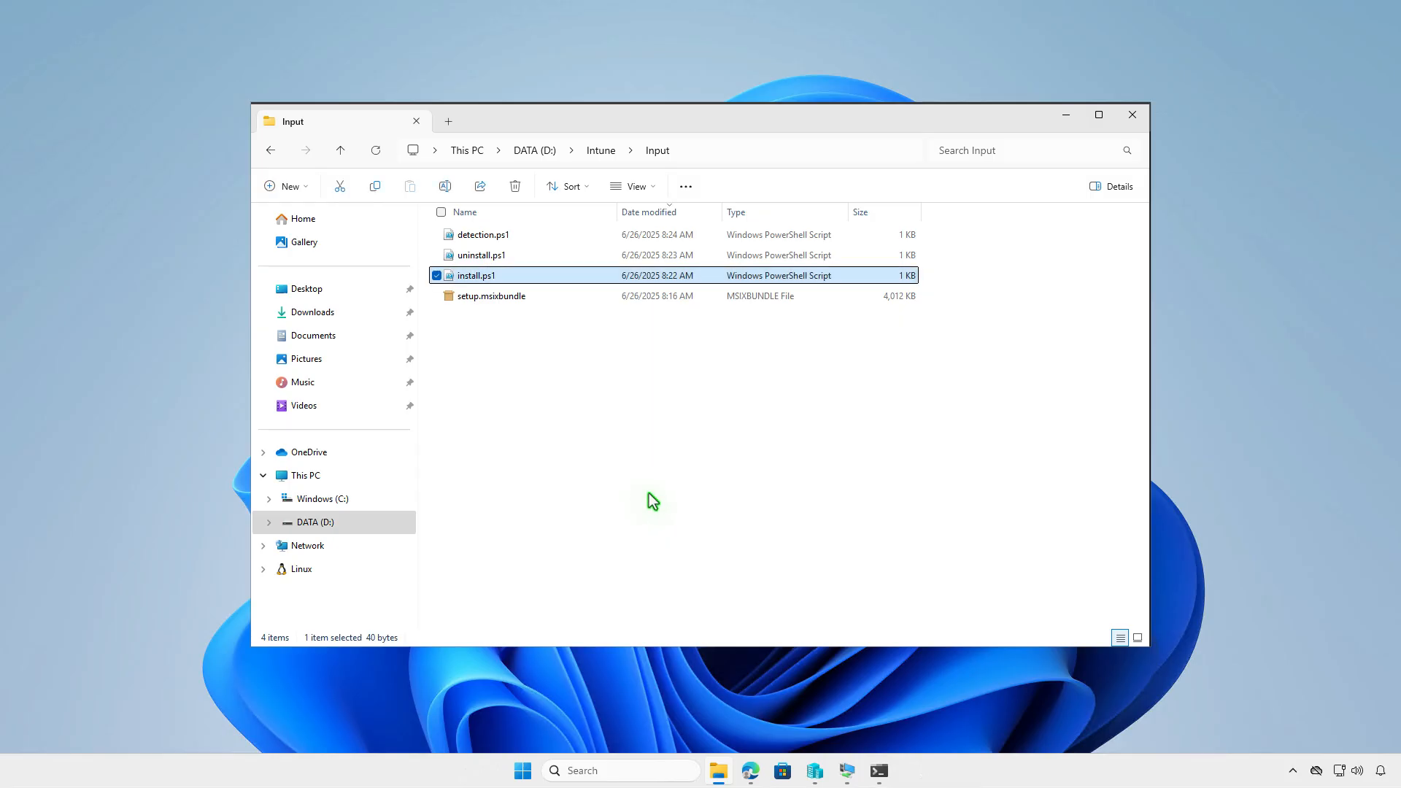
pyautogui.click(879, 770)
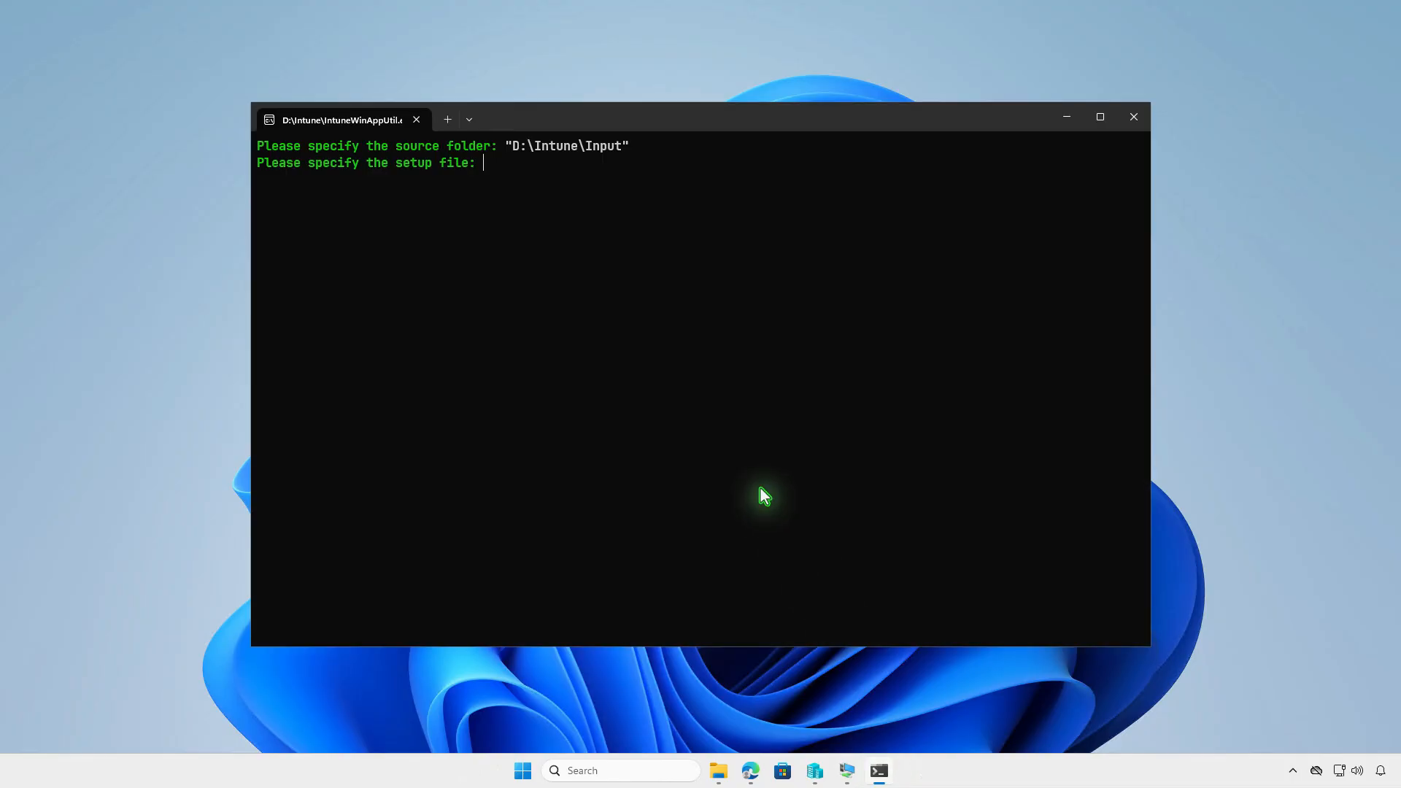
pyautogui.hotkey('ctrl', 'v')
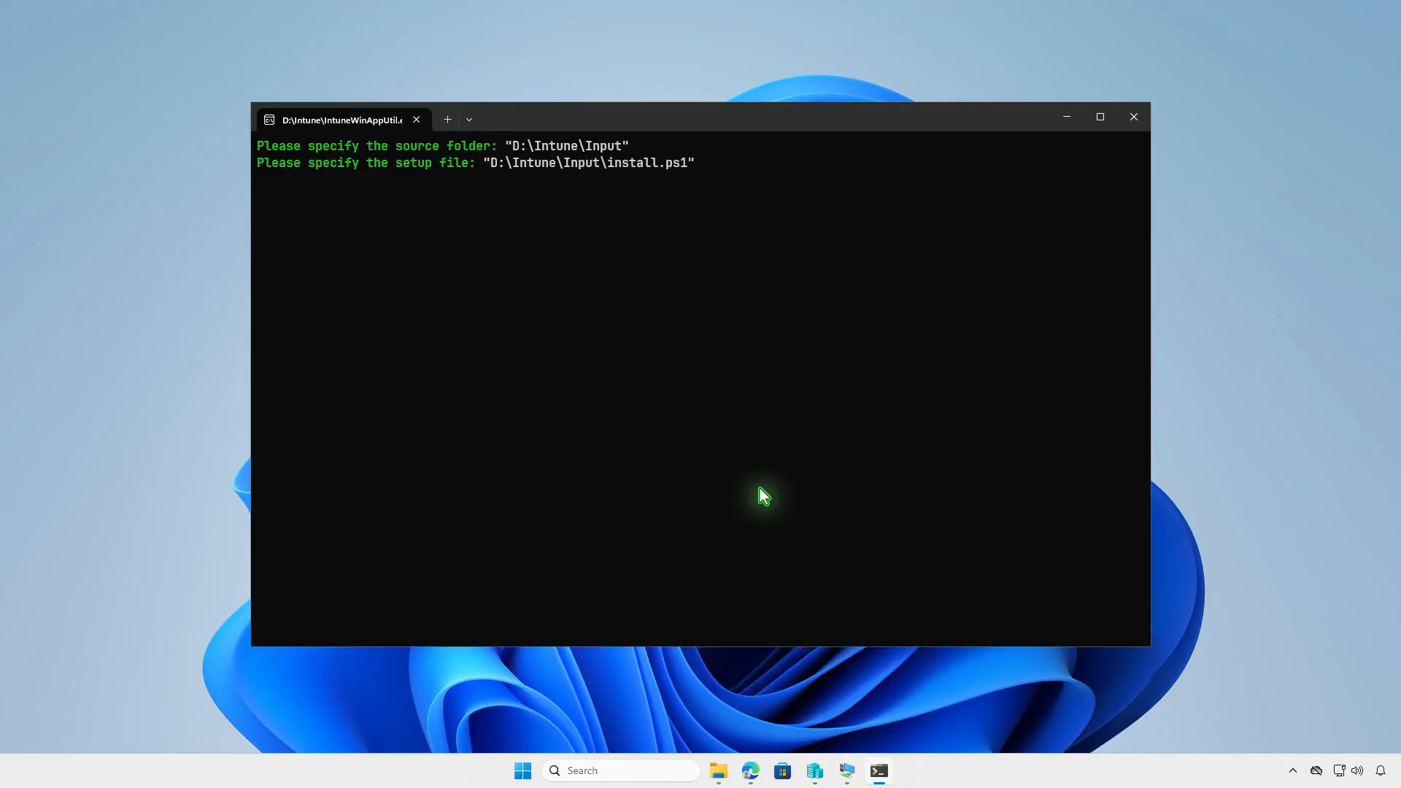
pyautogui.press('Return')
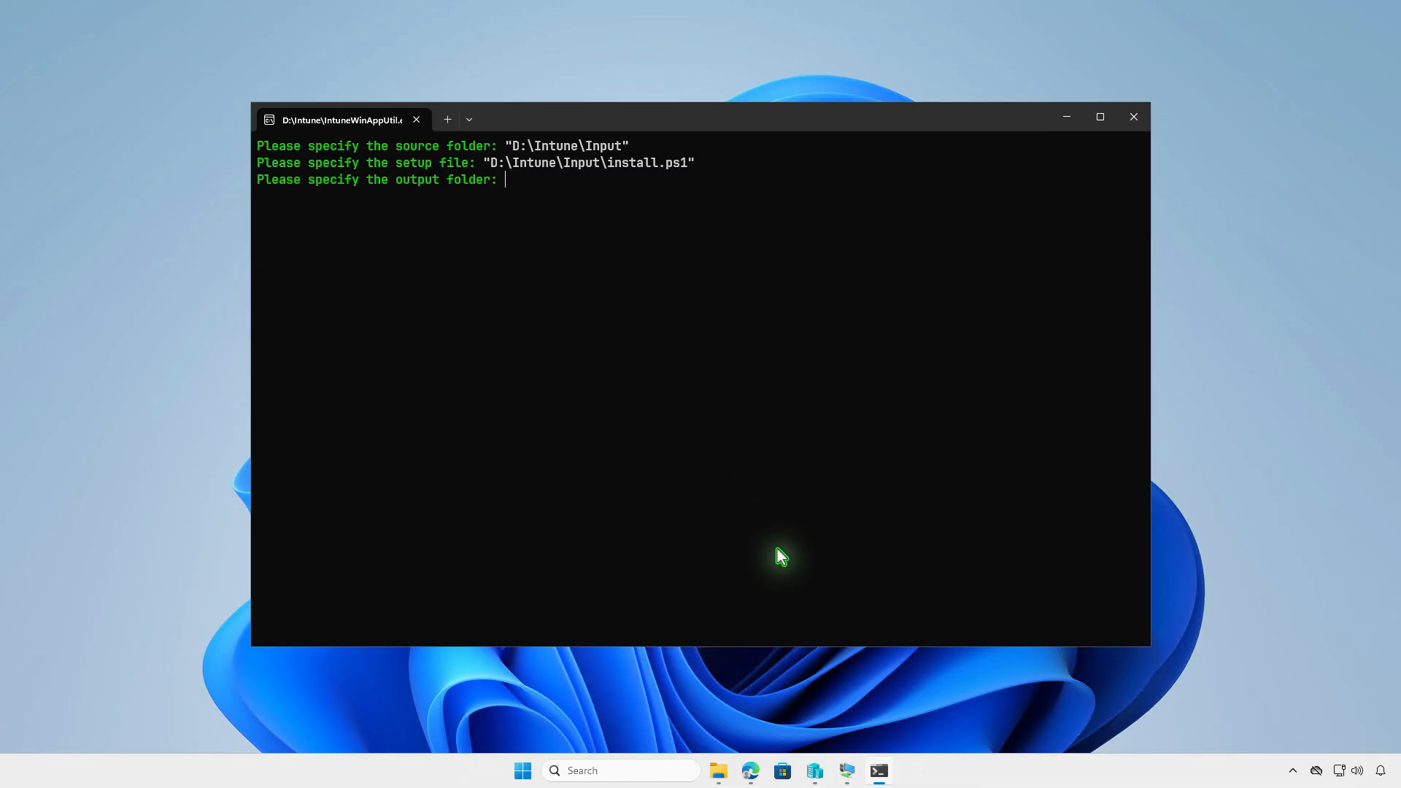
# Set D:\Intune\Output as the output folder and answer N to the catalog prompt
pyautogui.click(719, 771)
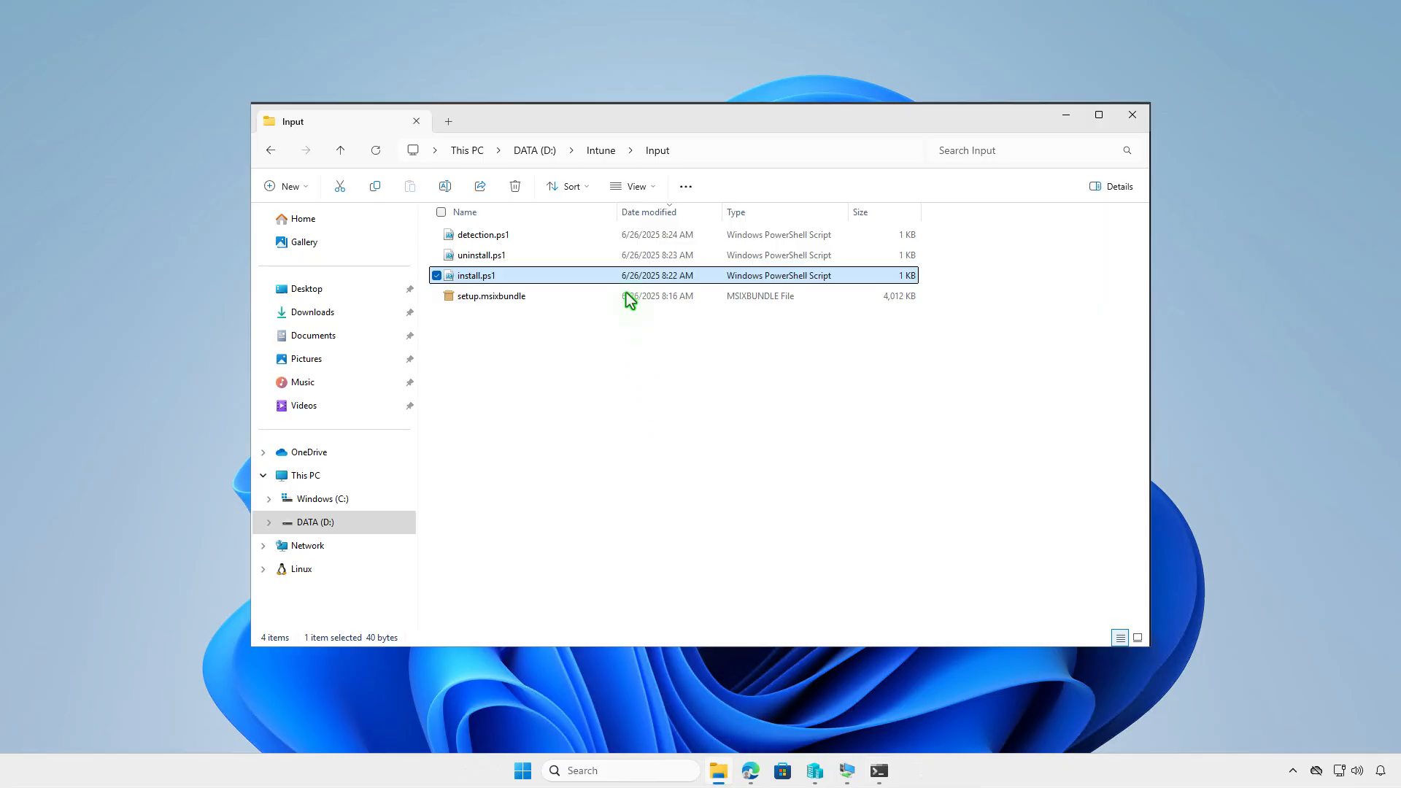
pyautogui.click(606, 154)
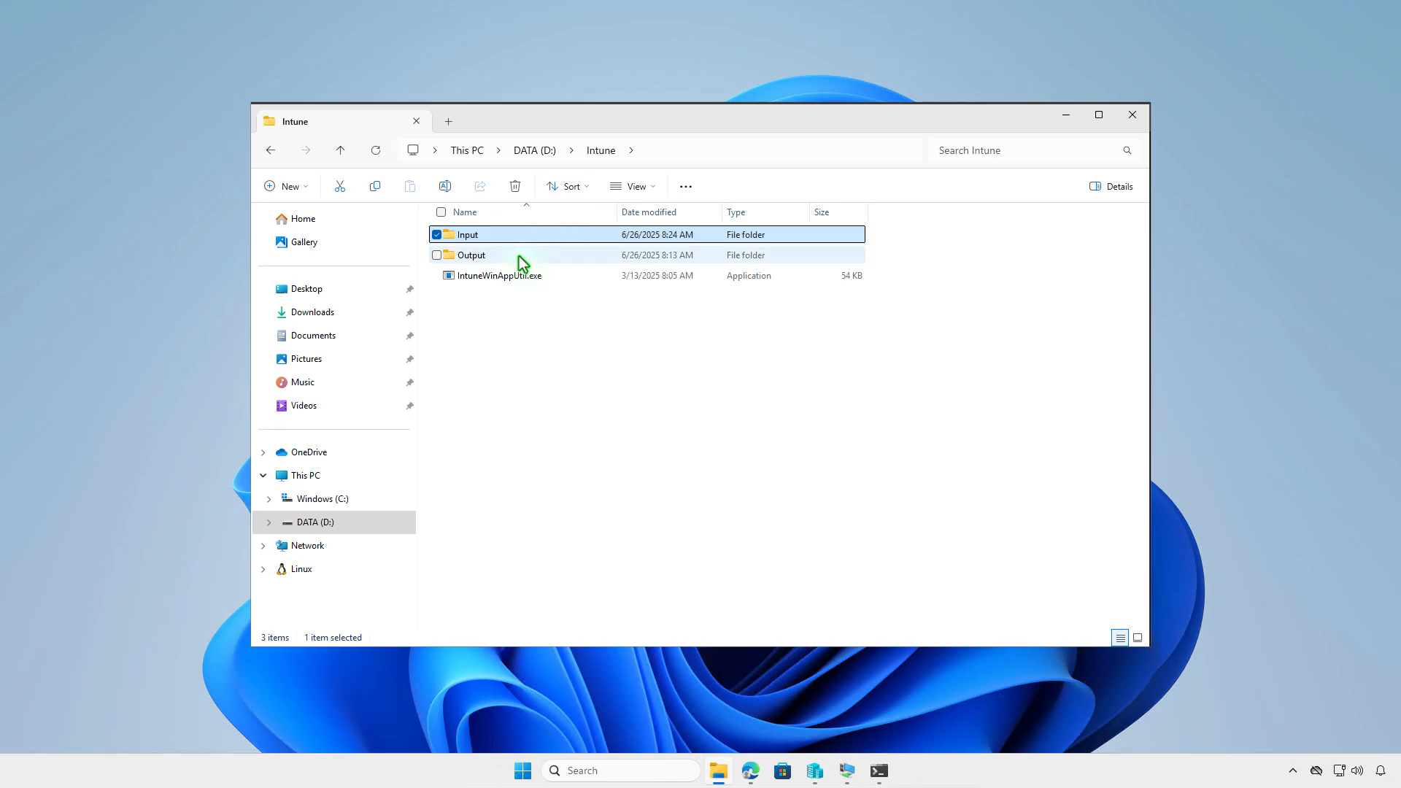
pyautogui.click(532, 256)
pyautogui.rightClick(546, 257)
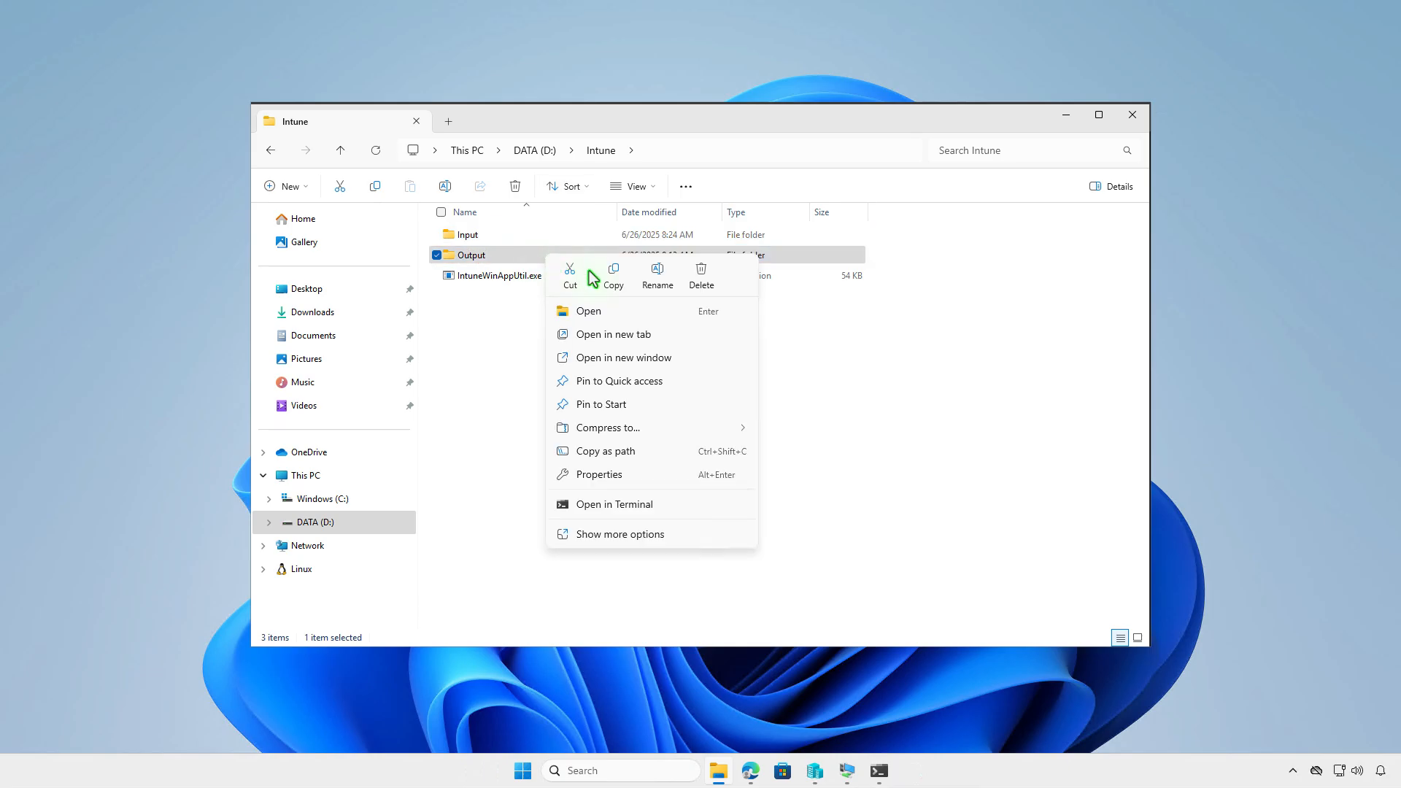
pyautogui.click(666, 453)
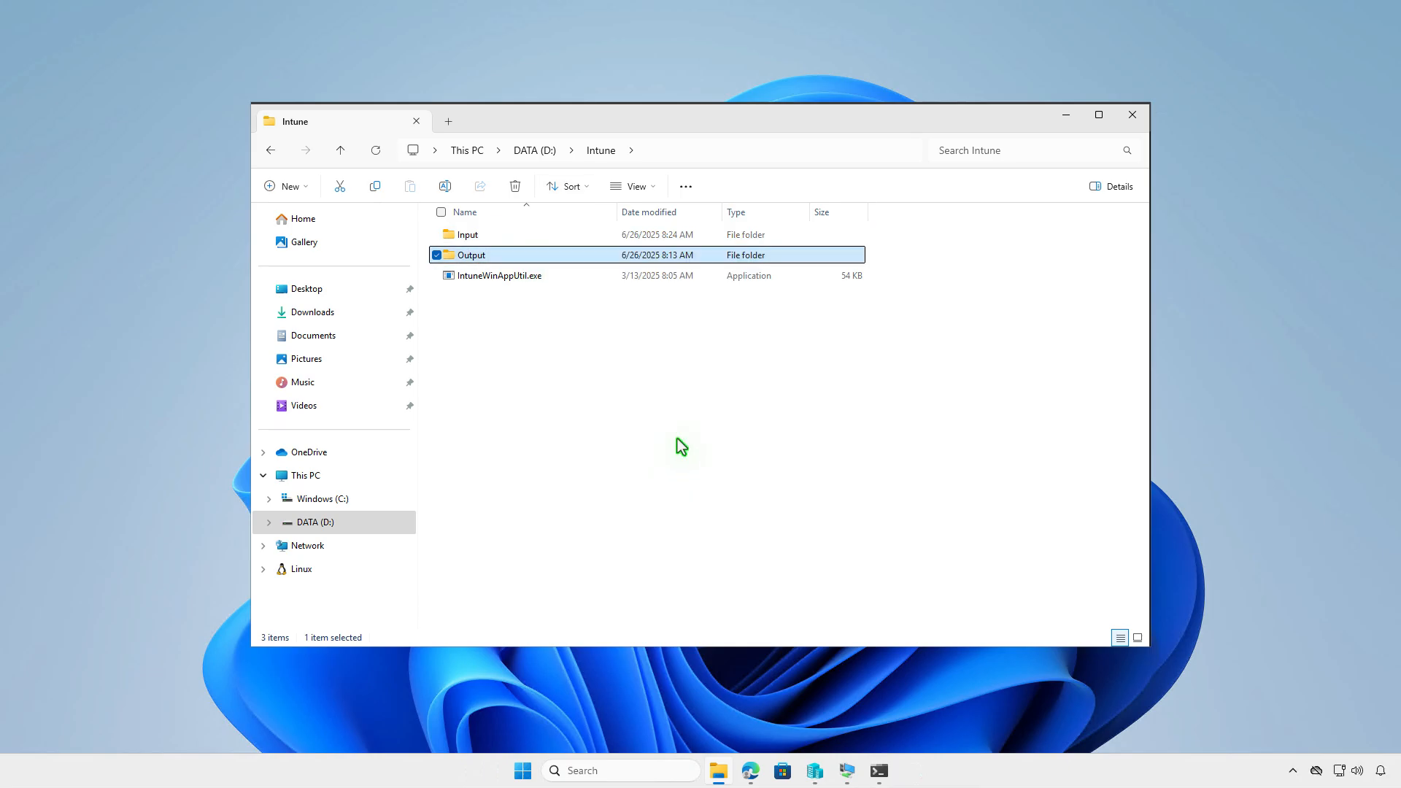
pyautogui.click(880, 770)
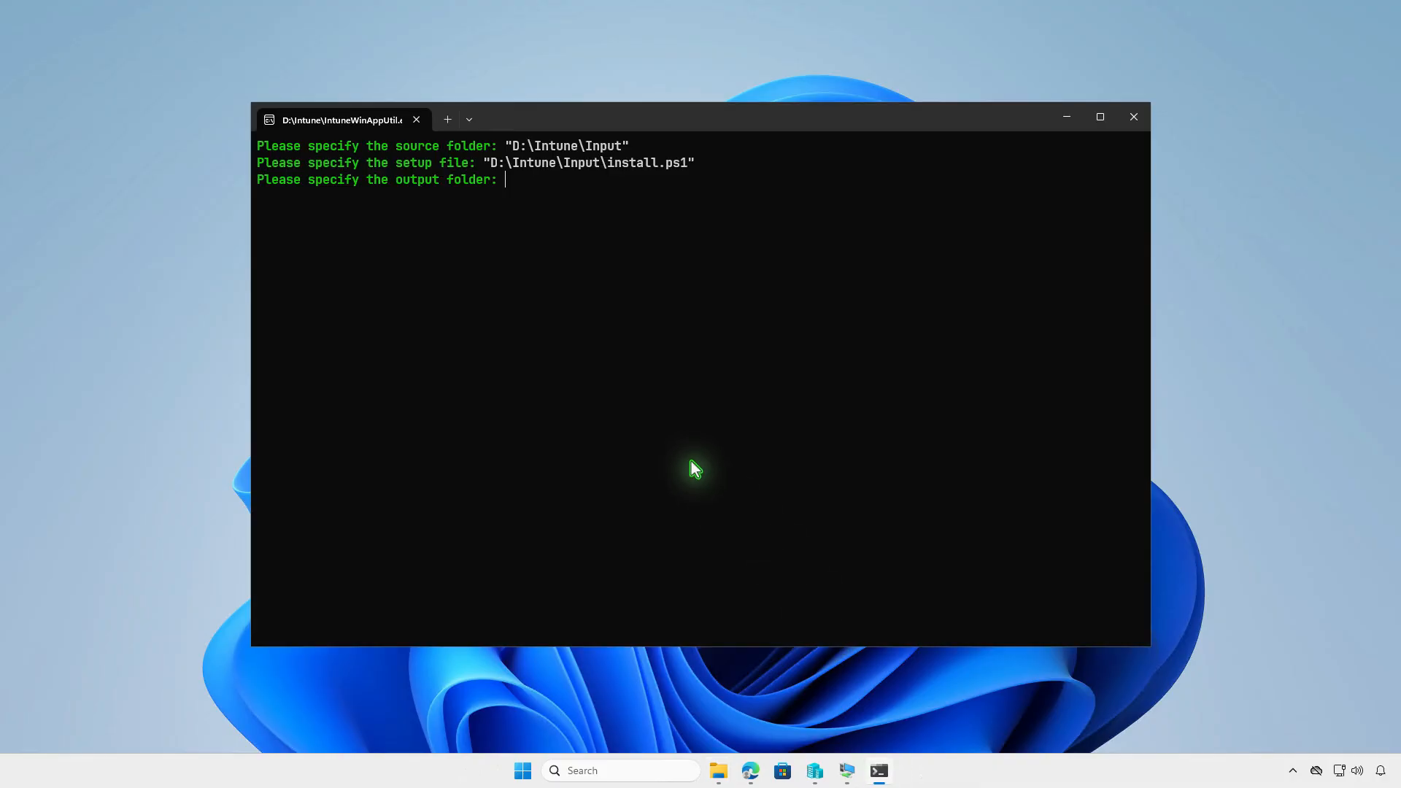
pyautogui.hotkey('ctrl', 'v')
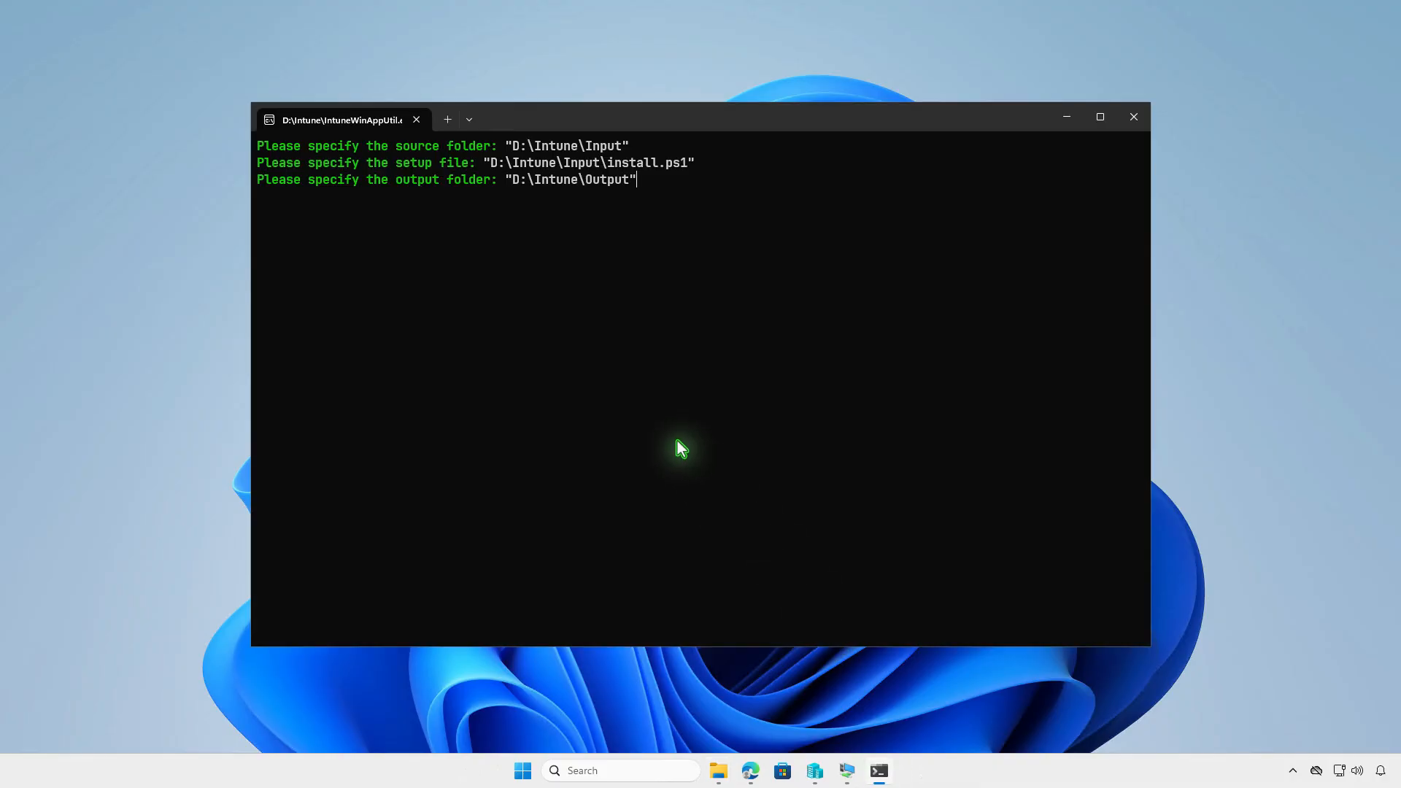
pyautogui.press('Return')
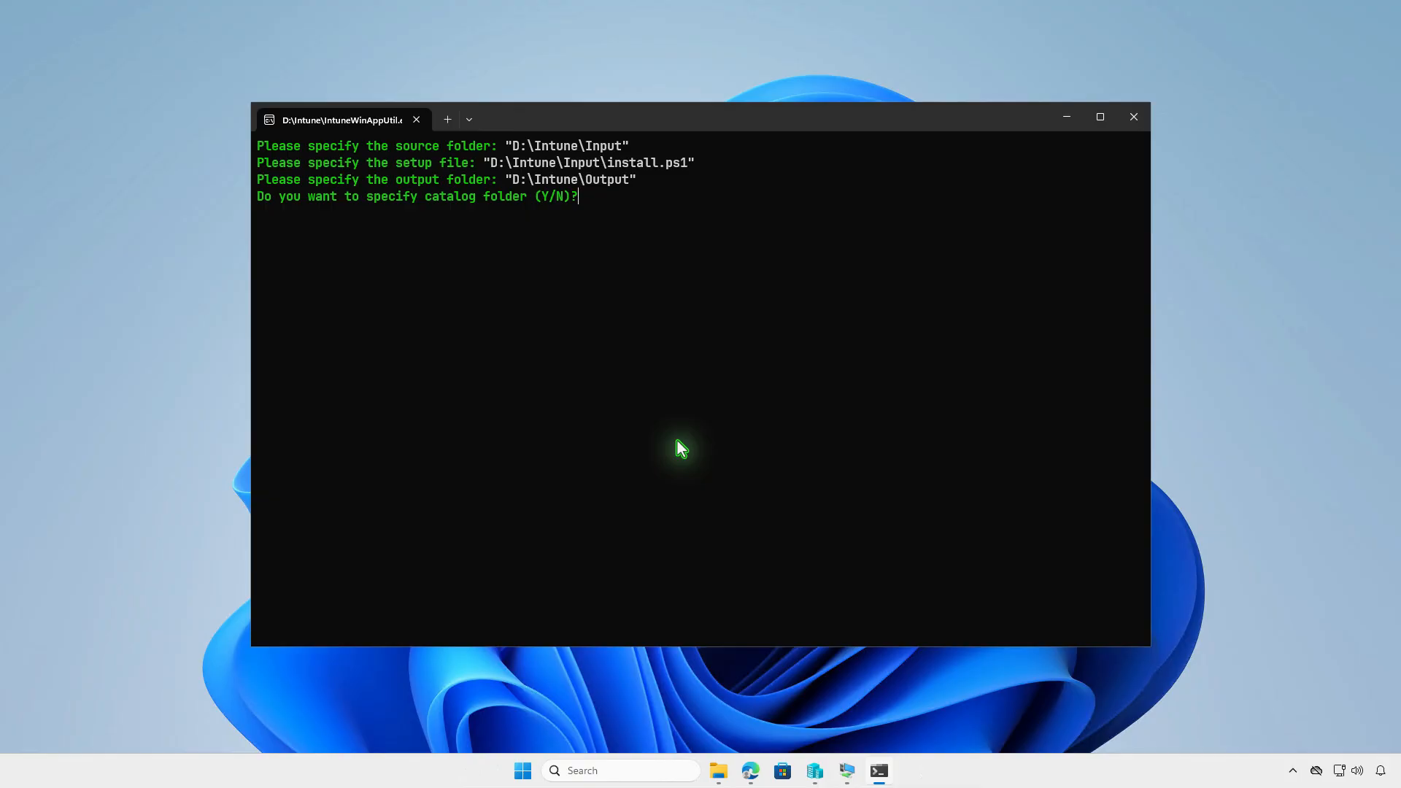
pyautogui.press('n')
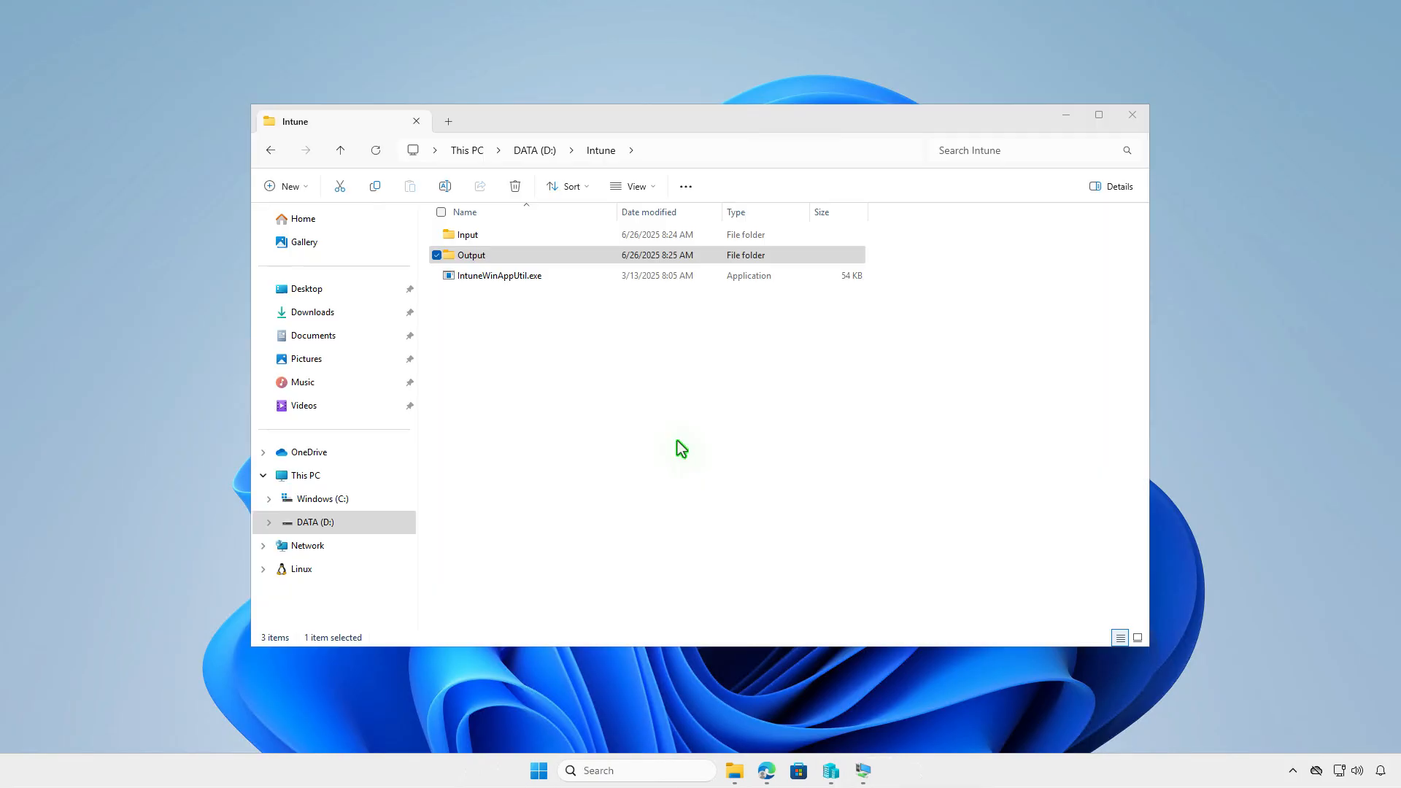
# Check that install.intunewin exists in Output, then return to Edge
pyautogui.doubleClick(562, 256)
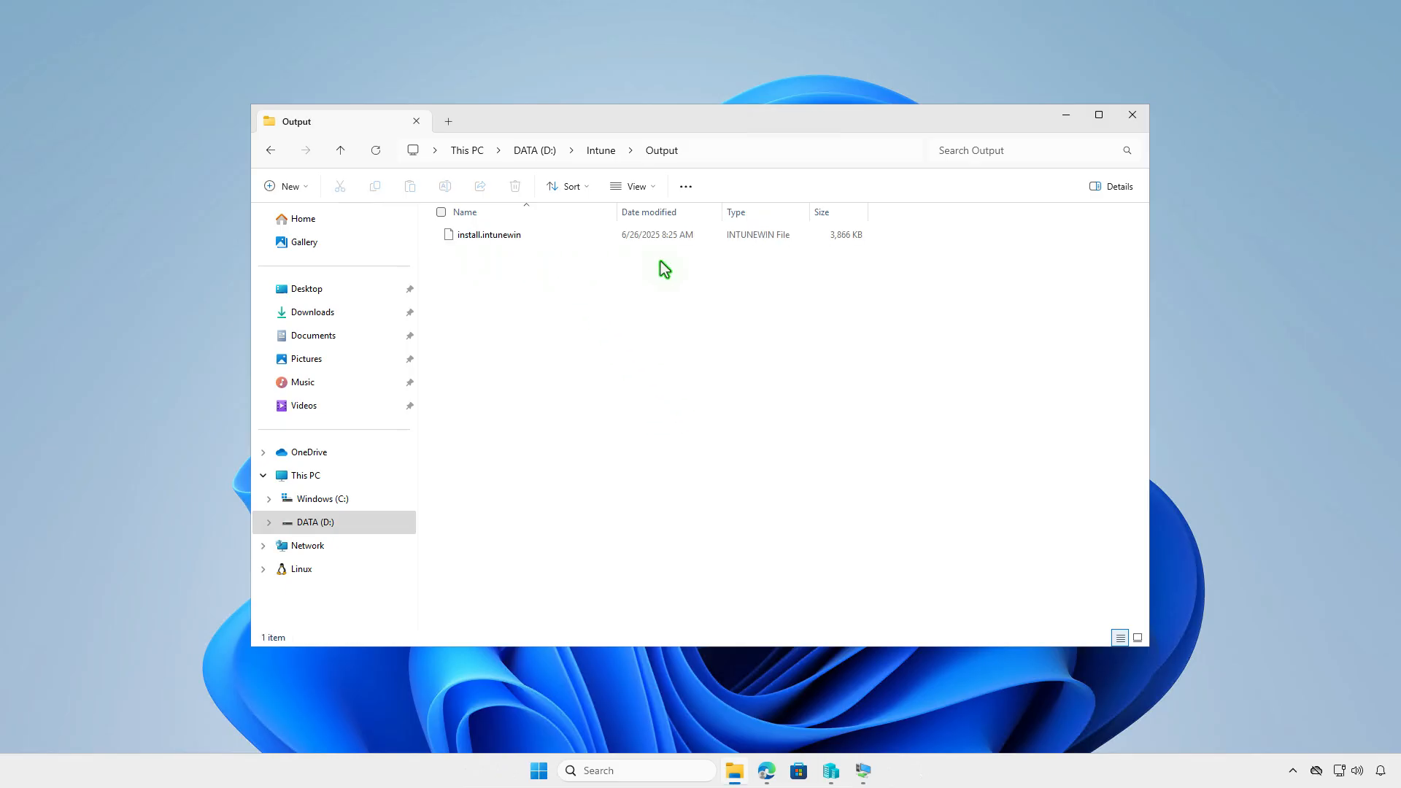
pyautogui.click(1062, 122)
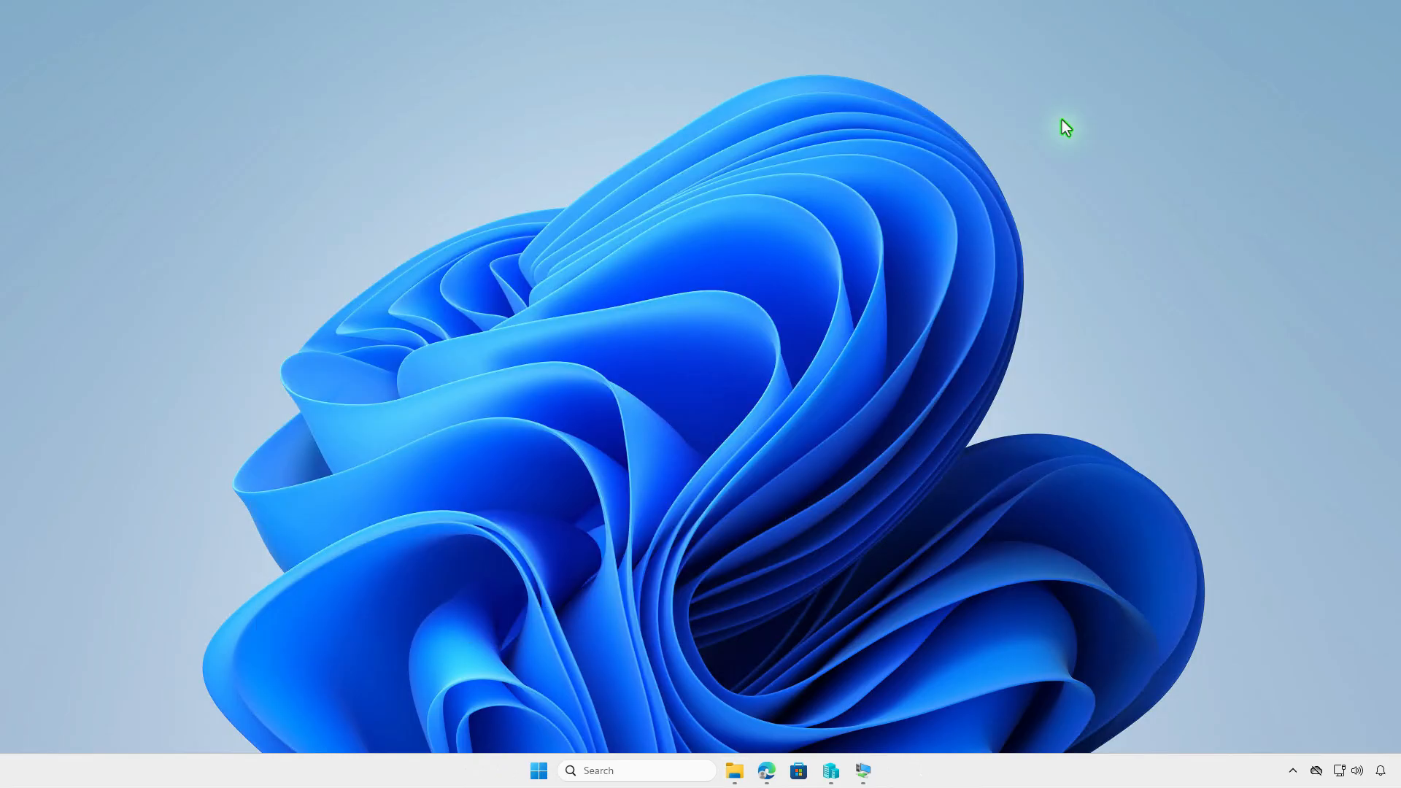
pyautogui.click(768, 772)
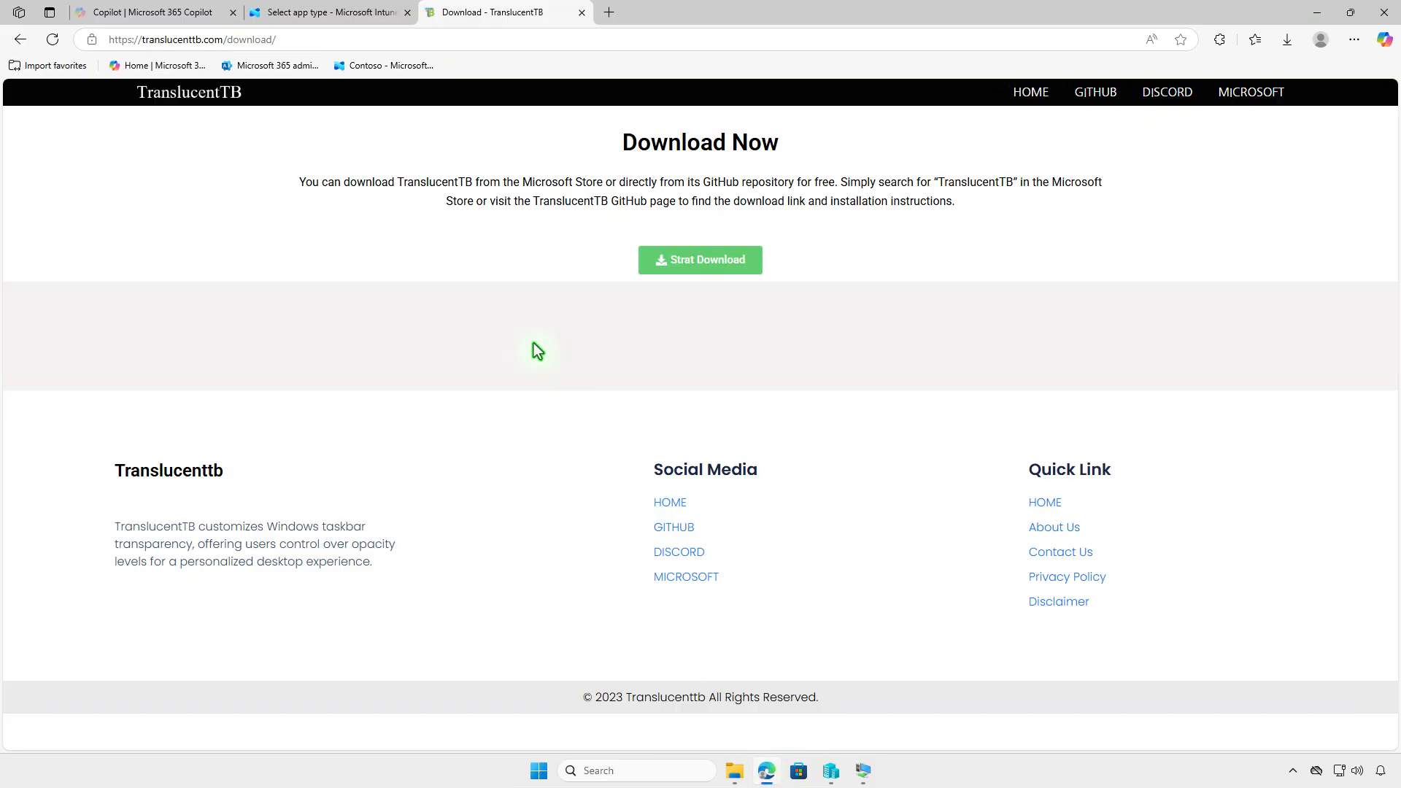
# Choose Windows app (Win32) as the app type for the new app
pyautogui.click(346, 15)
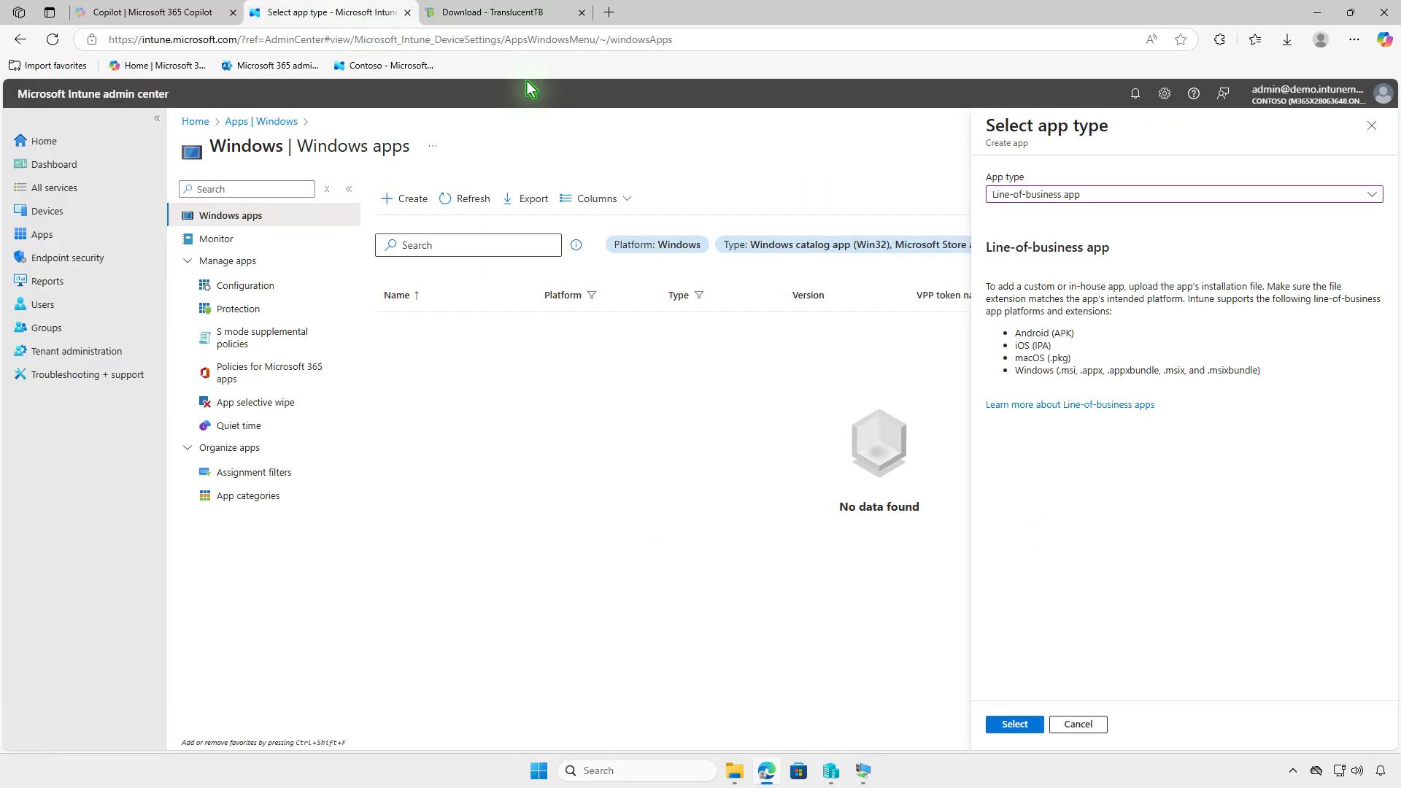
pyautogui.click(1254, 196)
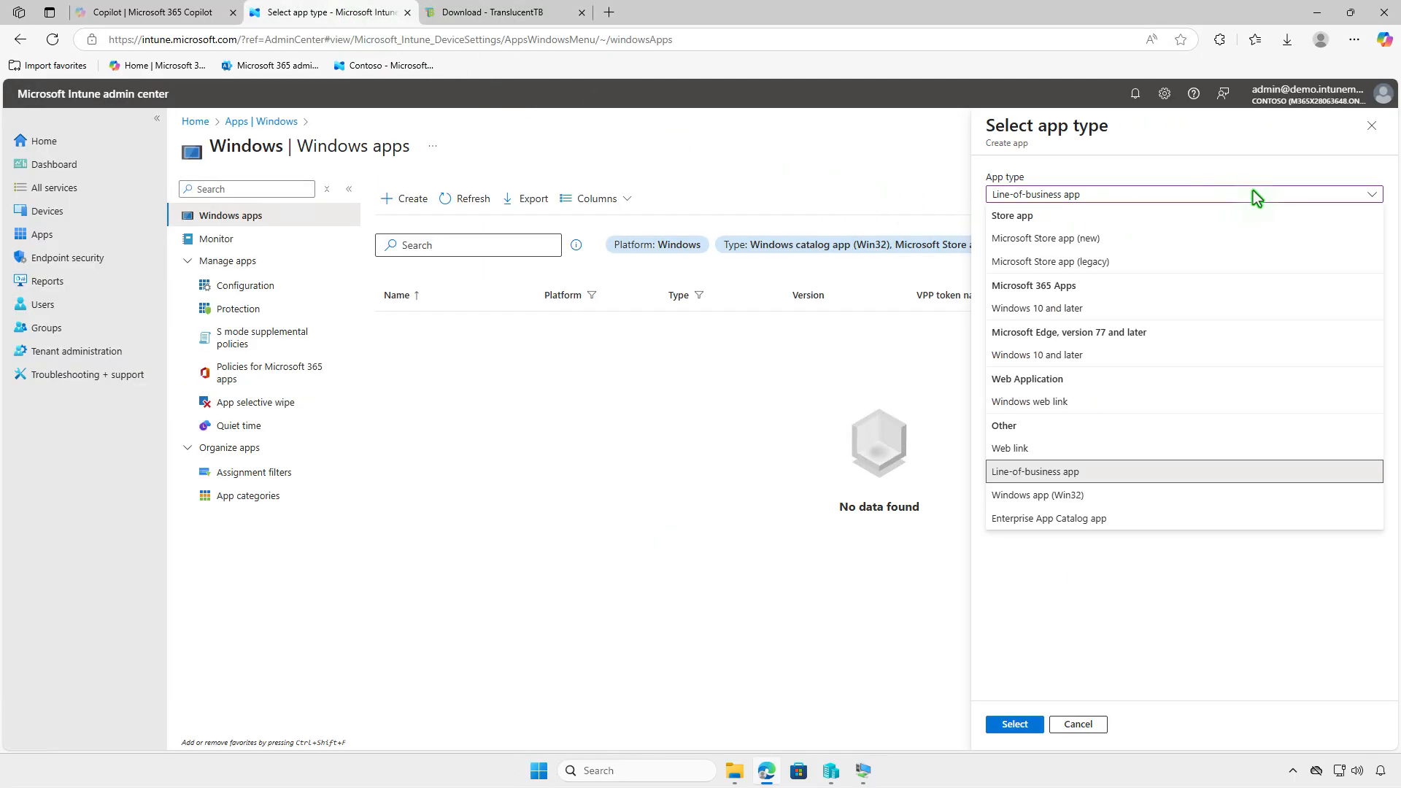
pyautogui.click(1175, 496)
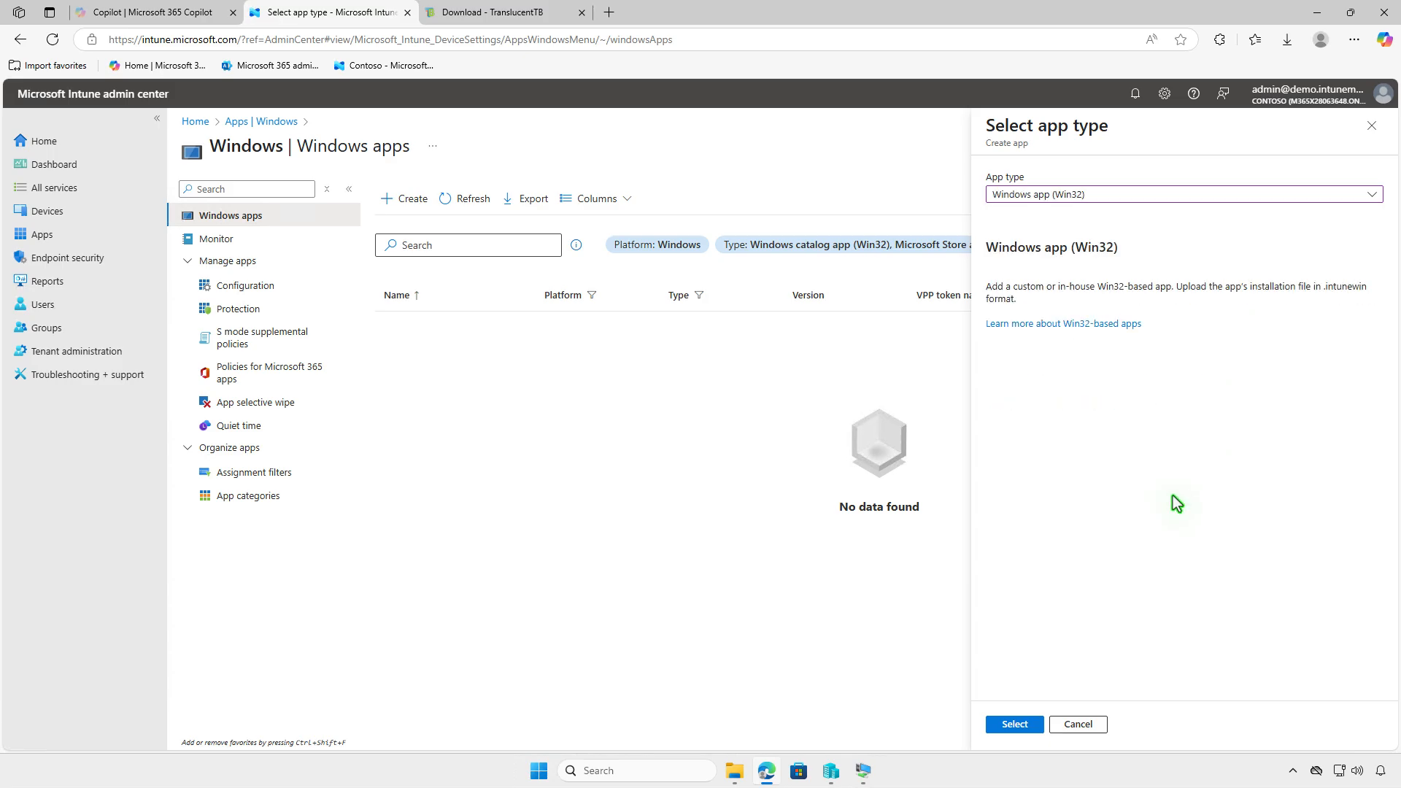
pyautogui.click(1021, 725)
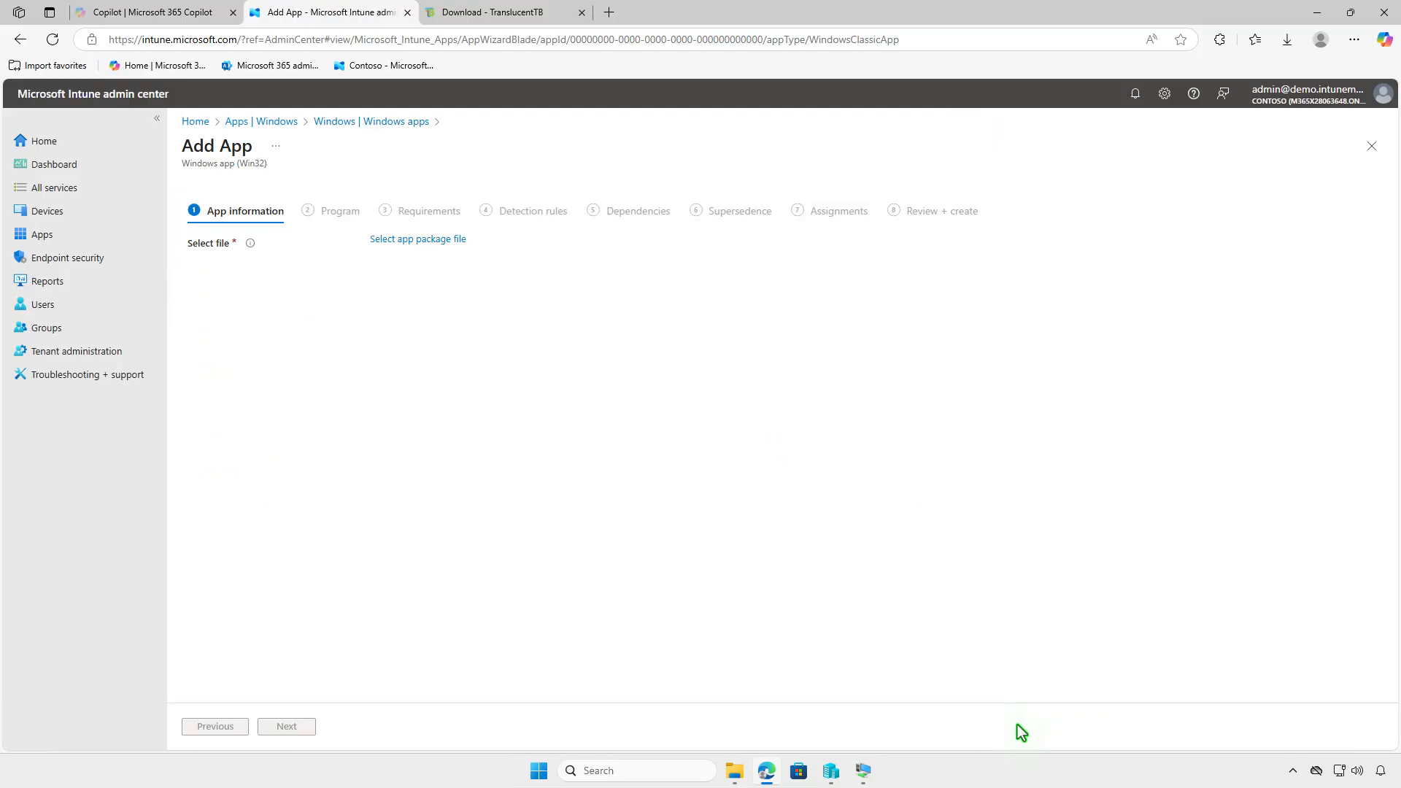
# Select D:\Intune\Output\install.intunewin as the app package file
pyautogui.click(430, 242)
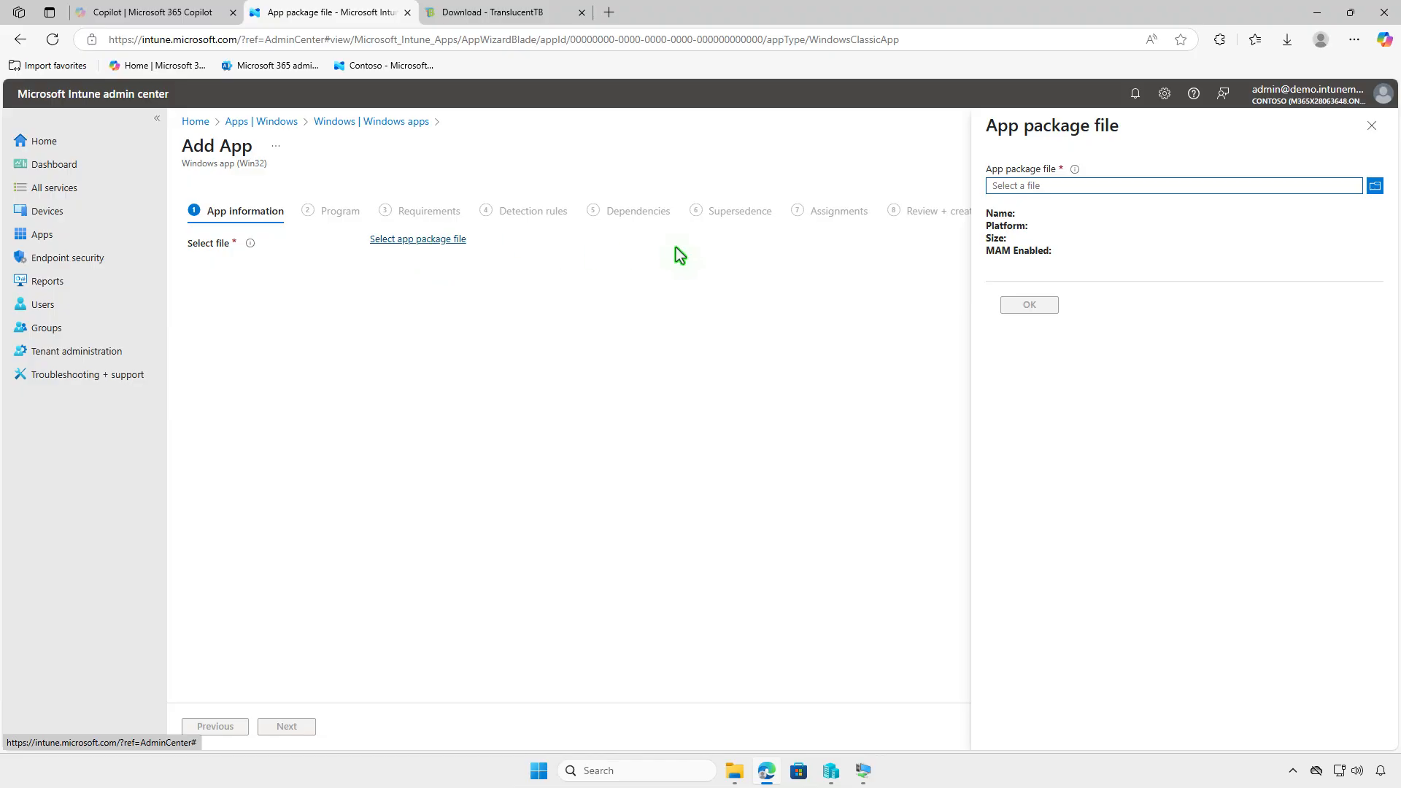
pyautogui.click(1149, 186)
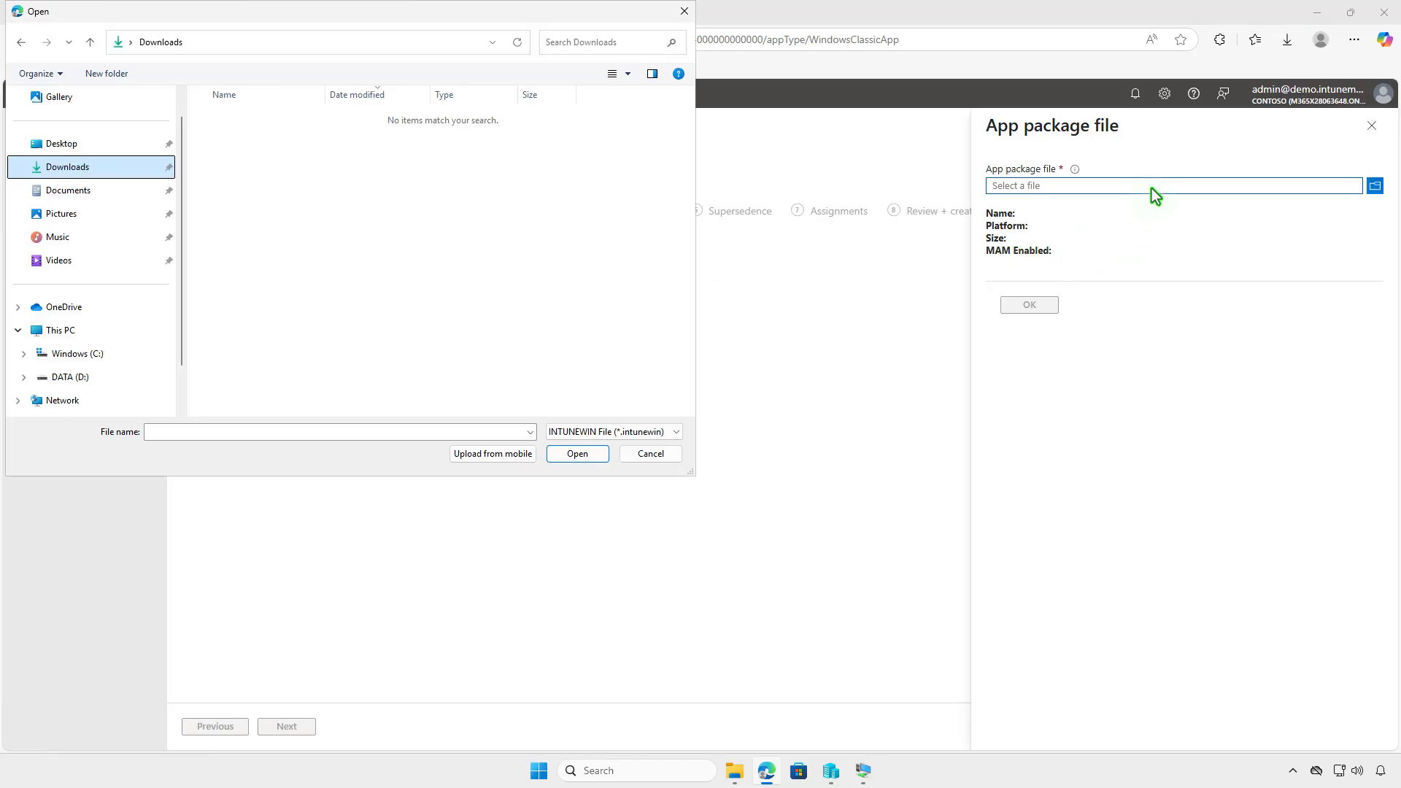
pyautogui.click(129, 327)
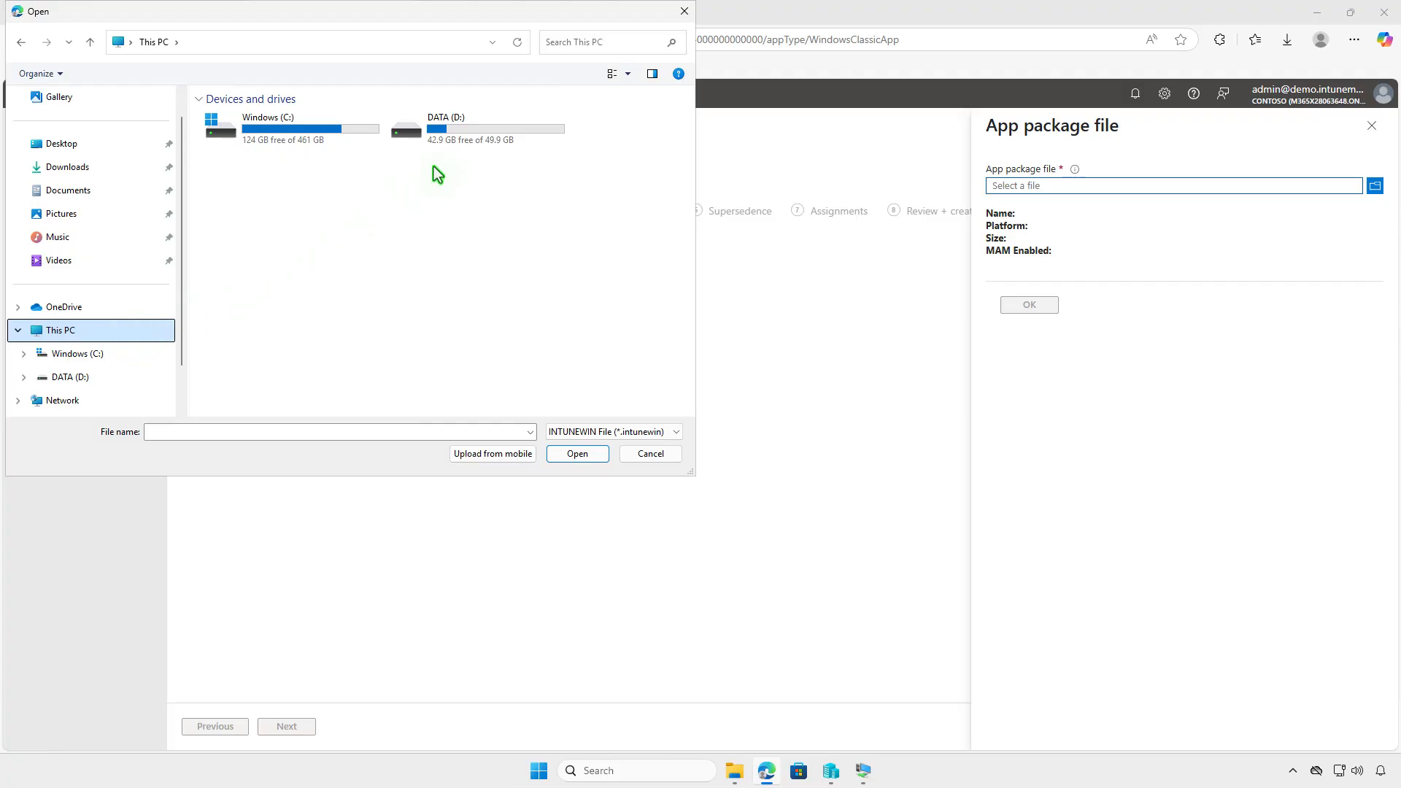
pyautogui.doubleClick(499, 138)
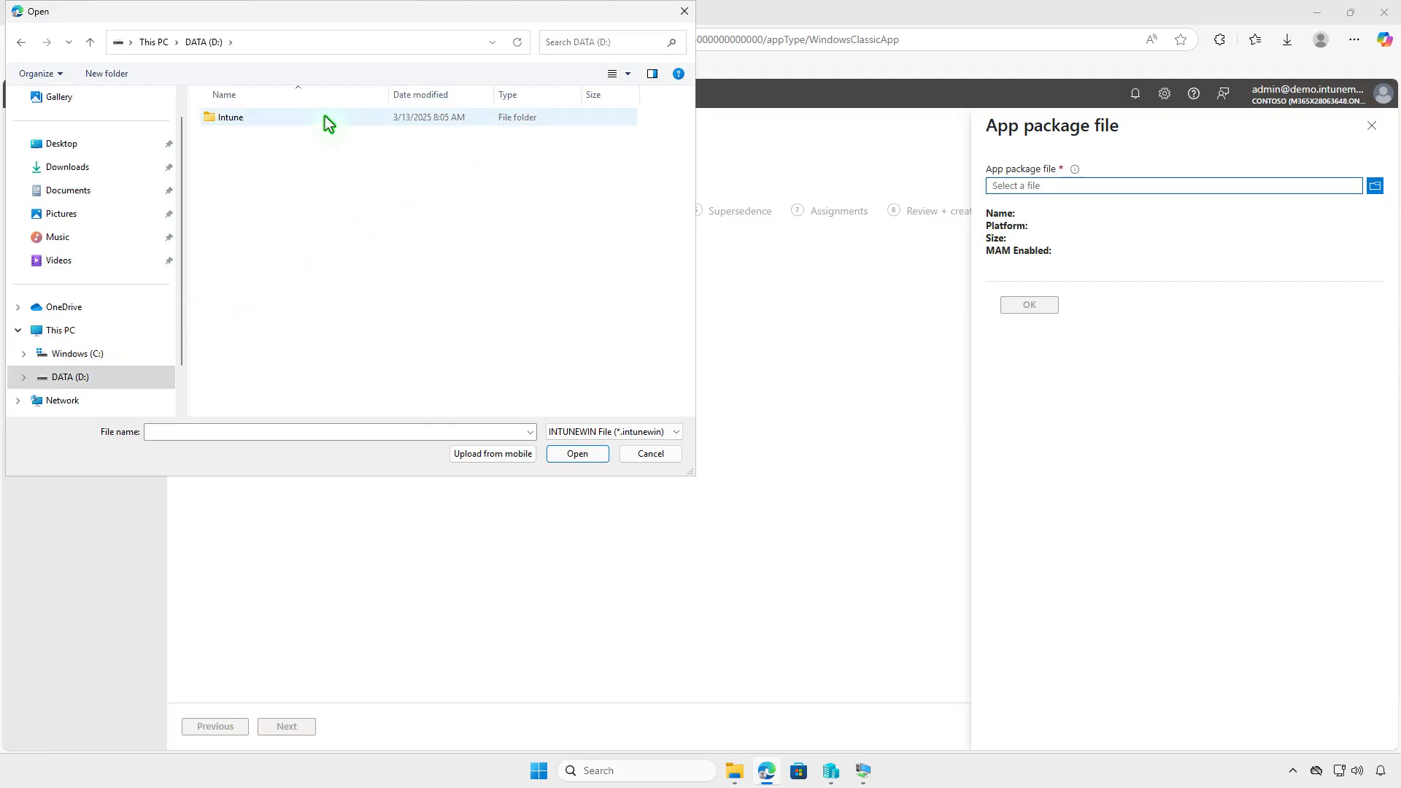
pyautogui.doubleClick(325, 118)
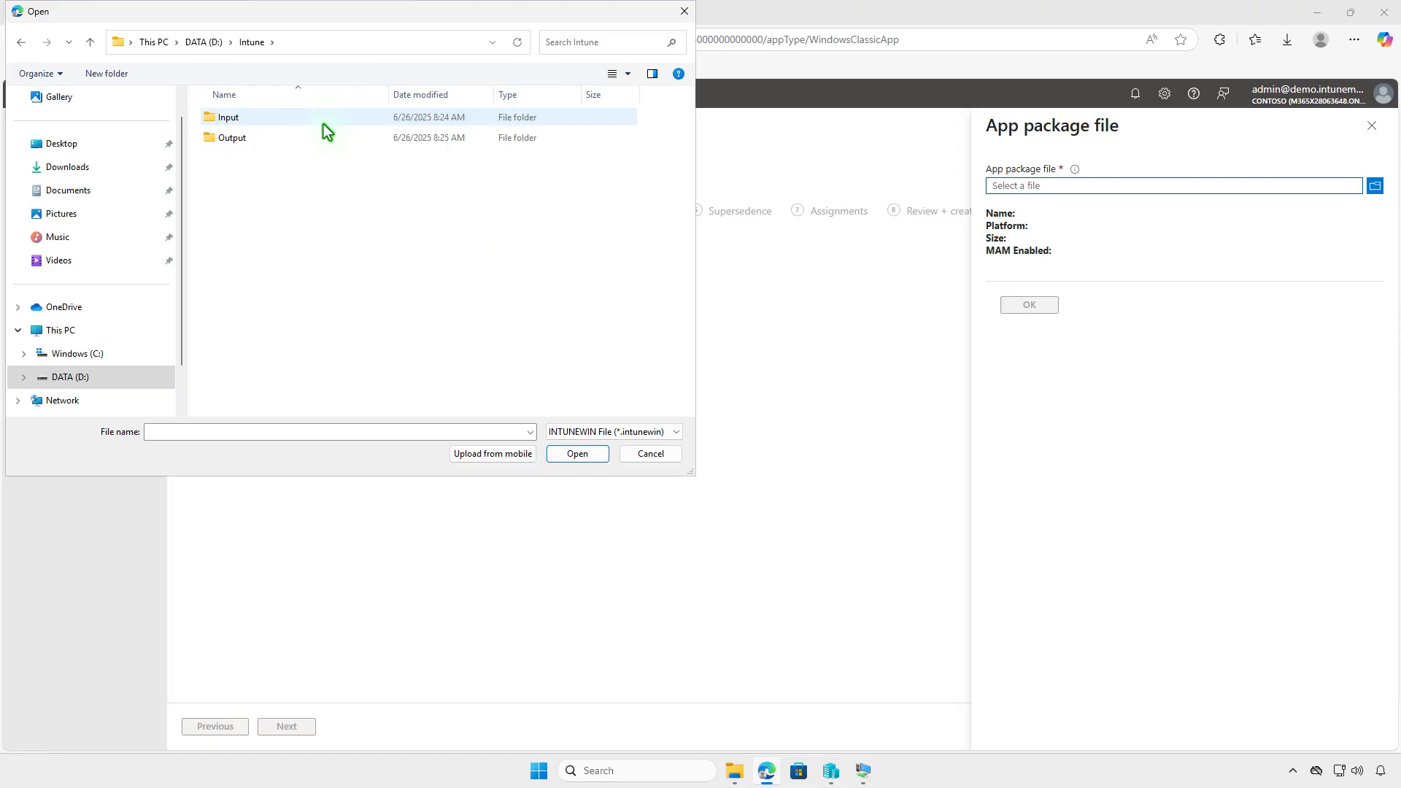
pyautogui.doubleClick(319, 139)
pyautogui.click(322, 121)
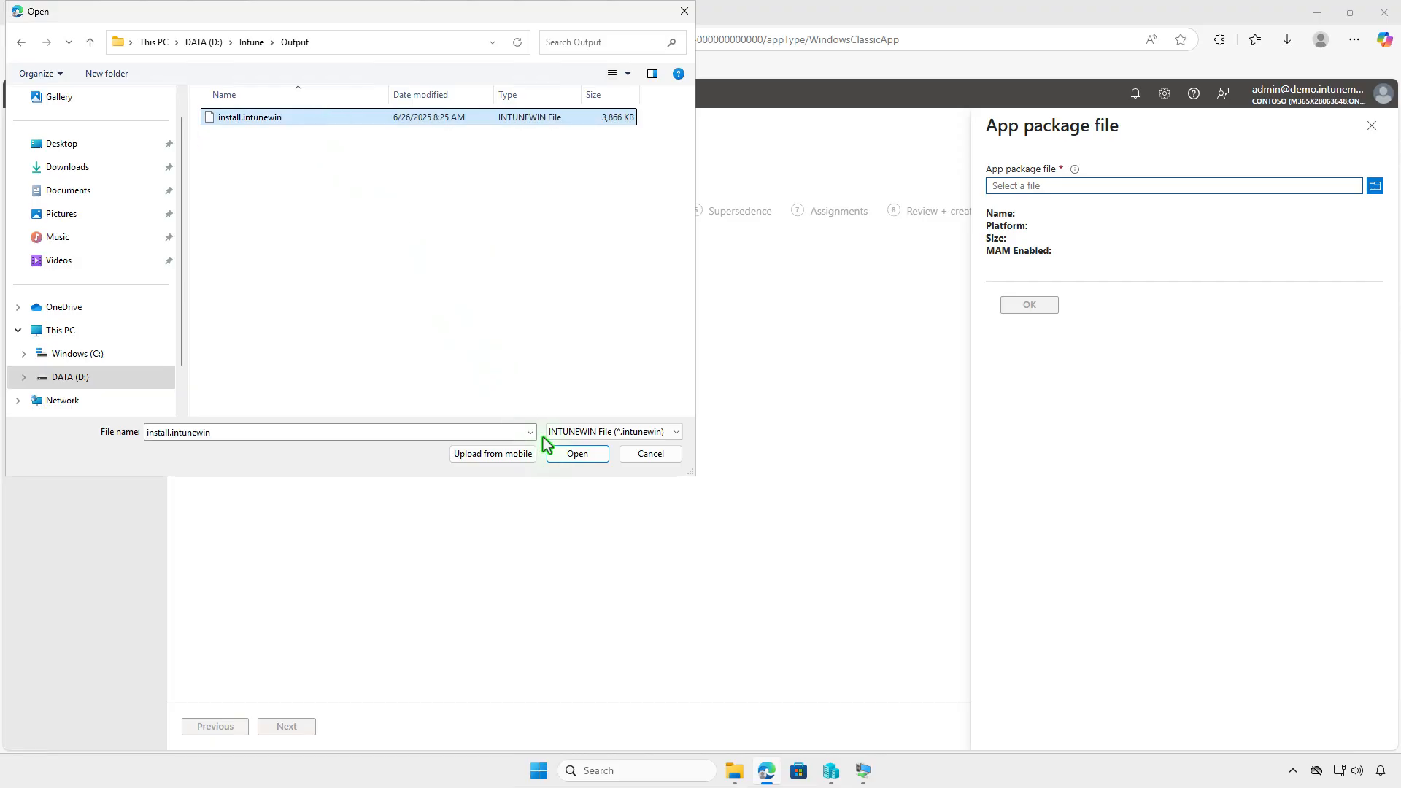
pyautogui.click(571, 455)
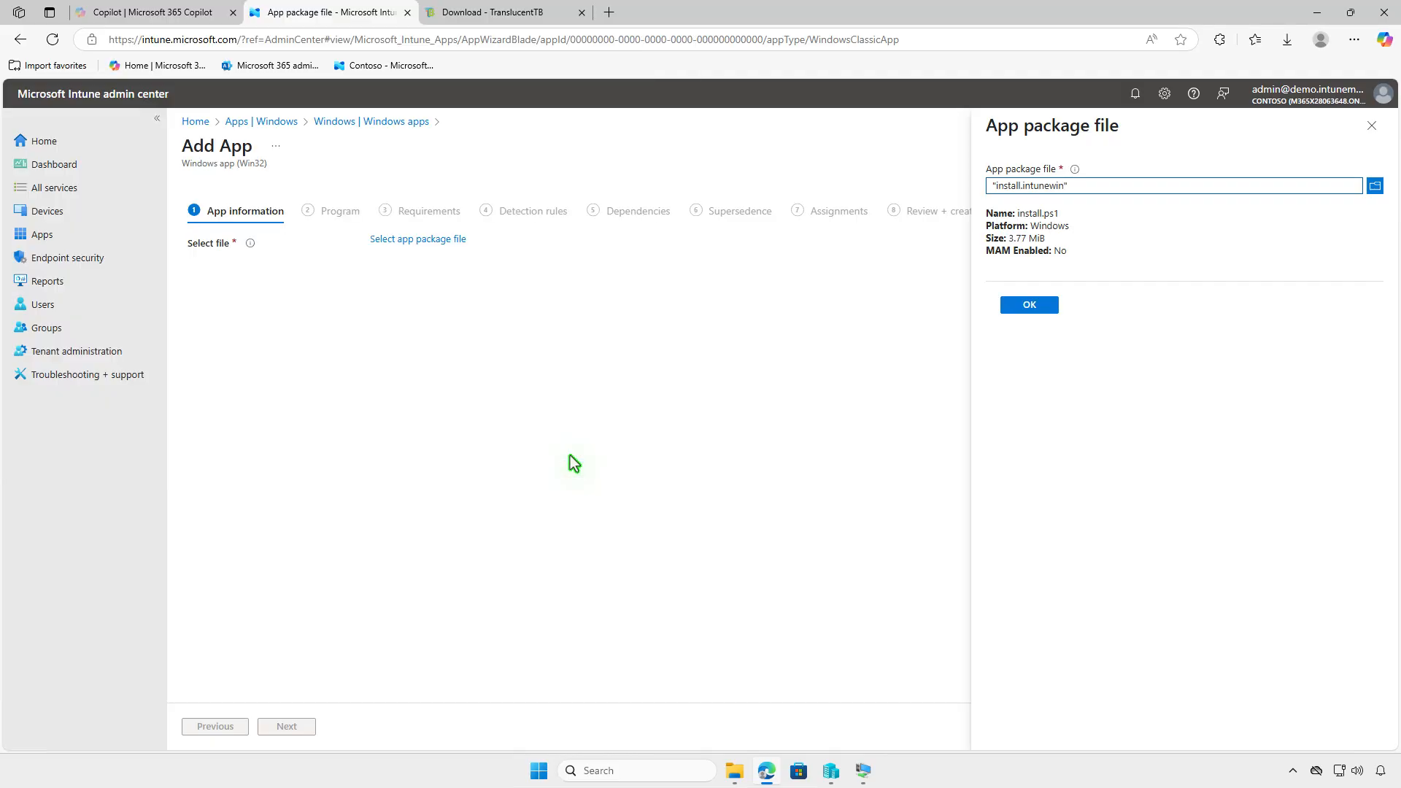
# Confirm the install.intunewin package and upload 5b40j1ls.png from Downloads as the app logo
pyautogui.click(1043, 308)
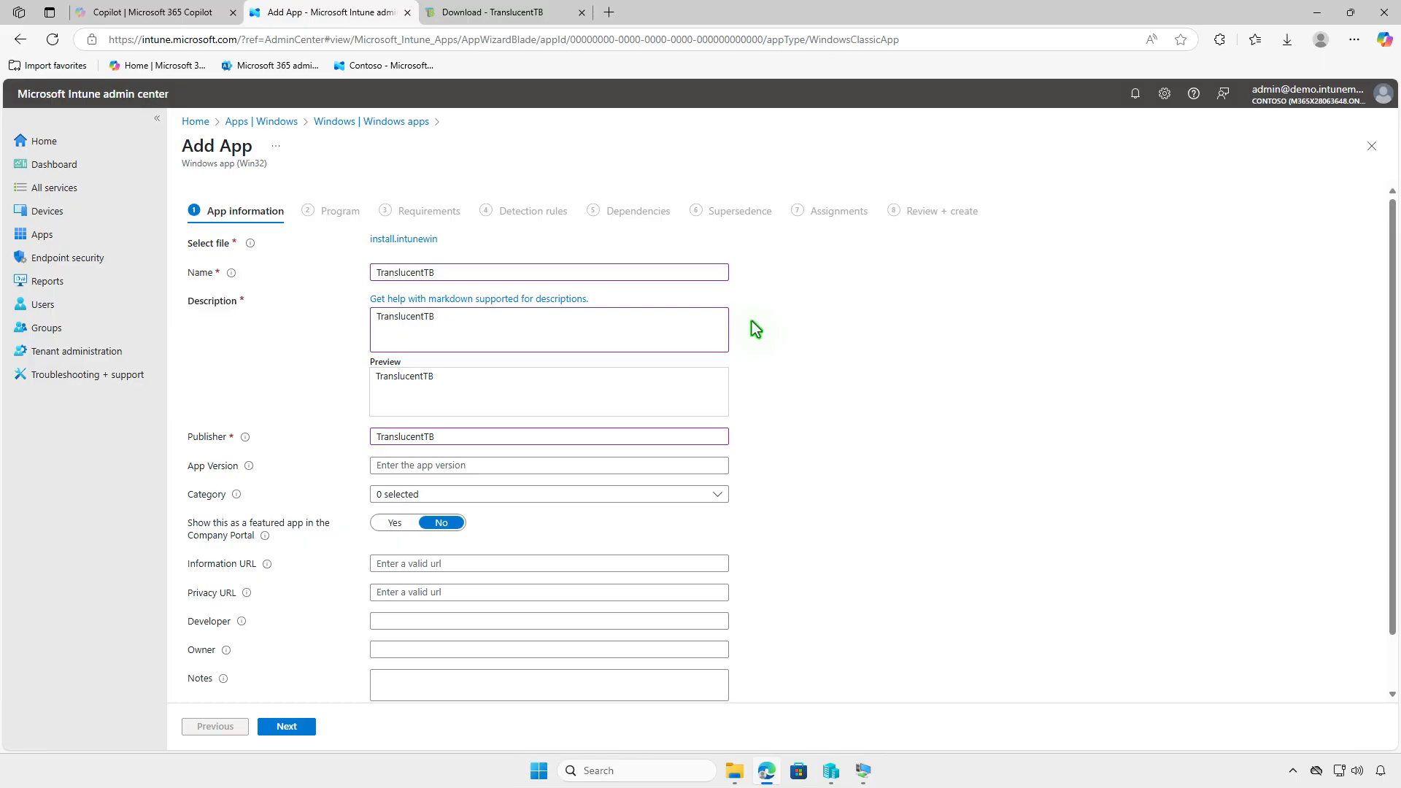
pyautogui.scroll(-1, 752, 325)
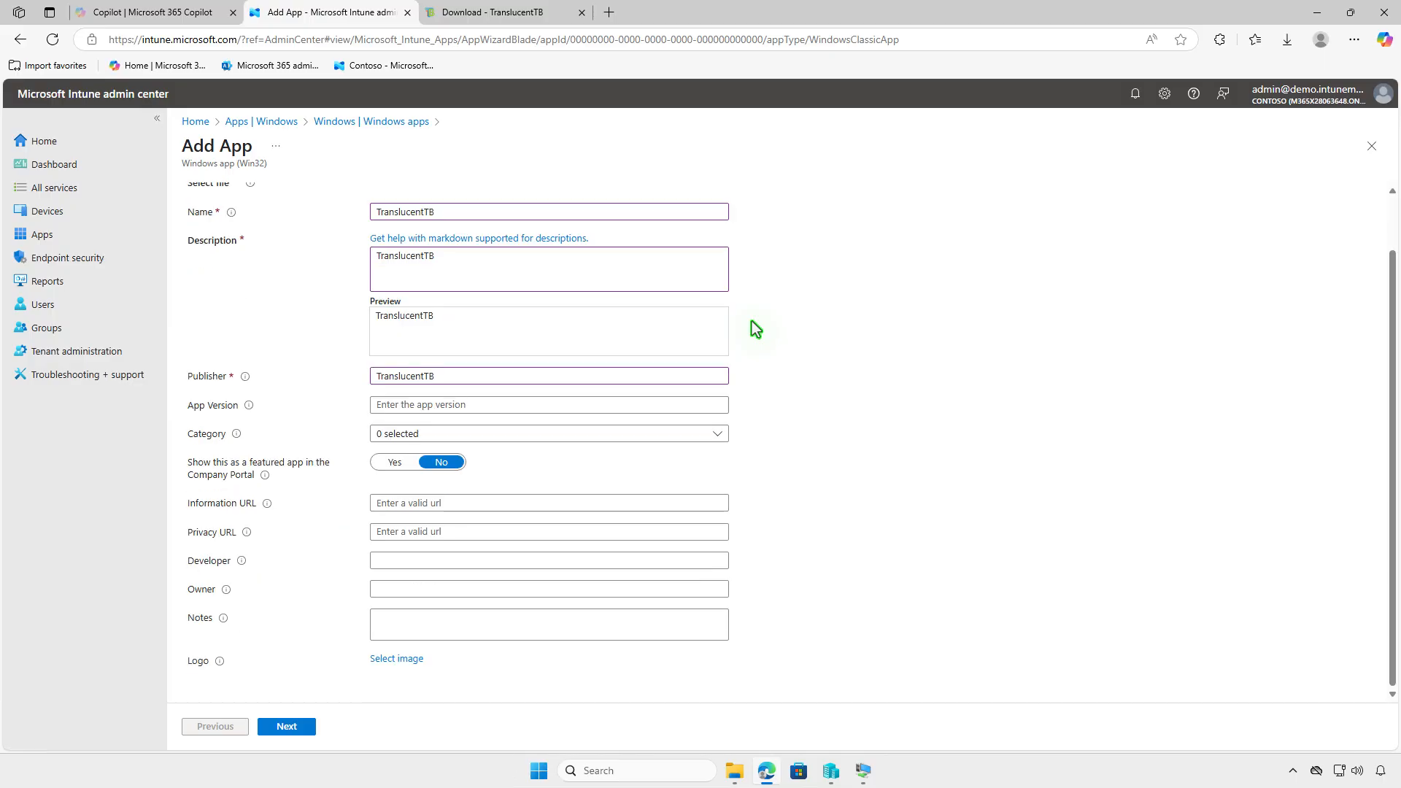
pyautogui.click(403, 660)
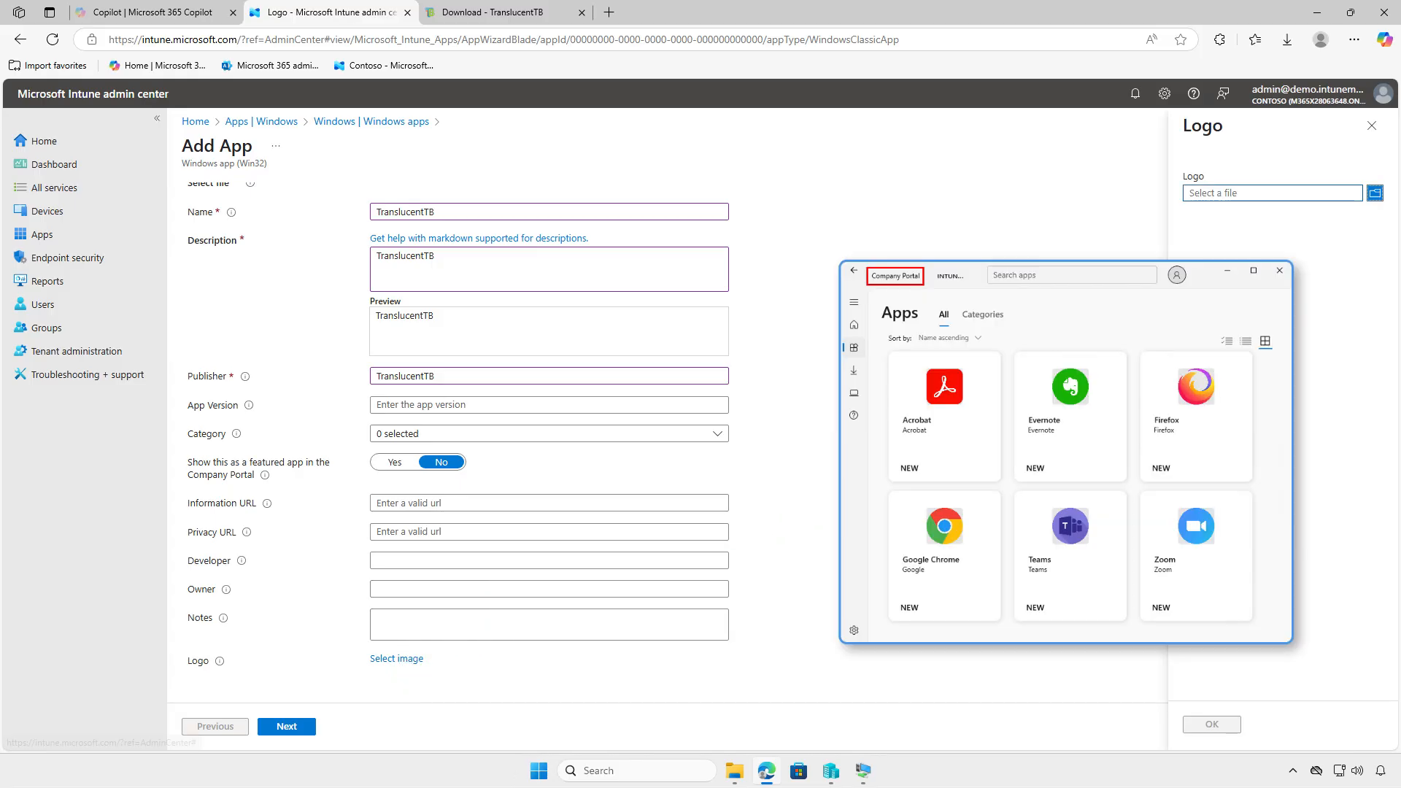
pyautogui.click(1263, 196)
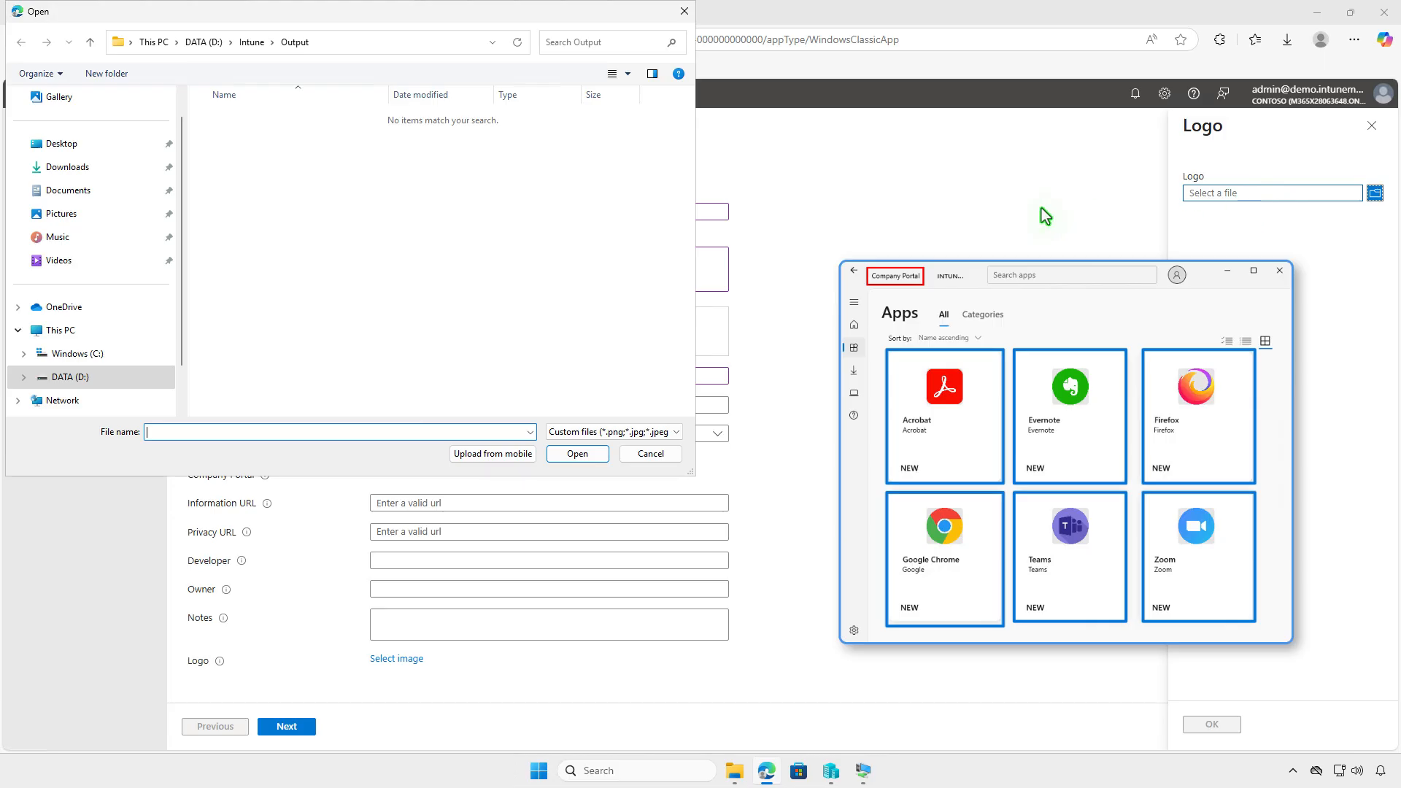
pyautogui.click(104, 173)
pyautogui.click(274, 143)
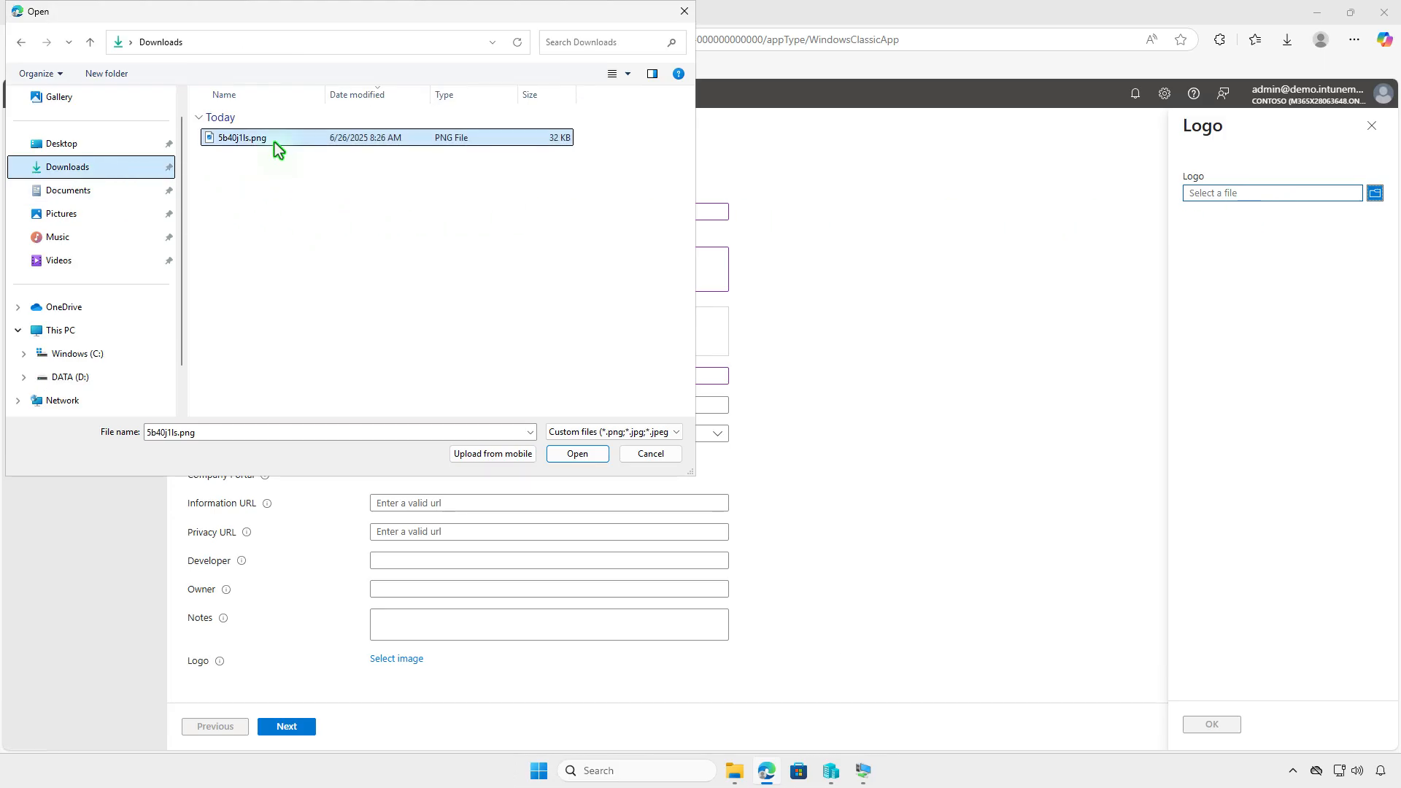
pyautogui.click(580, 456)
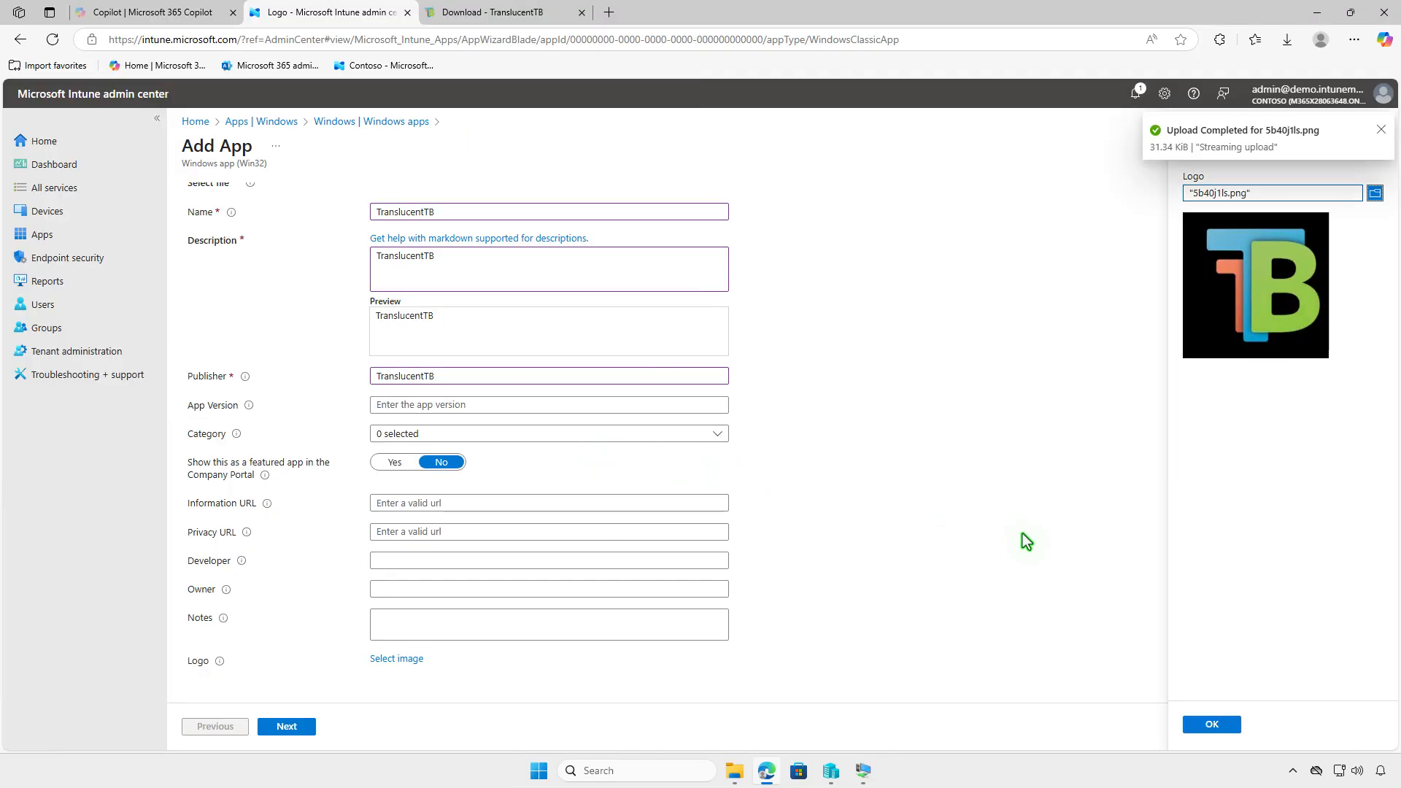
pyautogui.click(1201, 725)
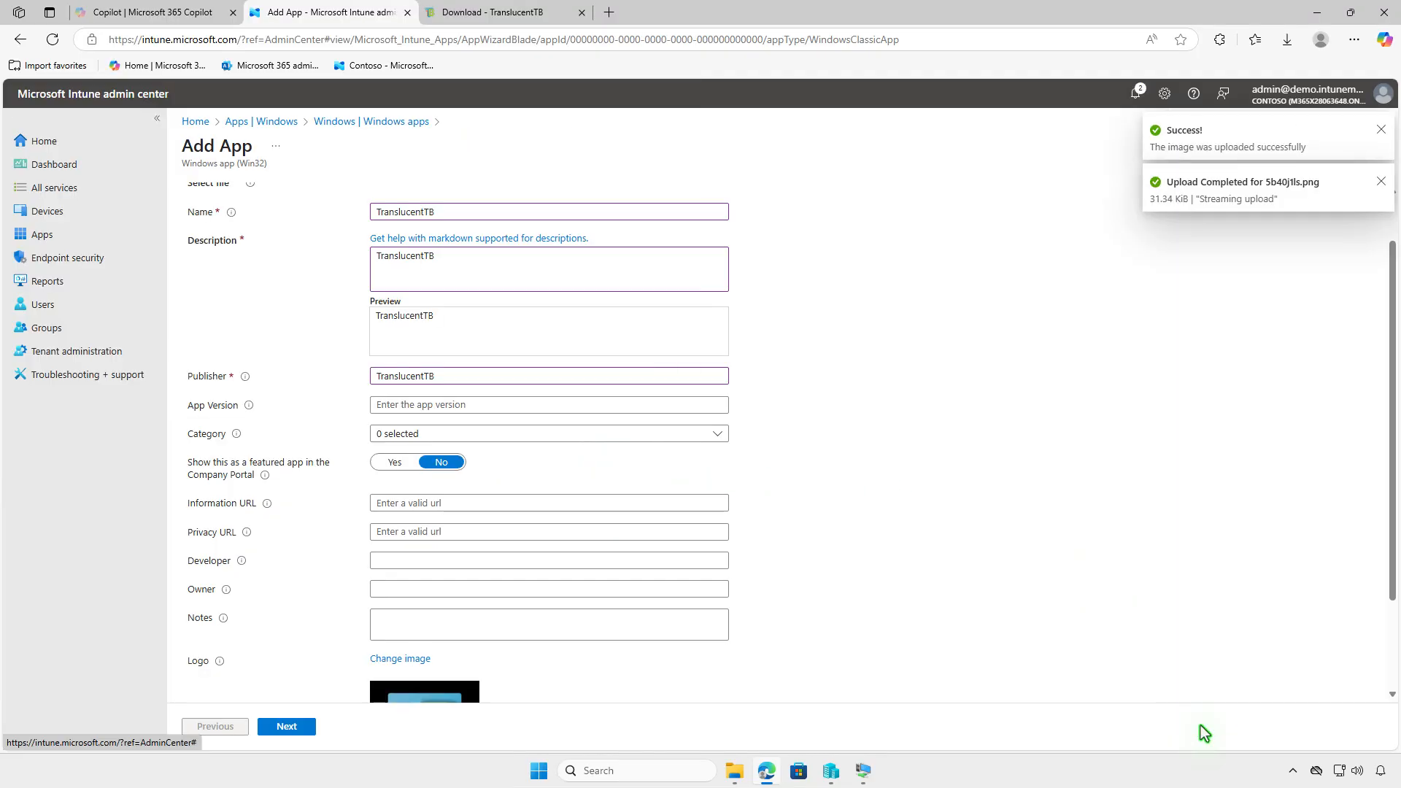
pyautogui.scroll(-2, 1026, 617)
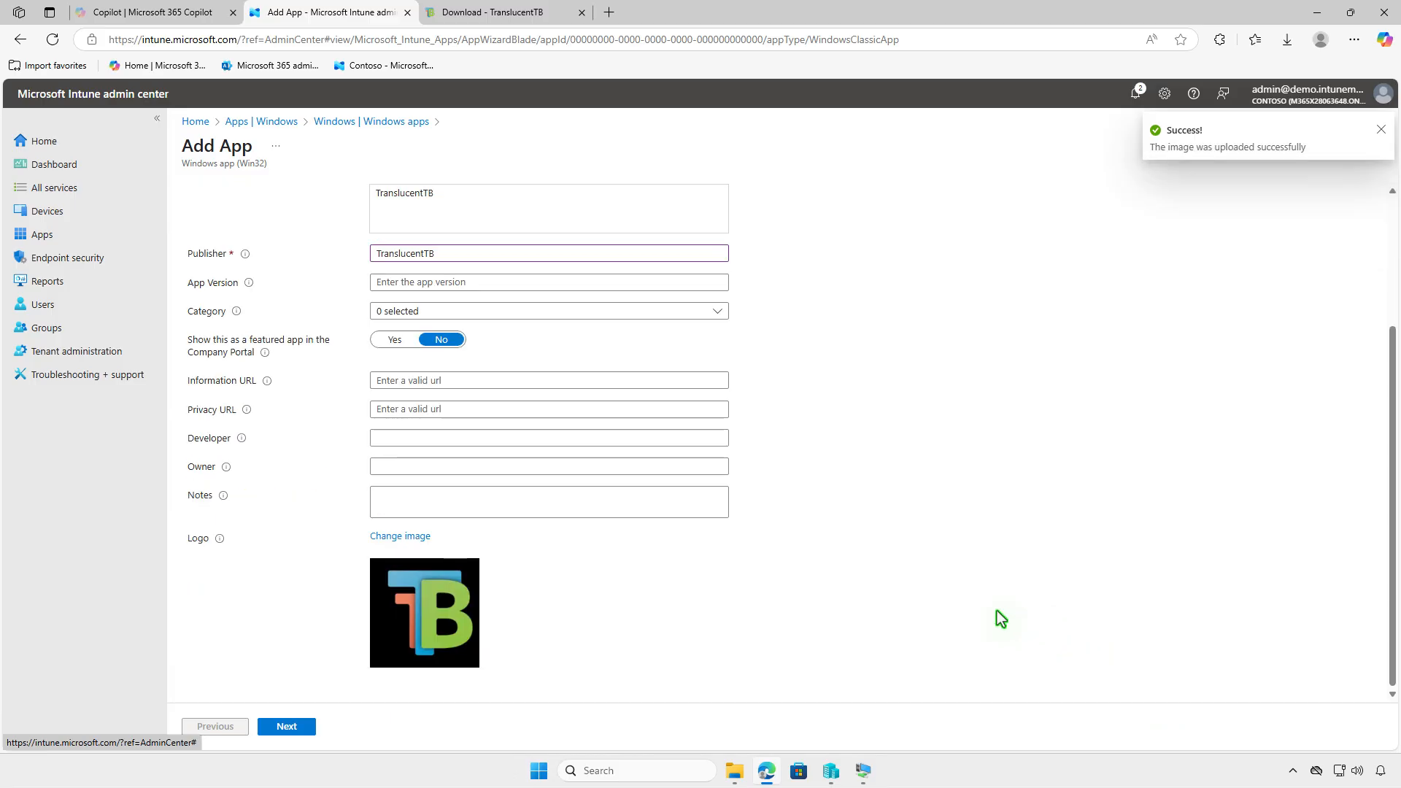
# On the Program page, set Install behavior to User and continue to Requirements
pyautogui.click(286, 727)
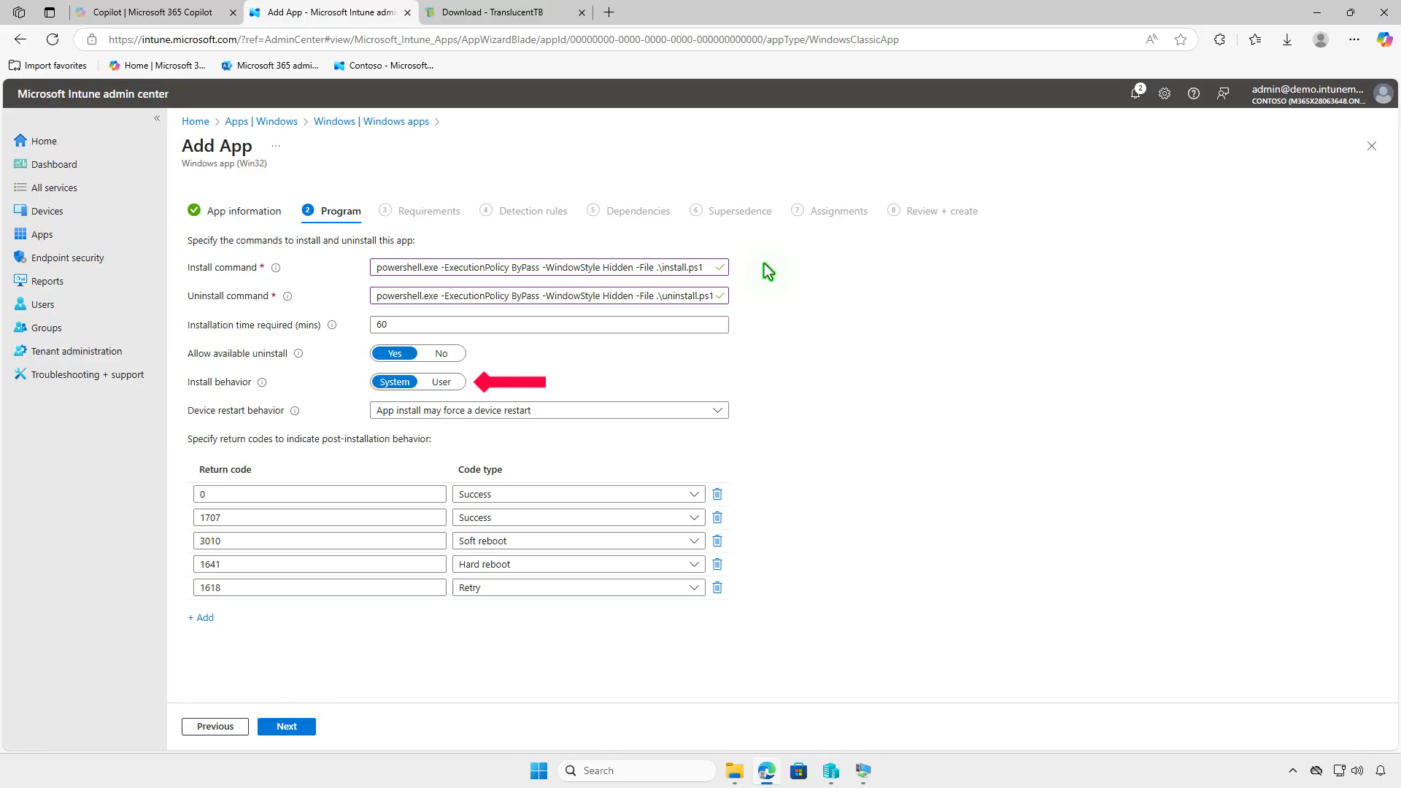
pyautogui.click(444, 384)
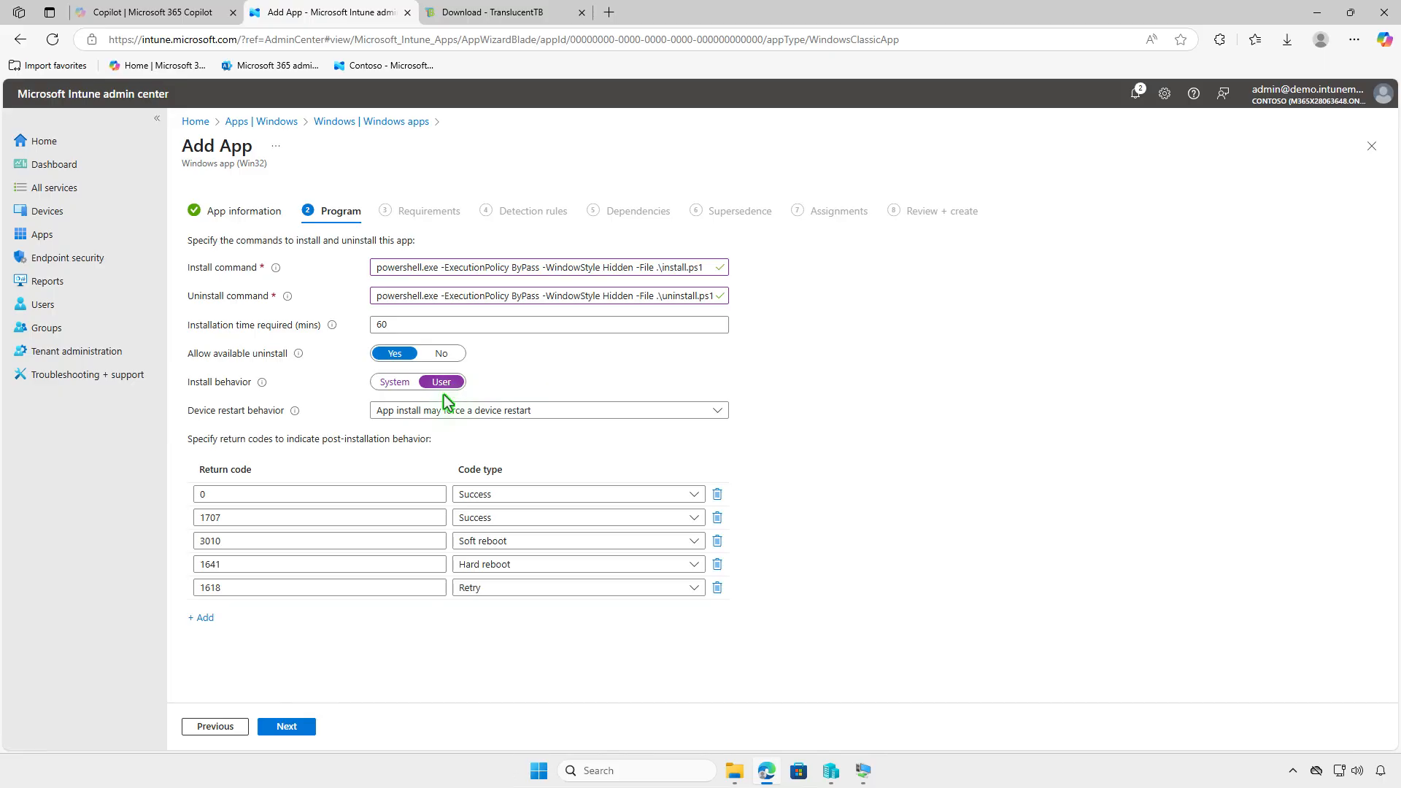
pyautogui.click(299, 730)
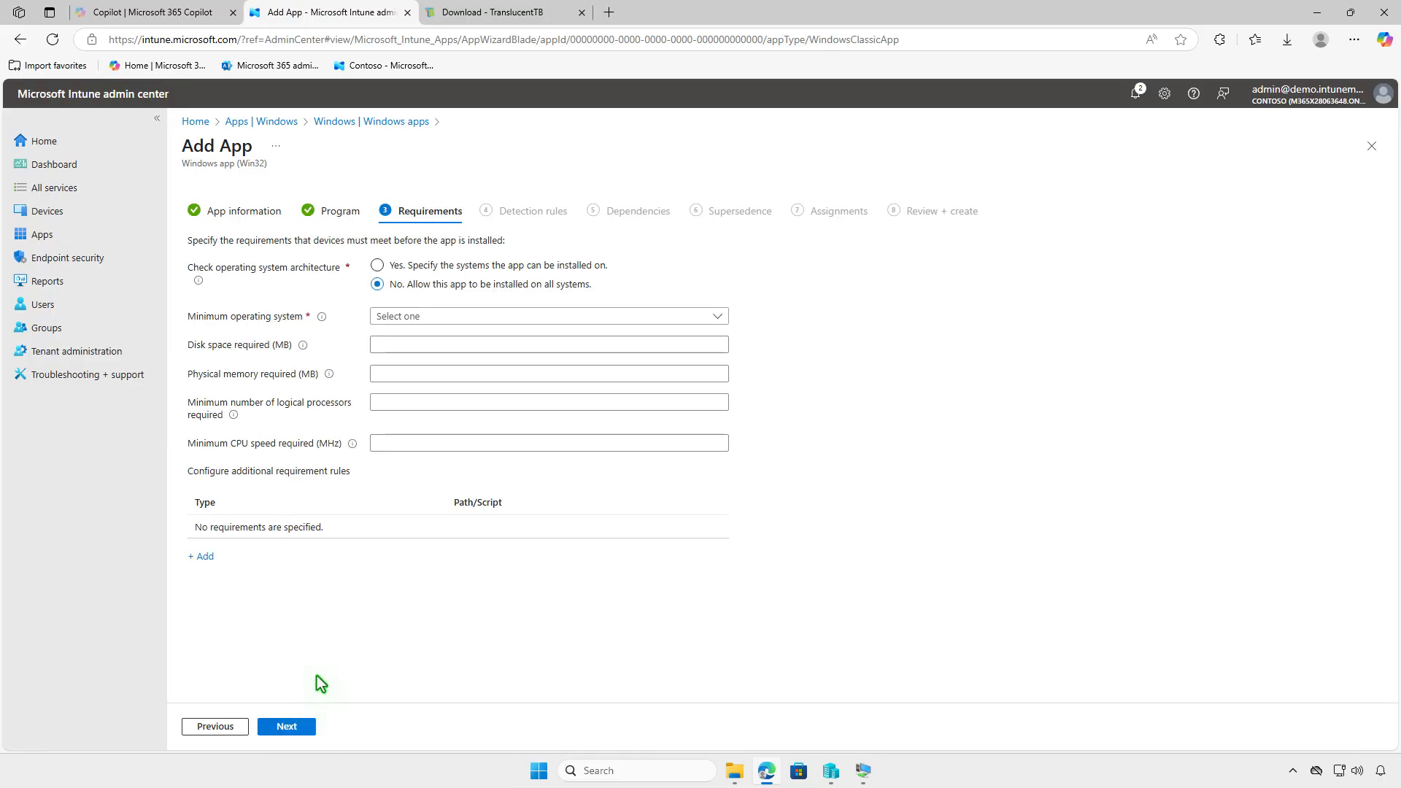
# Require x64 architecture and a minimum OS of Windows 10 1607
pyautogui.click(446, 265)
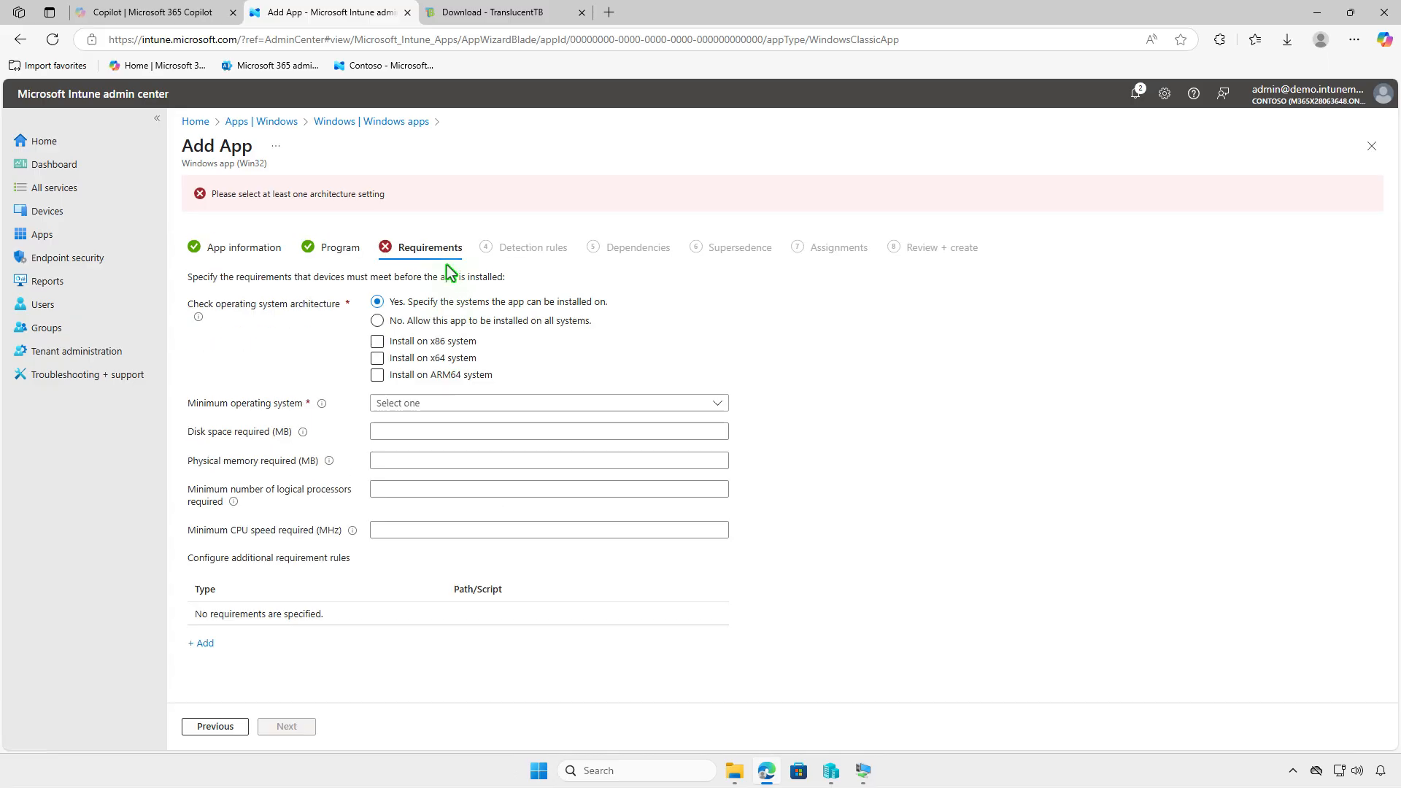
pyautogui.click(379, 358)
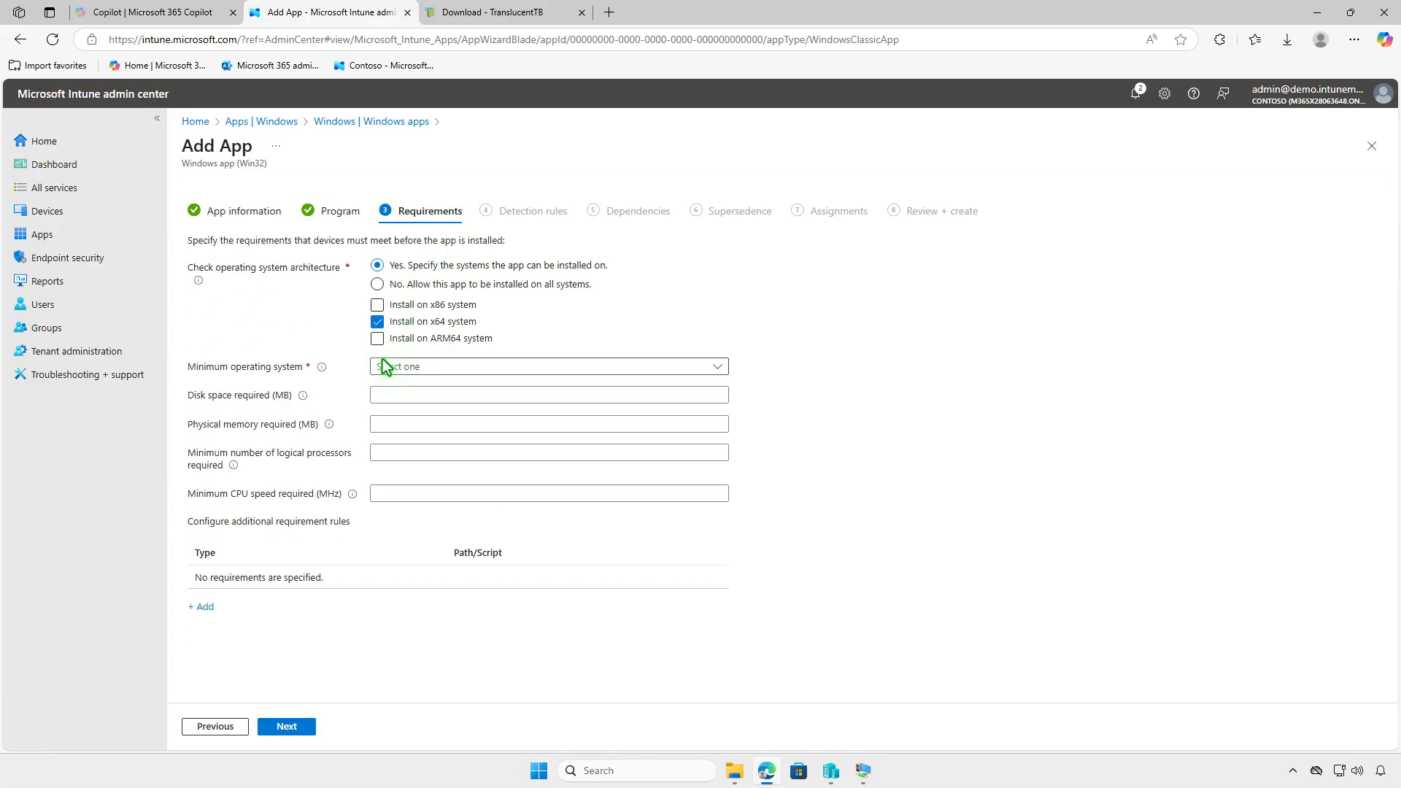
pyautogui.click(535, 369)
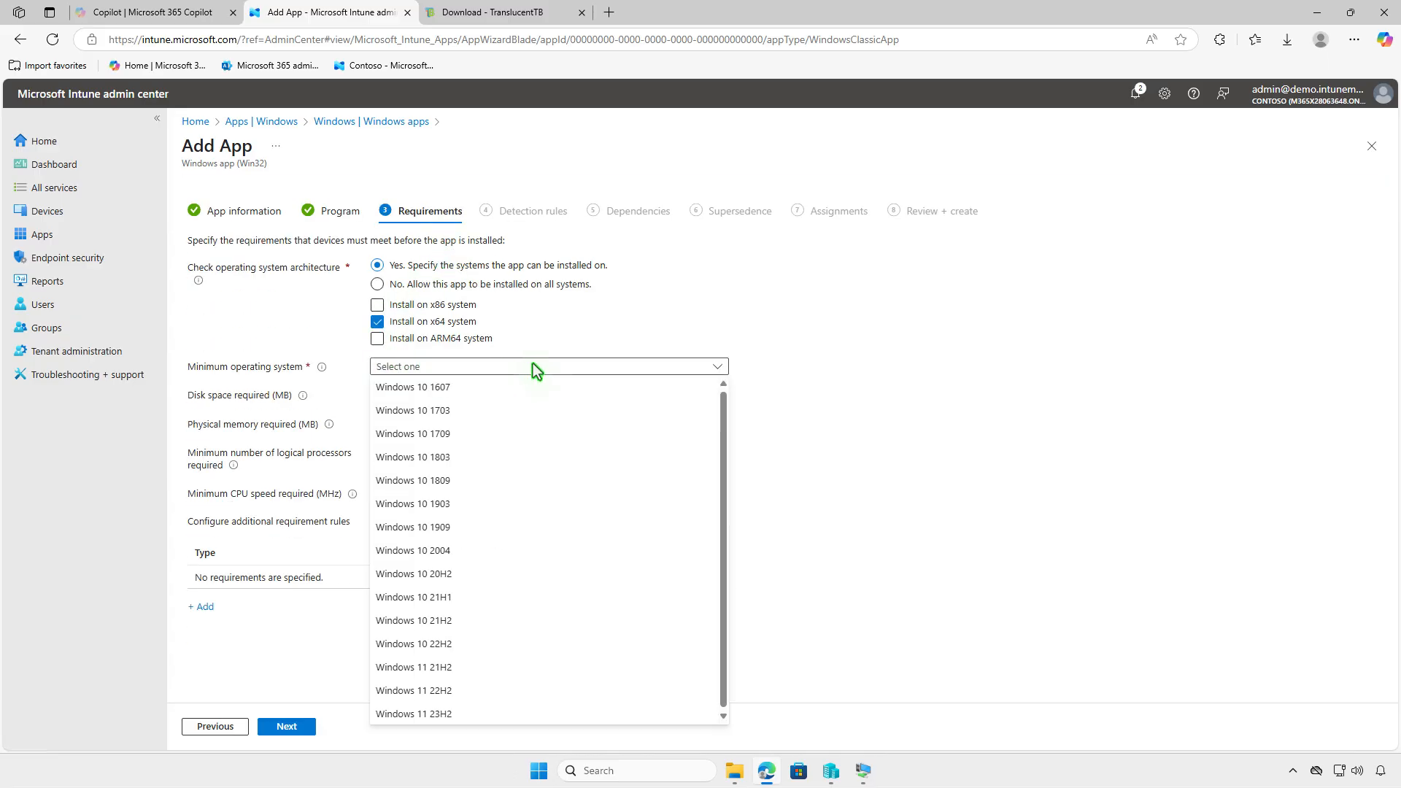
pyautogui.click(546, 387)
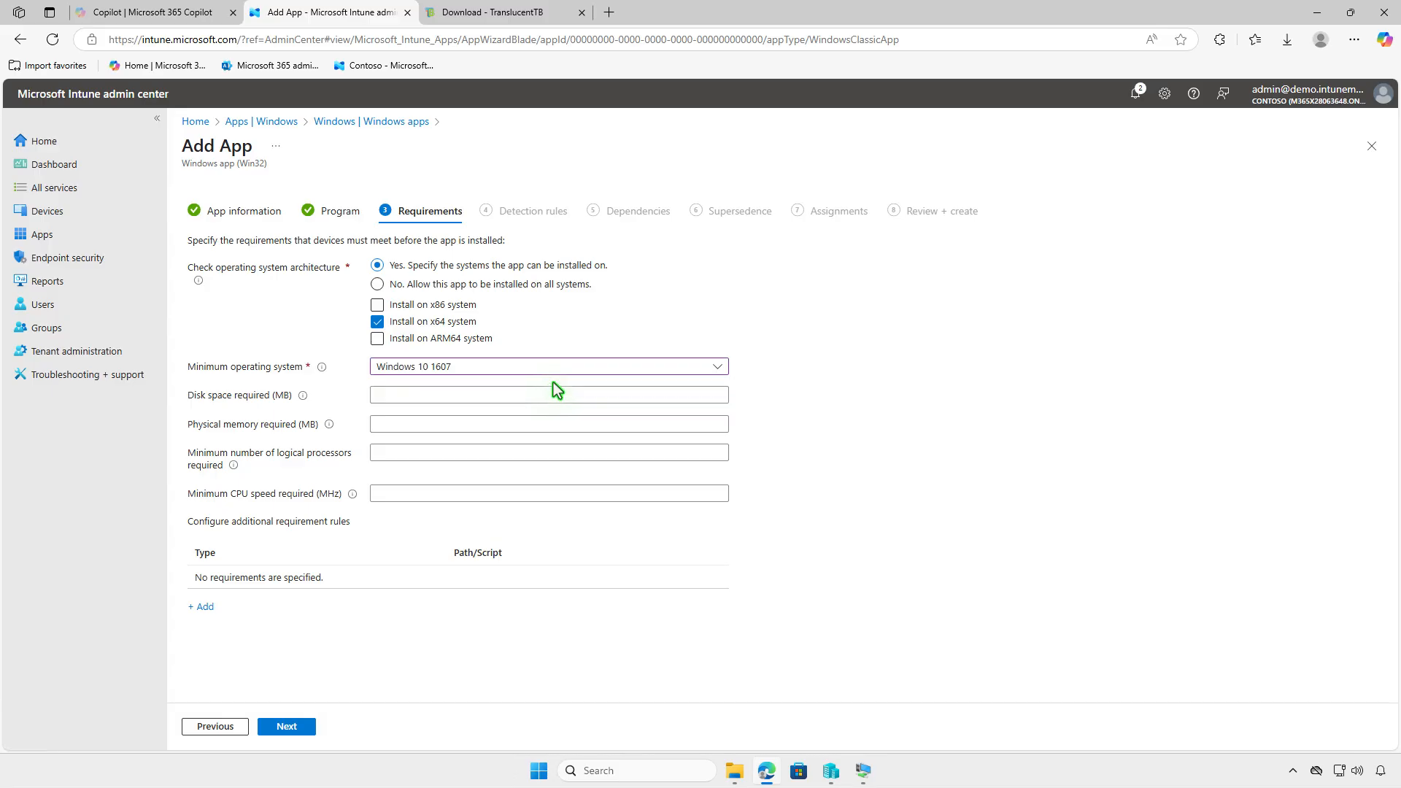
pyautogui.click(300, 726)
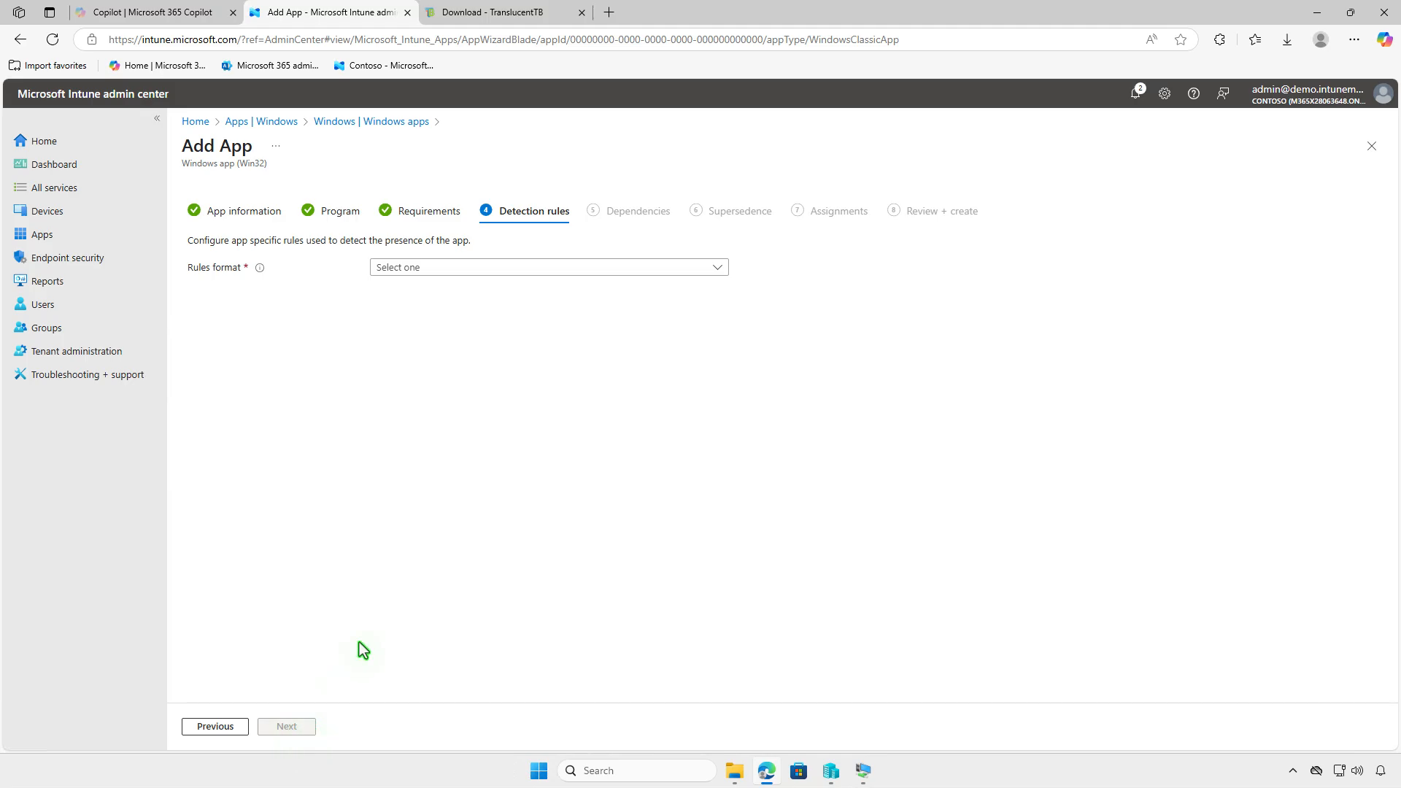
# Use the custom detection script D:\Intune\Input\detection.ps1 as the detection rule
pyautogui.click(538, 267)
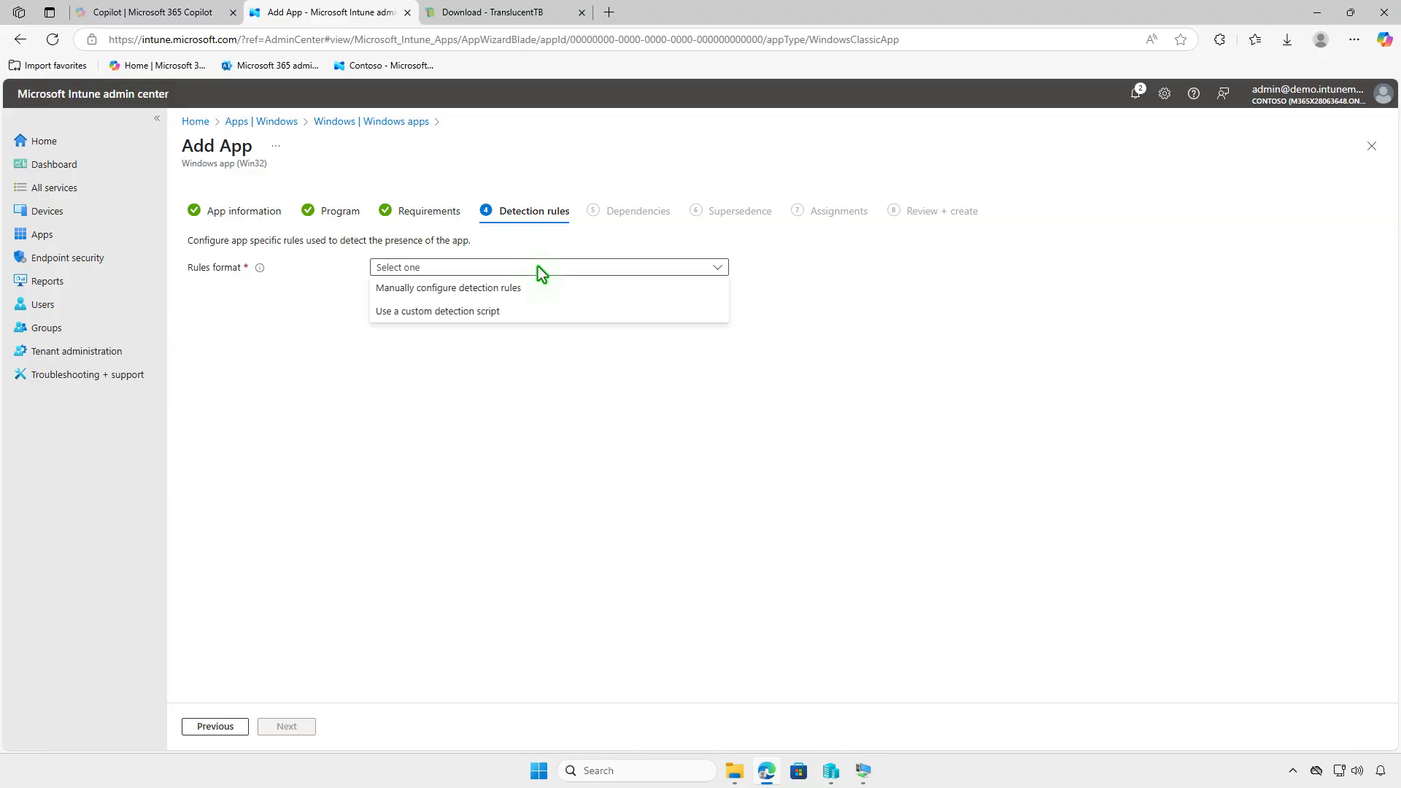
pyautogui.click(533, 310)
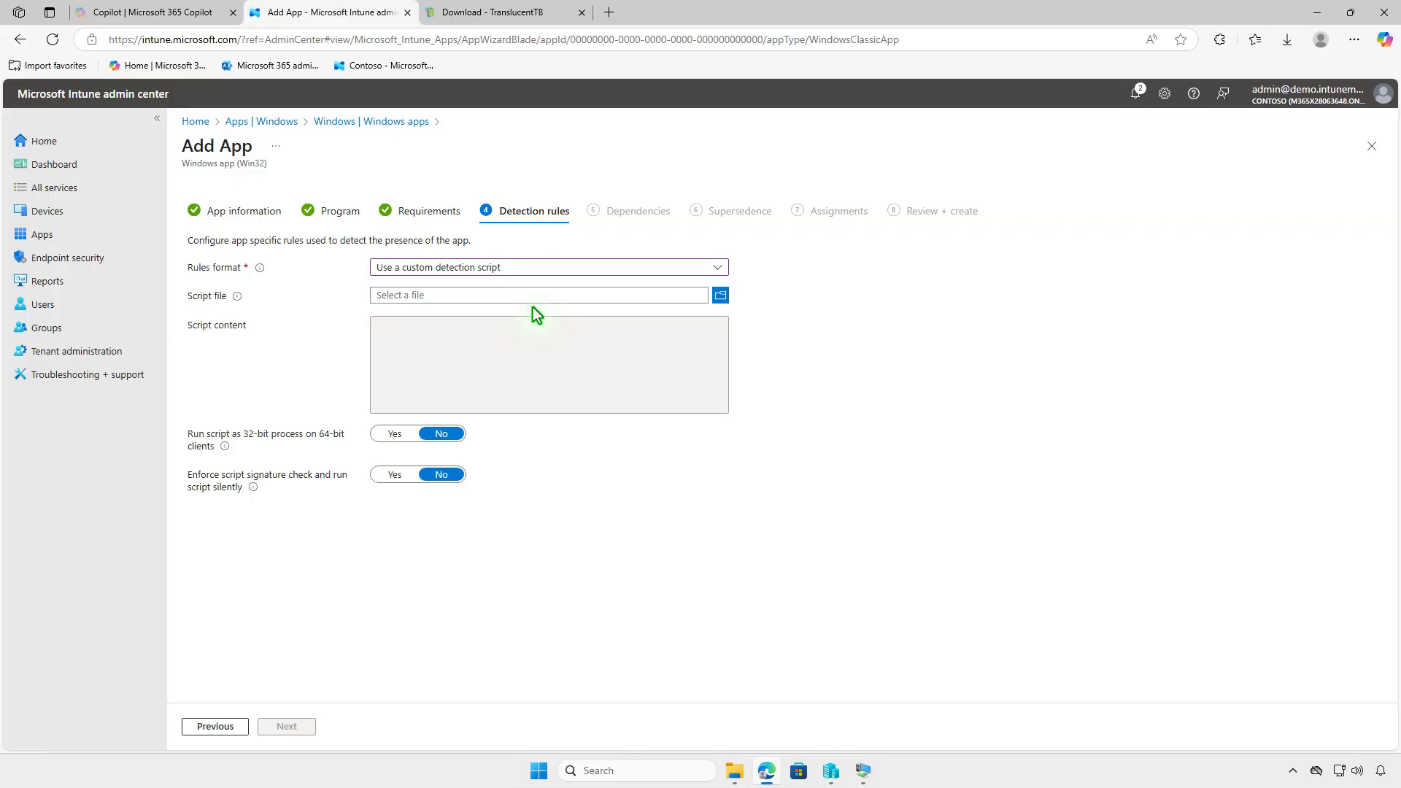
pyautogui.click(527, 295)
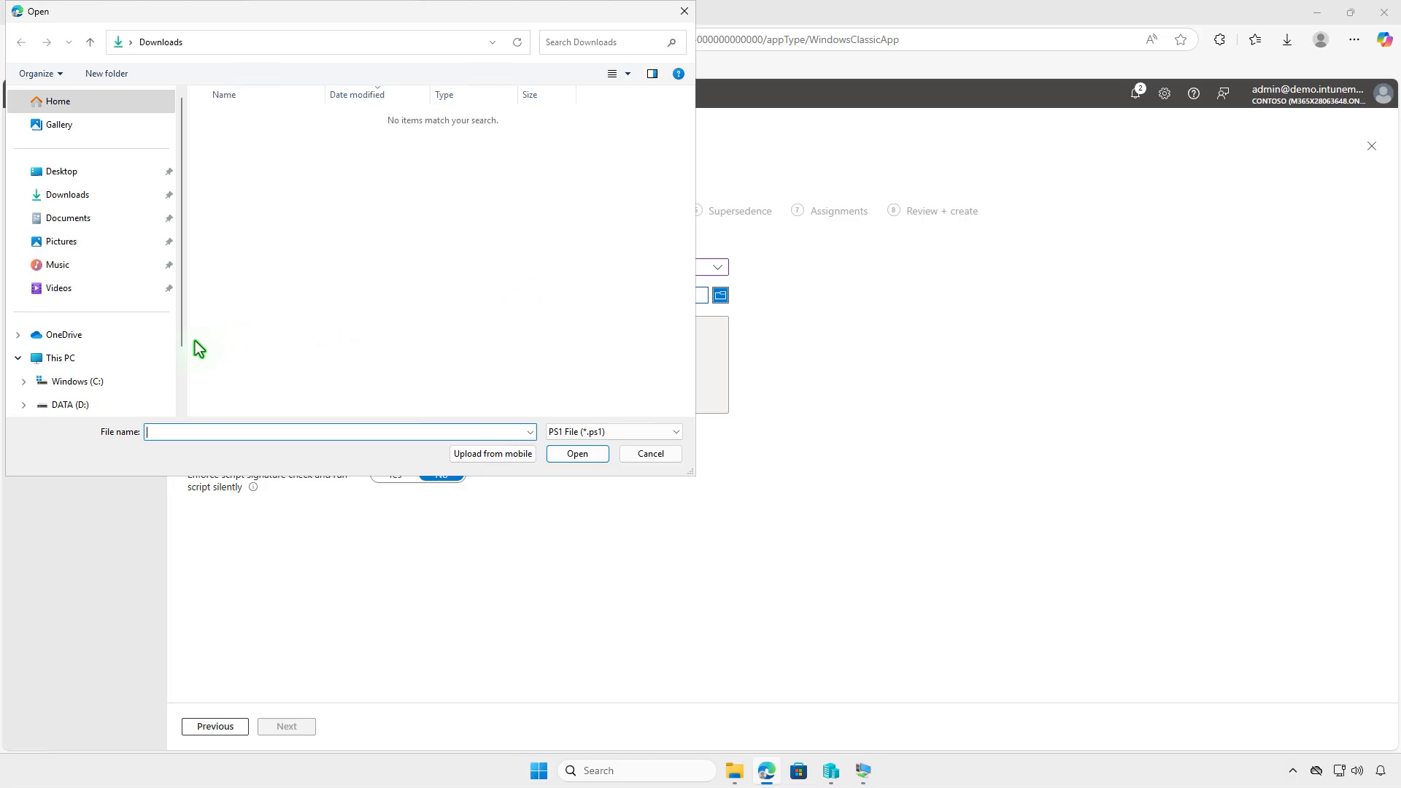
pyautogui.click(134, 356)
pyautogui.click(484, 132)
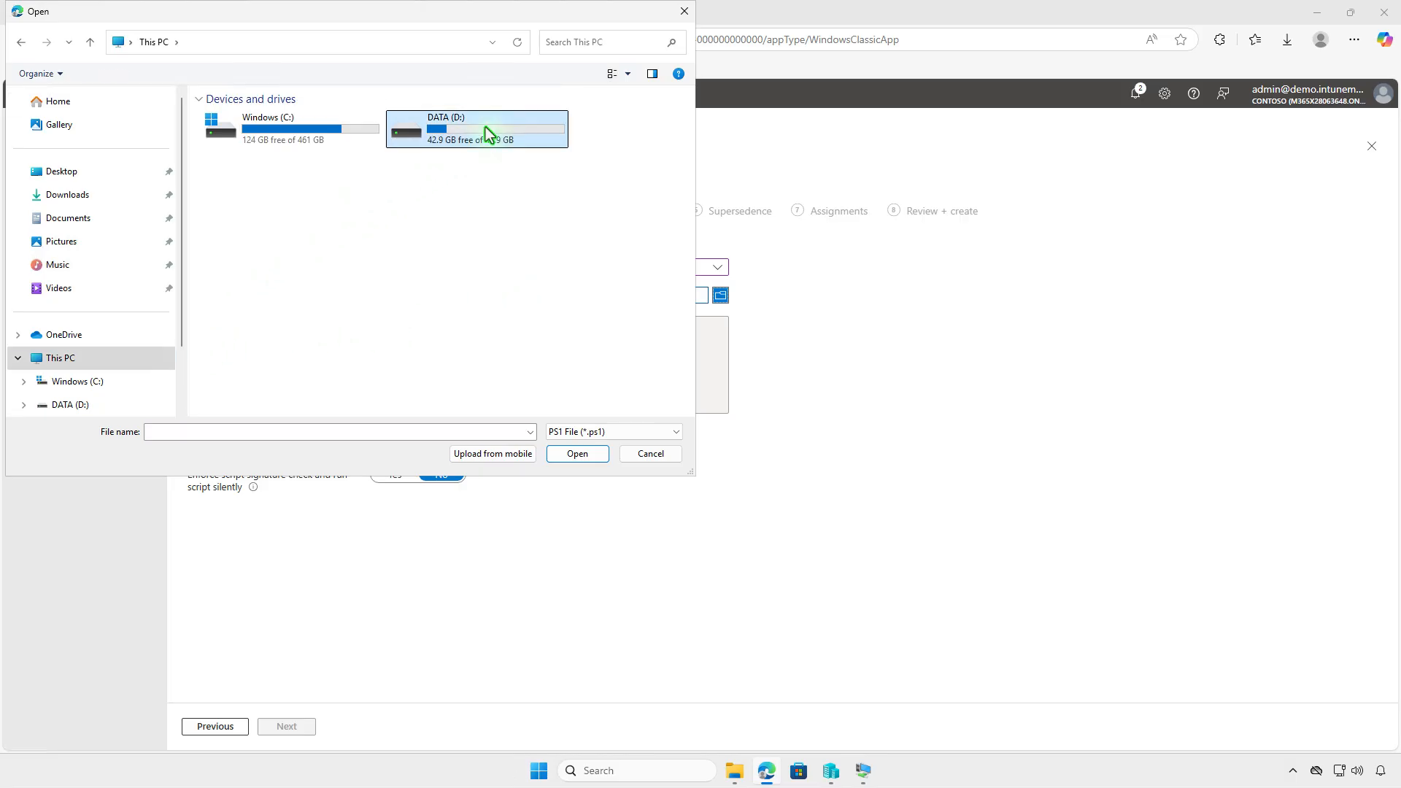
pyautogui.doubleClick(485, 127)
pyautogui.doubleClick(317, 120)
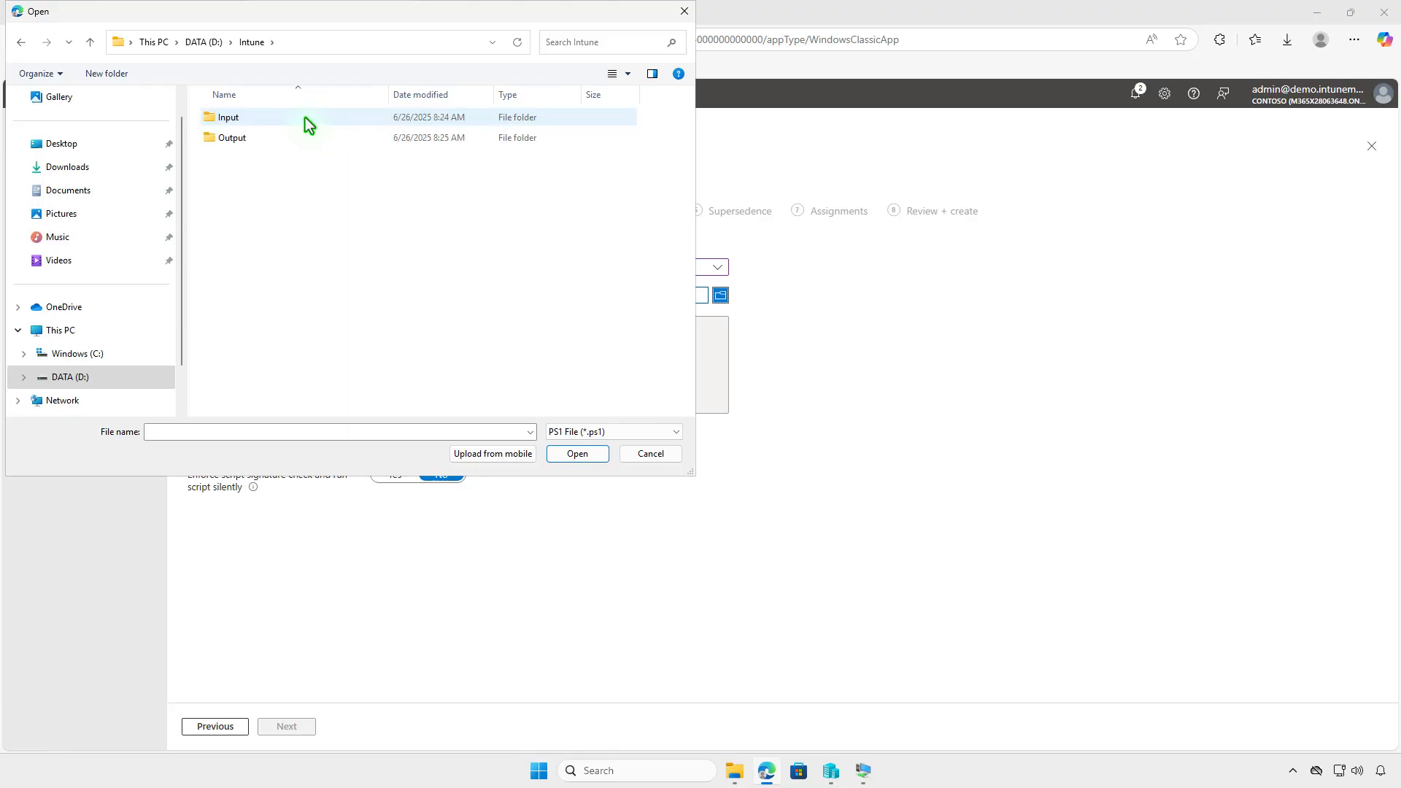
pyautogui.doubleClick(277, 117)
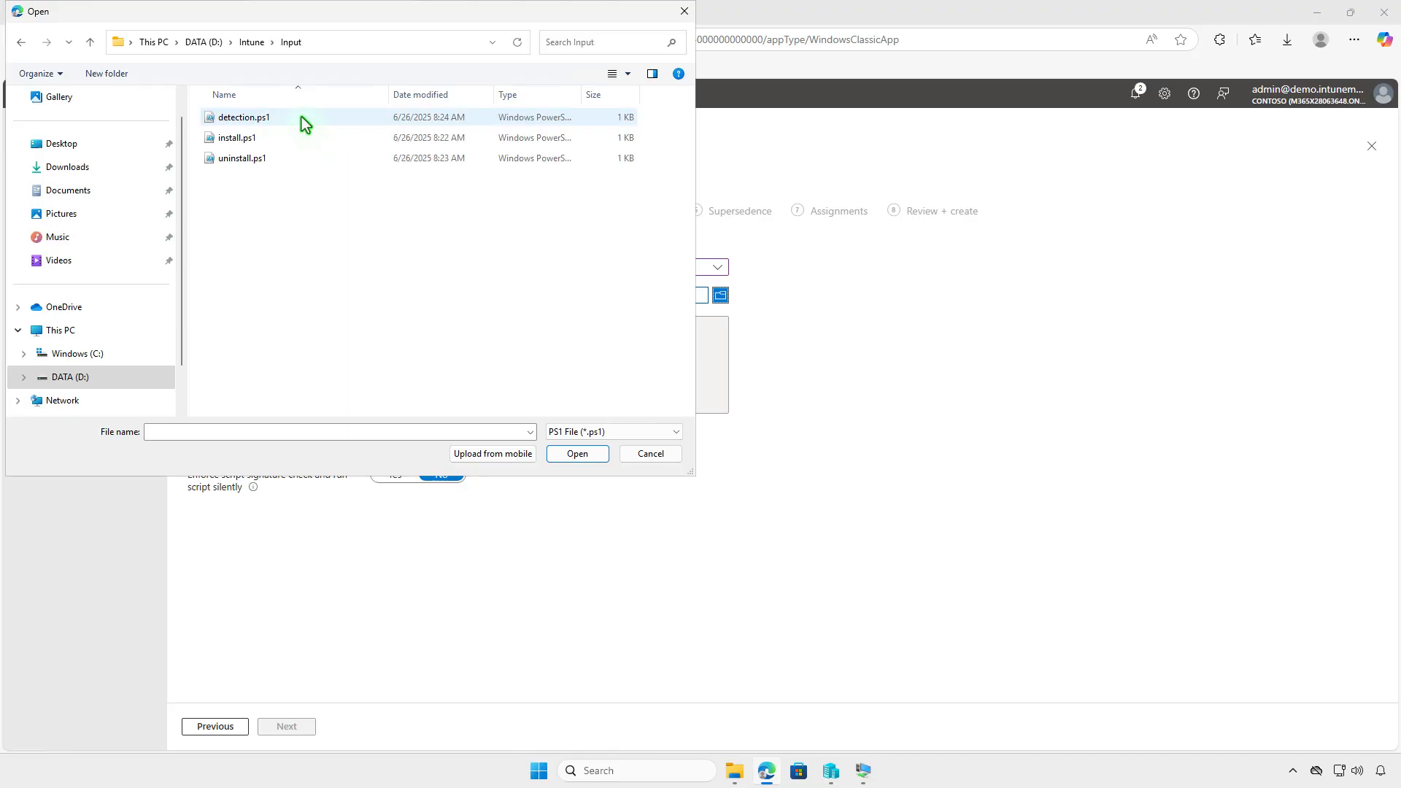
pyautogui.click(301, 117)
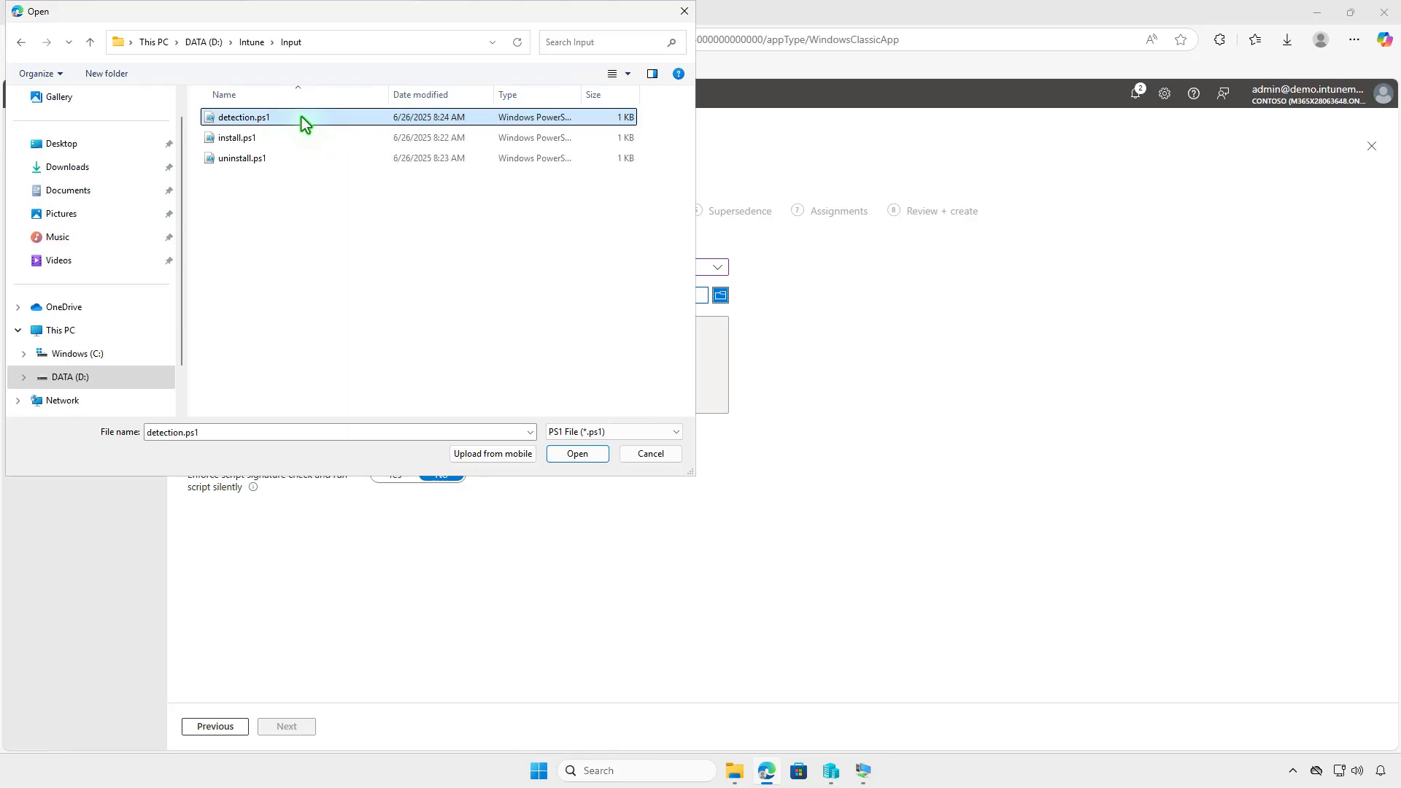
pyautogui.click(577, 454)
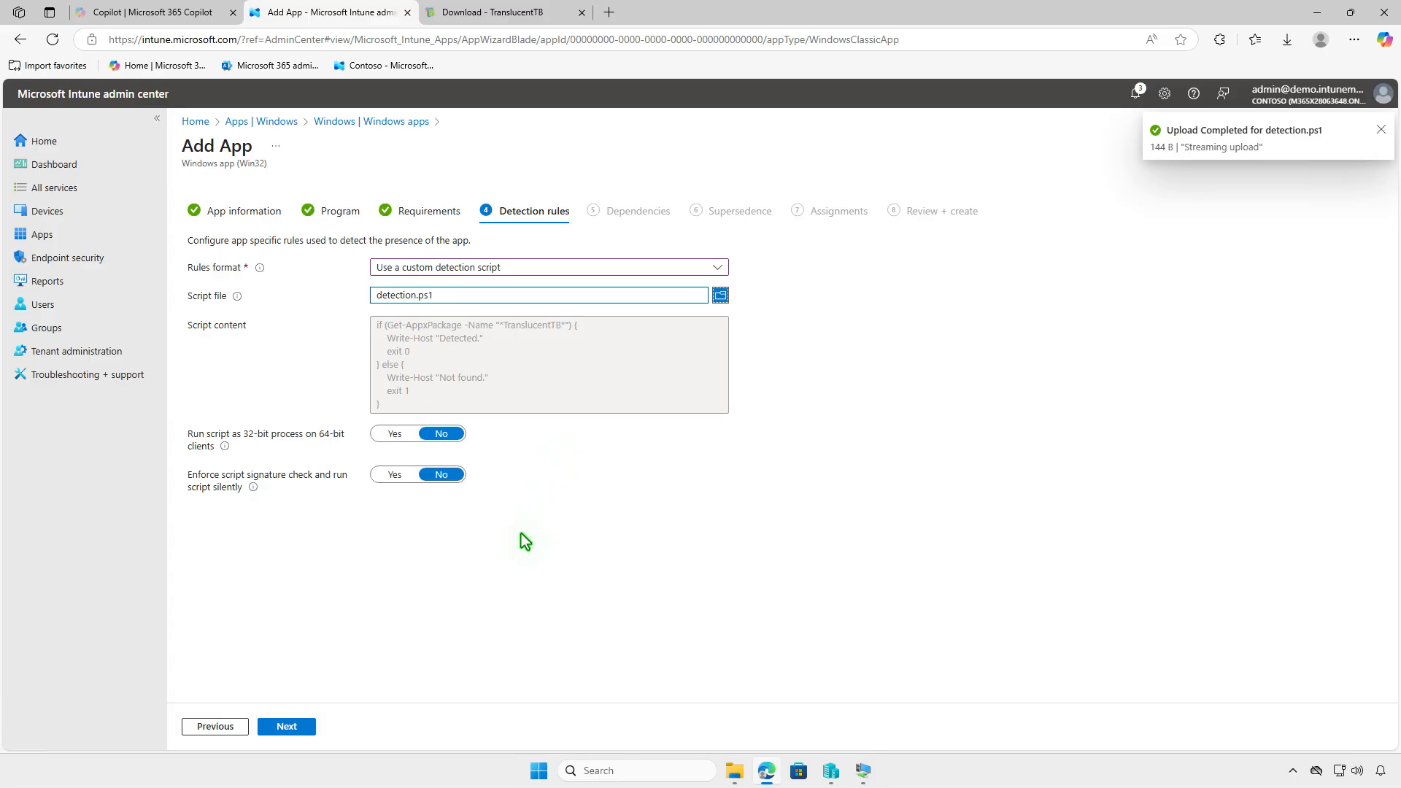
pyautogui.click(299, 727)
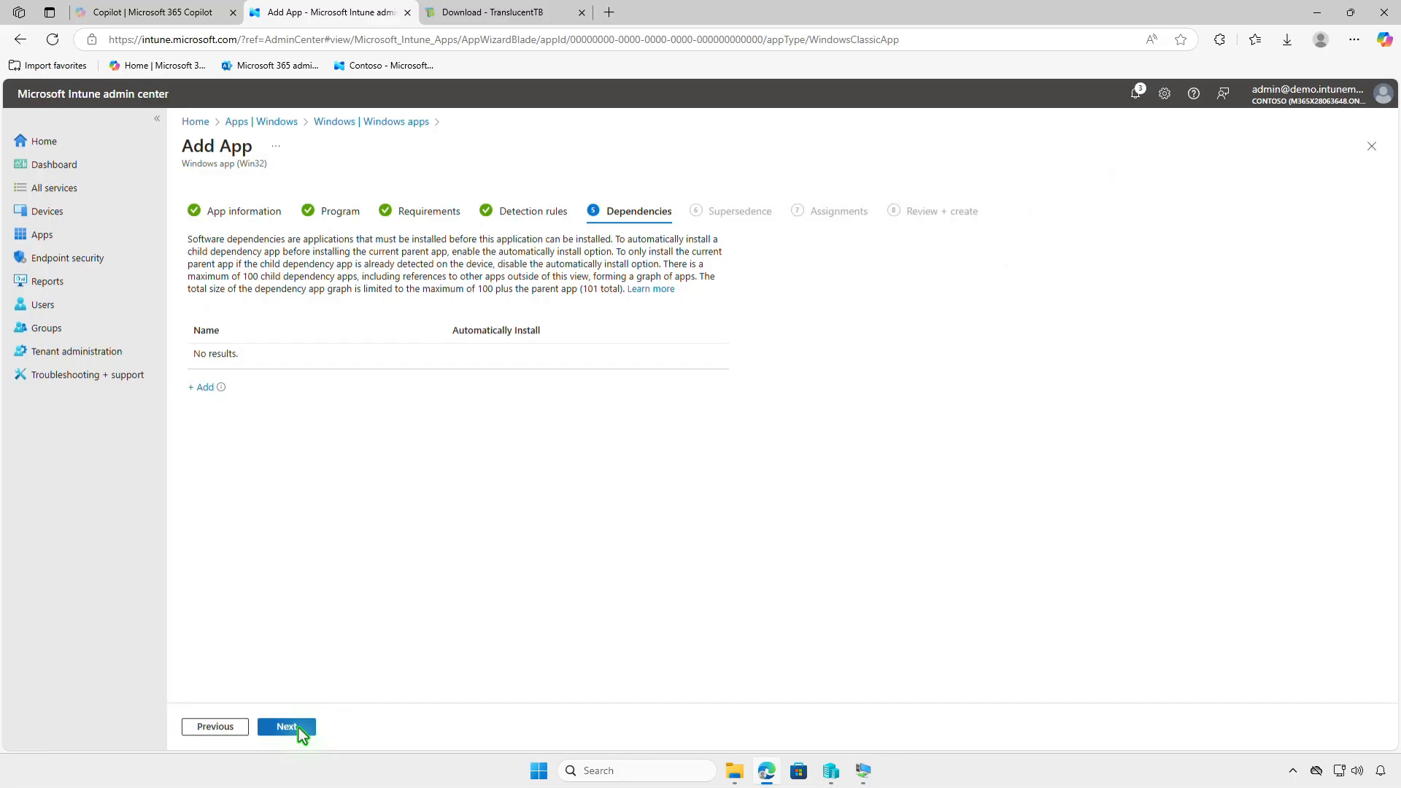
# Pass the Dependencies and Supersedence pages without adding any entries
pyautogui.click(299, 728)
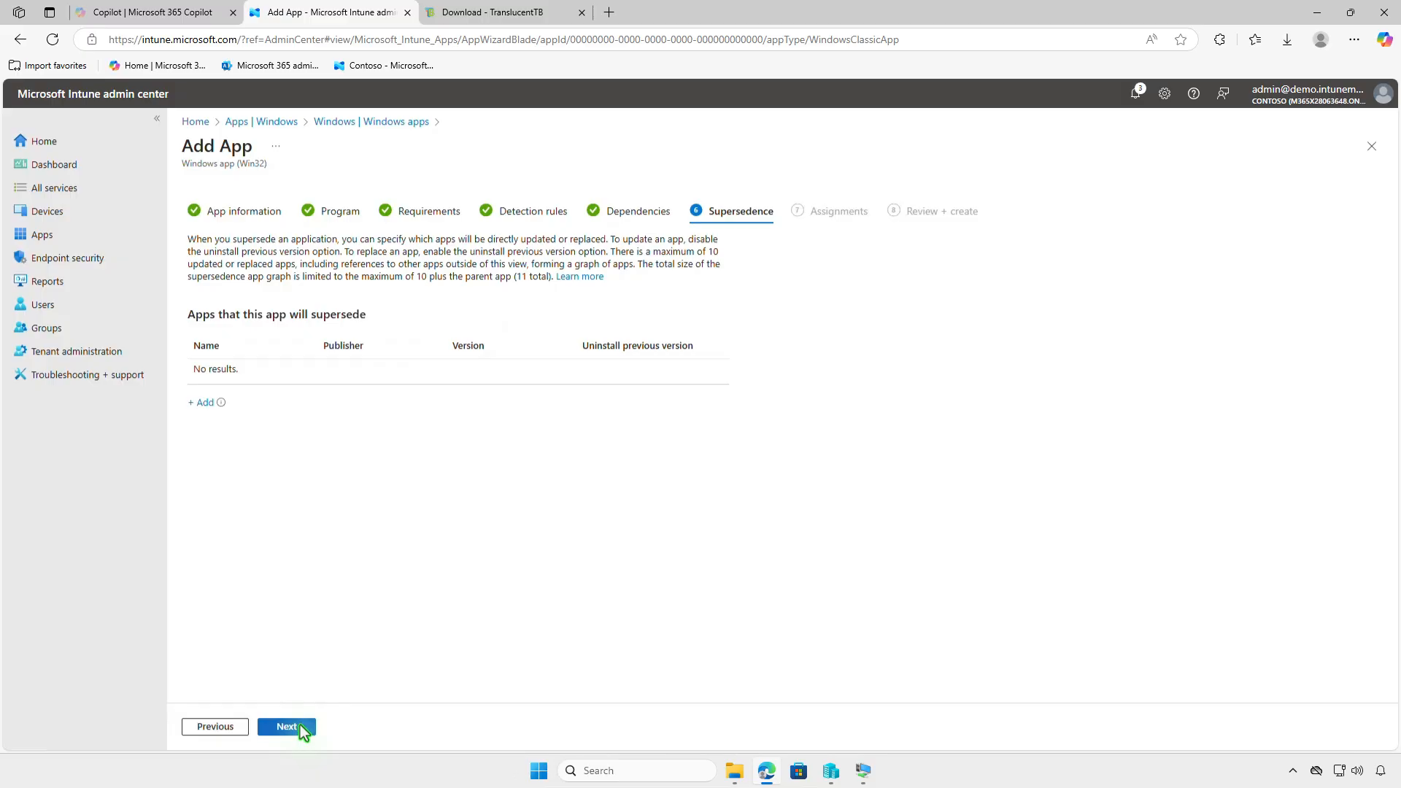
pyautogui.click(300, 726)
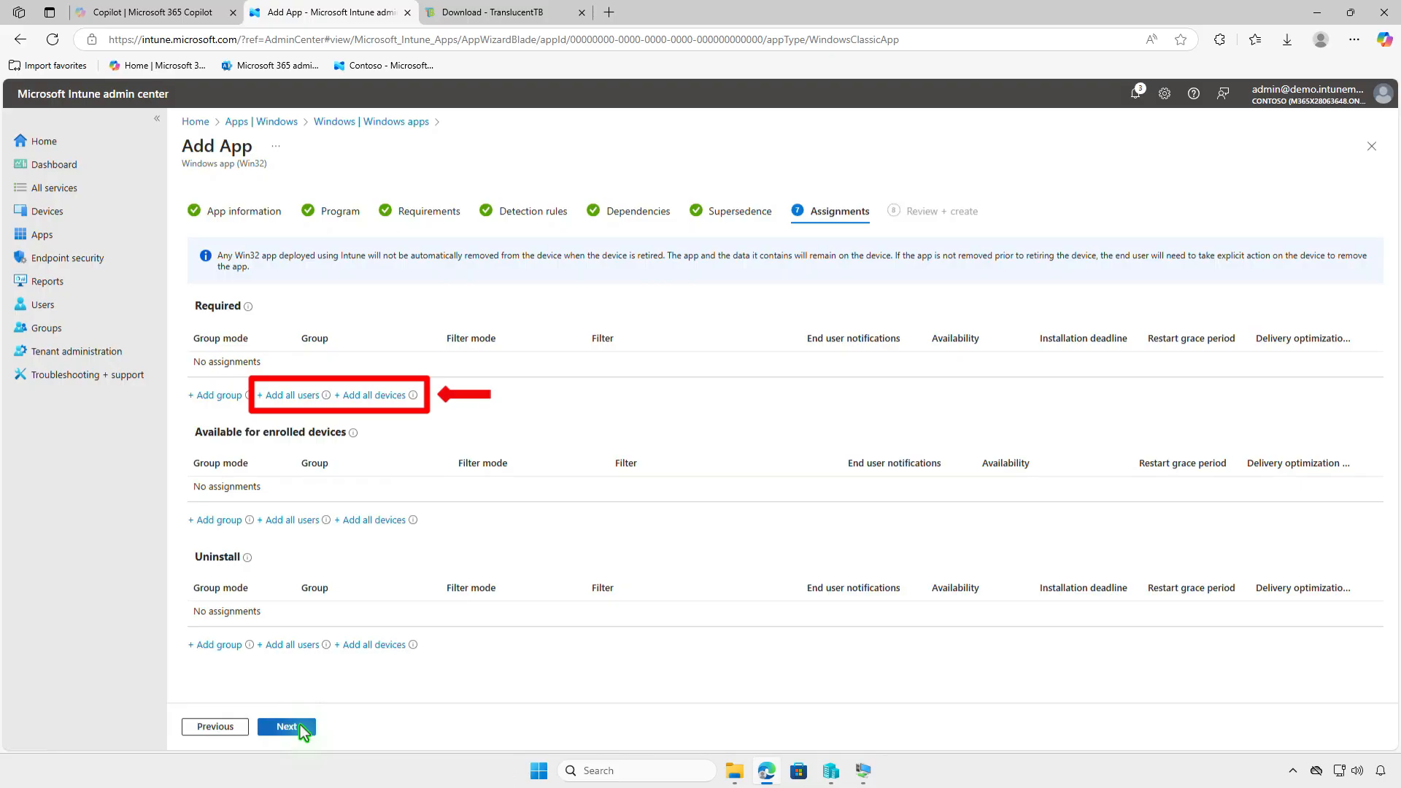
# Add the Test_Devices group as a Required assignment
pyautogui.click(235, 403)
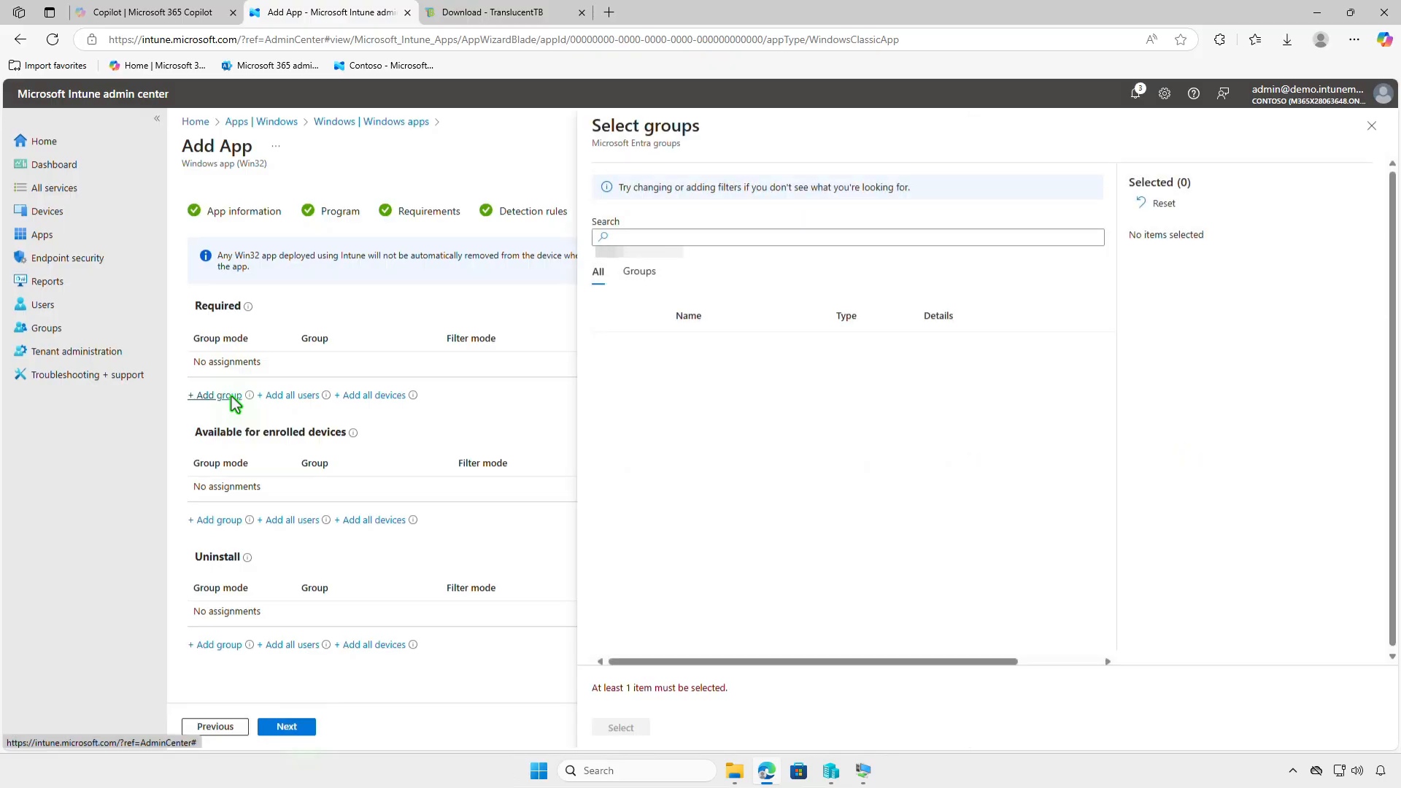
pyautogui.click(611, 348)
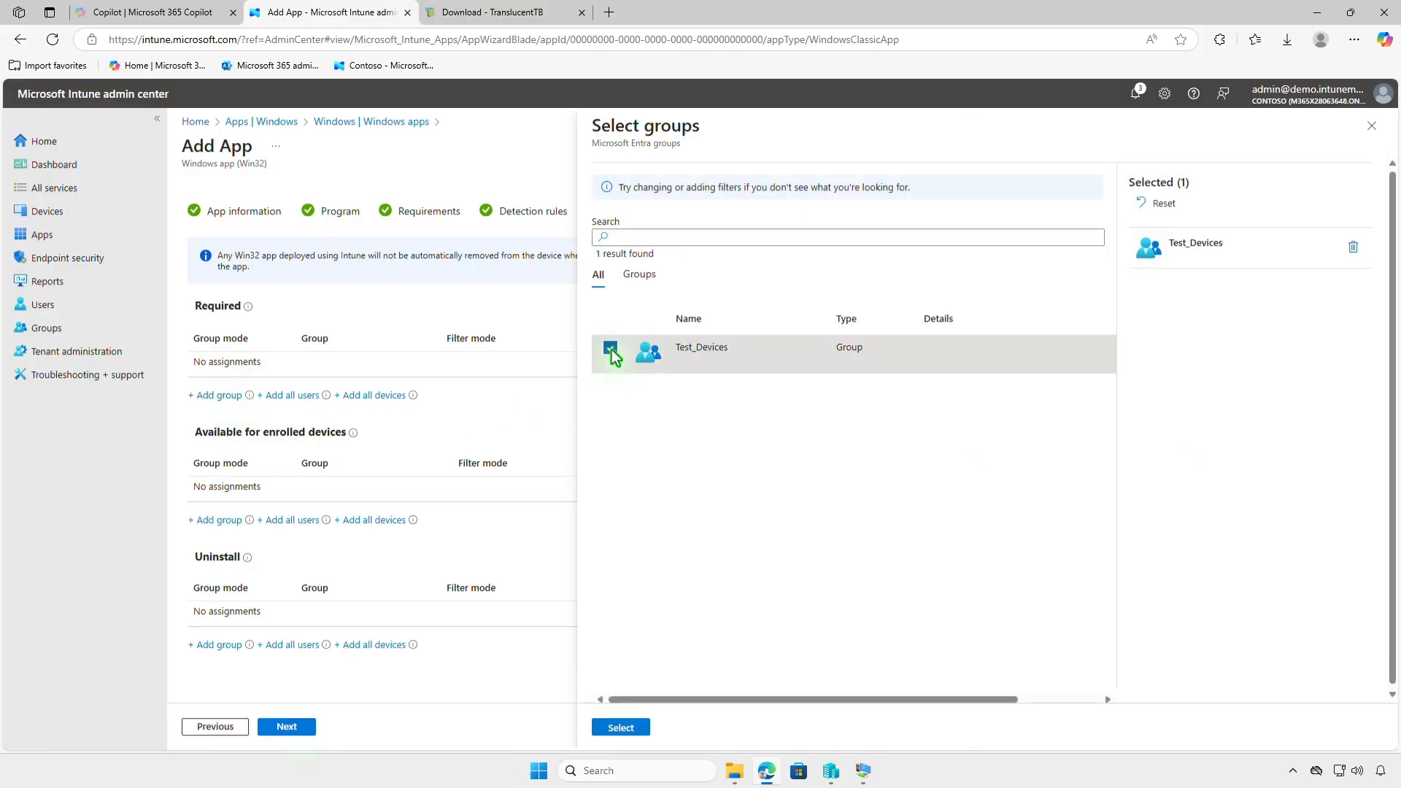
pyautogui.click(633, 726)
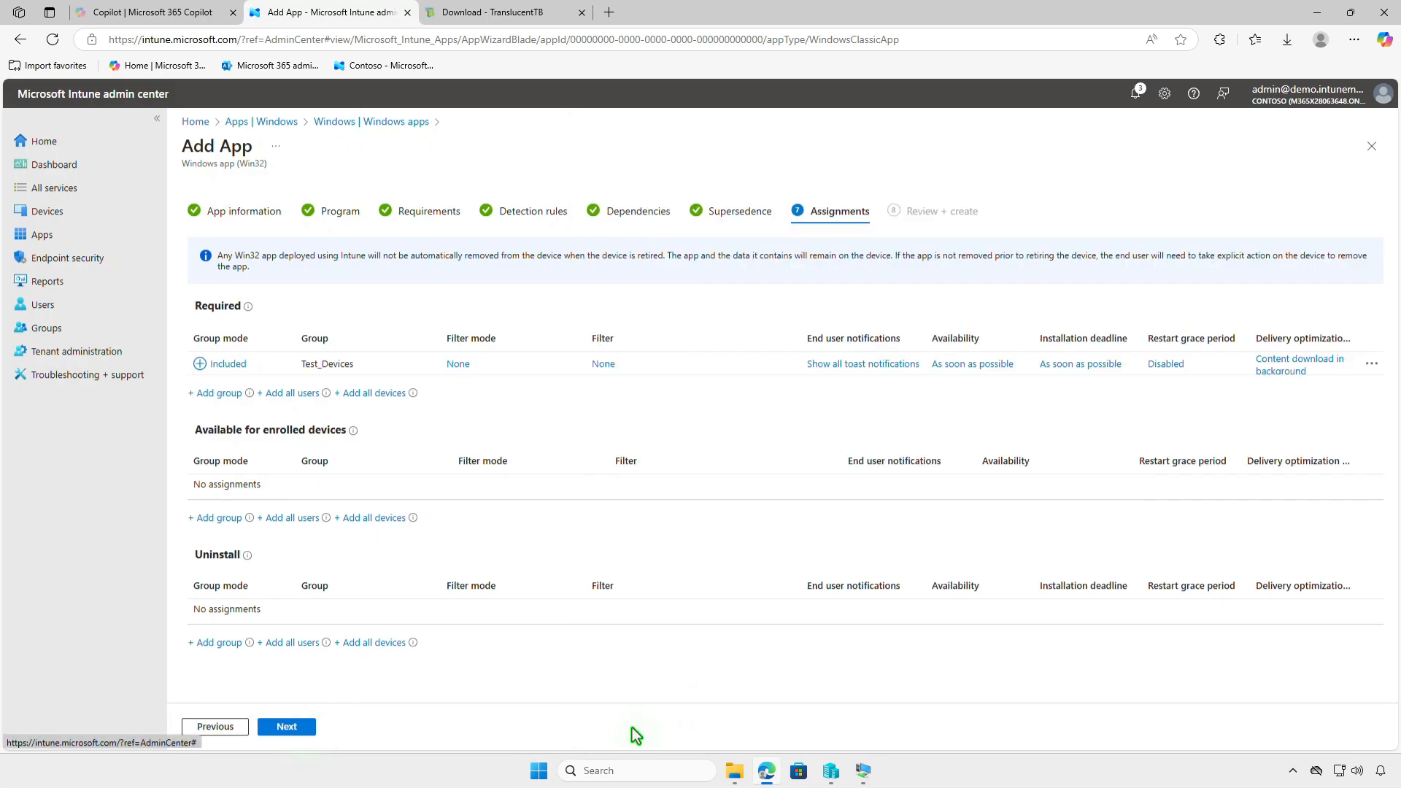
# Inspect the Test_Devices assignment settings unchanged and proceed to Review + create
pyautogui.click(849, 365)
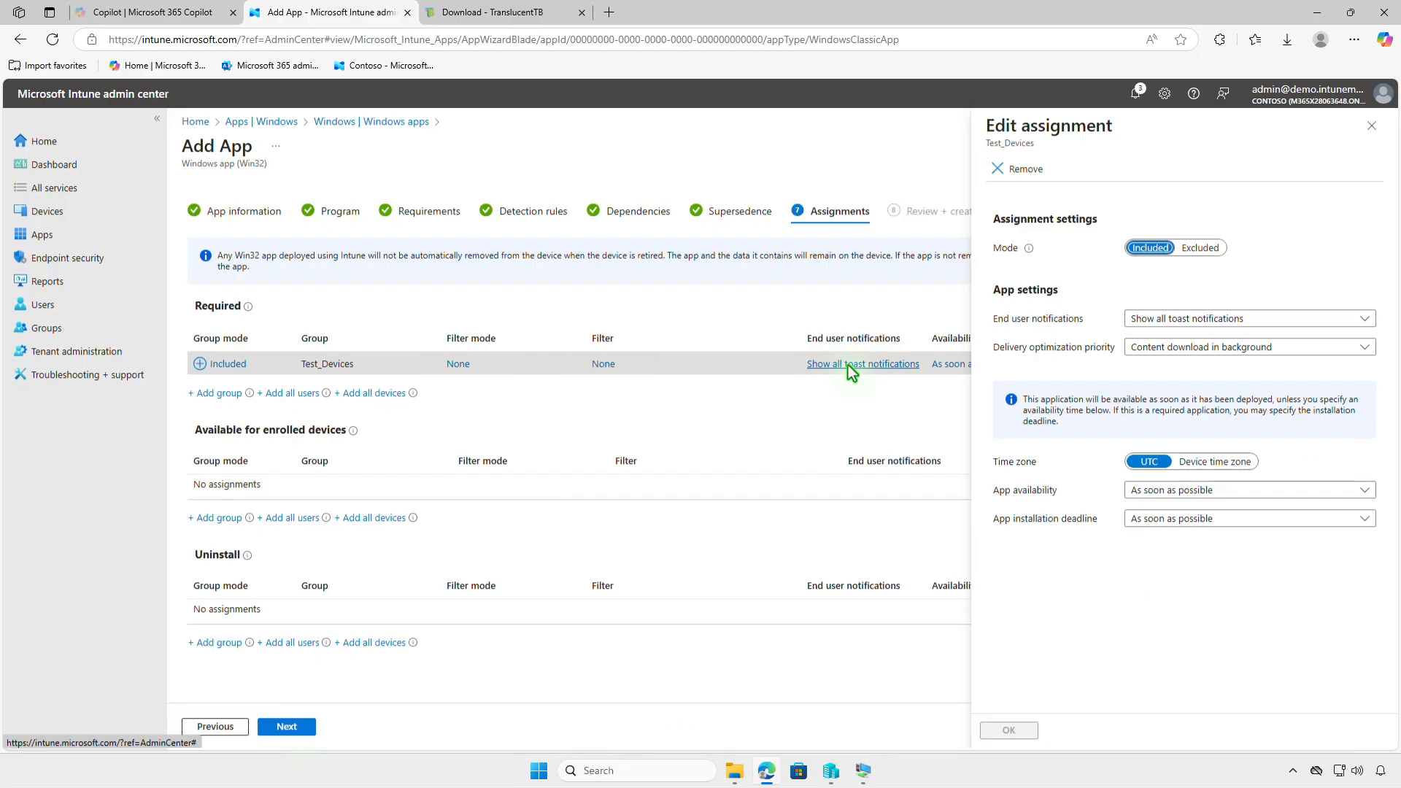
pyautogui.click(1370, 128)
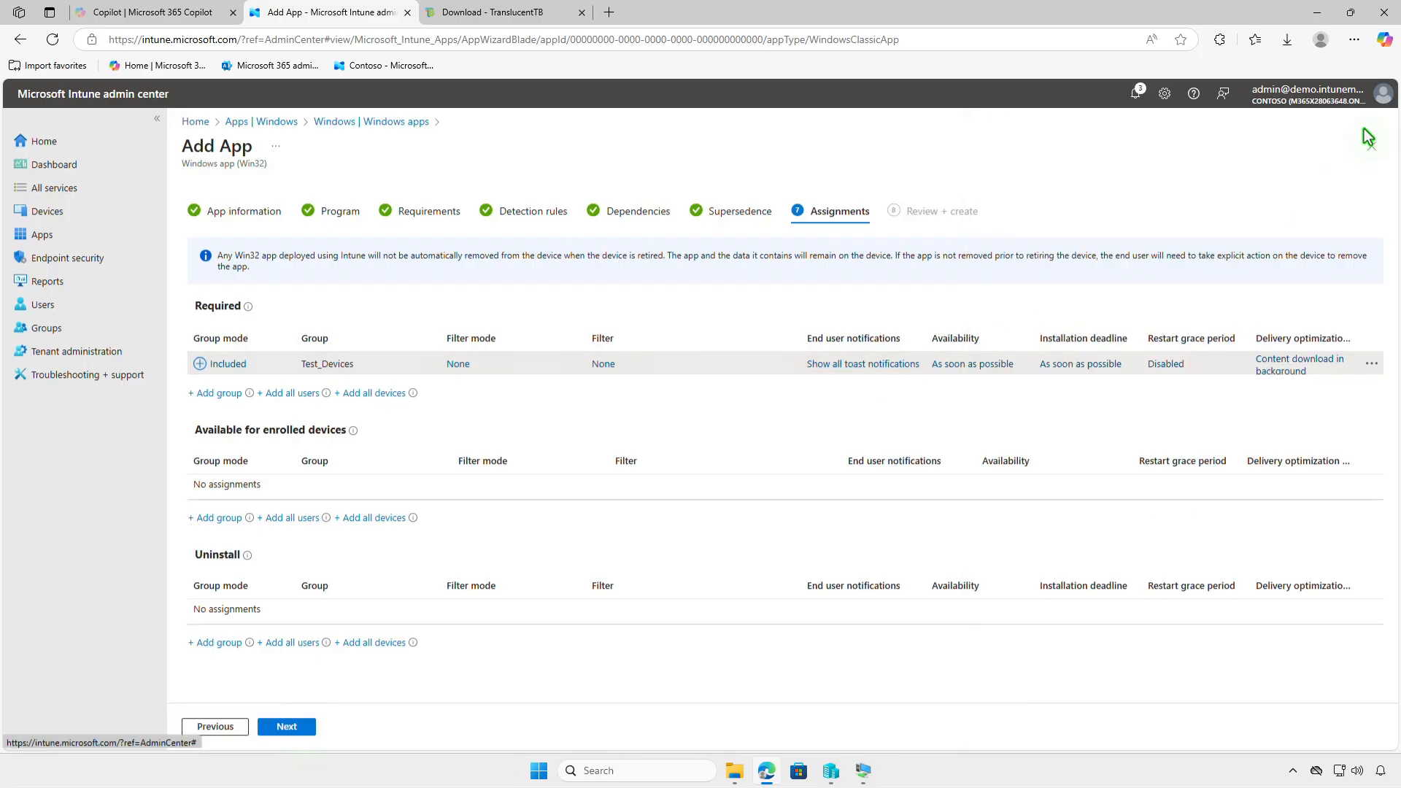
pyautogui.click(306, 728)
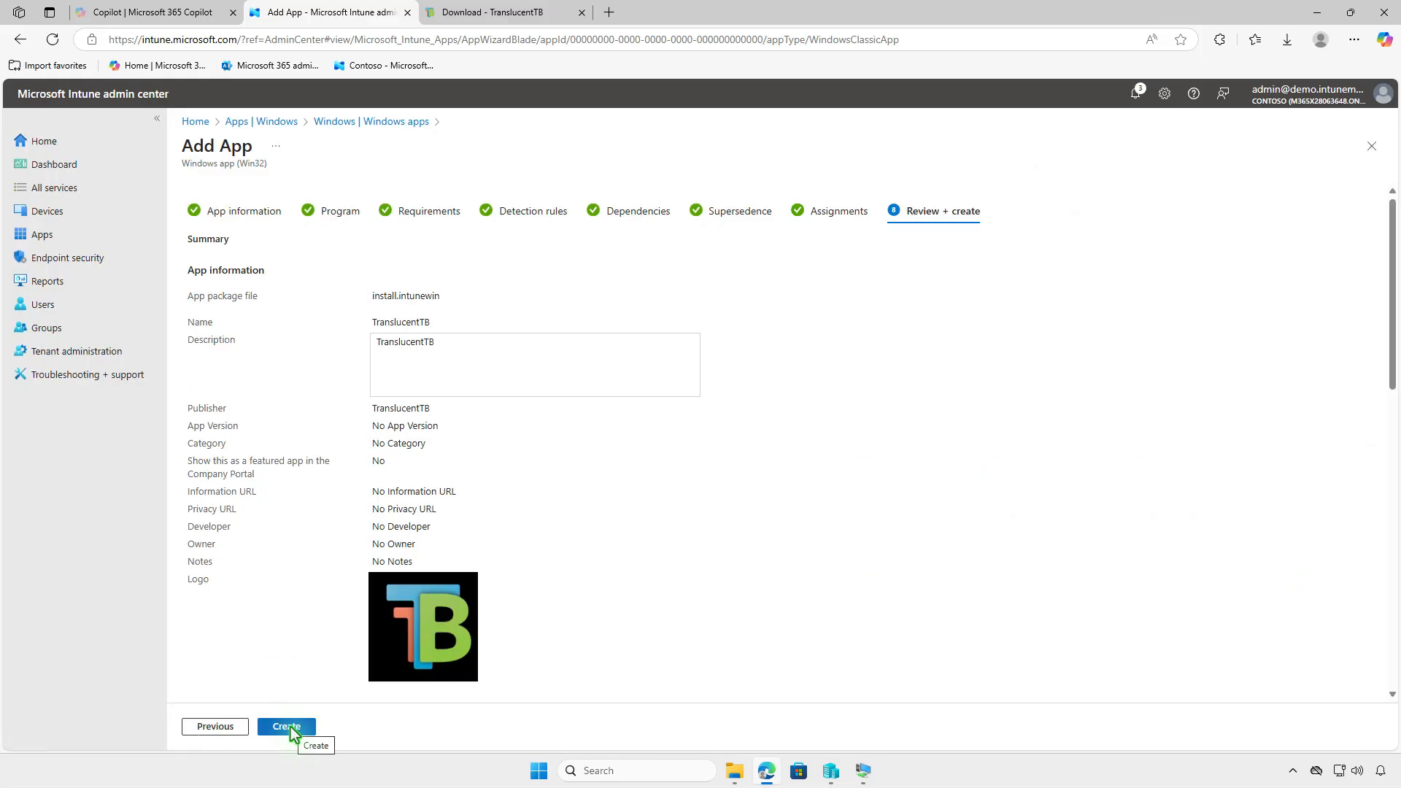
# Create the TranslucentTB Win32 app, then minimize Edge to show the desktop
pyautogui.click(290, 727)
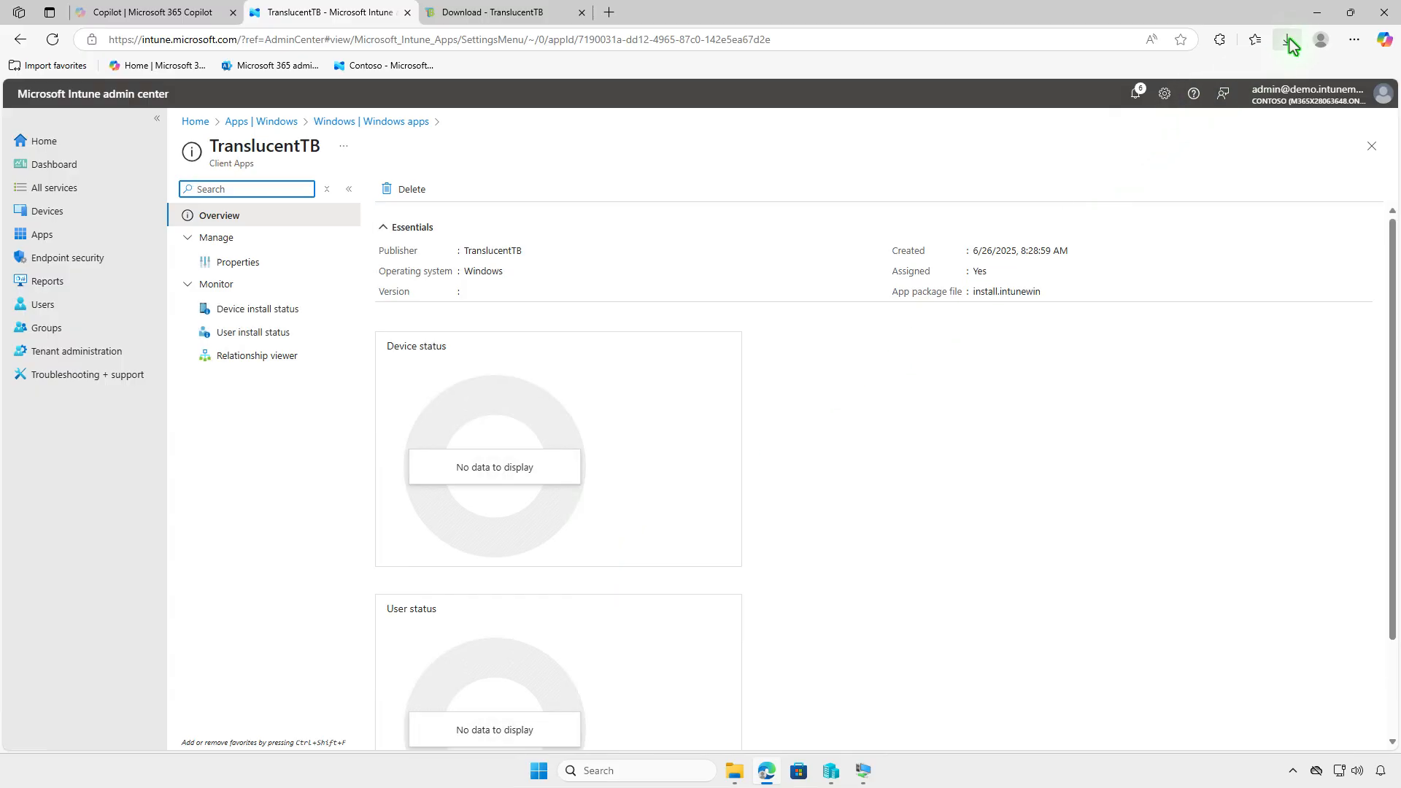
pyautogui.click(1317, 12)
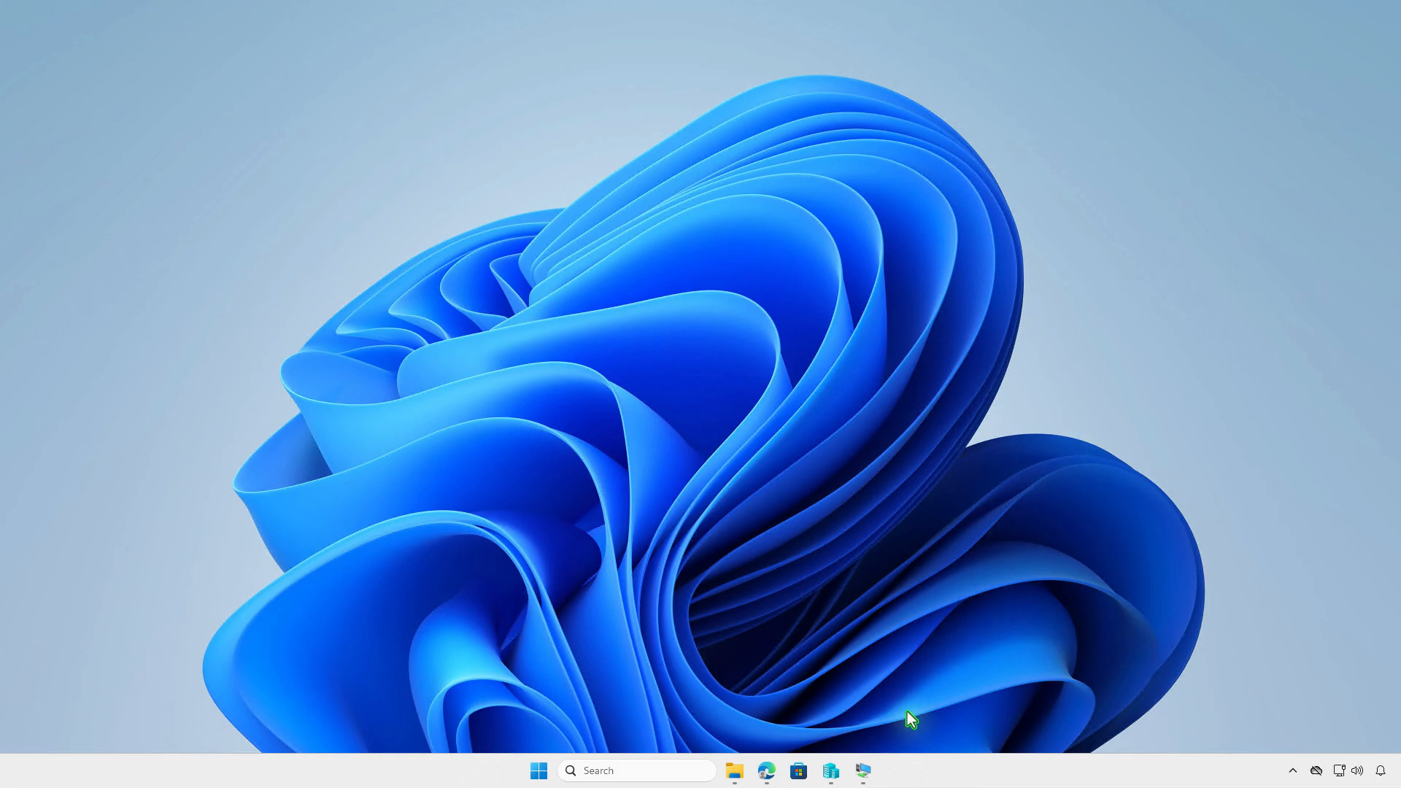
# In the test VM, confirm under Access work or school that Contoso manages the device
pyautogui.click(863, 771)
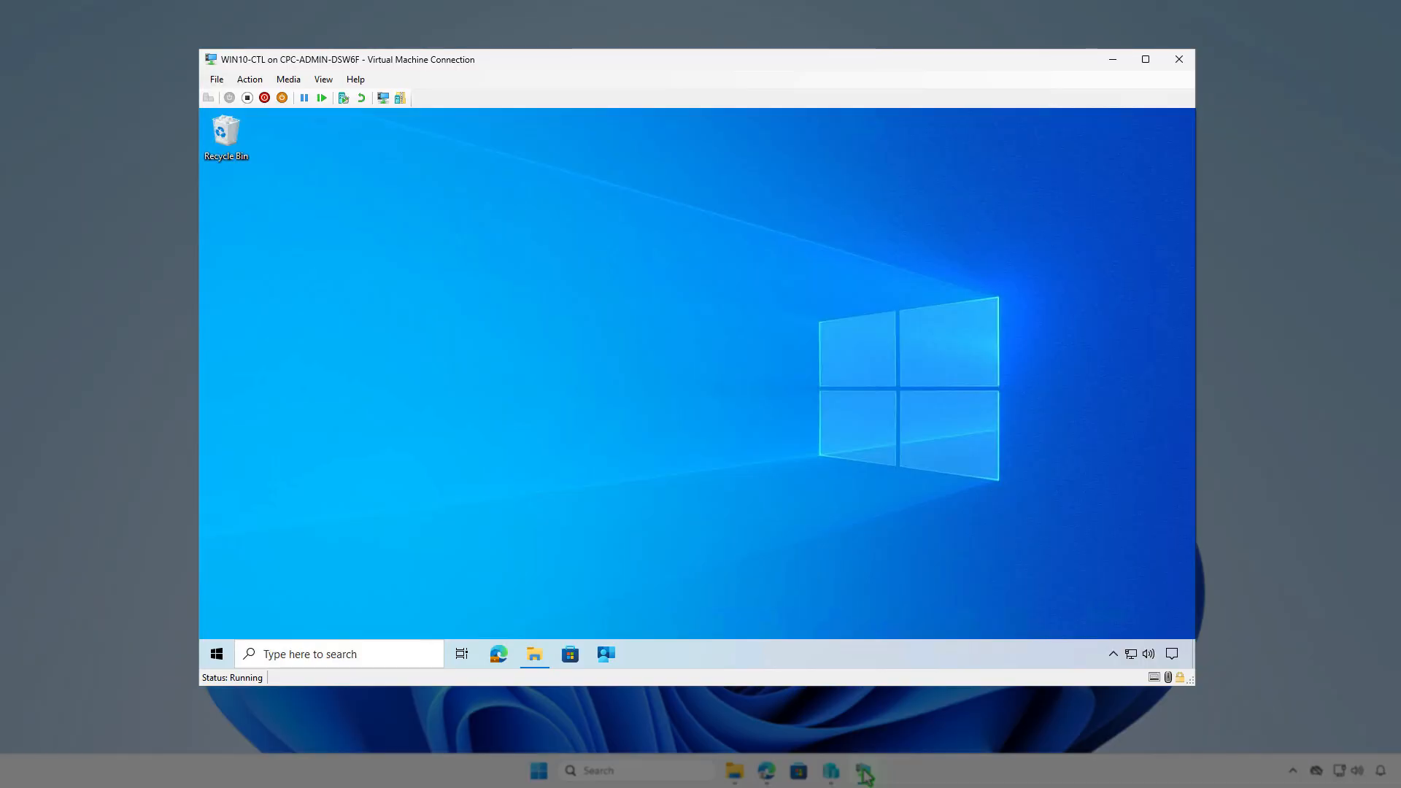
pyautogui.click(214, 653)
pyautogui.click(212, 488)
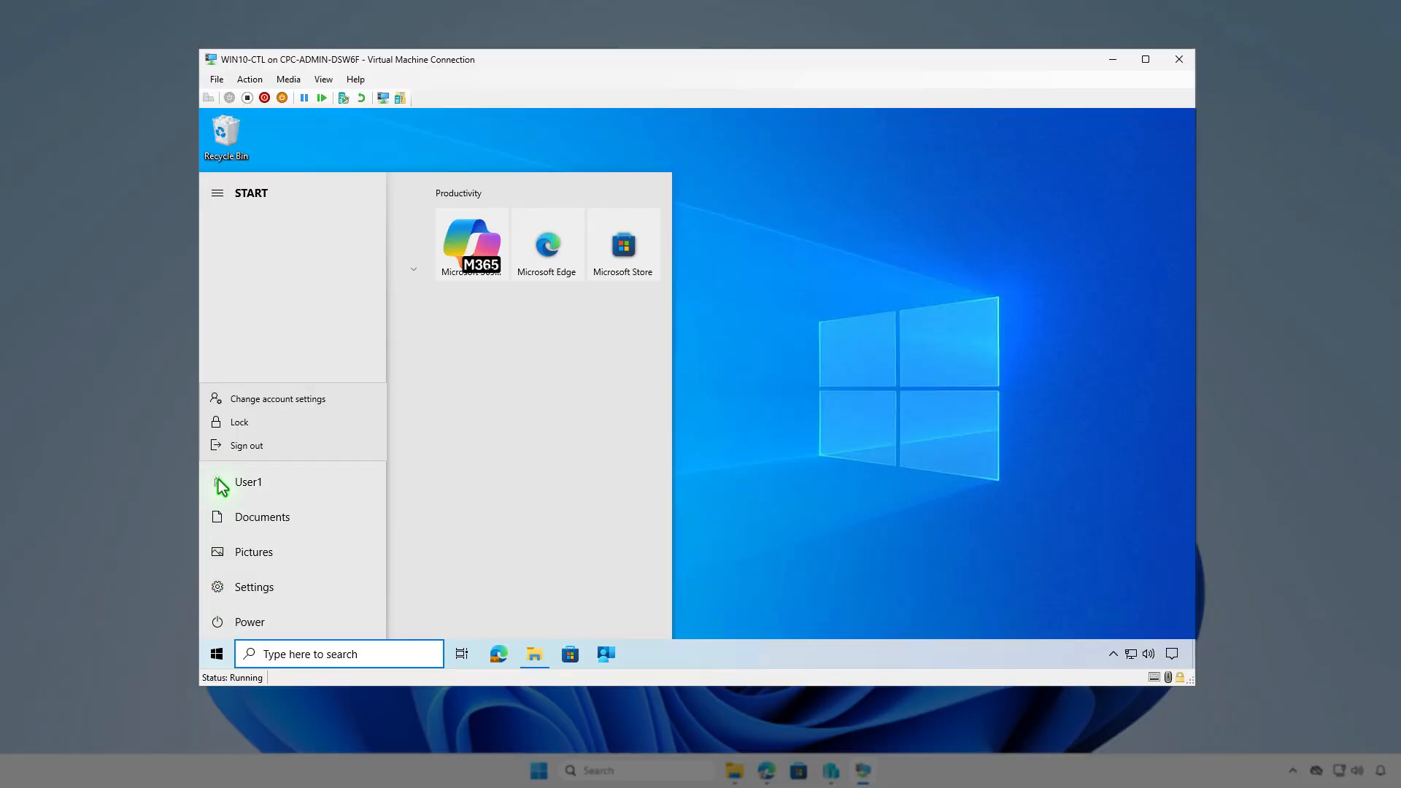
pyautogui.click(325, 400)
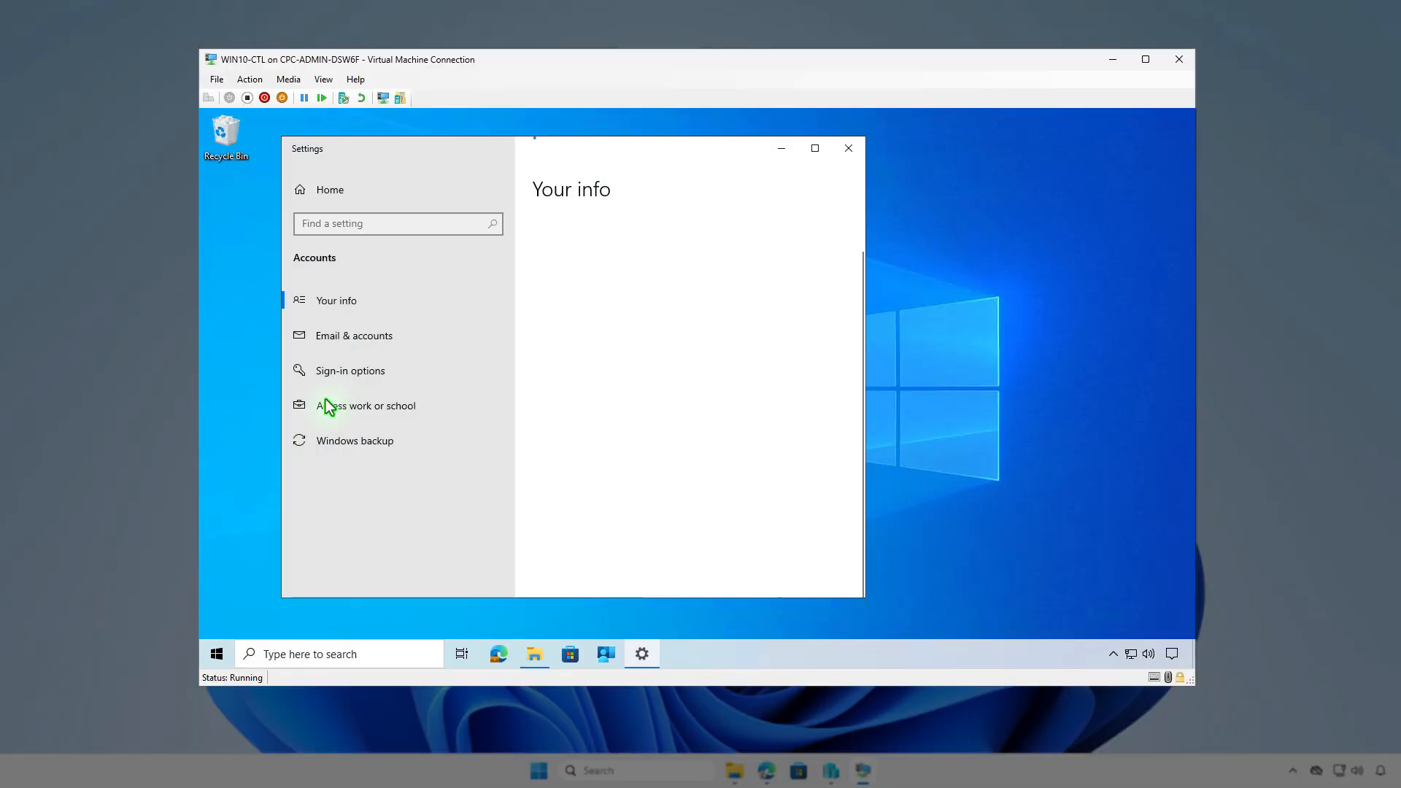
pyautogui.click(454, 407)
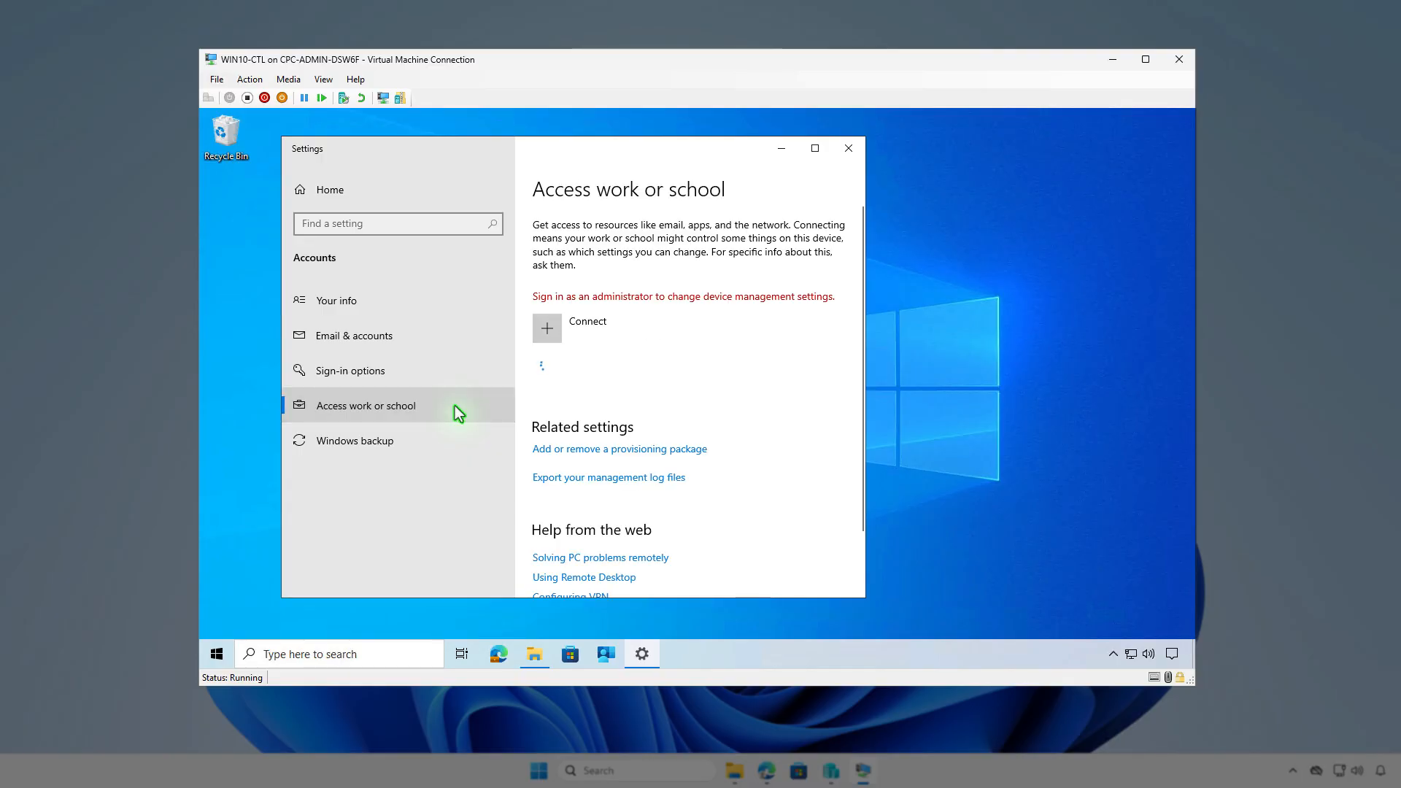
pyautogui.click(784, 366)
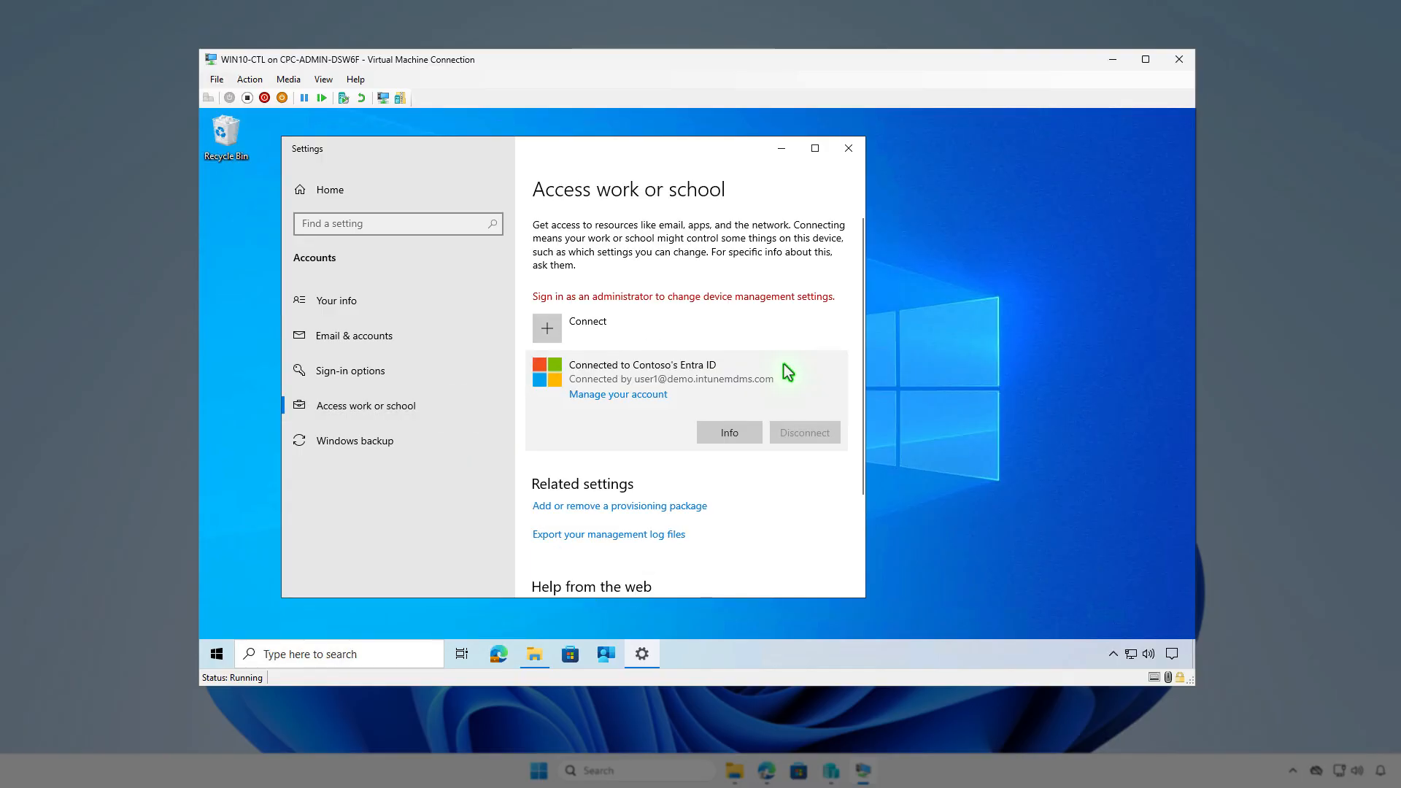
pyautogui.click(750, 435)
pyautogui.scroll(-10, 754, 441)
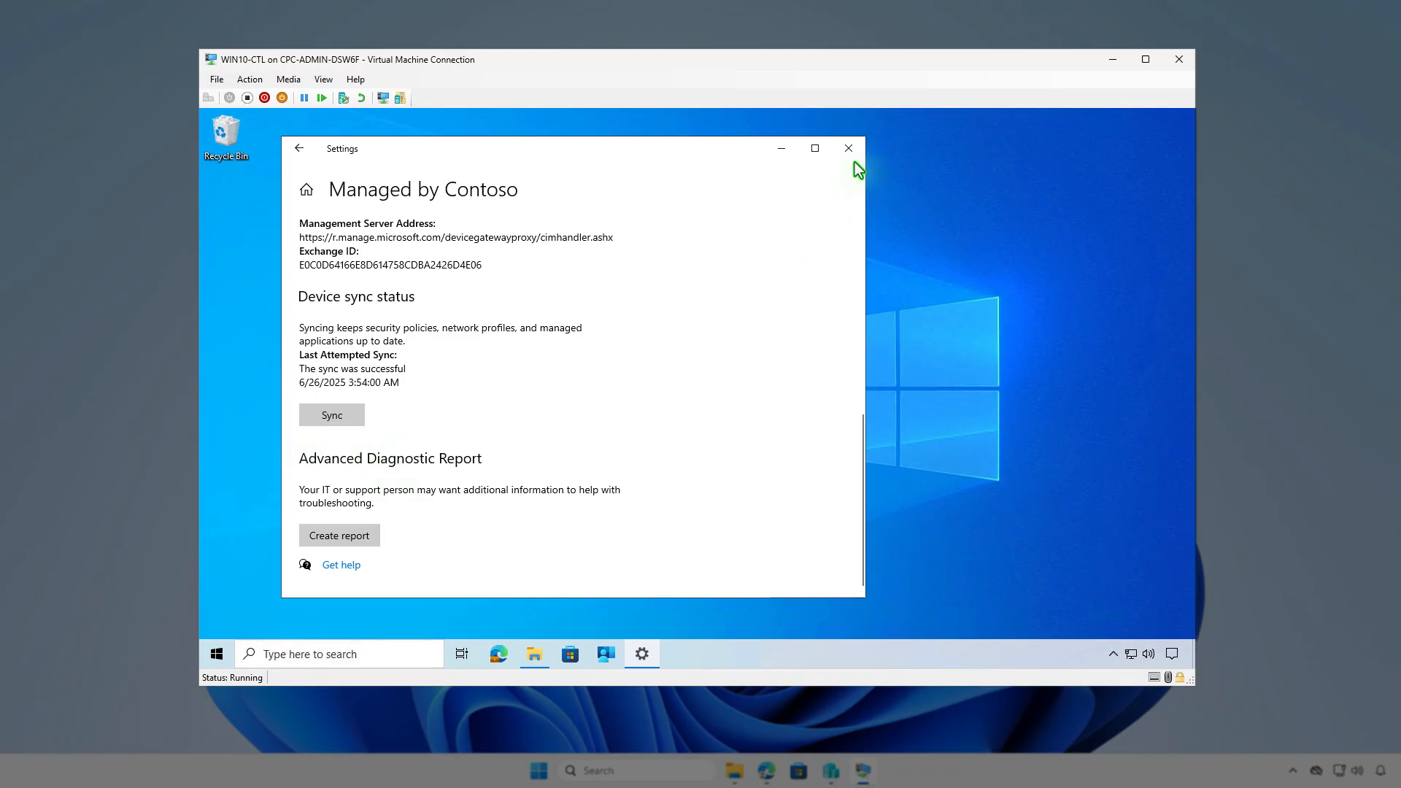
# Minimize account settings, launch Company Portal and go to its Settings page
pyautogui.click(779, 146)
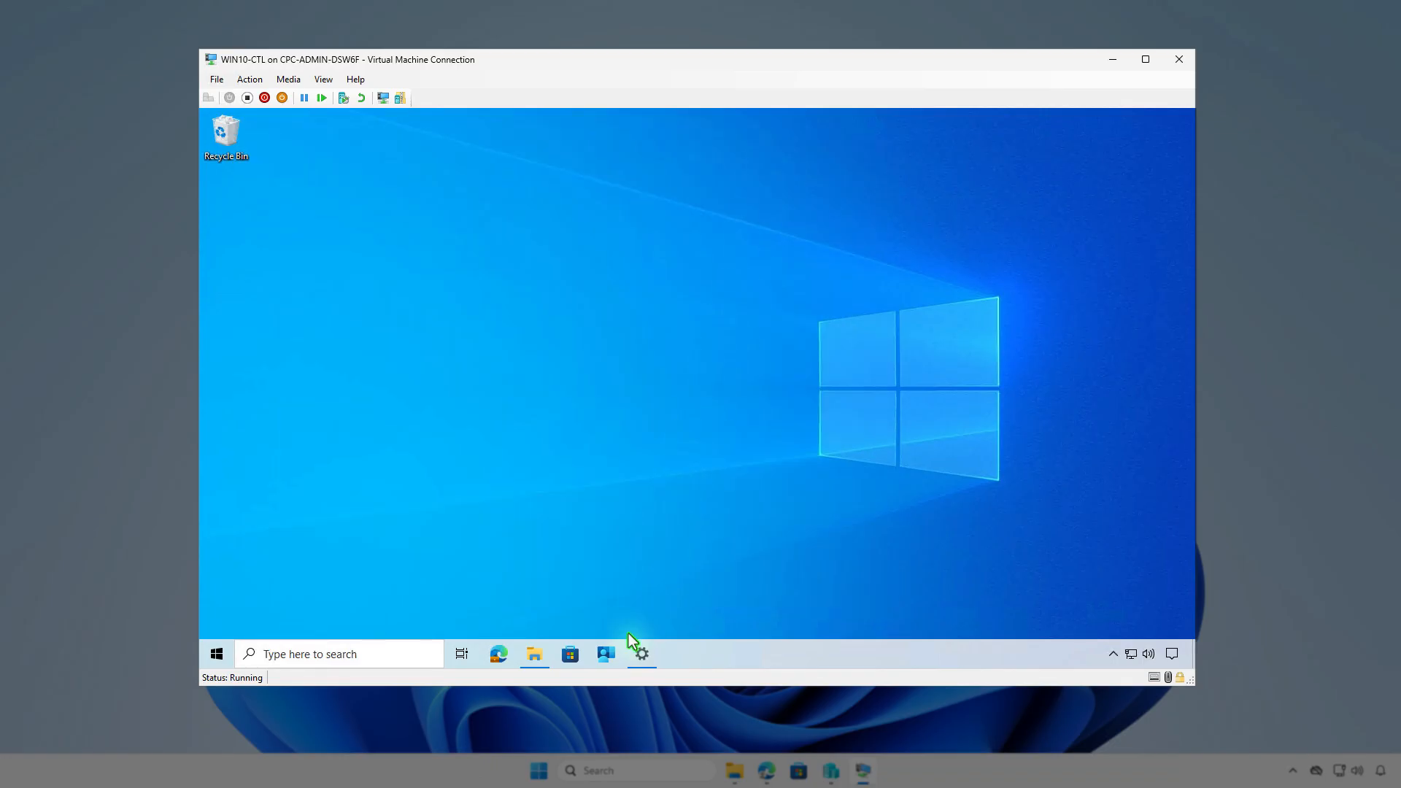
pyautogui.click(614, 658)
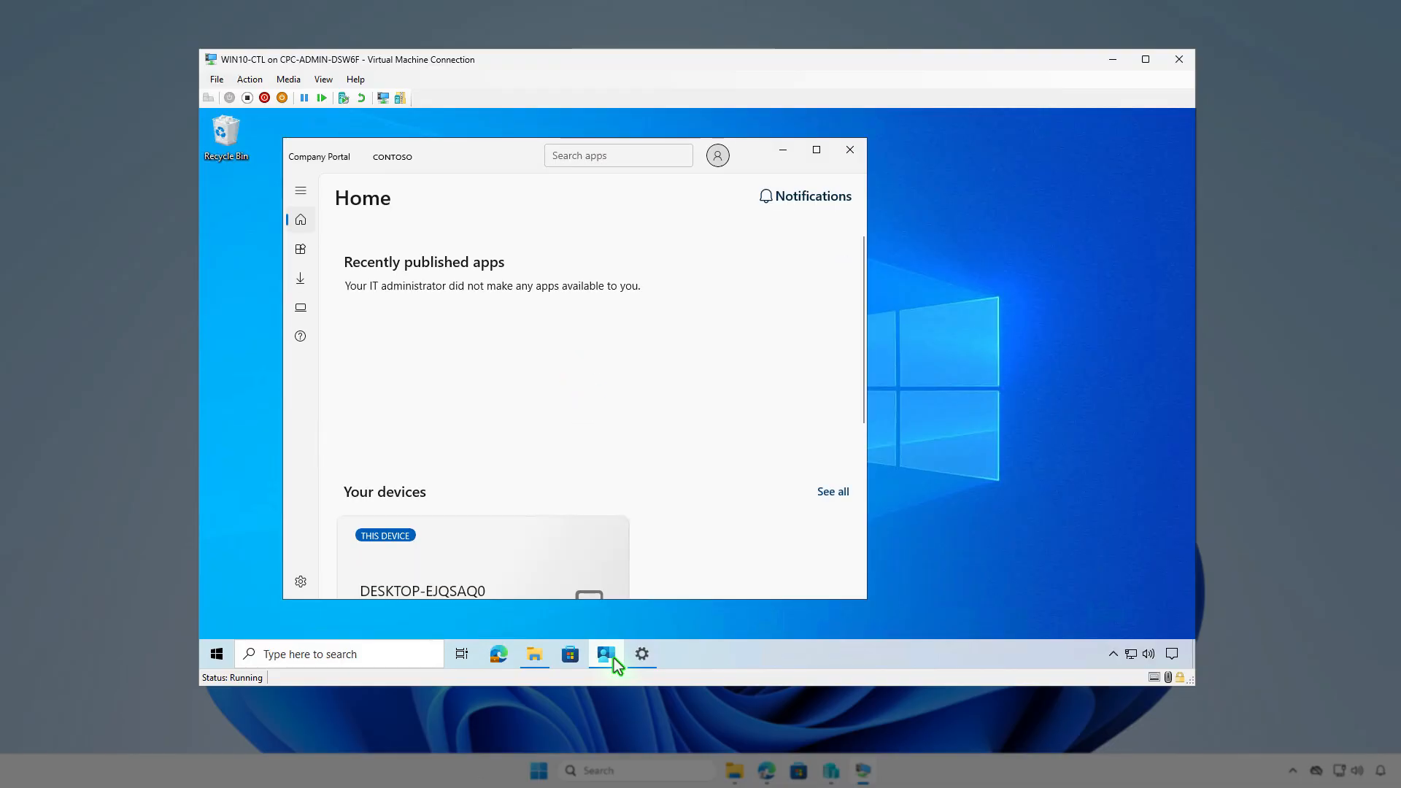
pyautogui.click(302, 582)
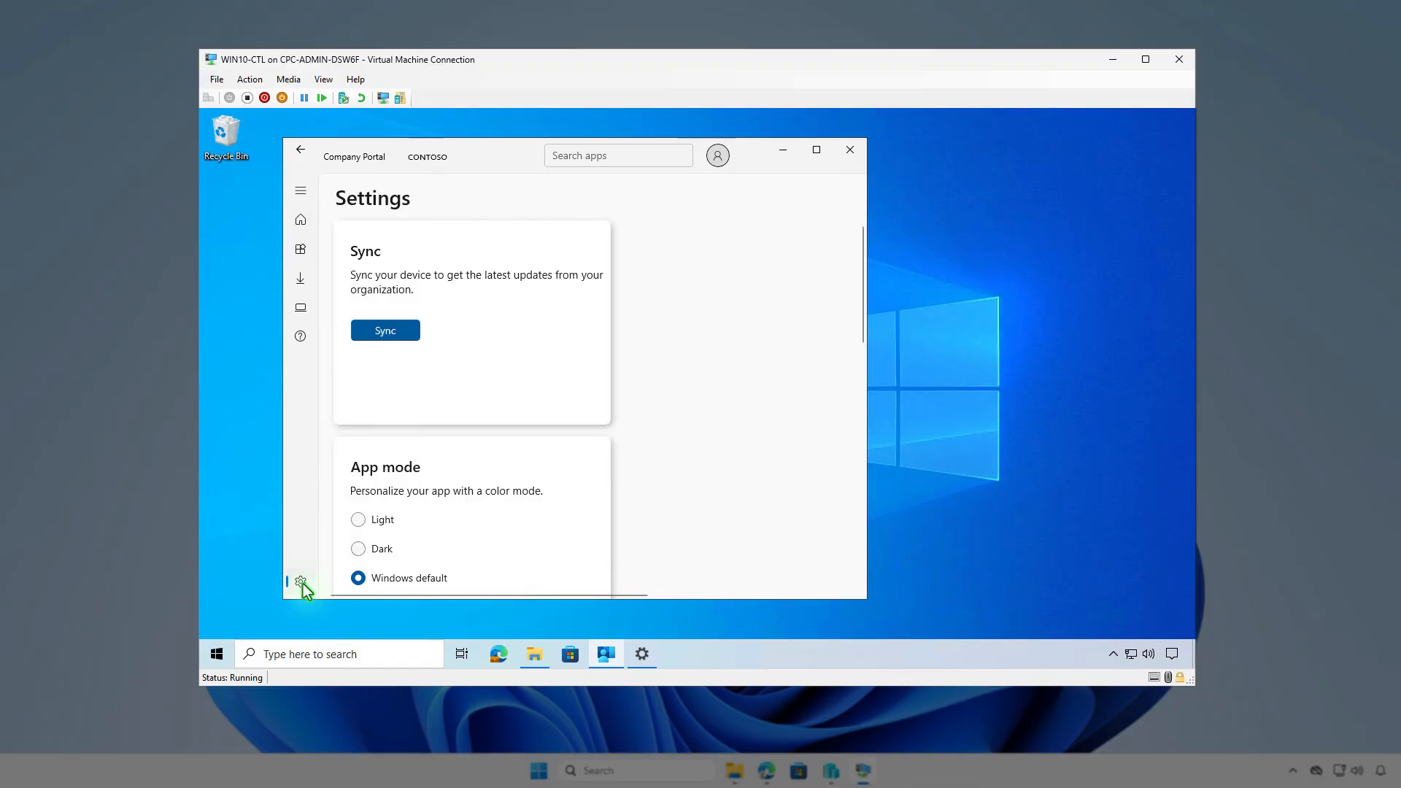
# Sync the device from Company Portal and check the TranslucentTB install notification
pyautogui.click(392, 333)
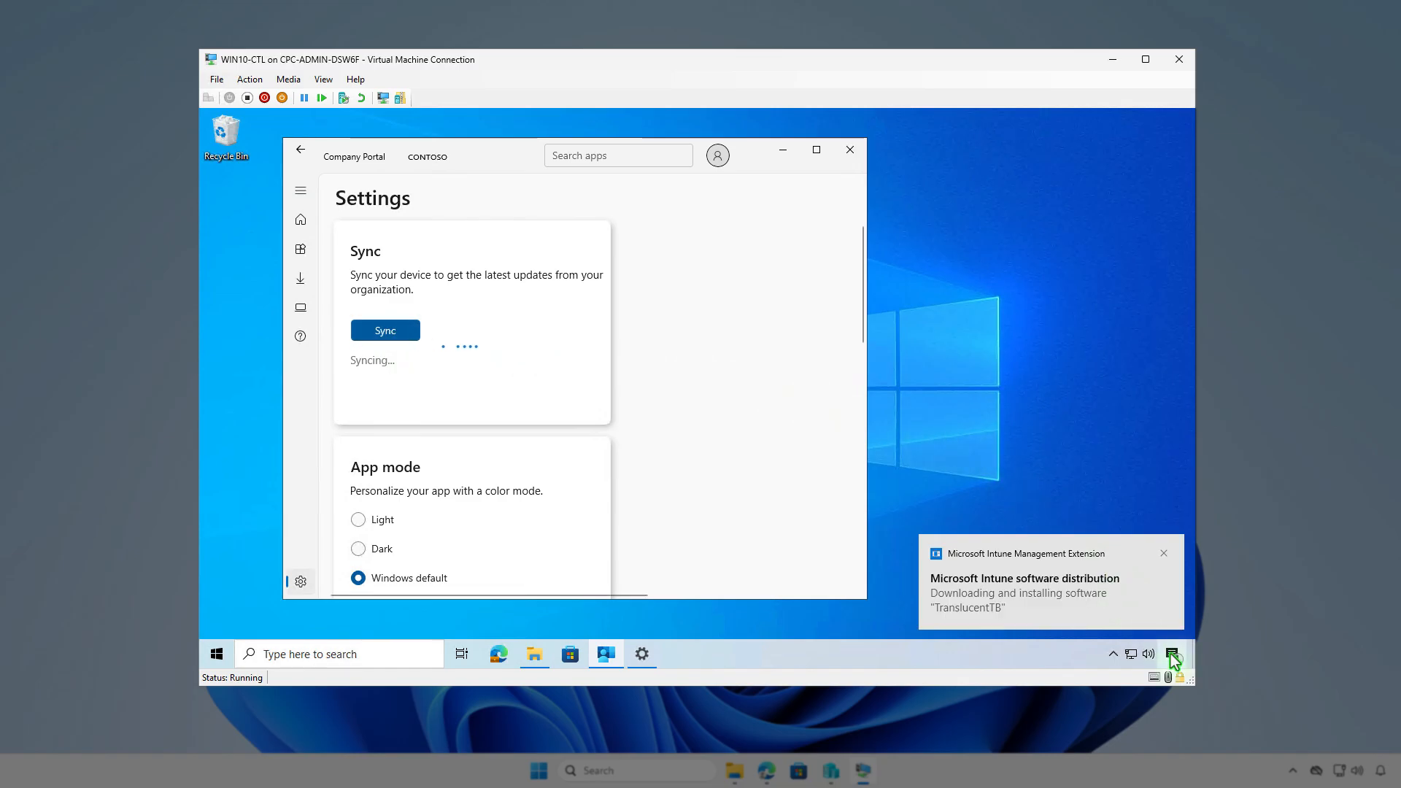
pyautogui.click(1172, 655)
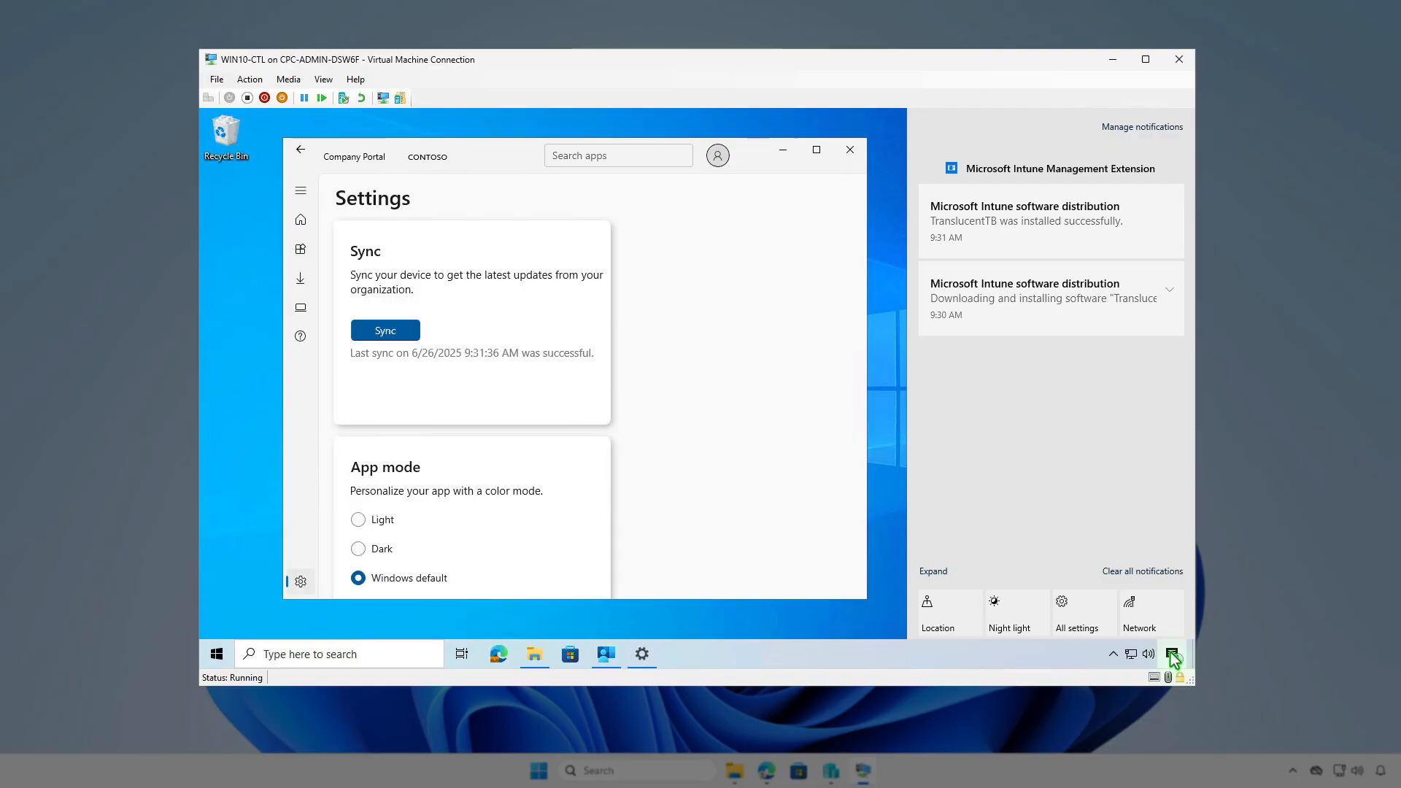
pyautogui.click(789, 153)
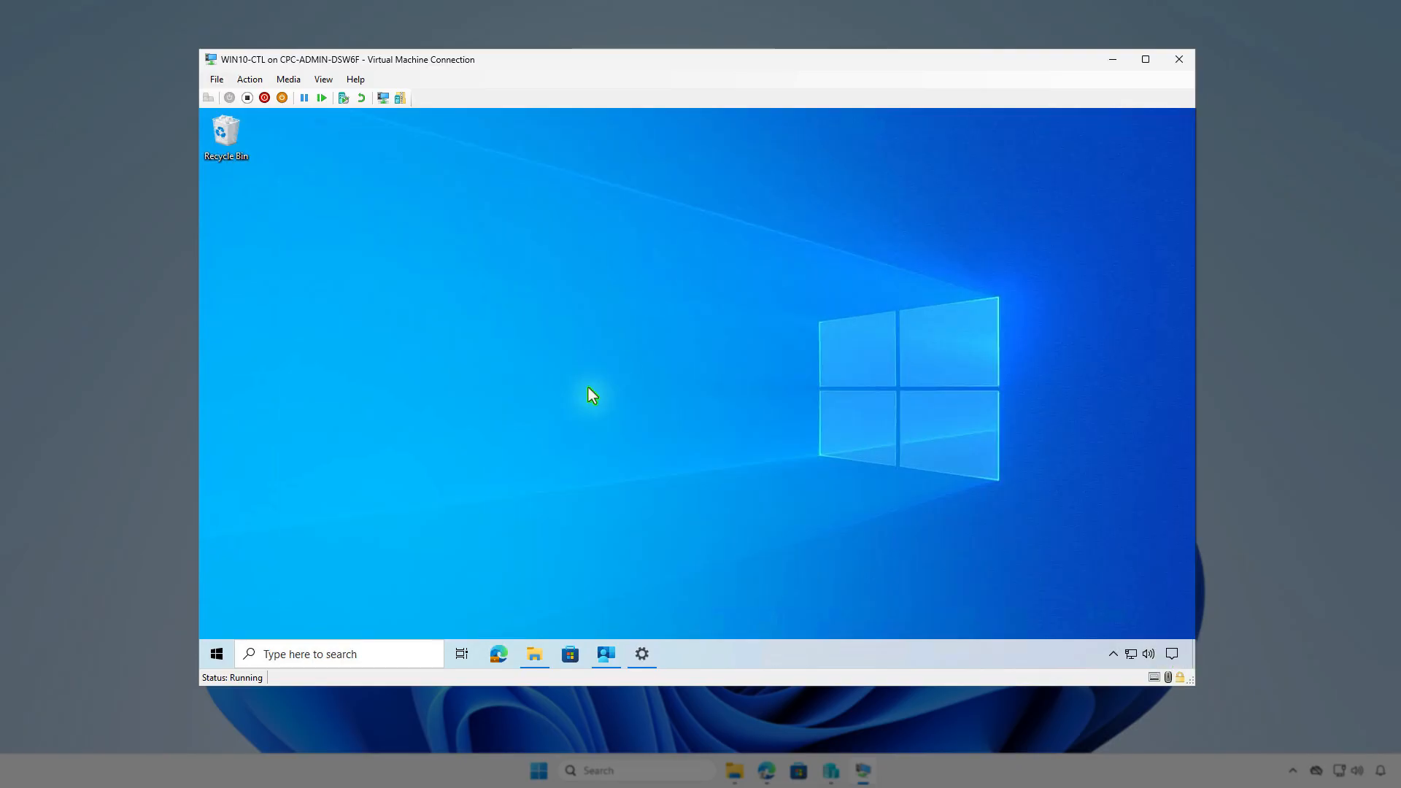
# Search 'tran' in Apps and Features to confirm TranslucentTB is installed
pyautogui.rightClick(217, 654)
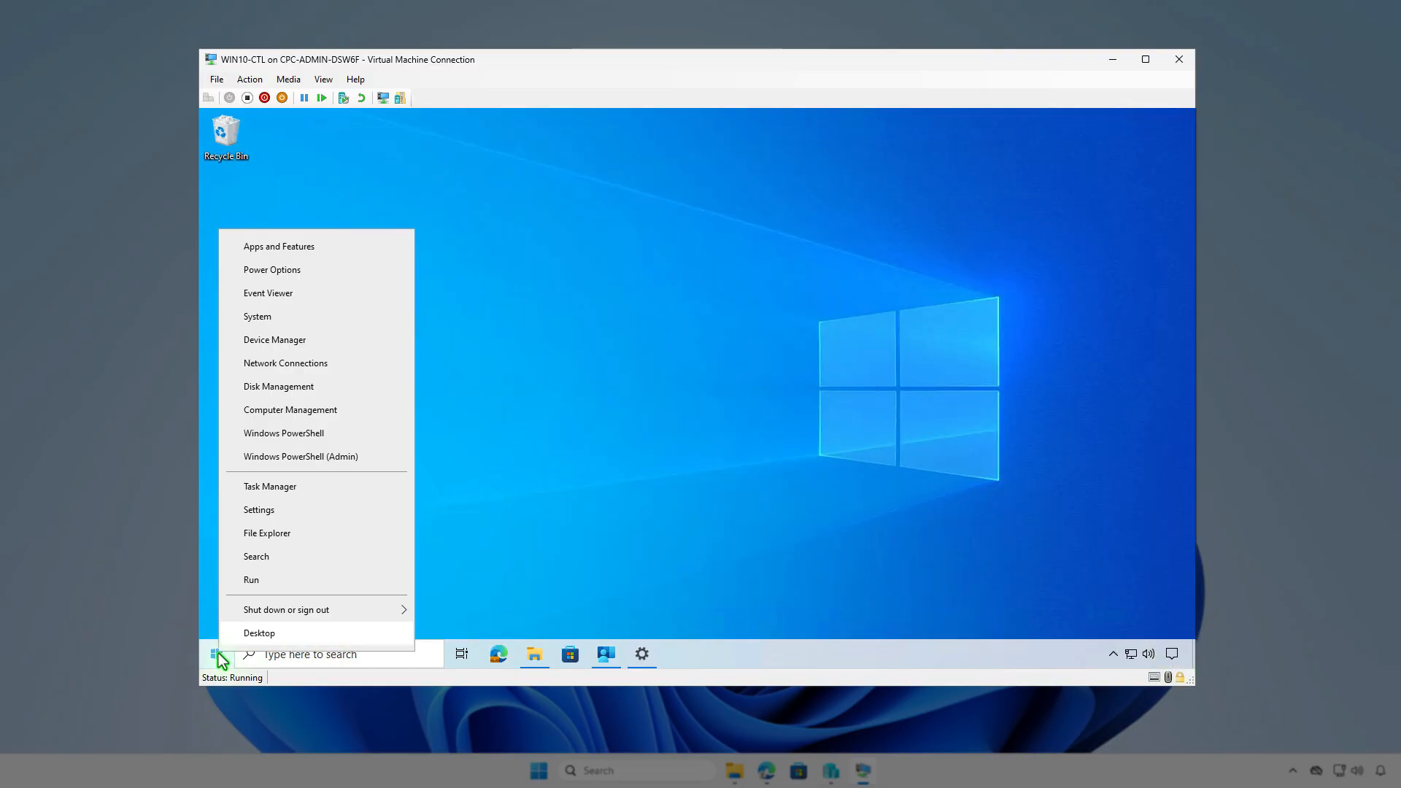
pyautogui.click(309, 249)
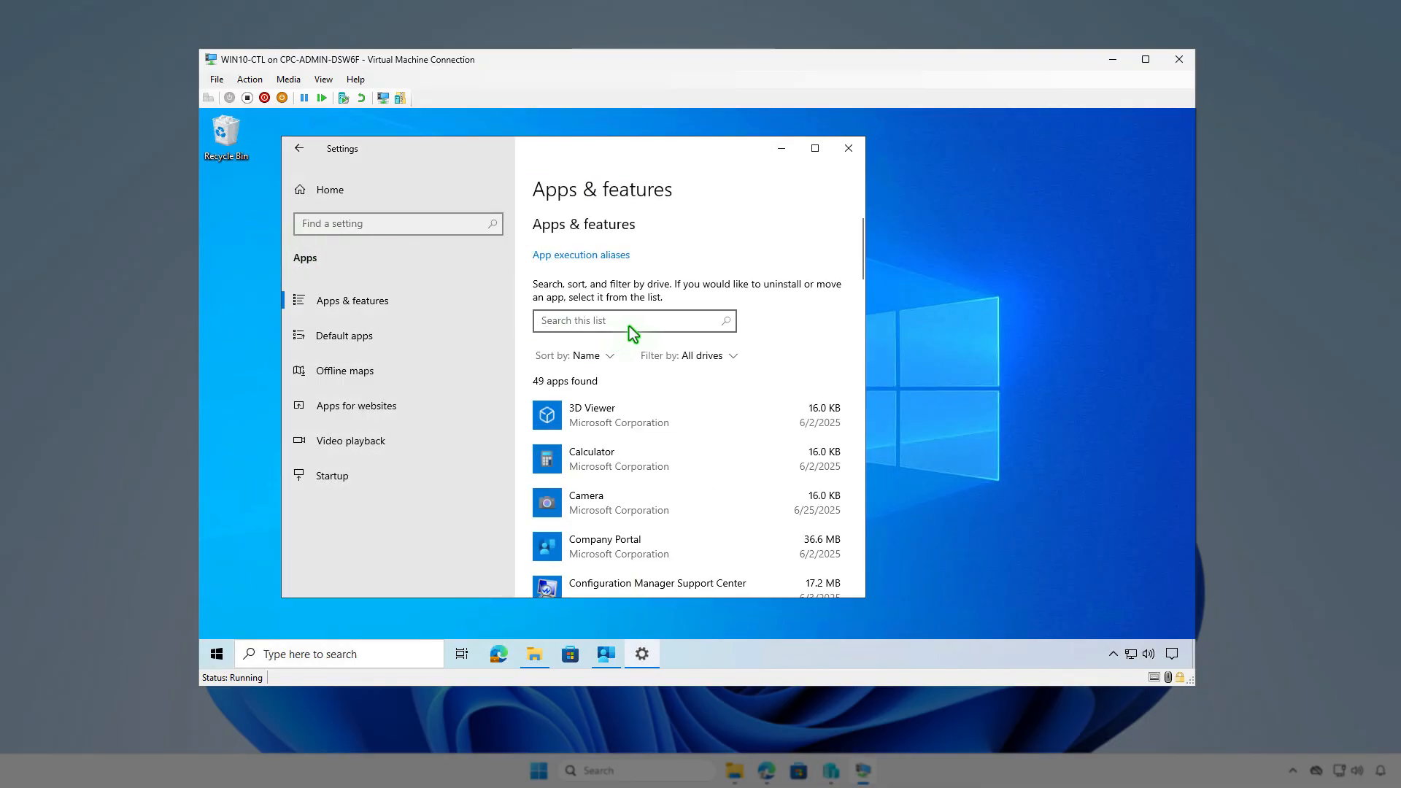
pyautogui.click(629, 322)
pyautogui.write('tran')
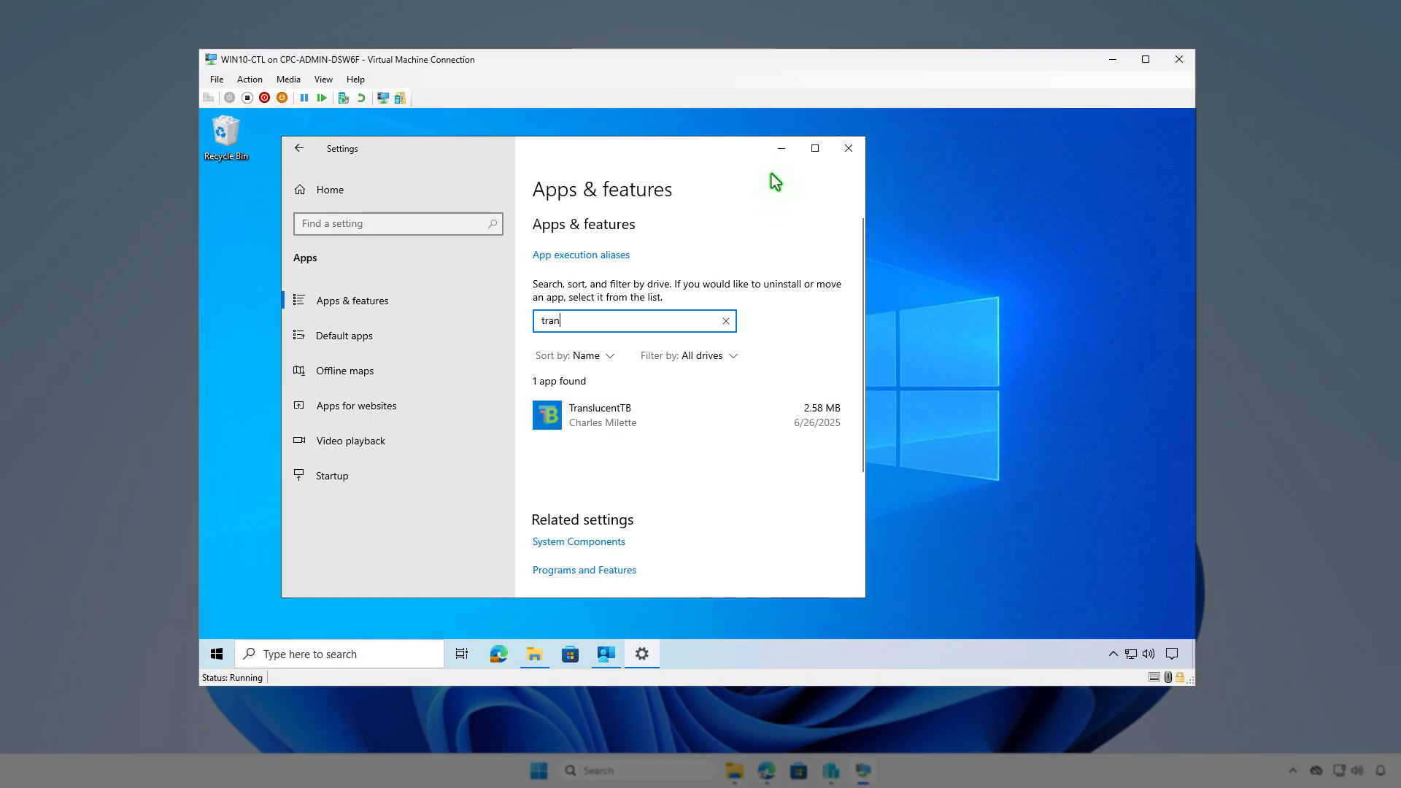
pyautogui.click(783, 151)
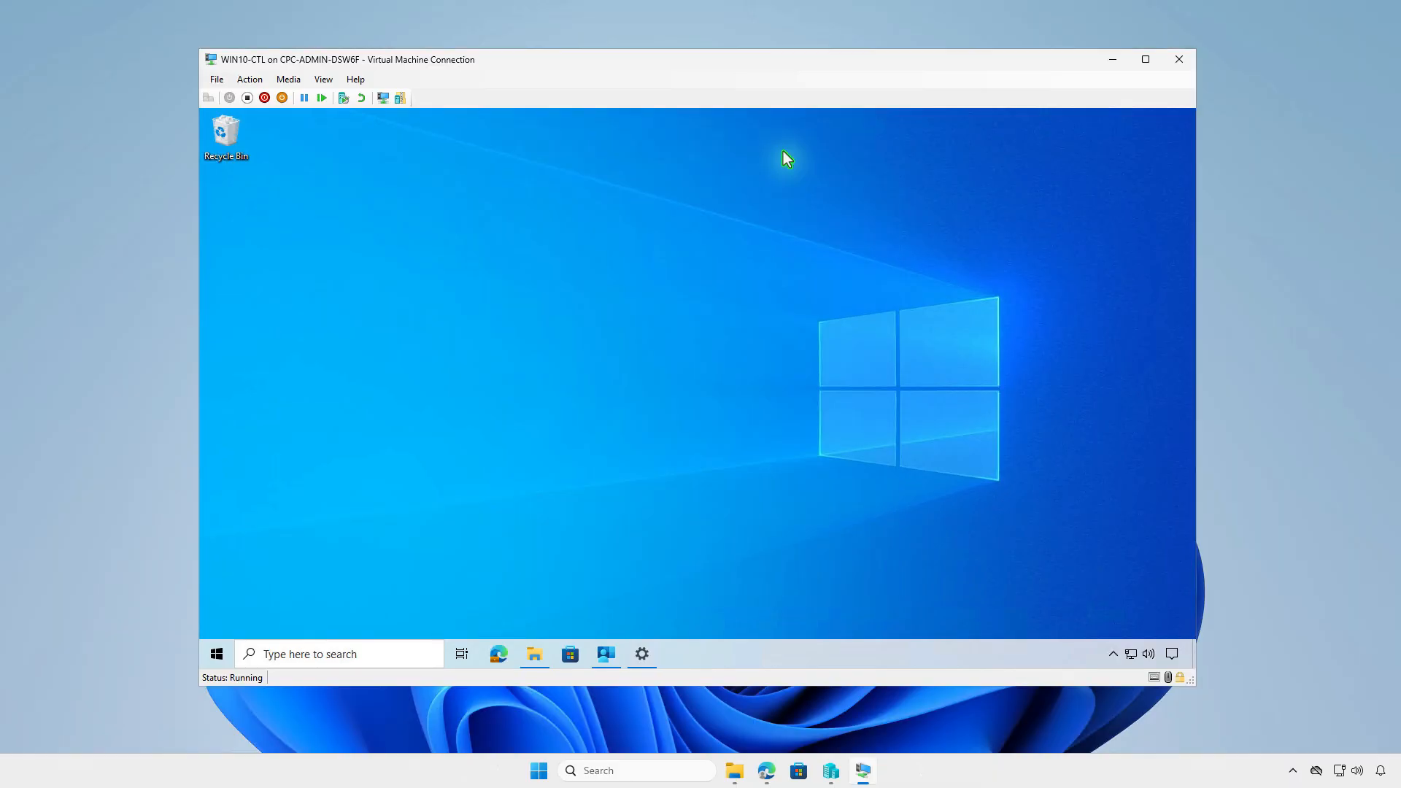
# Back in Intune admin center, refresh TranslucentTB's overview and check its device install status
pyautogui.click(1113, 59)
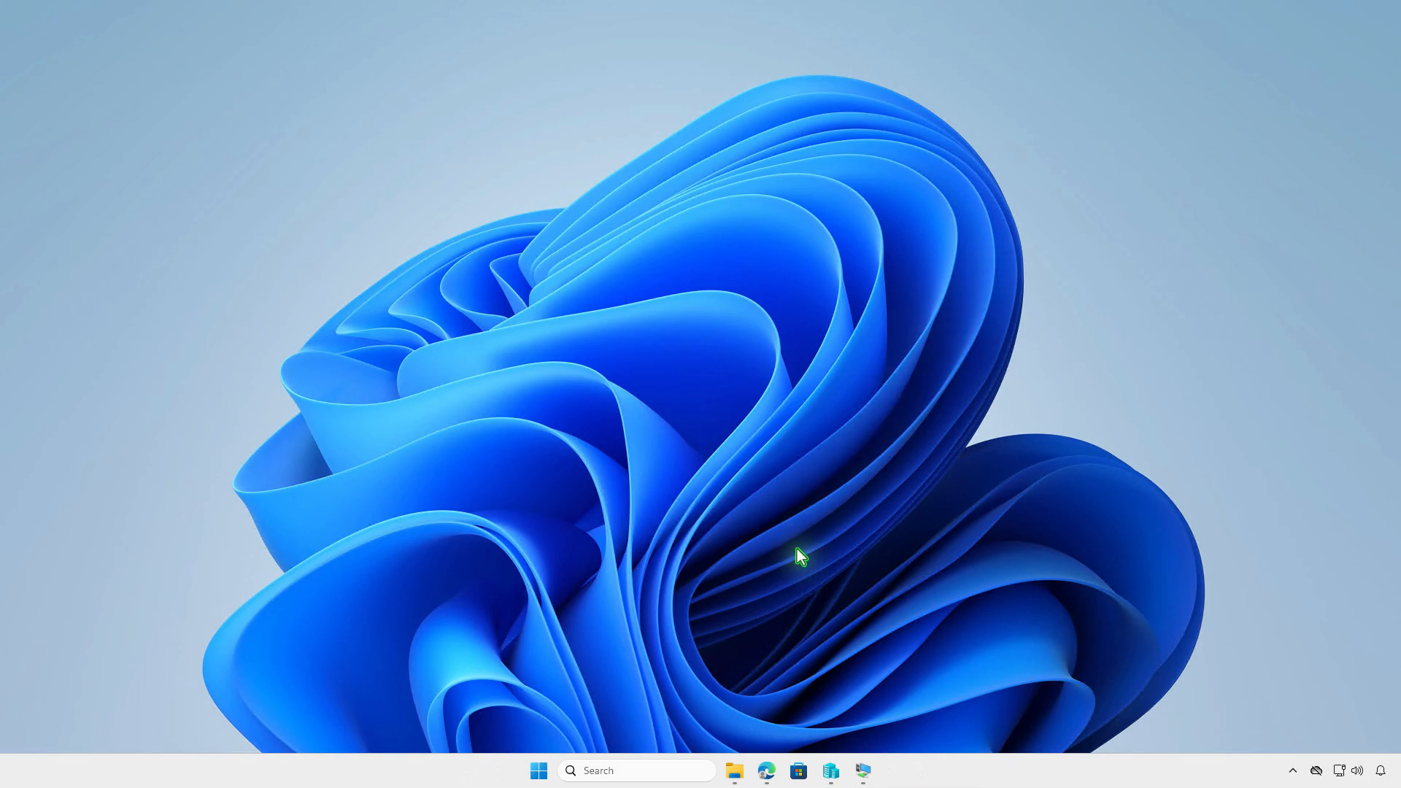
pyautogui.click(766, 772)
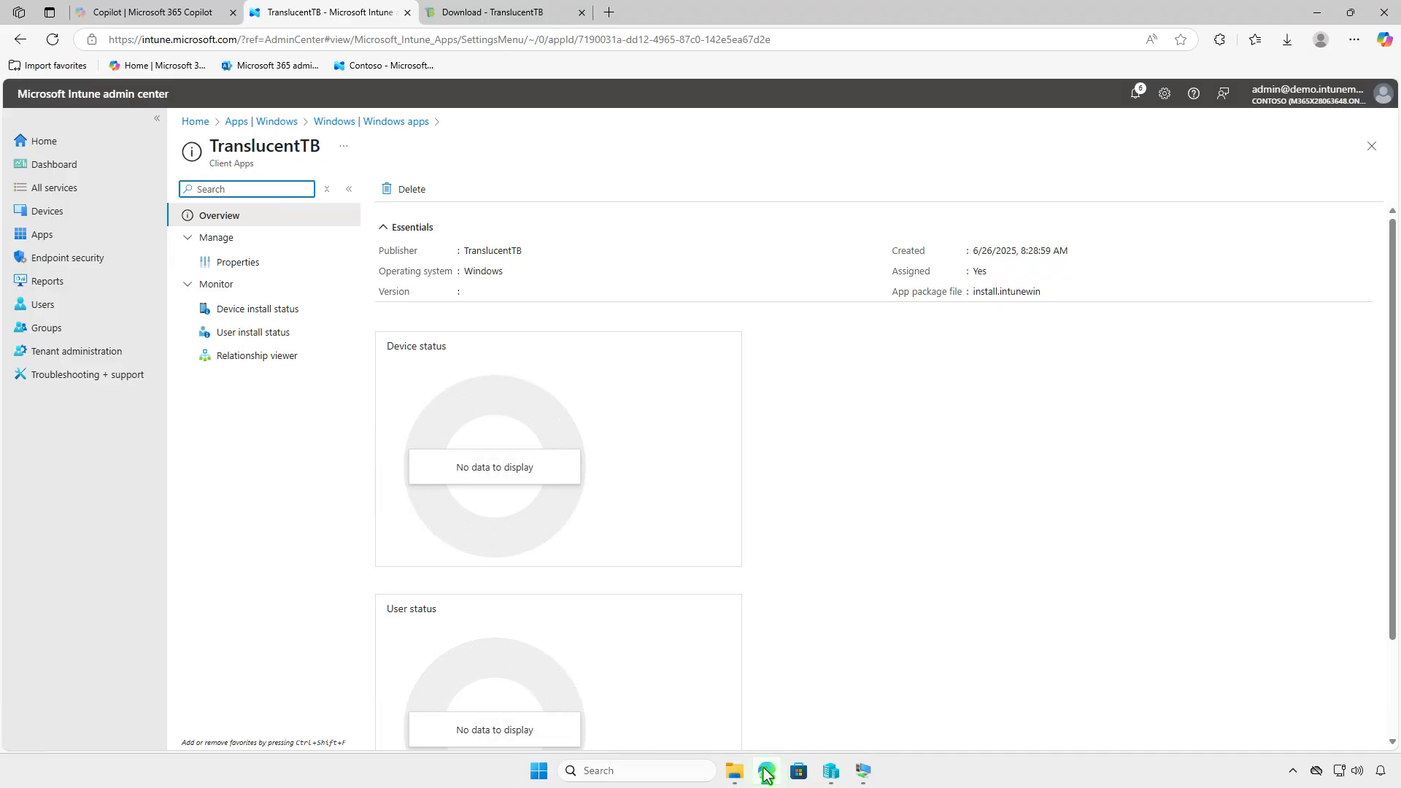
pyautogui.click(53, 40)
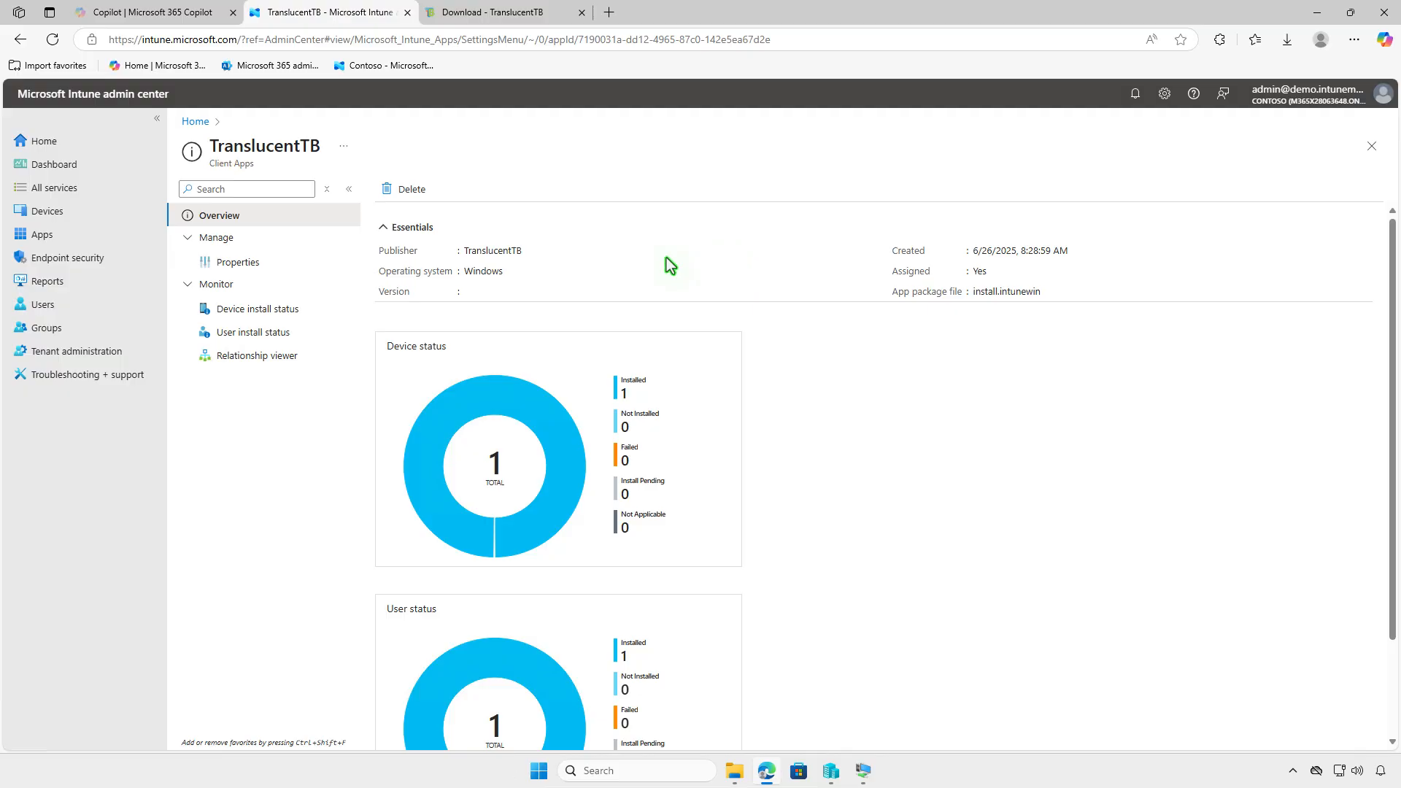
pyautogui.click(267, 312)
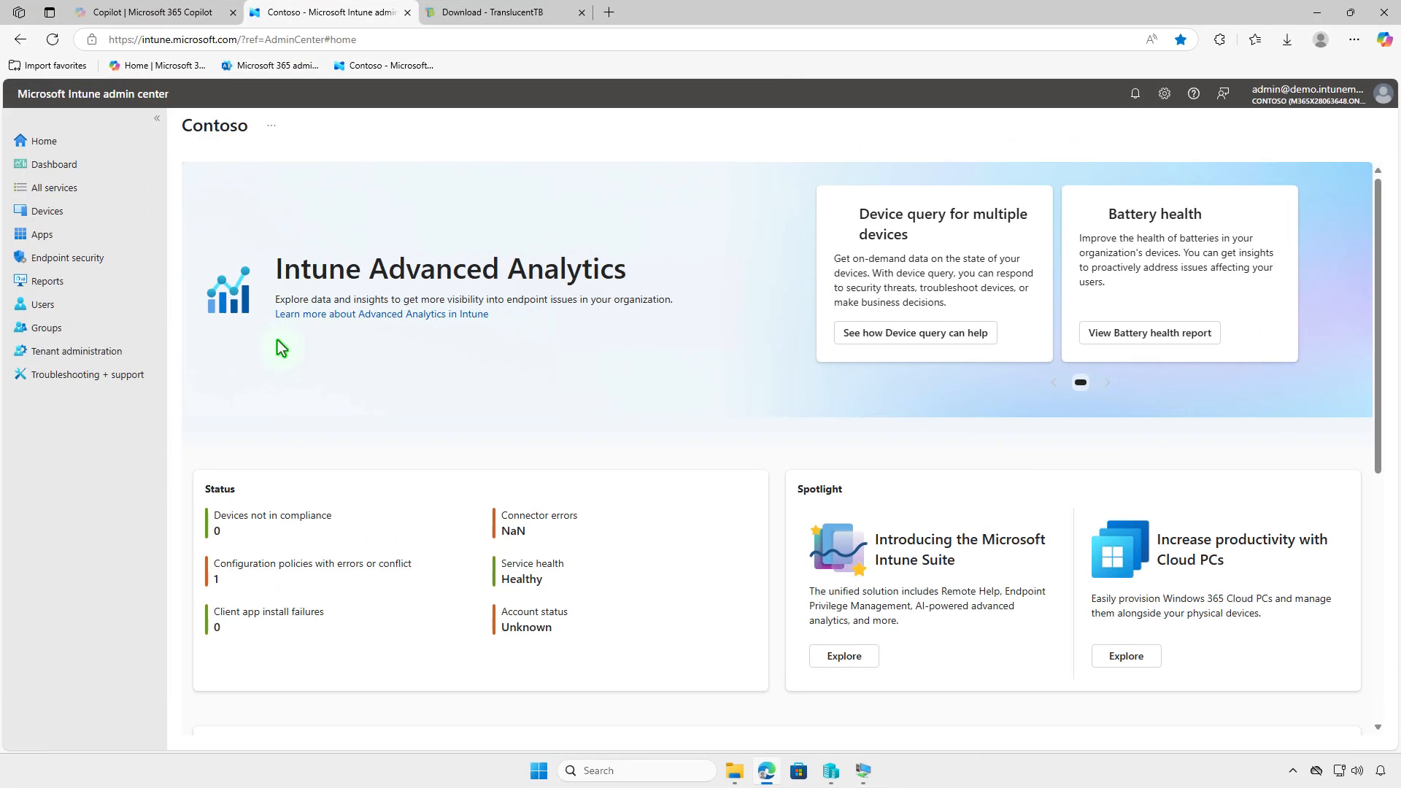
# Open TranslucentTB's properties from Windows apps and review its Program and Requirements sections
pyautogui.click(83, 236)
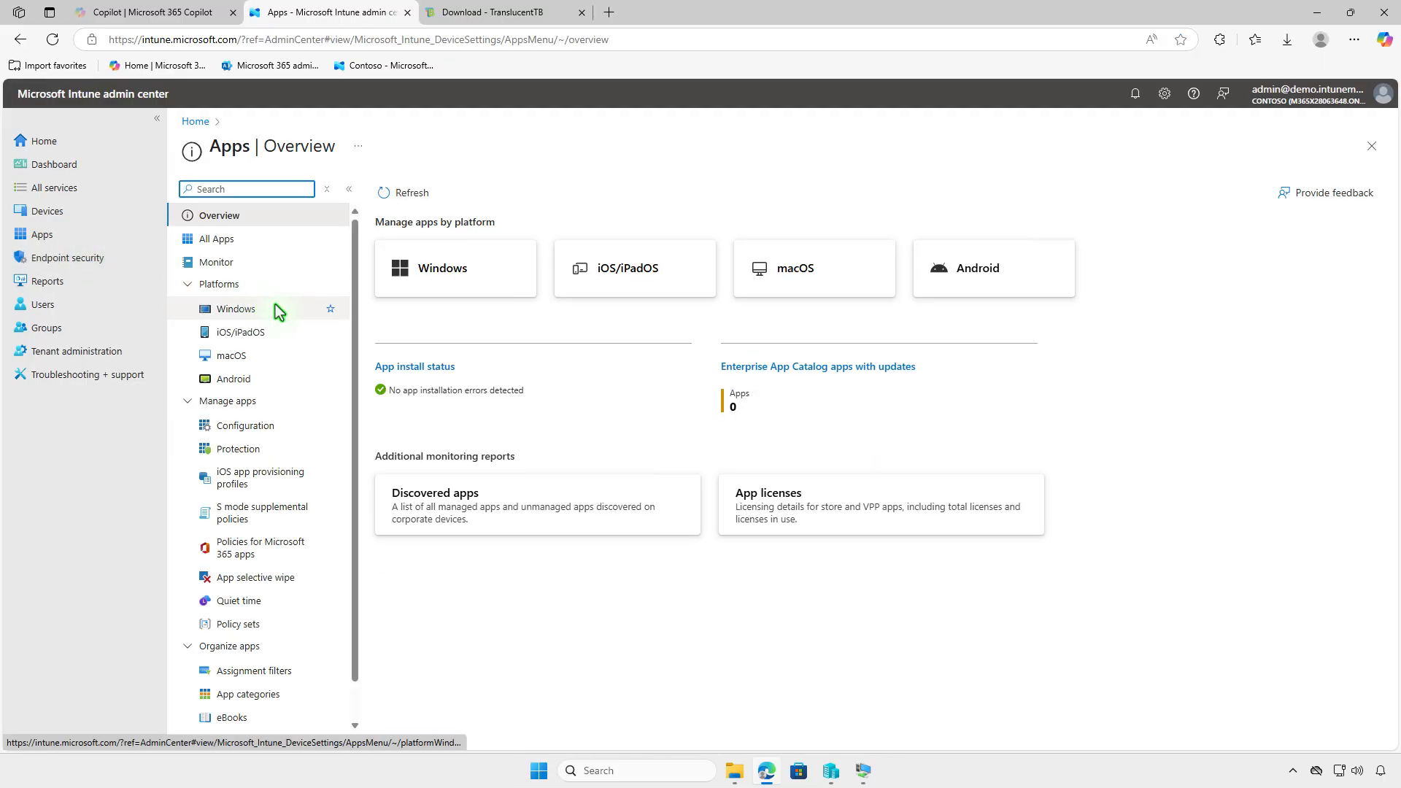
pyautogui.click(279, 312)
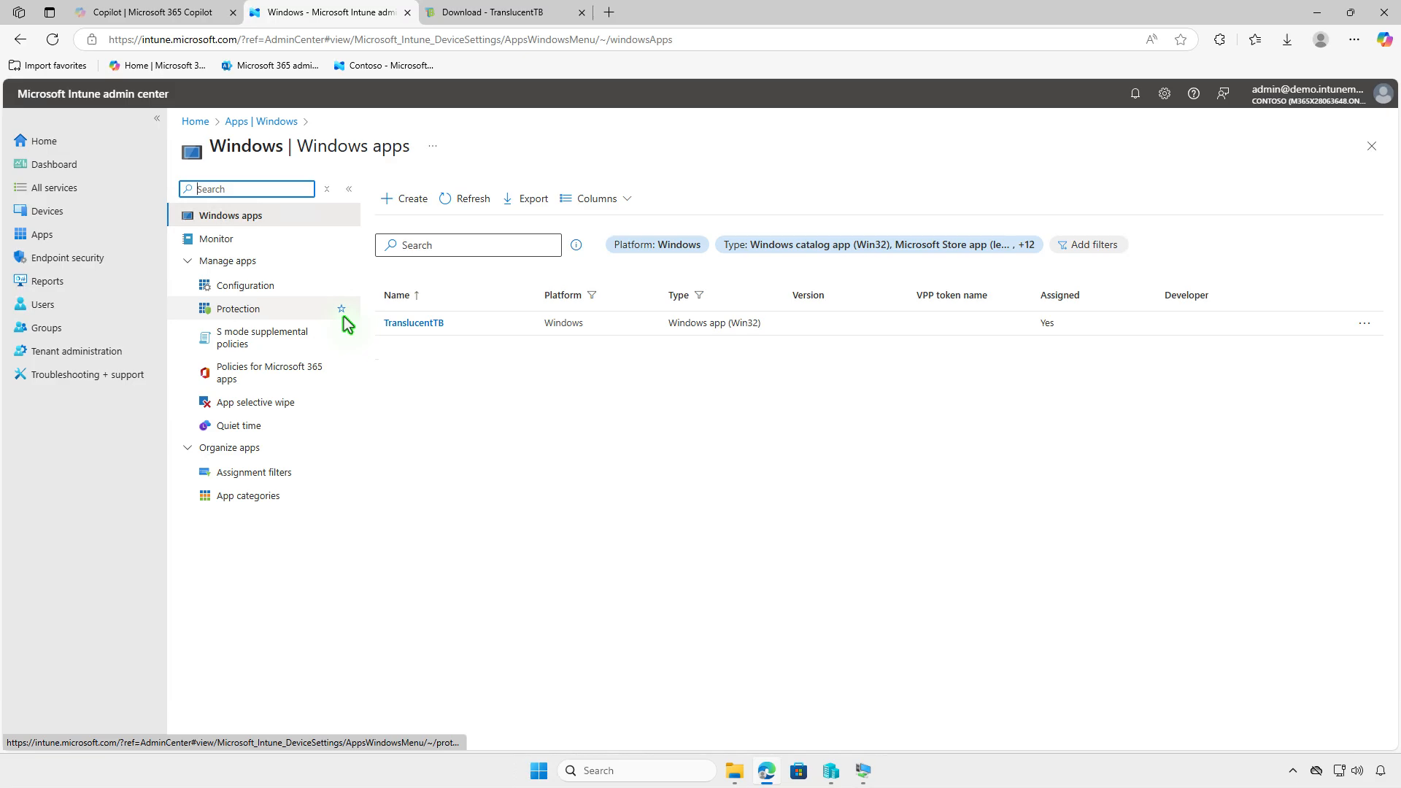
pyautogui.click(435, 324)
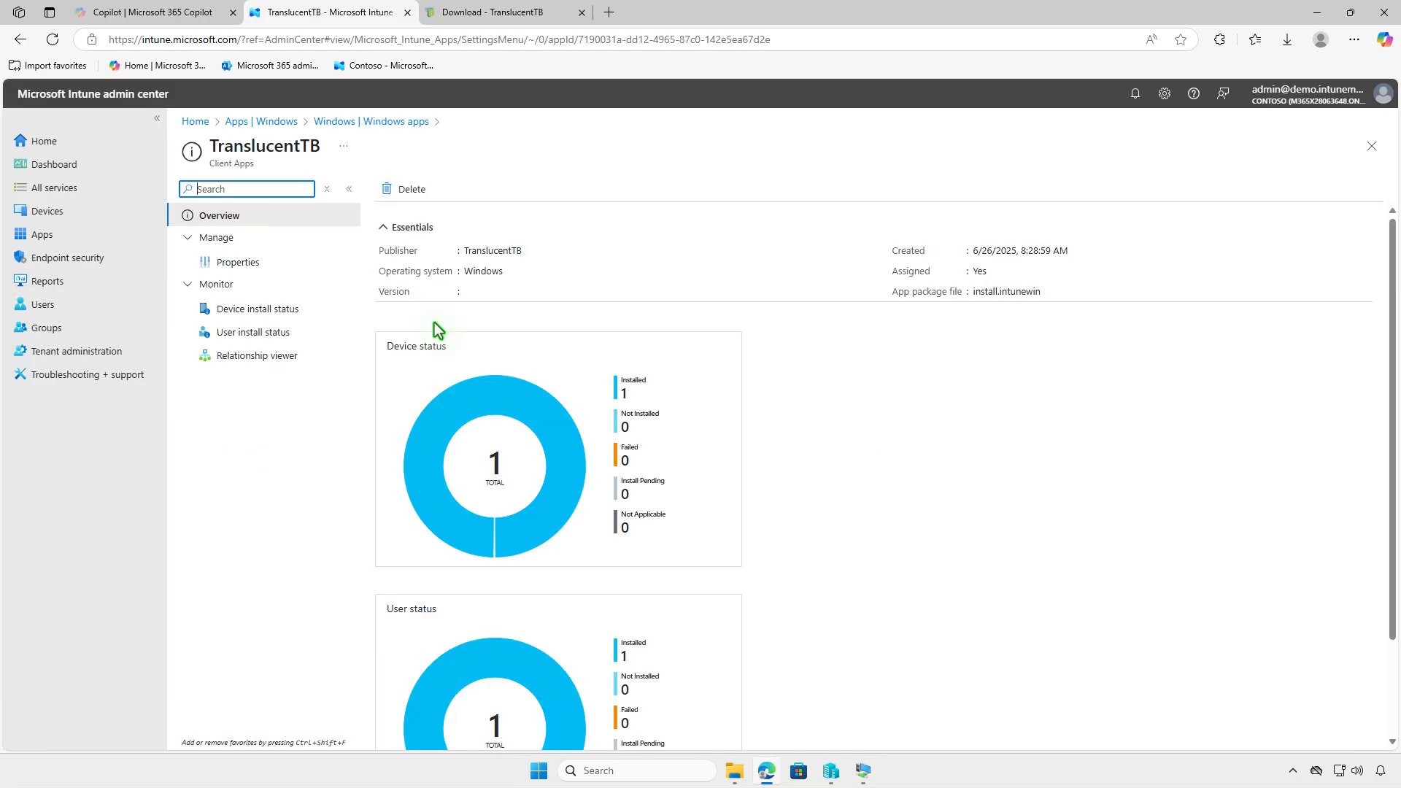
pyautogui.click(300, 266)
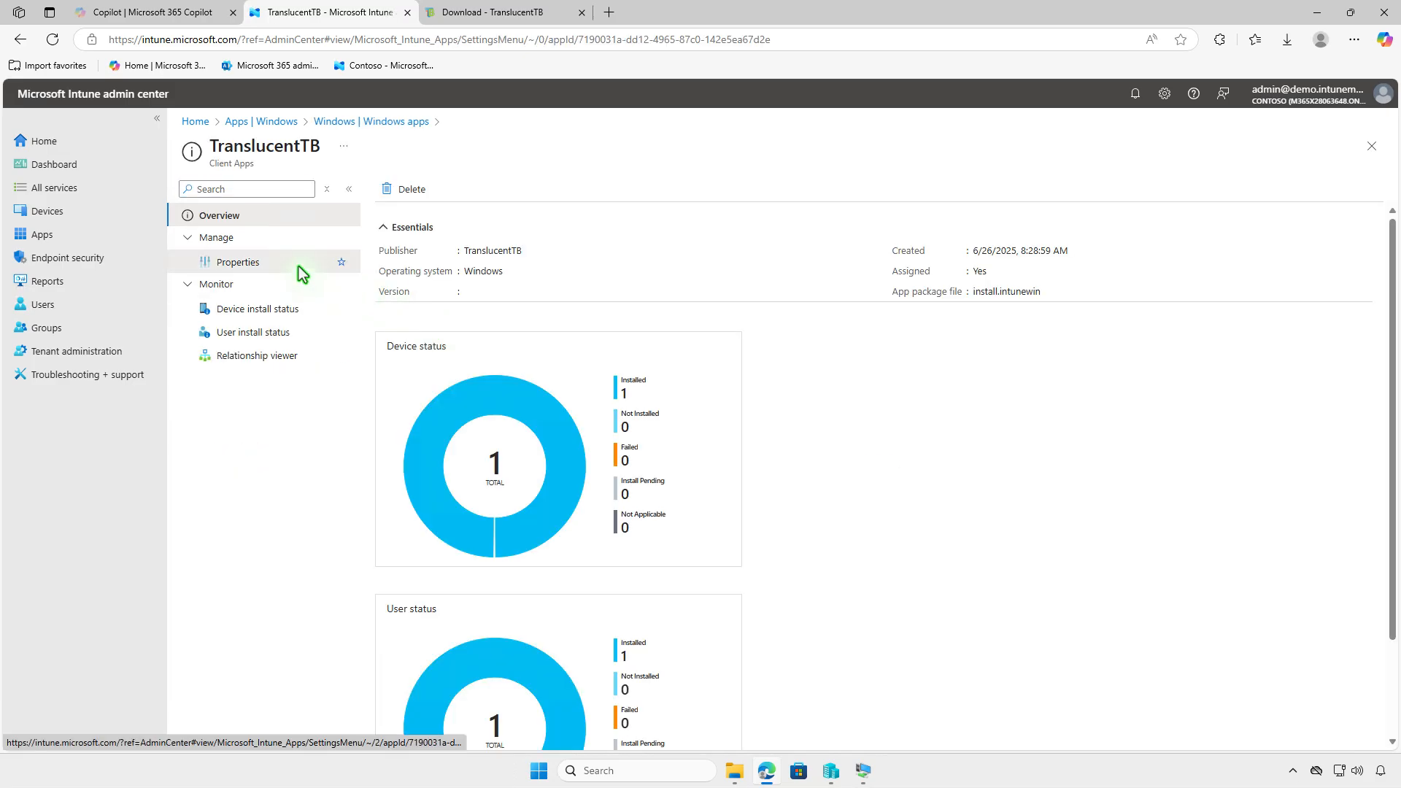
pyautogui.scroll(-10, 901, 515)
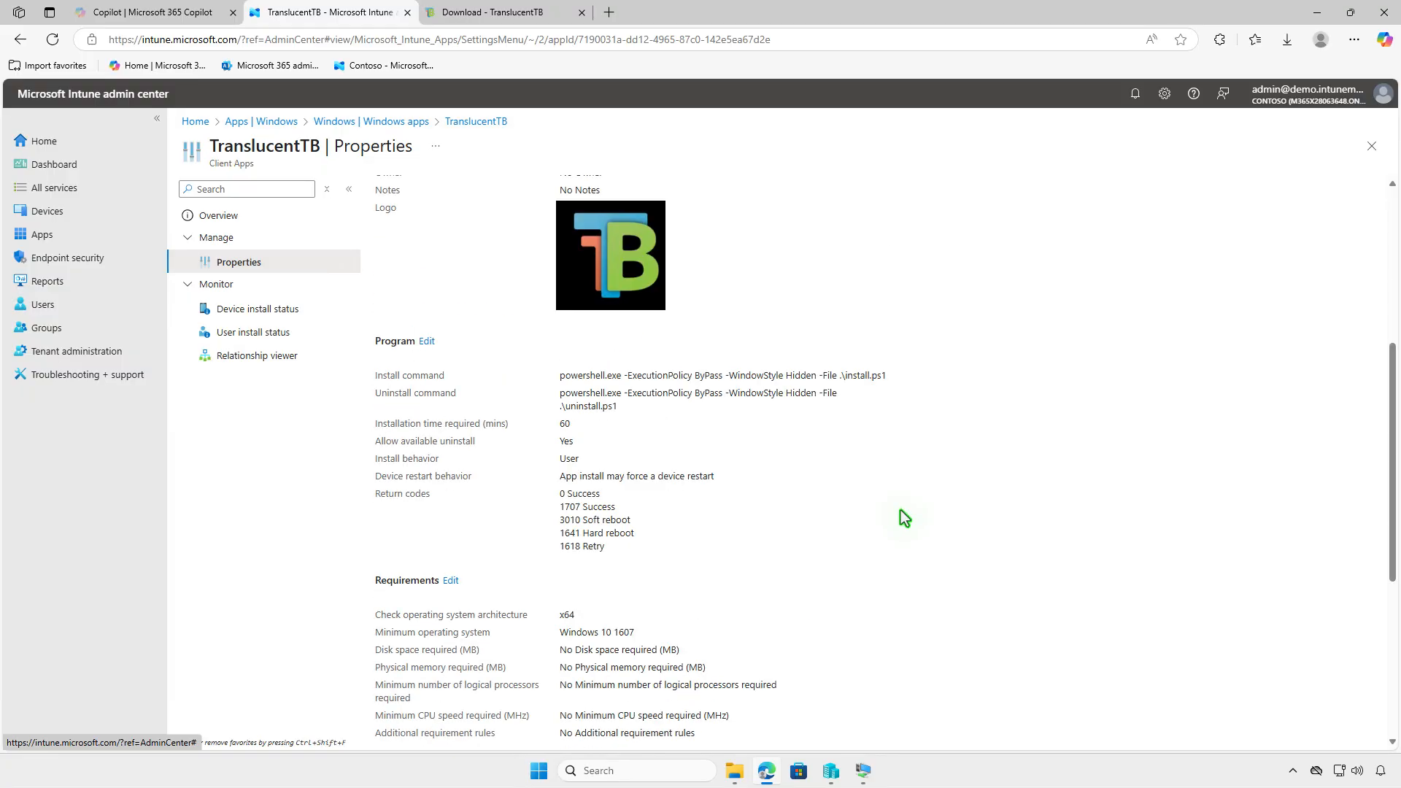
pyautogui.scroll(-1, 905, 516)
# Edit TranslucentTB's assignments and delete the Required Test_Devices assignment
pyautogui.click(448, 603)
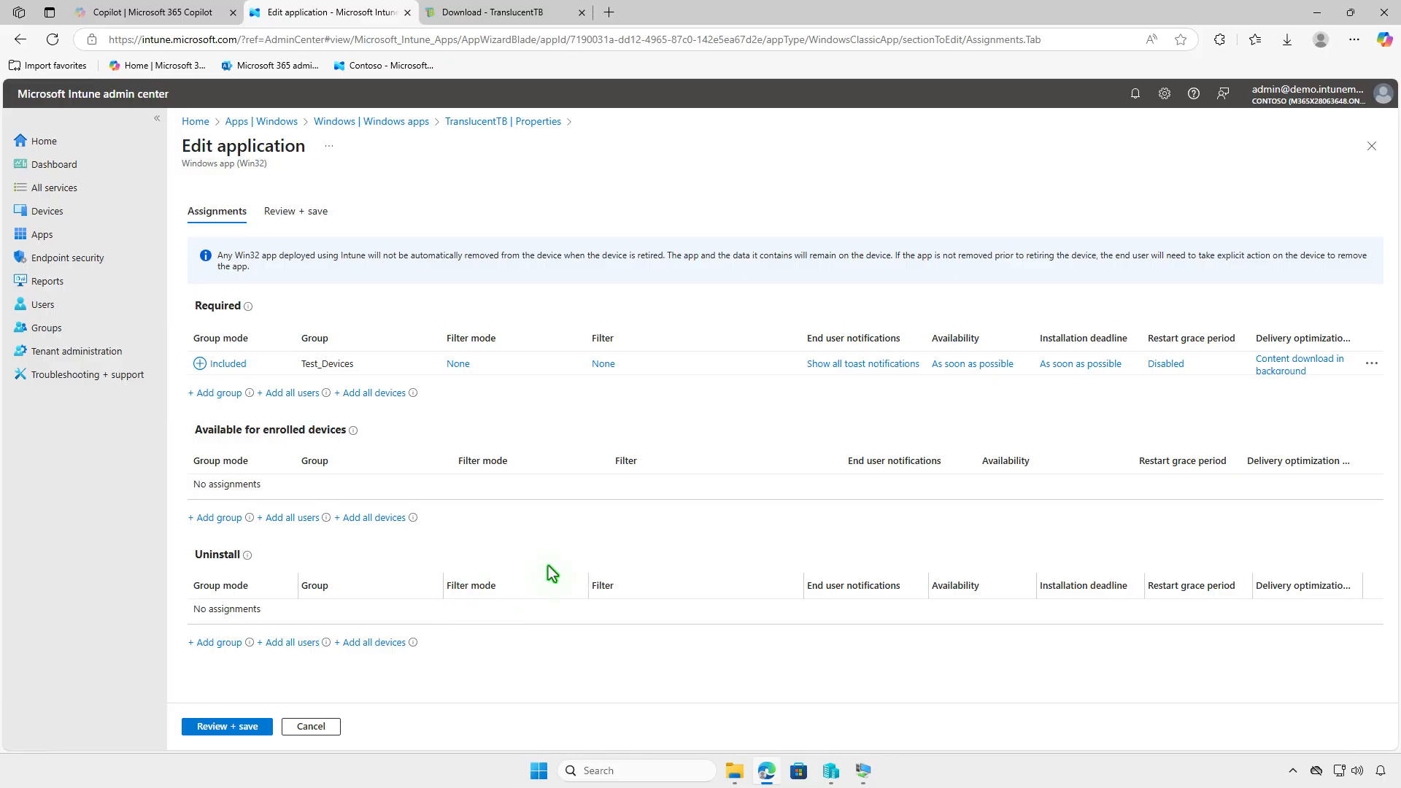
pyautogui.click(1374, 365)
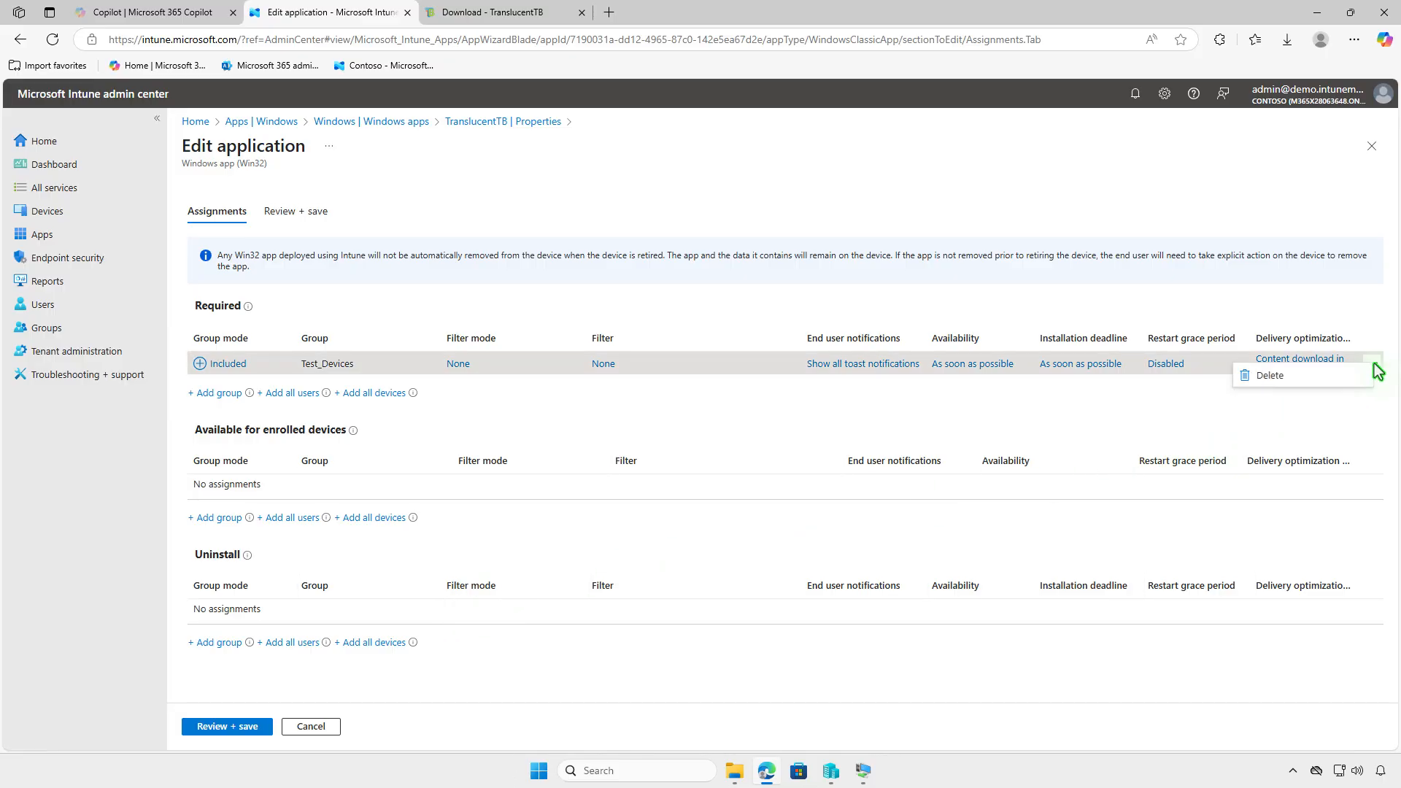
pyautogui.click(1340, 377)
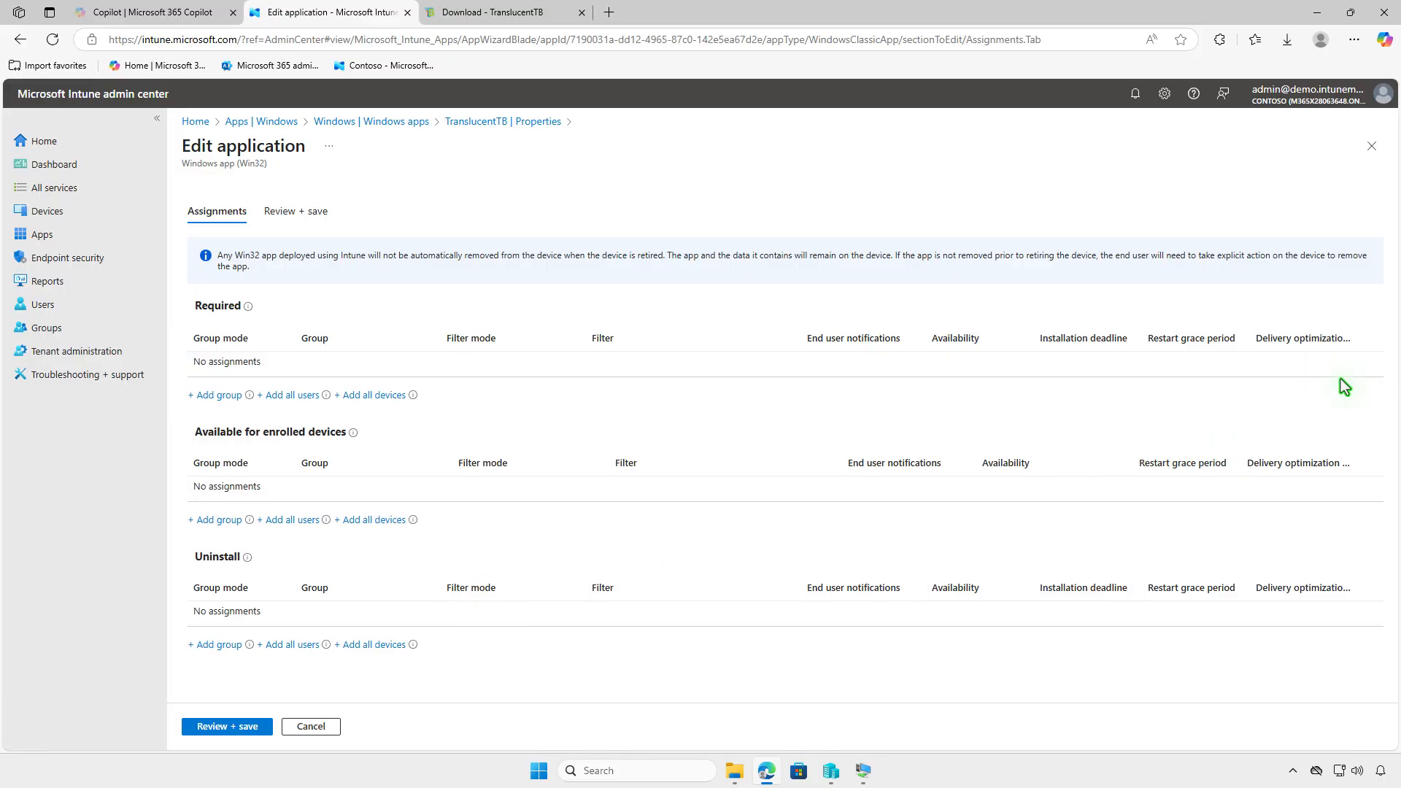
# Assign Test_Devices under Uninstall, save the app, and minimize the browser
pyautogui.click(225, 645)
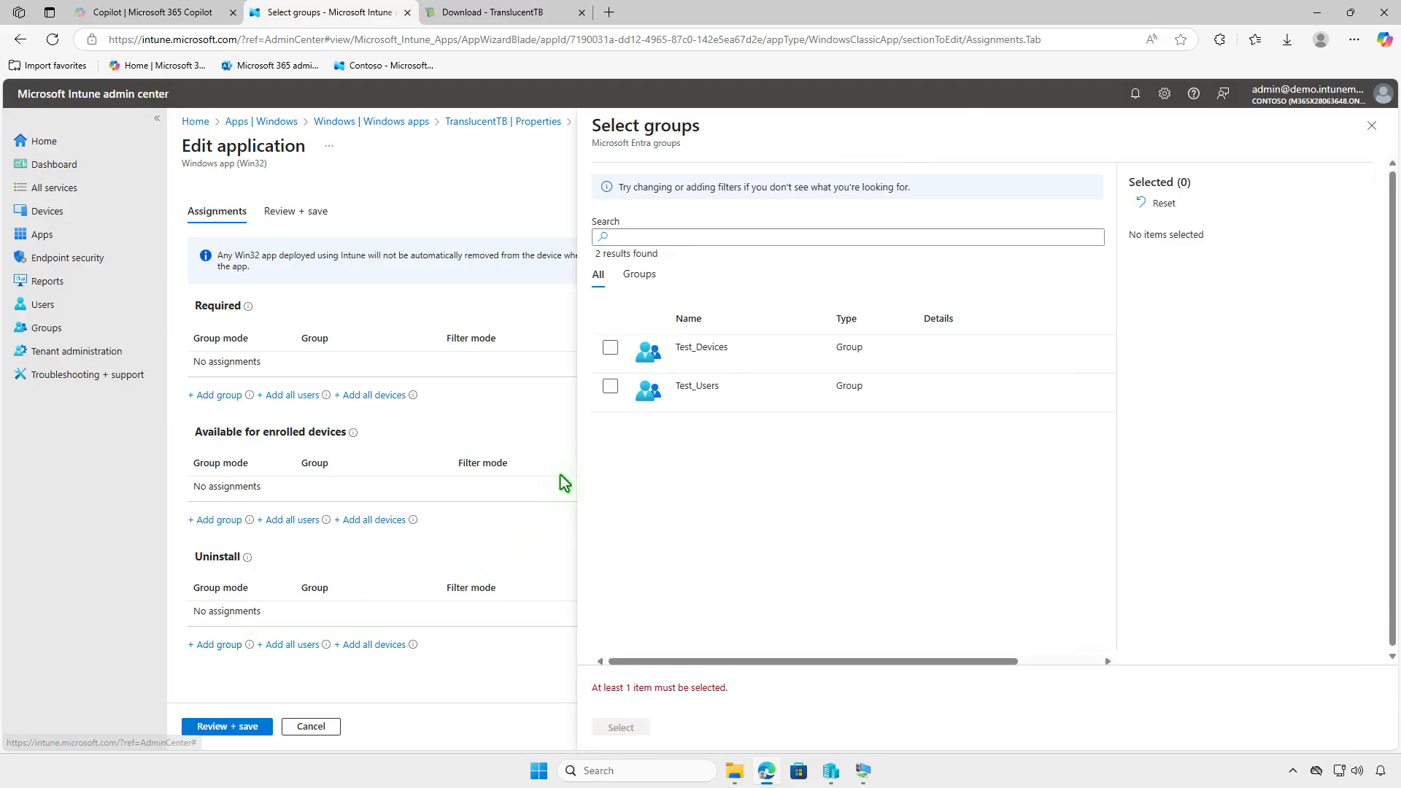
pyautogui.click(610, 348)
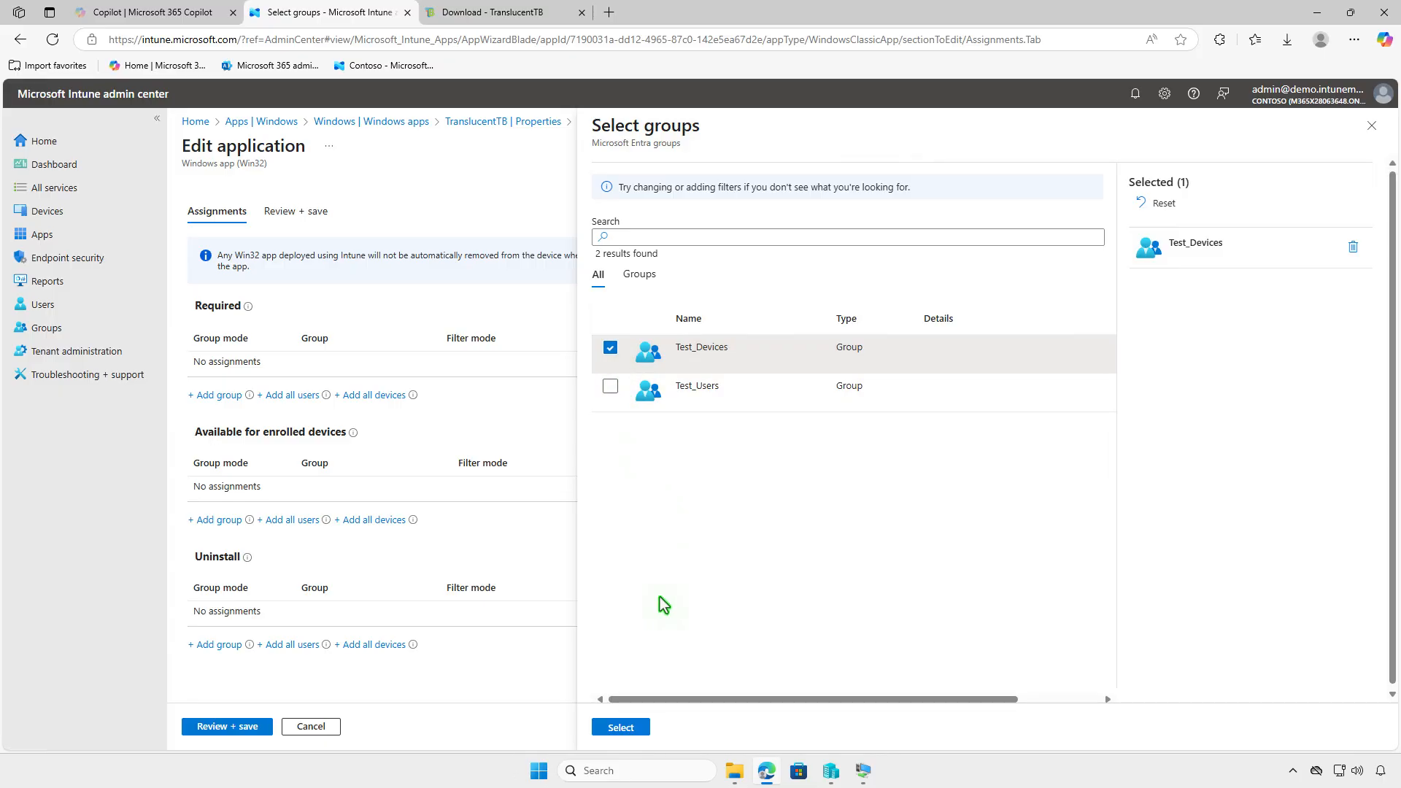
pyautogui.click(630, 729)
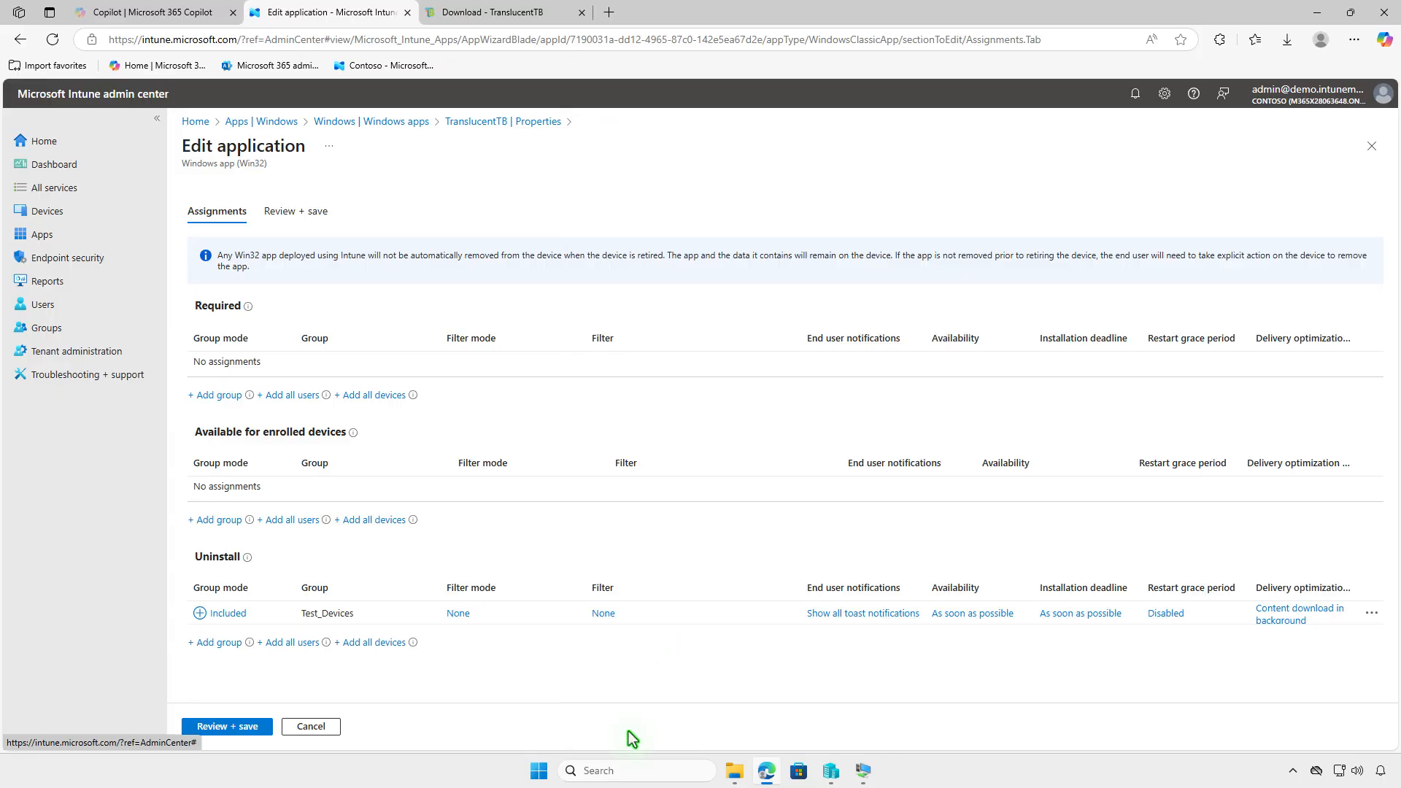
pyautogui.click(212, 726)
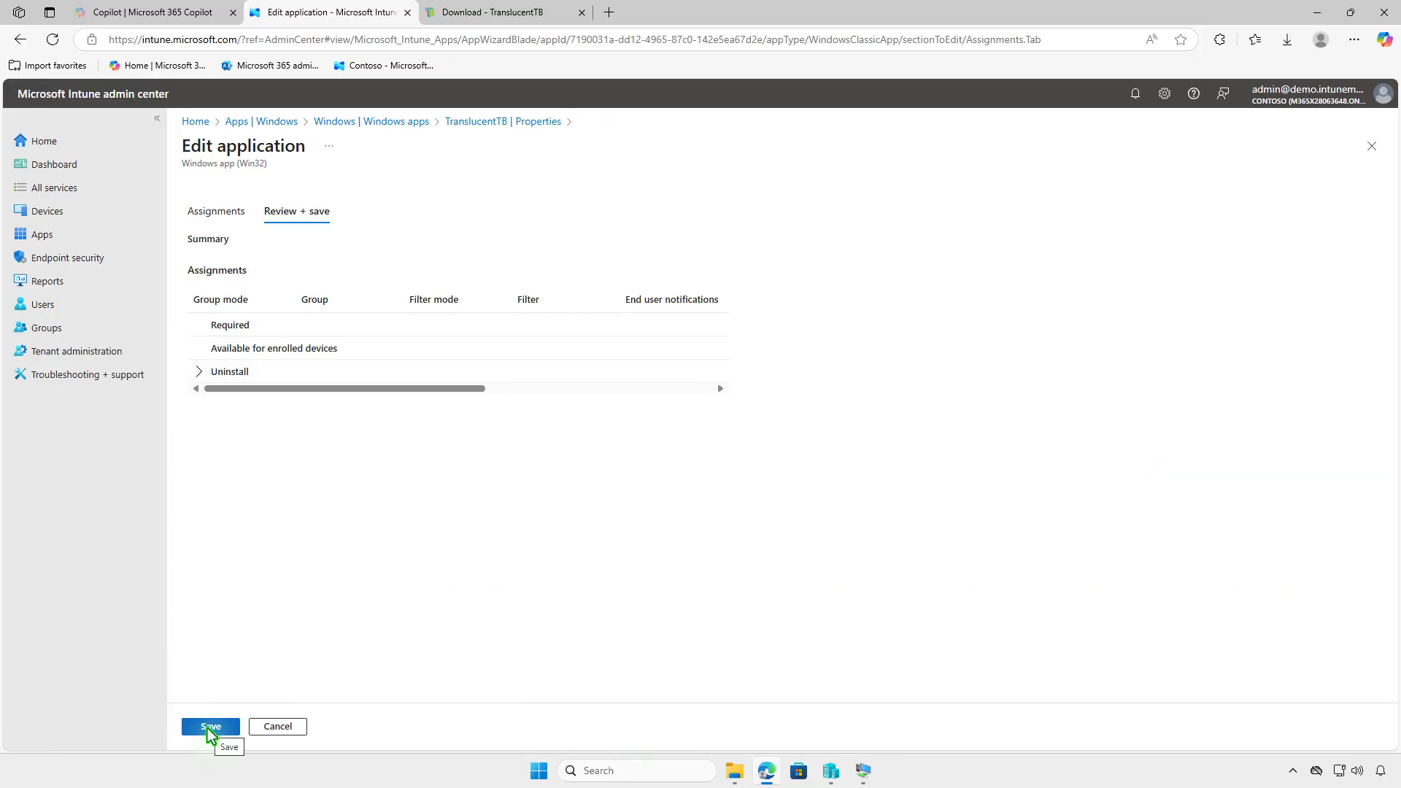
pyautogui.click(211, 726)
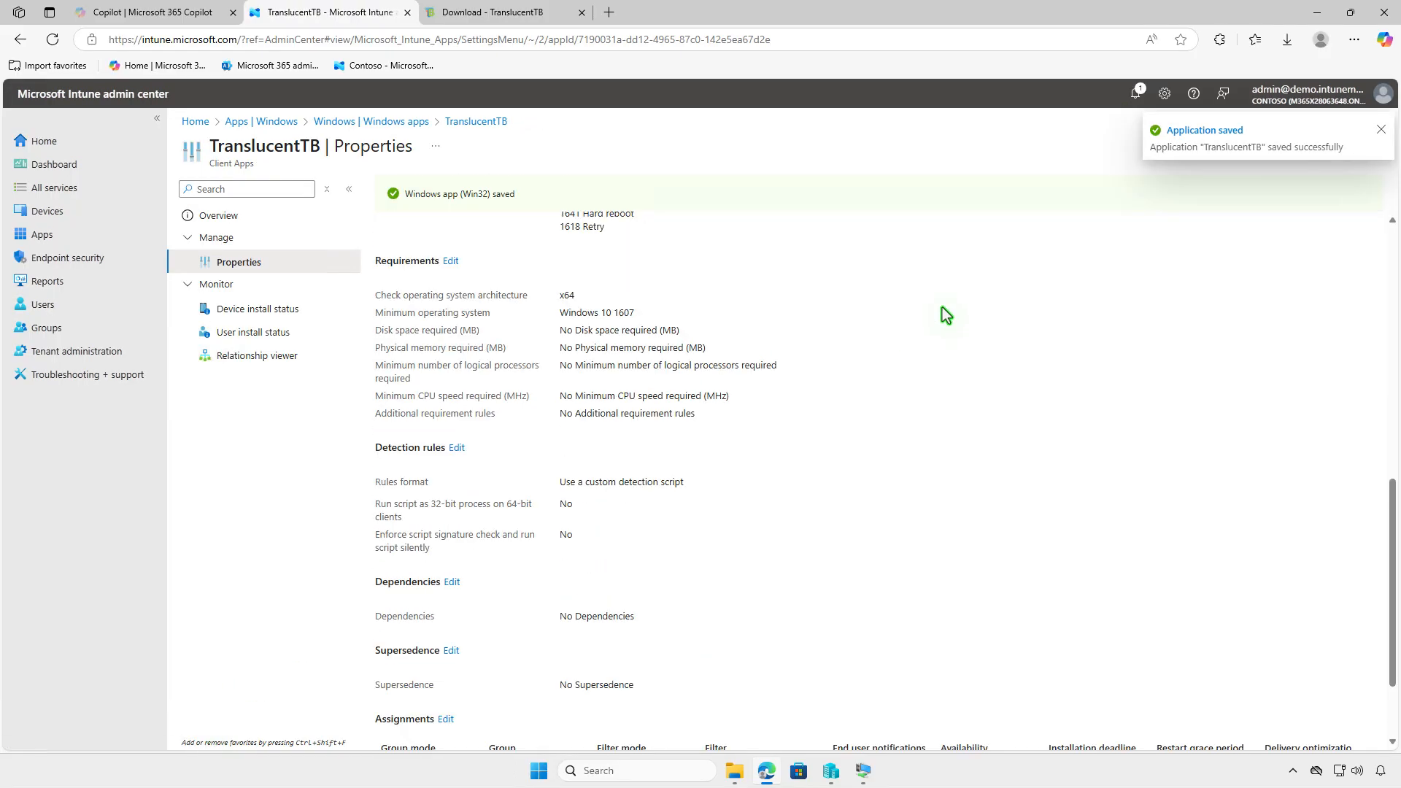
pyautogui.click(1318, 14)
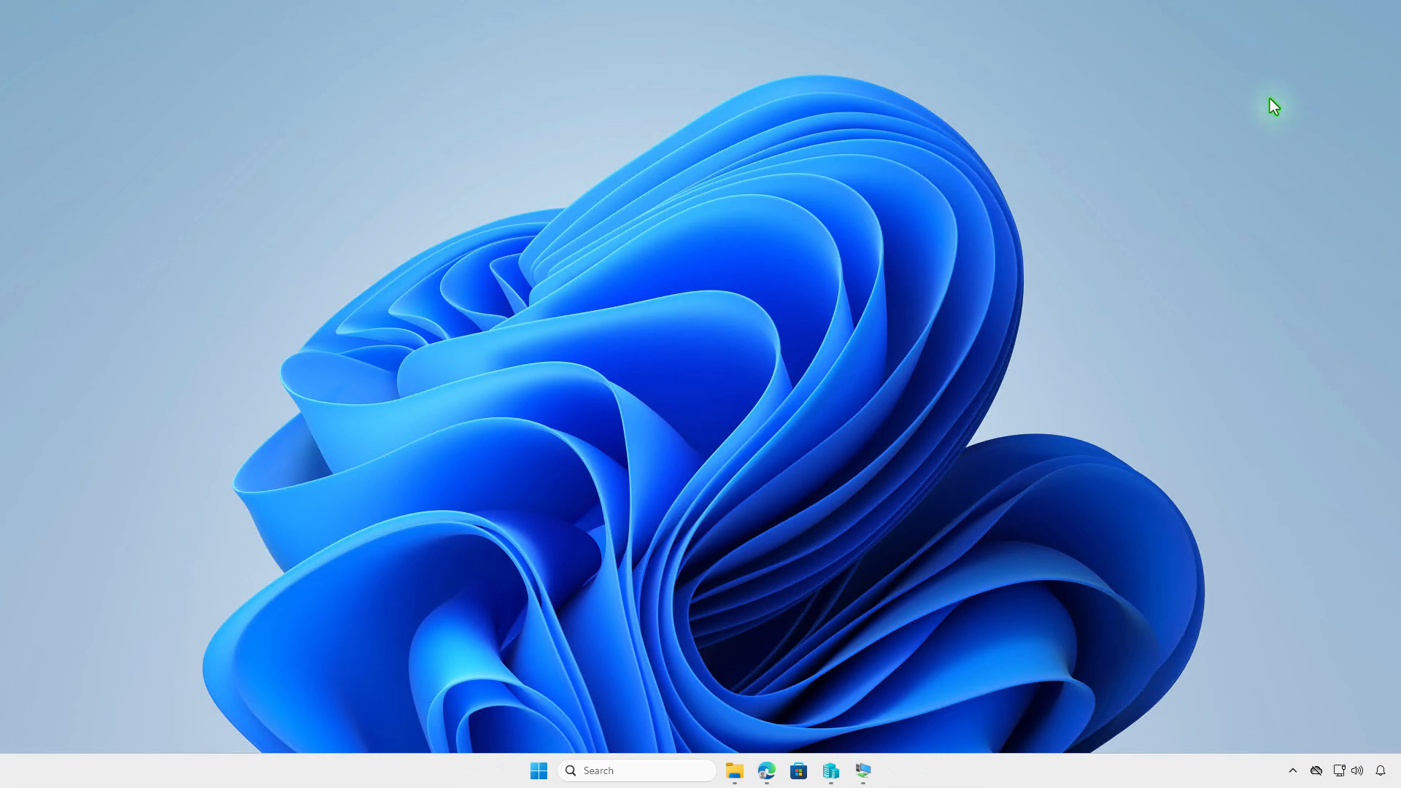
# Sync the test VM via Company Portal and view the TranslucentTB uninstall notification
pyautogui.click(864, 770)
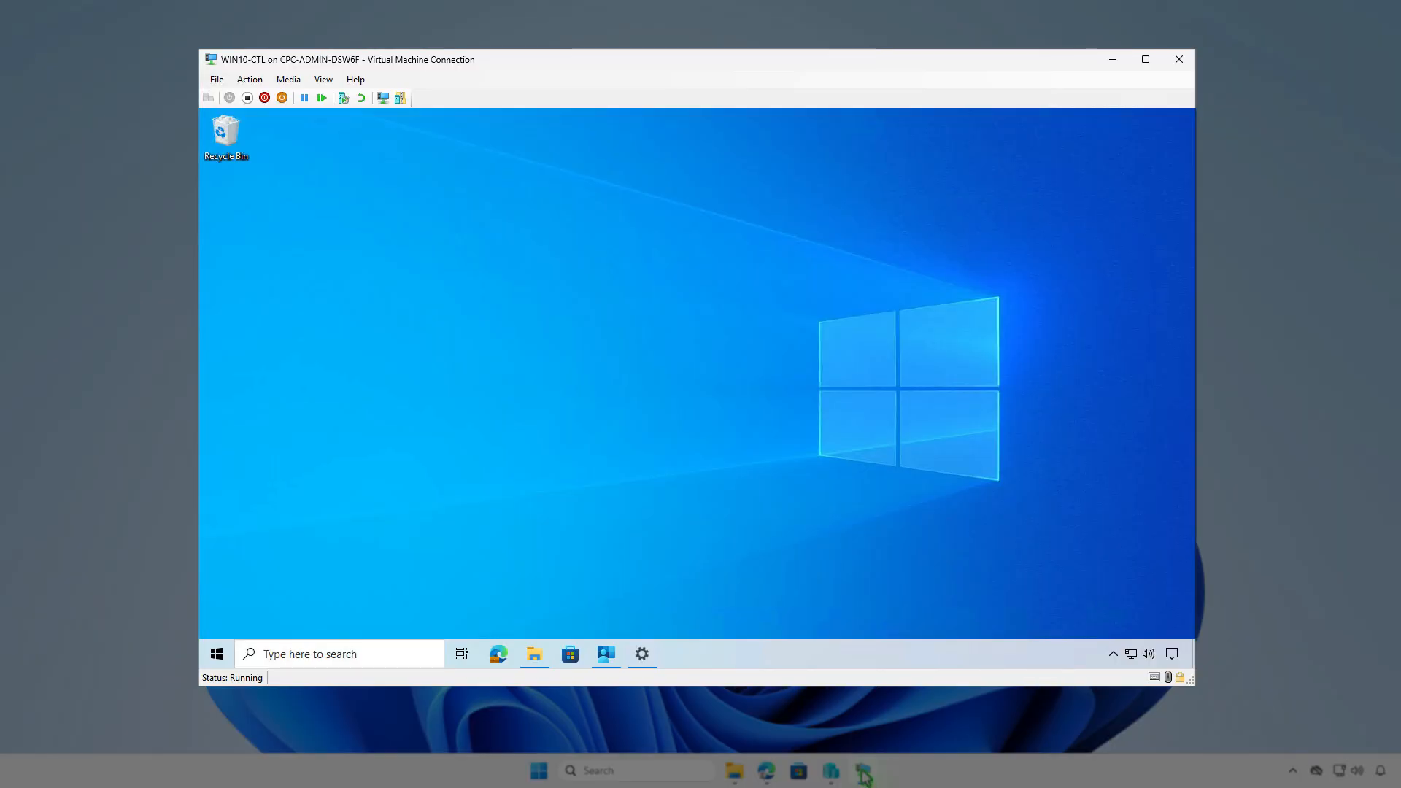
pyautogui.click(607, 654)
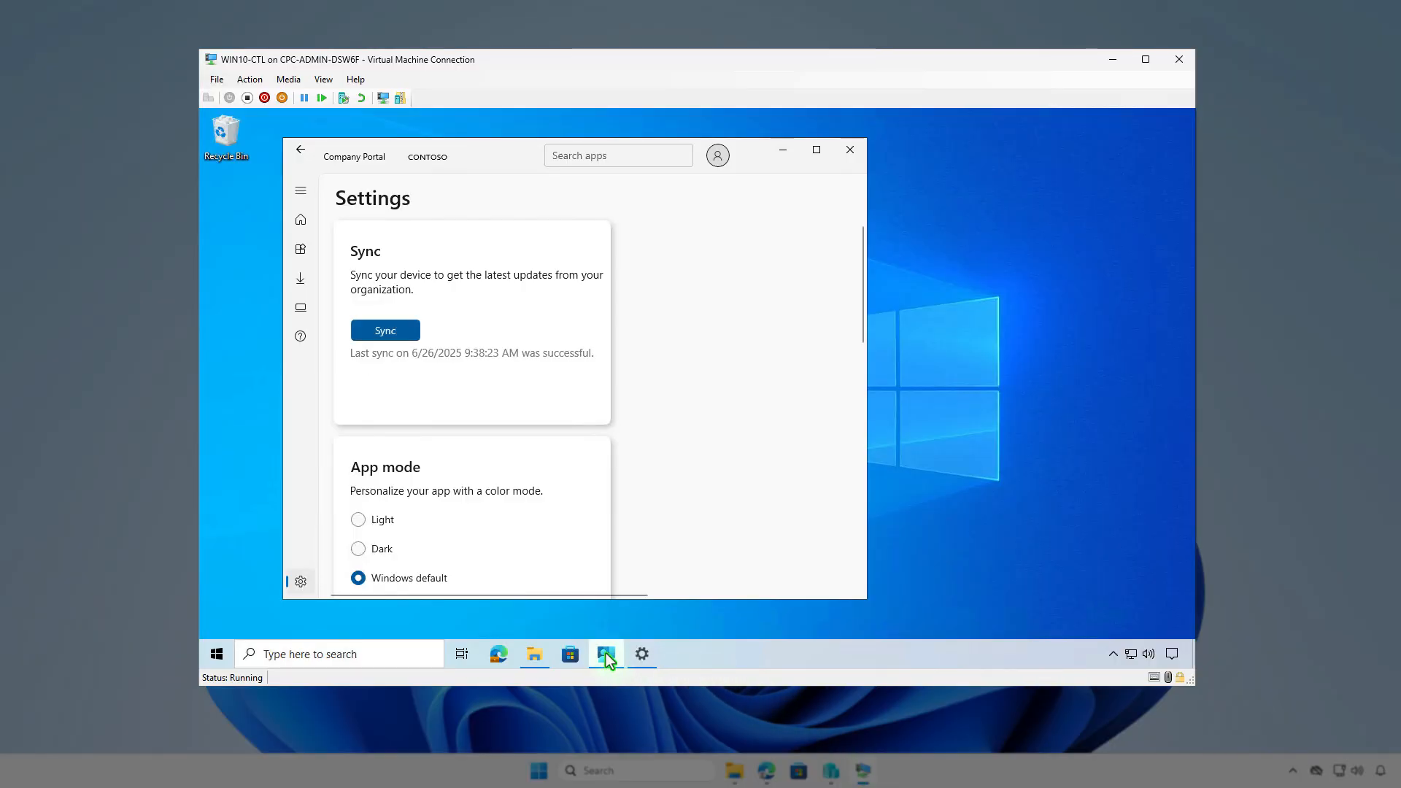
pyautogui.click(398, 333)
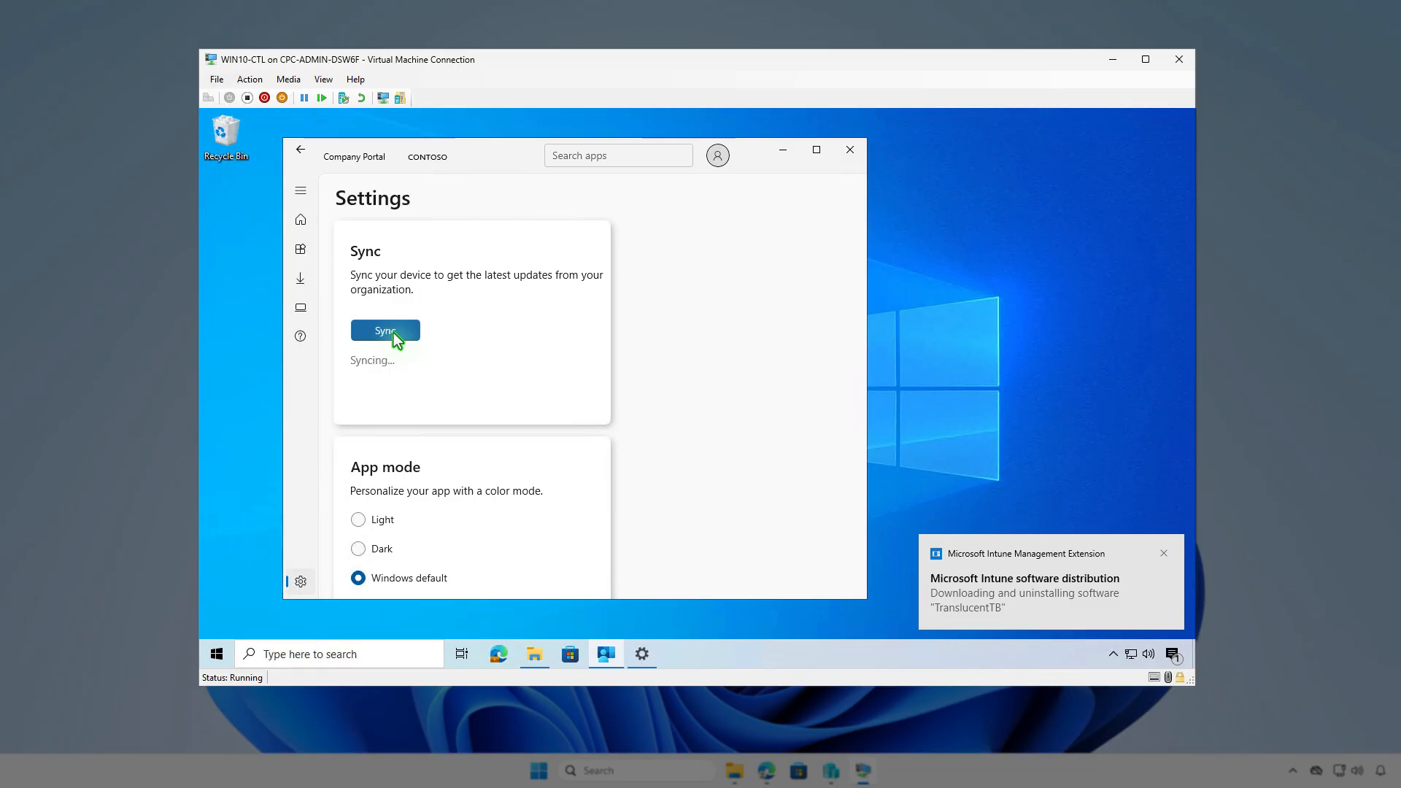
pyautogui.click(1172, 655)
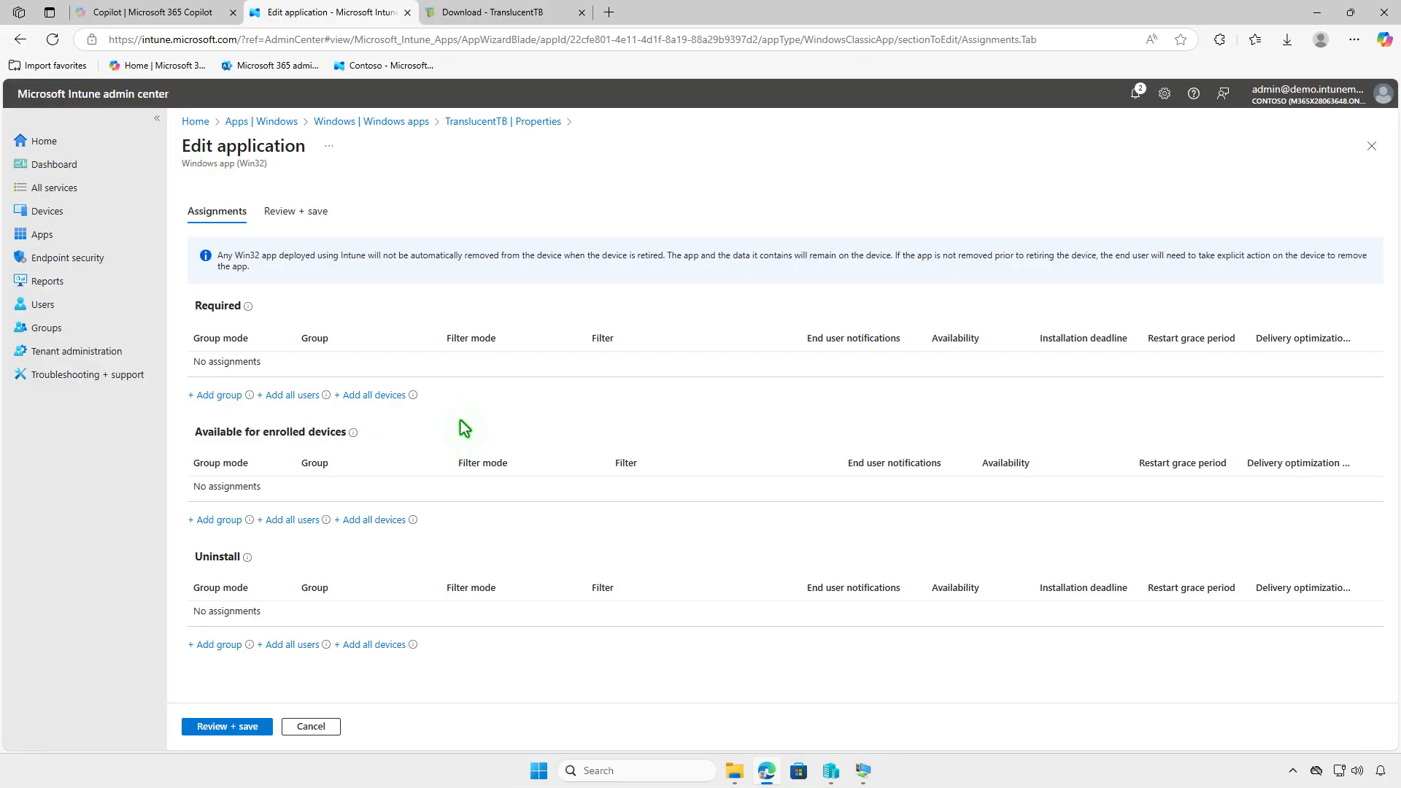
# Add Test_Users under Available for enrolled devices, save, and minimize Edge
pyautogui.click(221, 522)
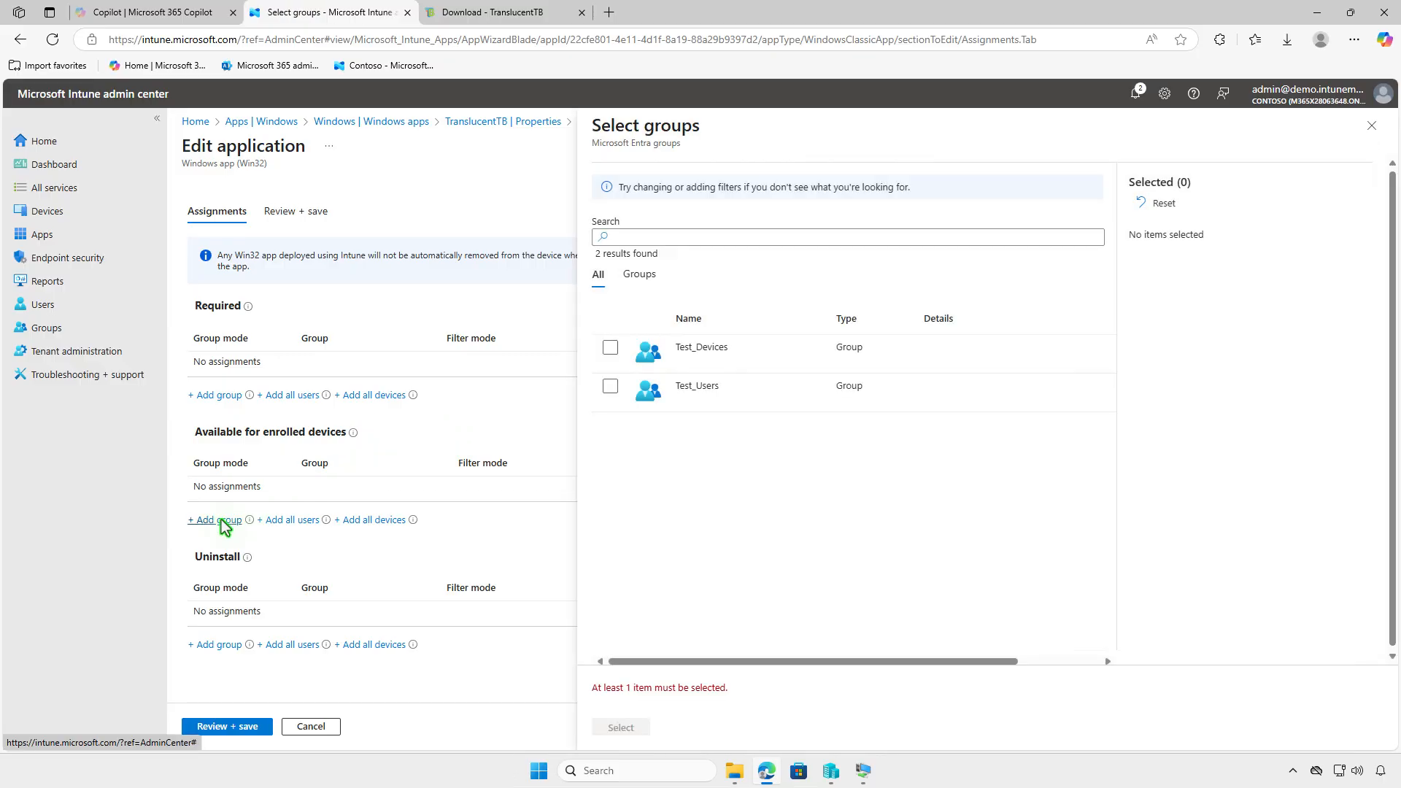
pyautogui.click(611, 388)
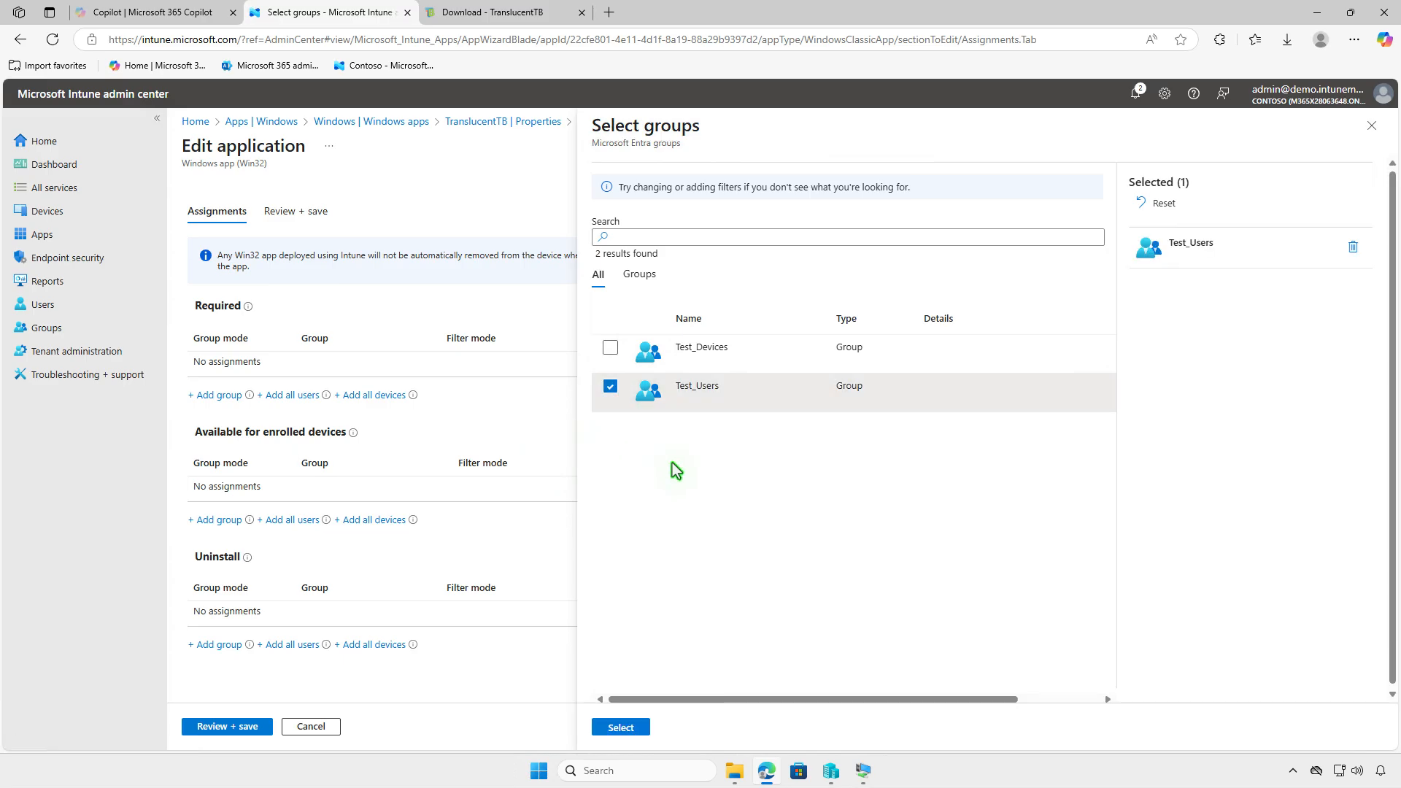
pyautogui.click(627, 728)
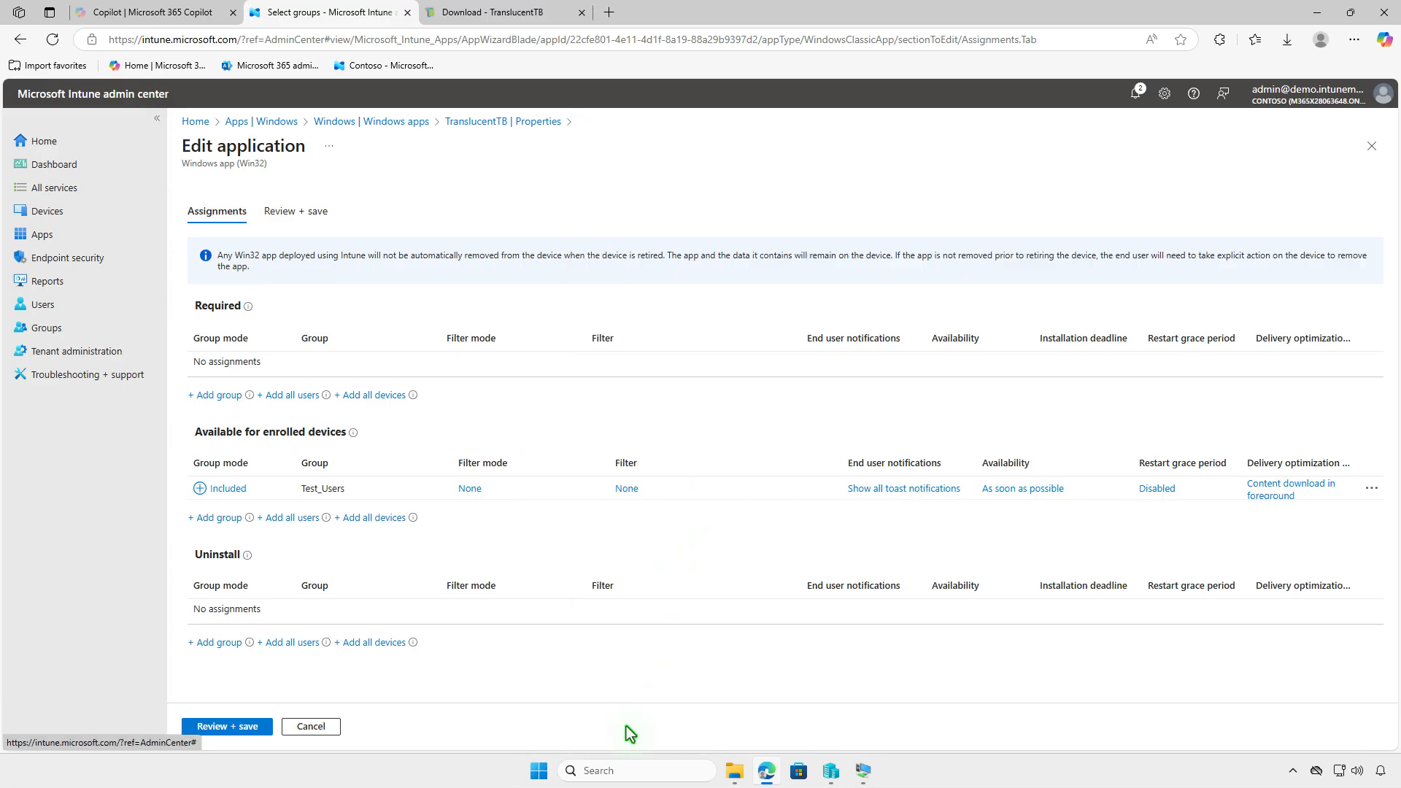
pyautogui.click(205, 726)
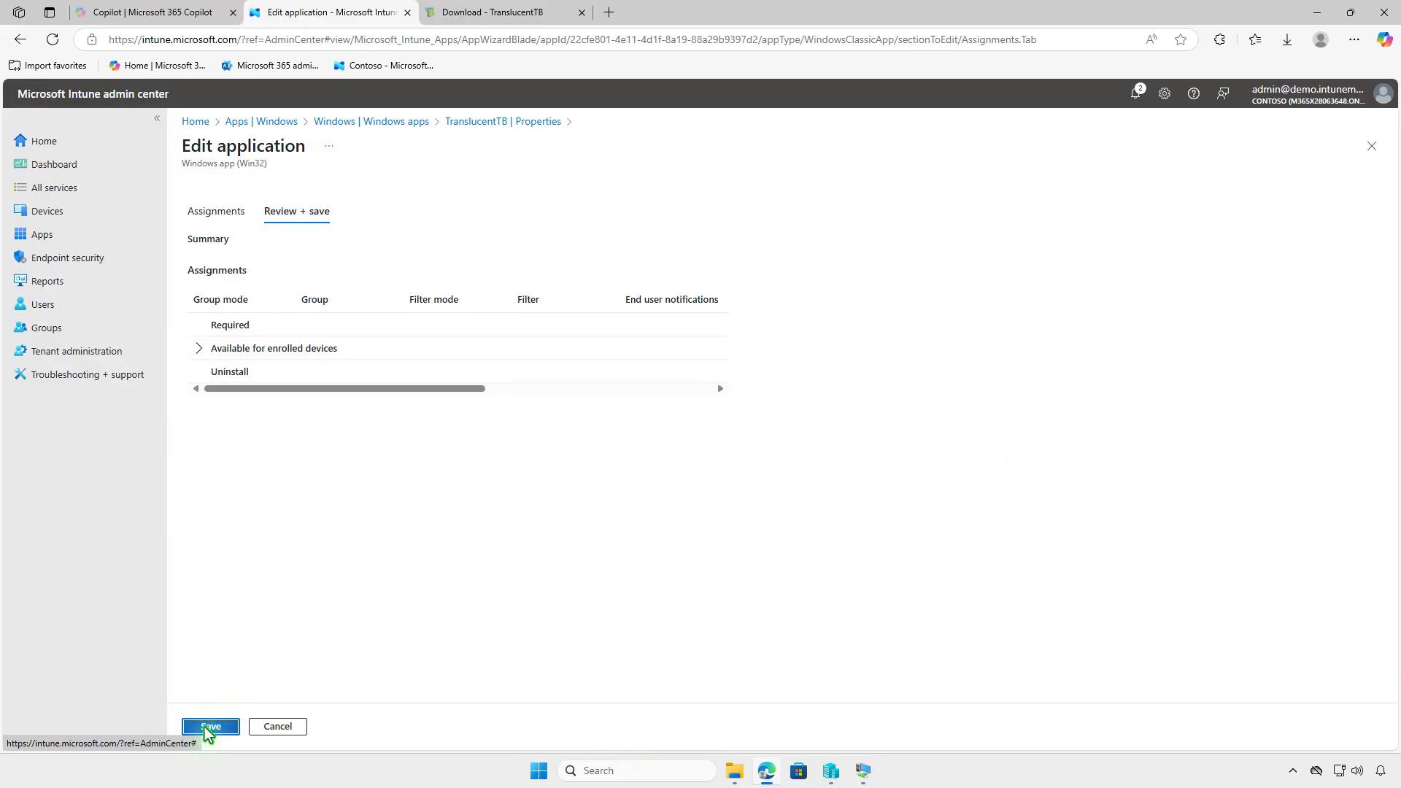
pyautogui.click(205, 726)
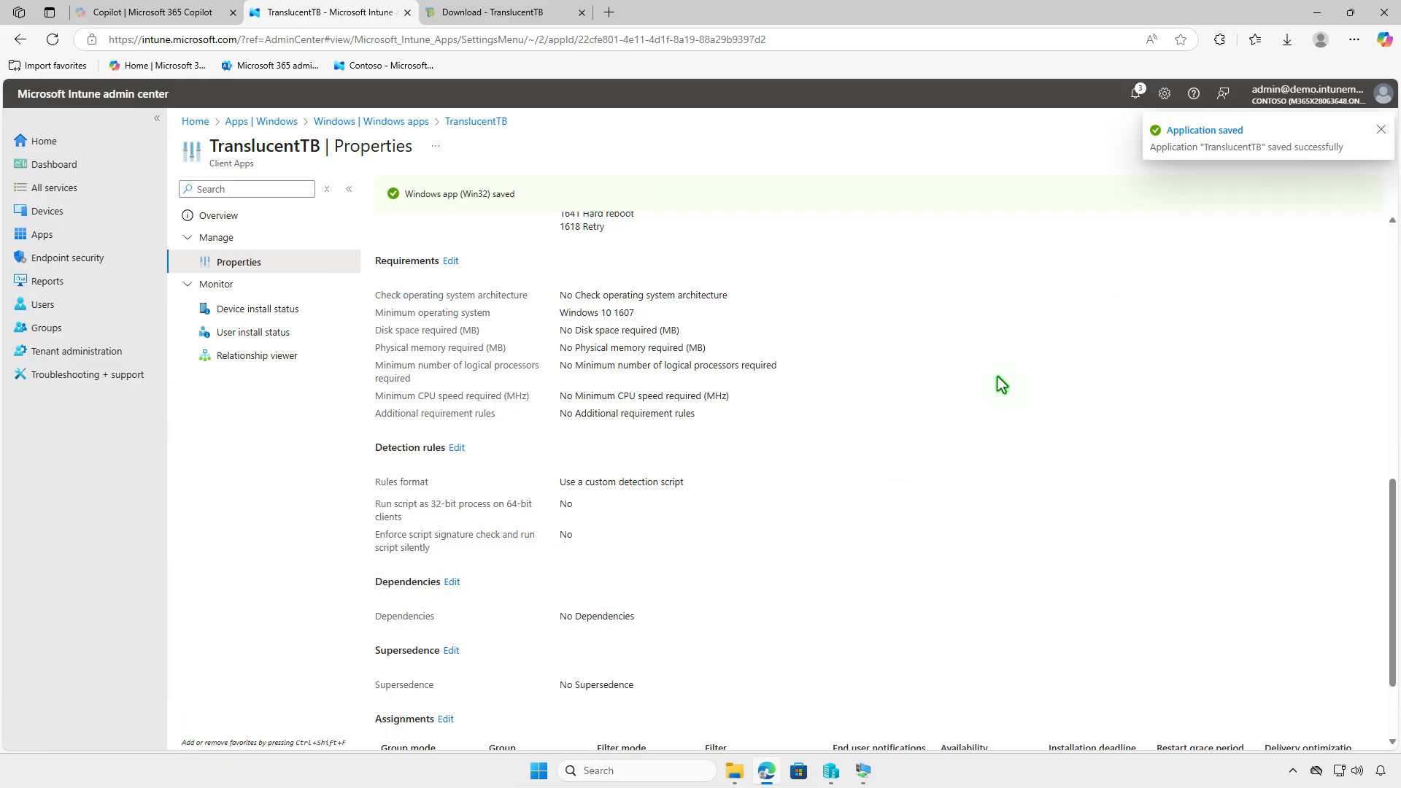
pyautogui.click(1317, 13)
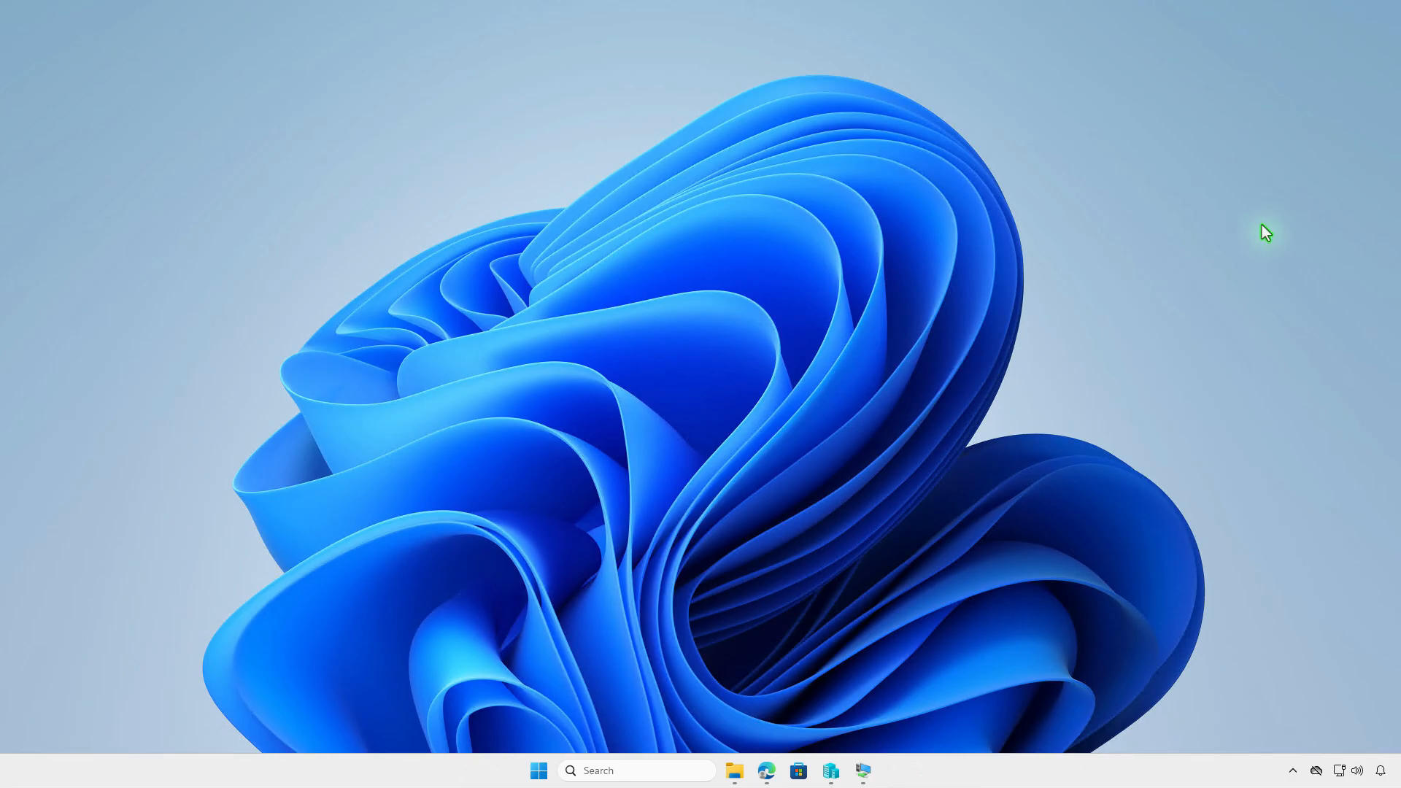
# Install TranslucentTB from Company Portal on the test VM and check the install notification
pyautogui.click(864, 771)
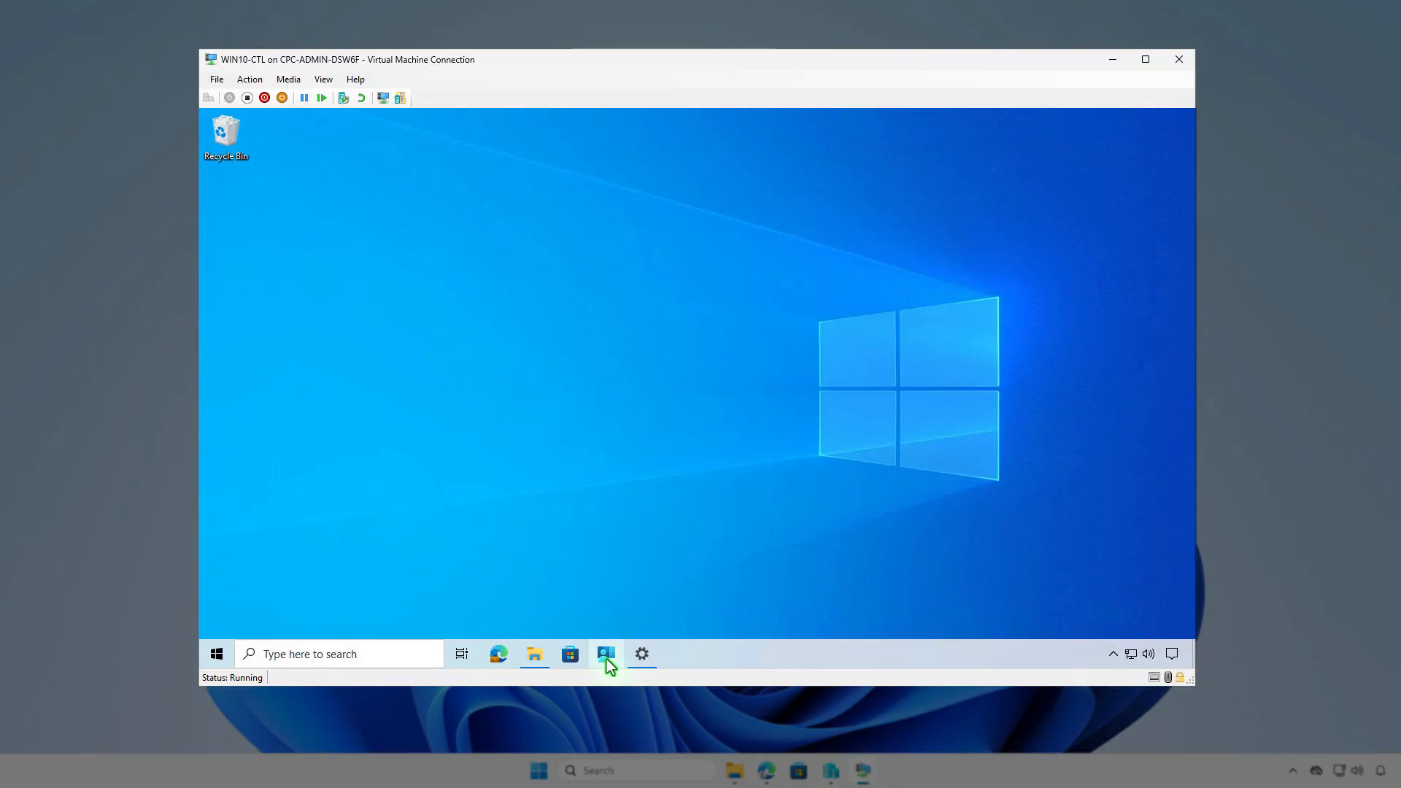
pyautogui.click(606, 657)
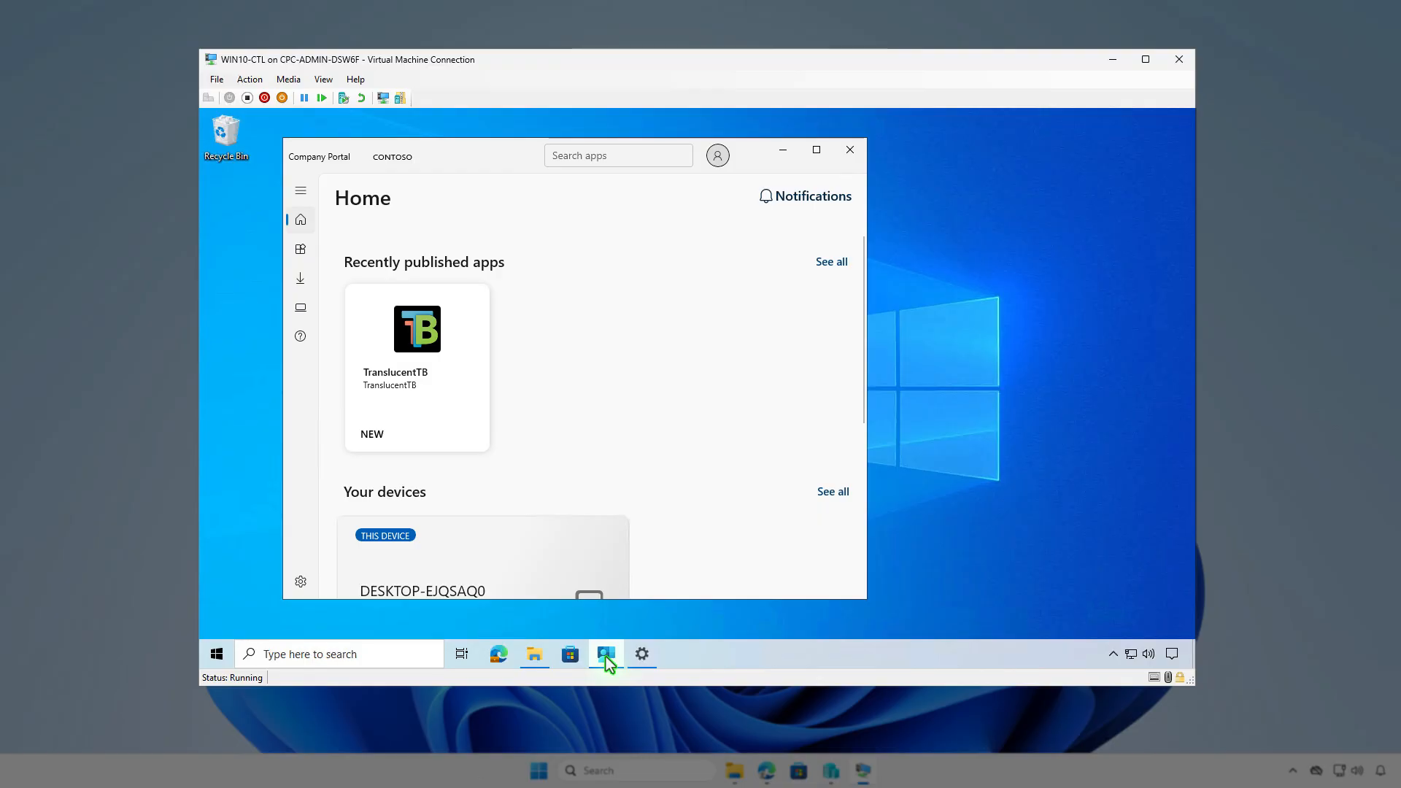
pyautogui.click(424, 345)
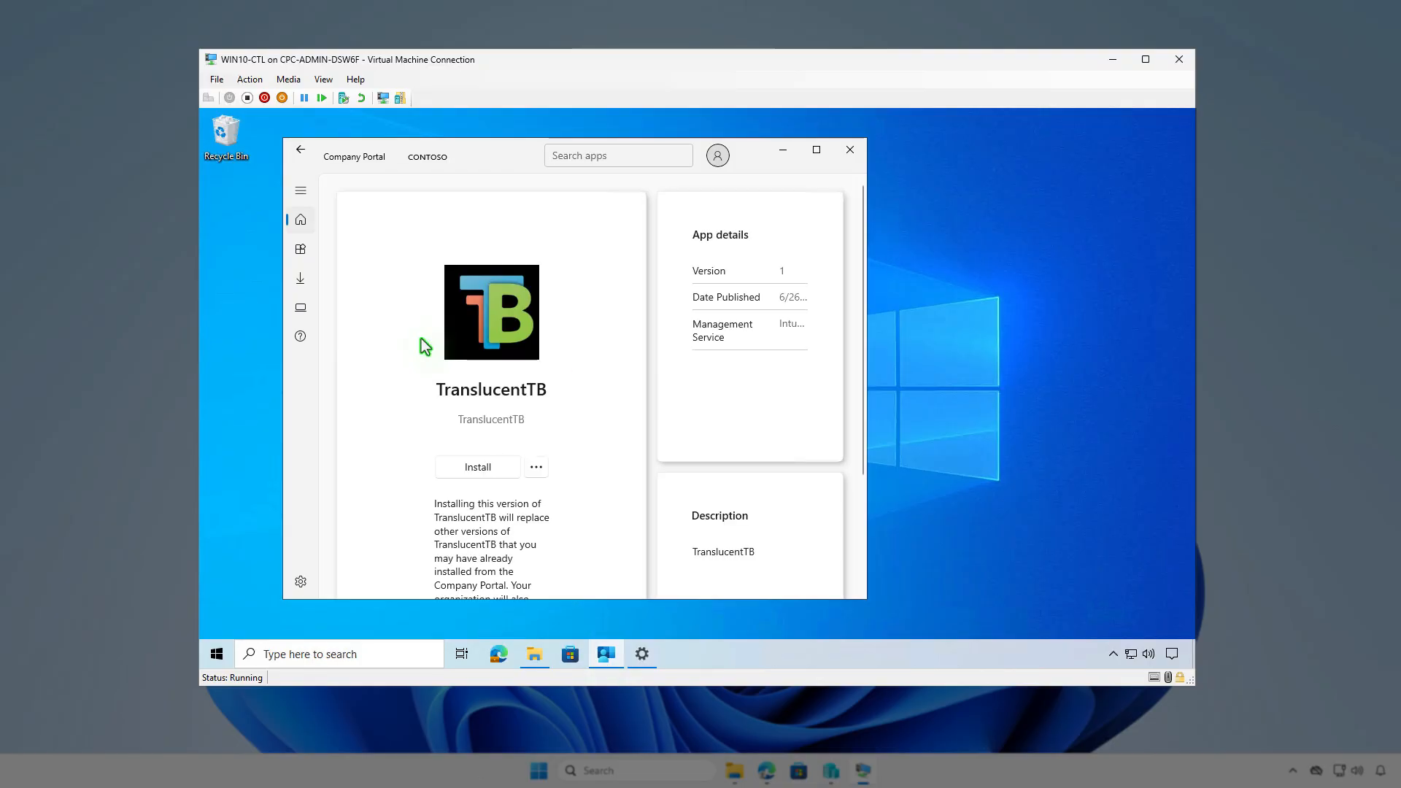
pyautogui.click(481, 471)
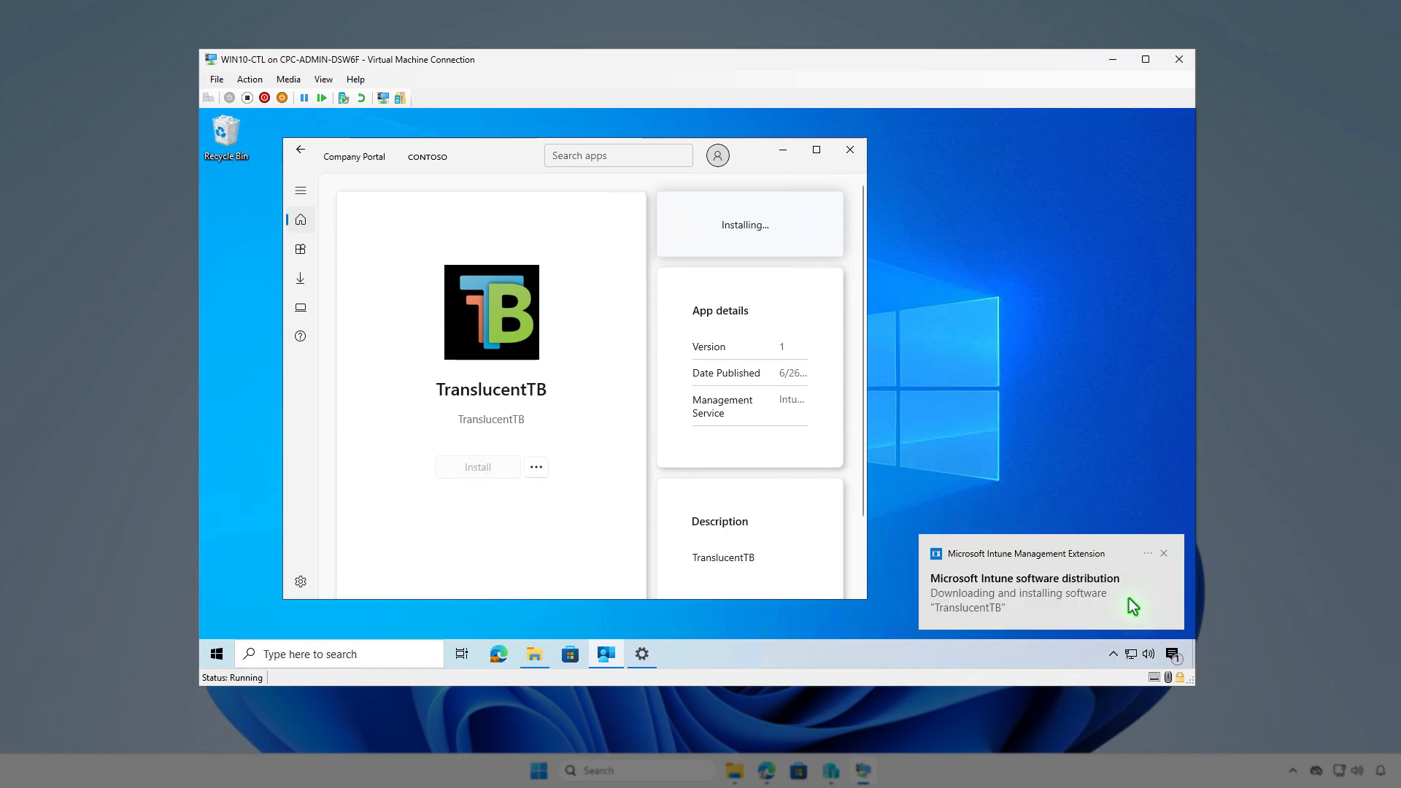
pyautogui.click(1173, 655)
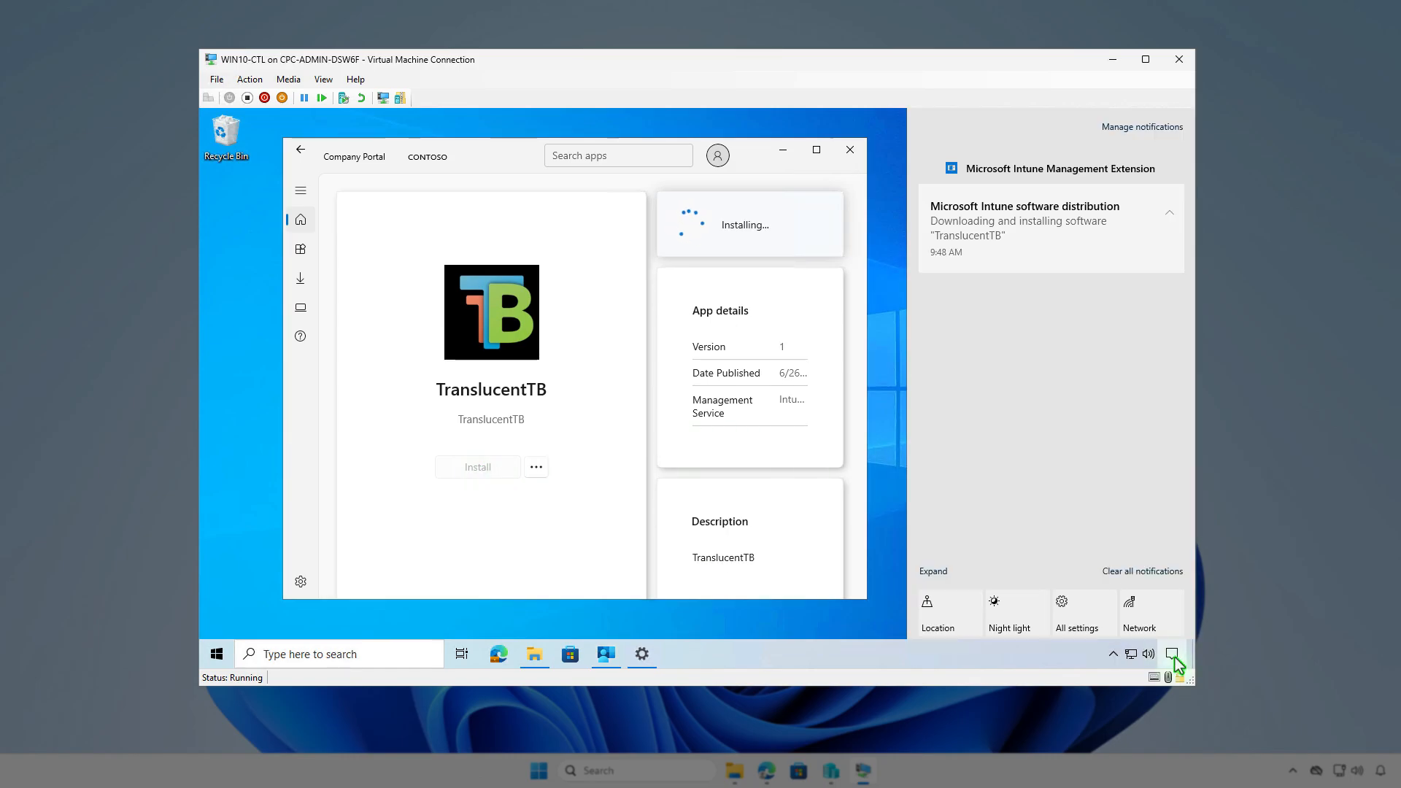